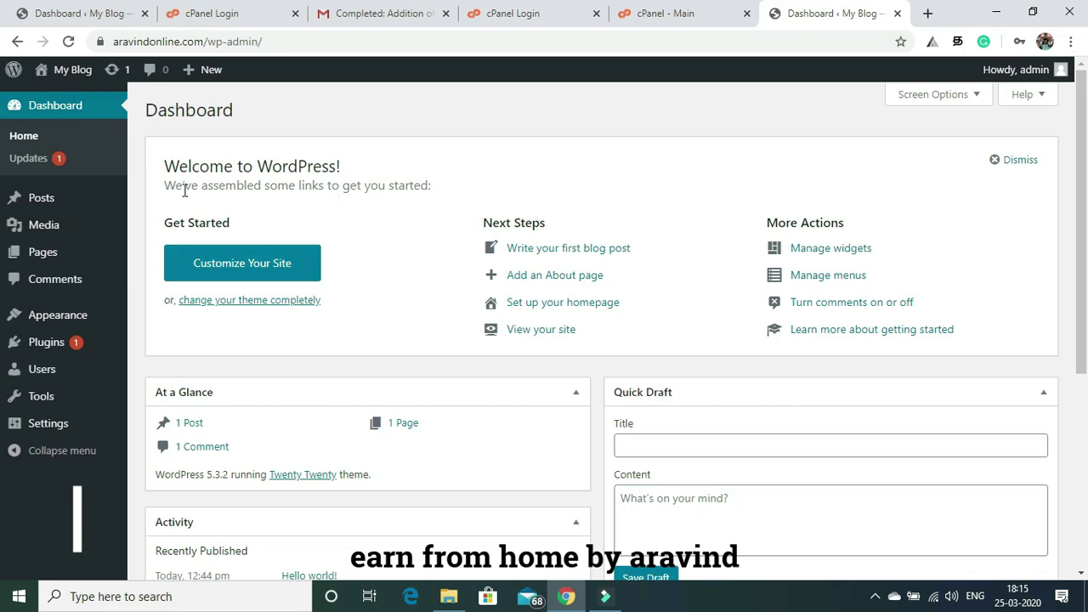
# Open the site's installed themes and go to the page for adding new themes
pyautogui.moveTo(74, 323)
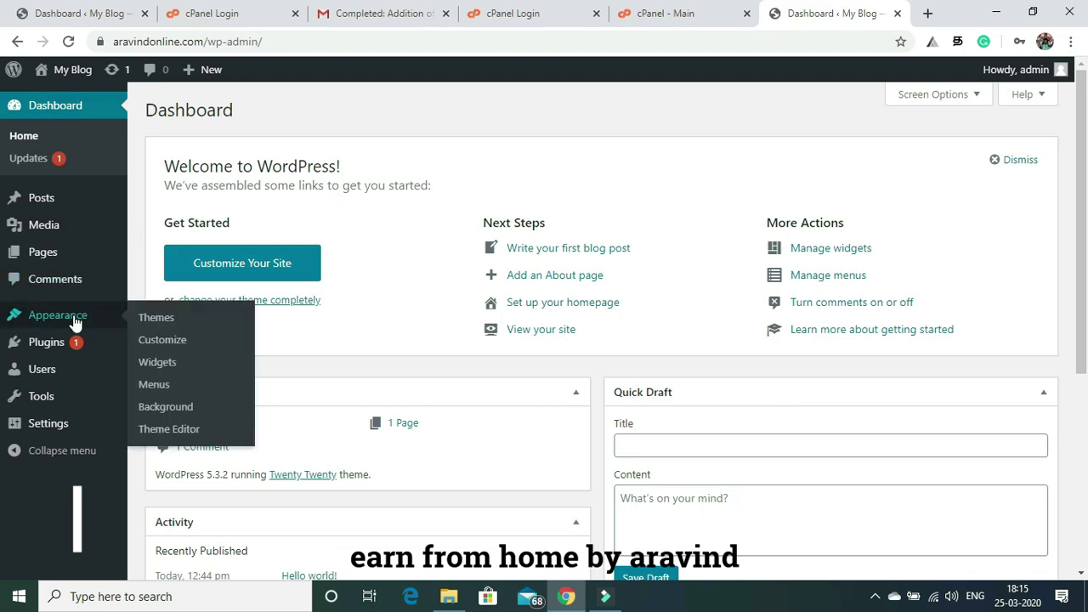
pyautogui.click(159, 319)
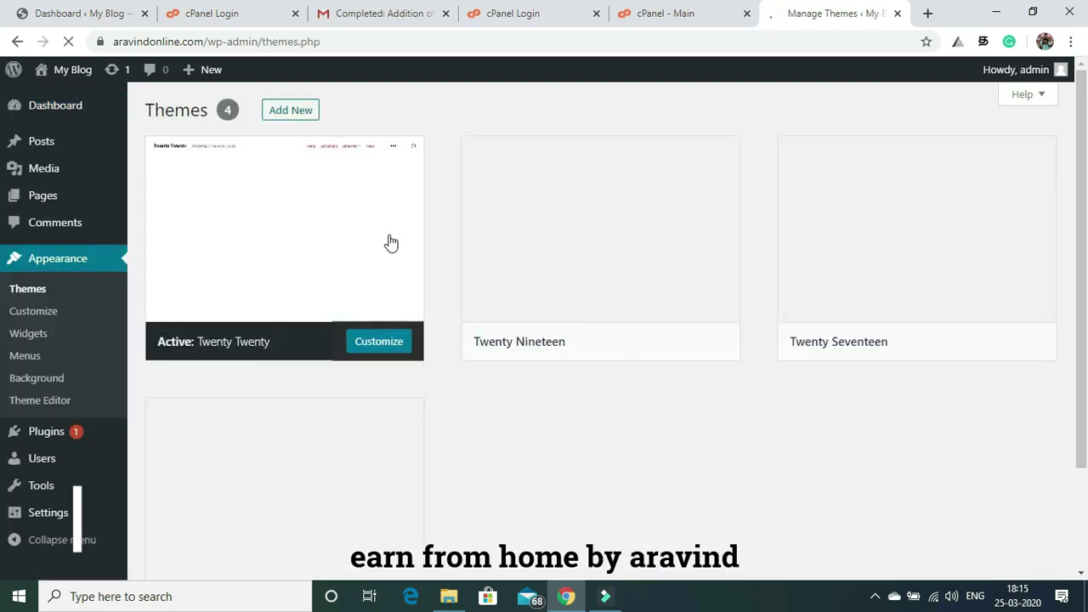
pyautogui.moveTo(522, 182)
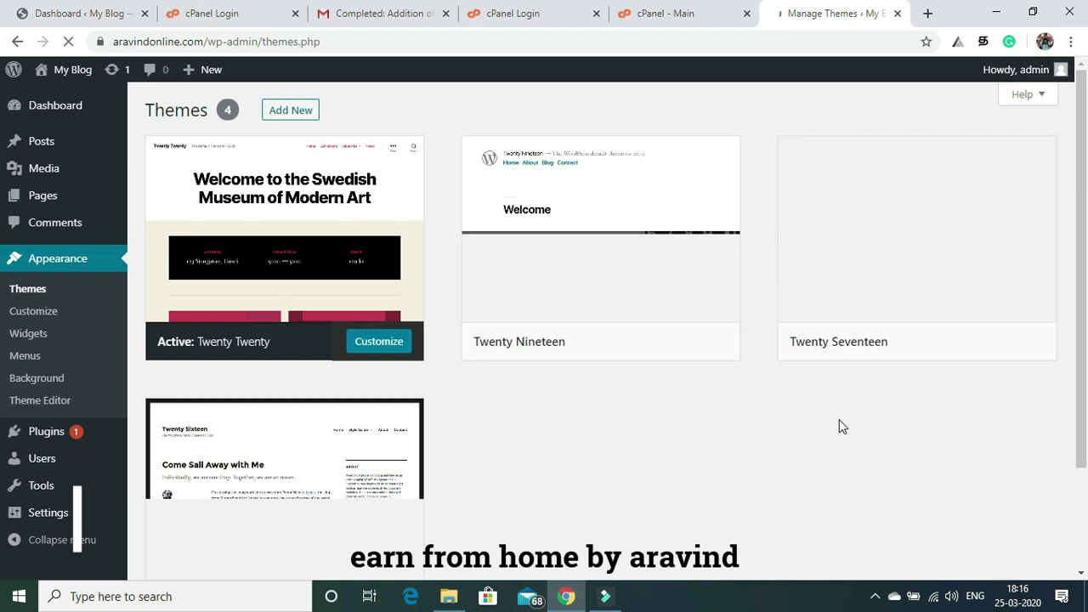
pyautogui.scroll(-2, 1082, 269)
pyautogui.scroll(2, 1083, 268)
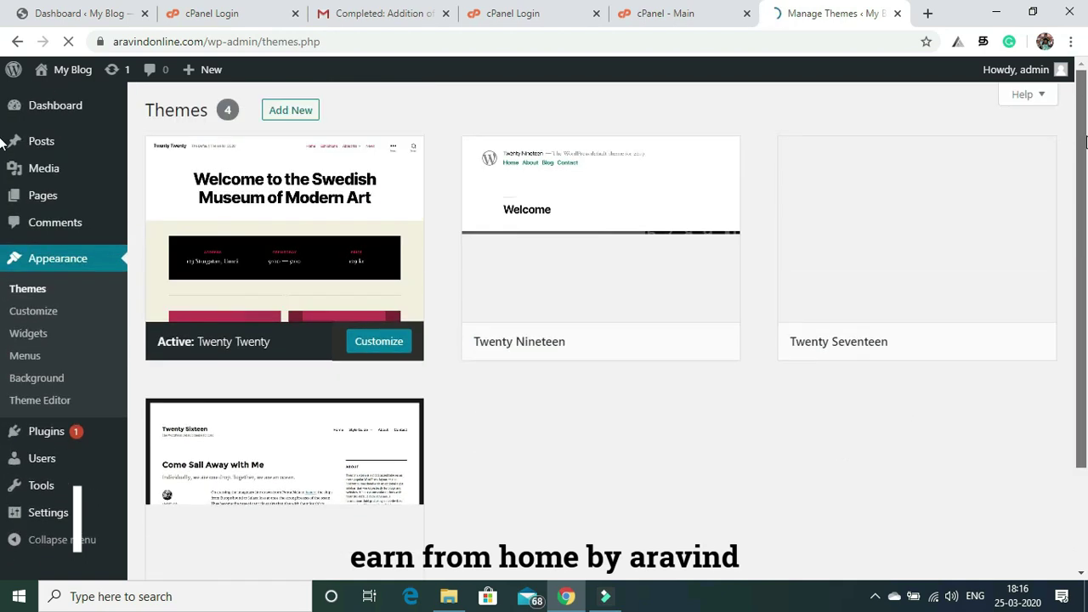
pyautogui.click(271, 119)
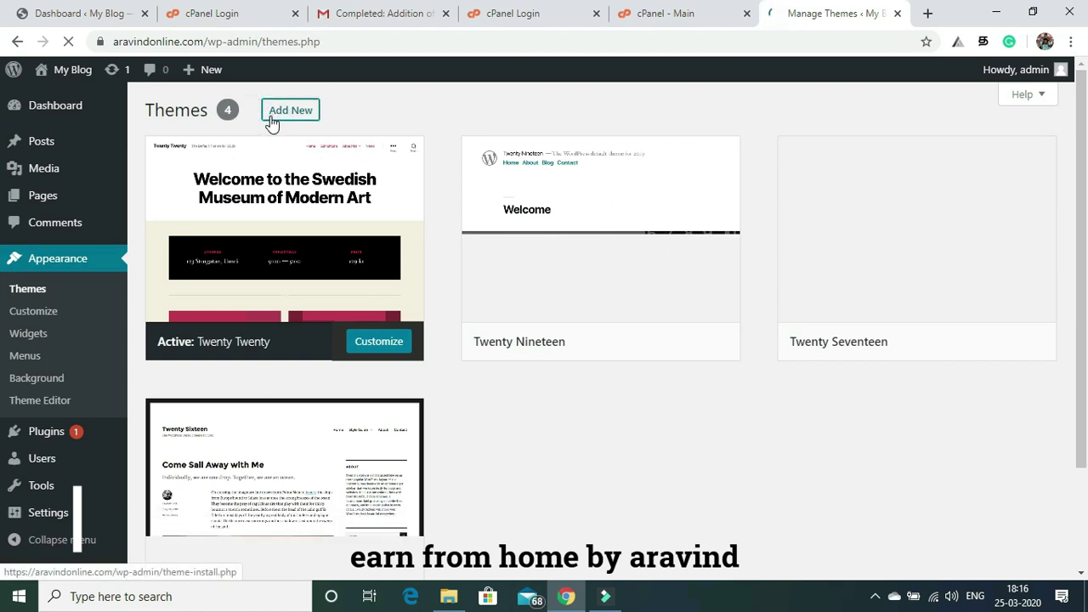
pyautogui.click(279, 113)
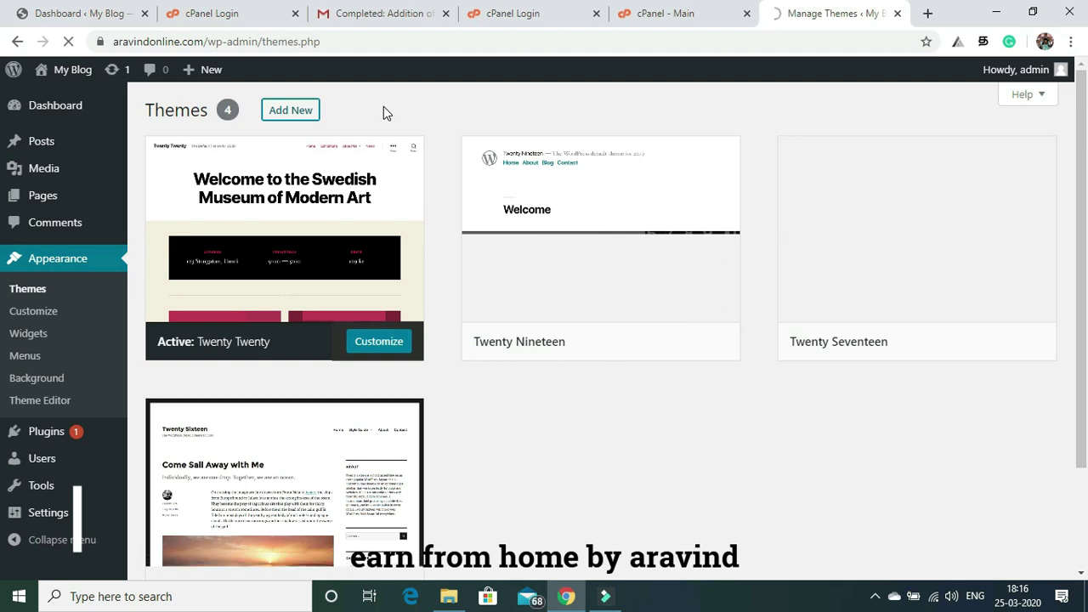
pyautogui.click(283, 112)
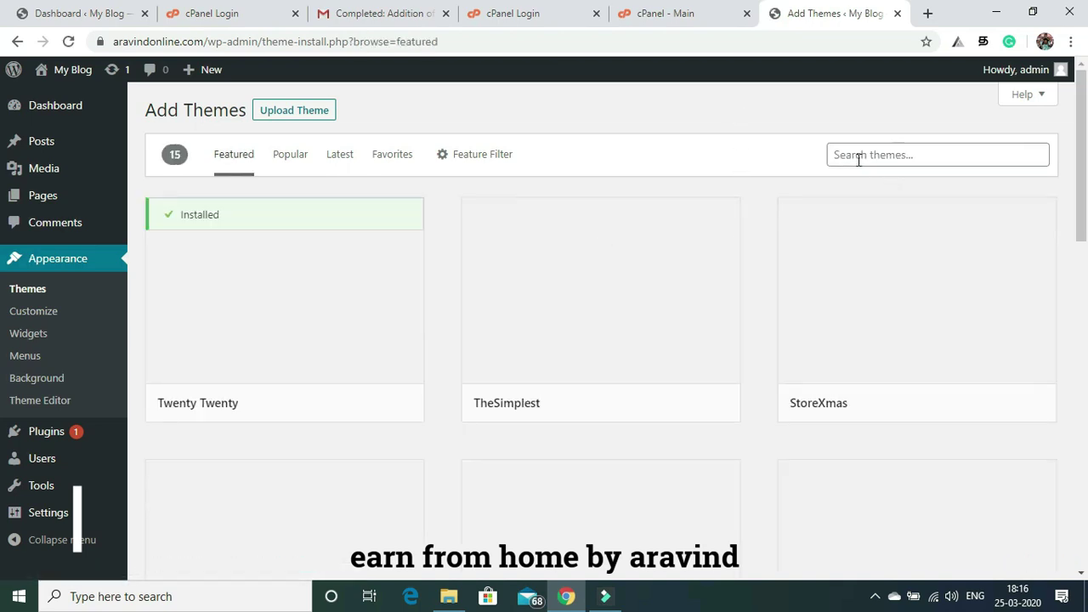
# Search the theme directory for "astra", and install and activate the Astra theme
pyautogui.click(861, 154)
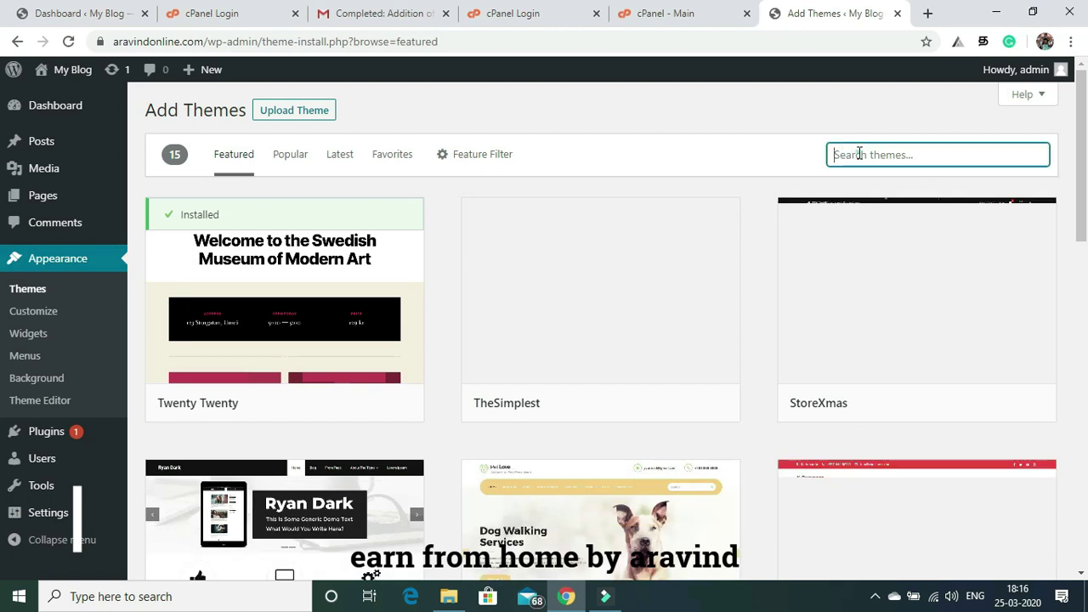
pyautogui.write('astra')
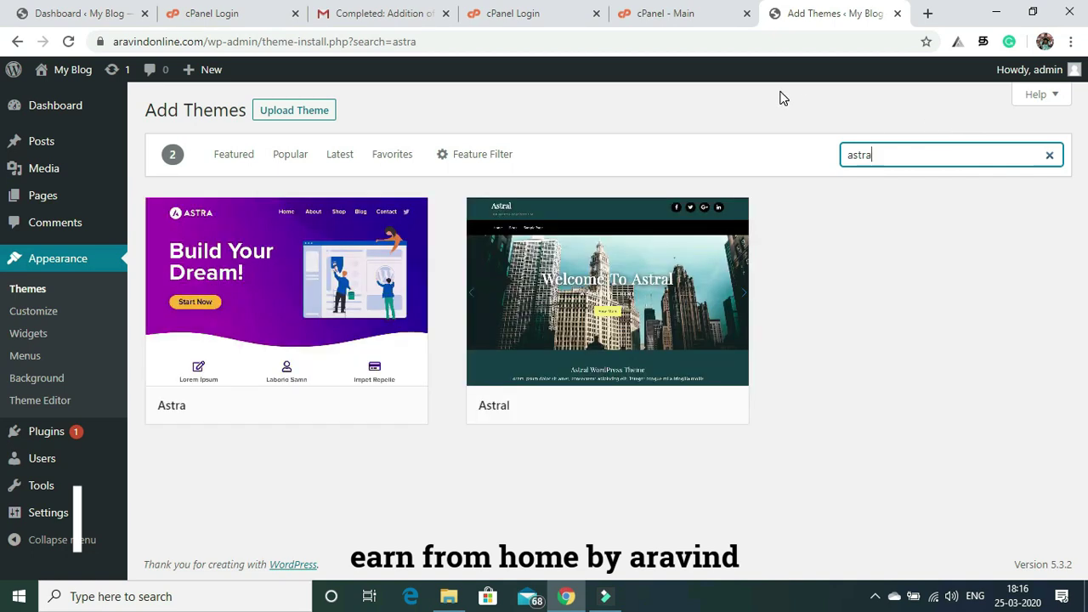
pyautogui.moveTo(214, 281)
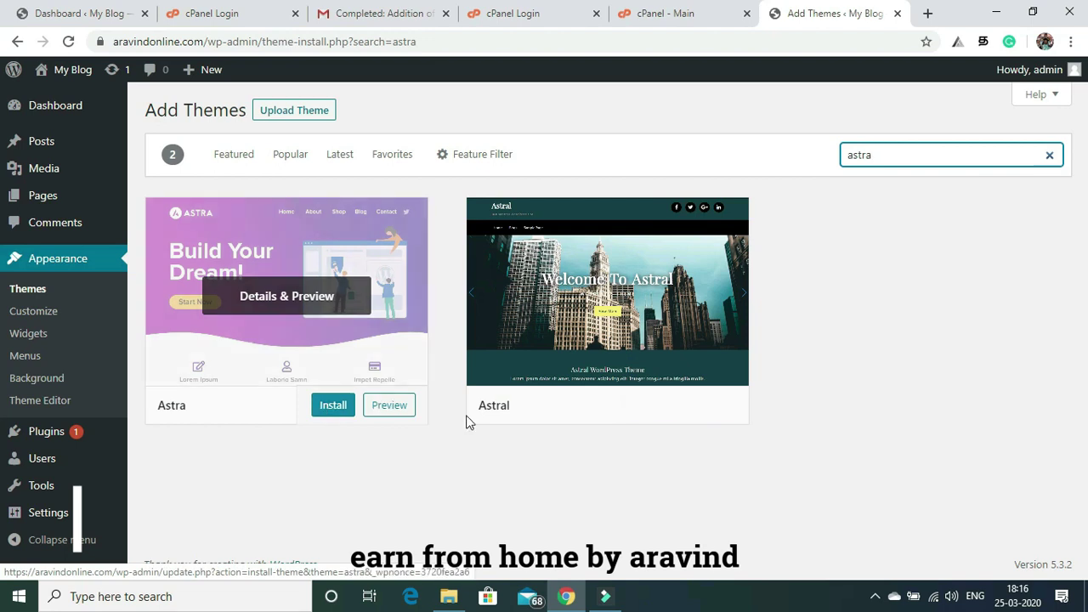
pyautogui.moveTo(481, 422)
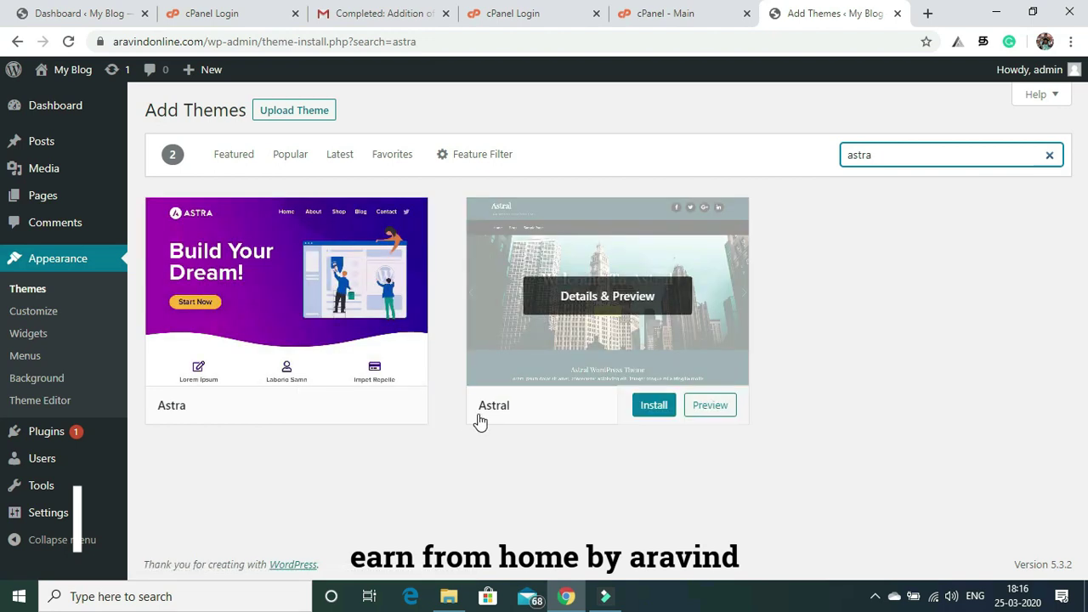
pyautogui.click(331, 407)
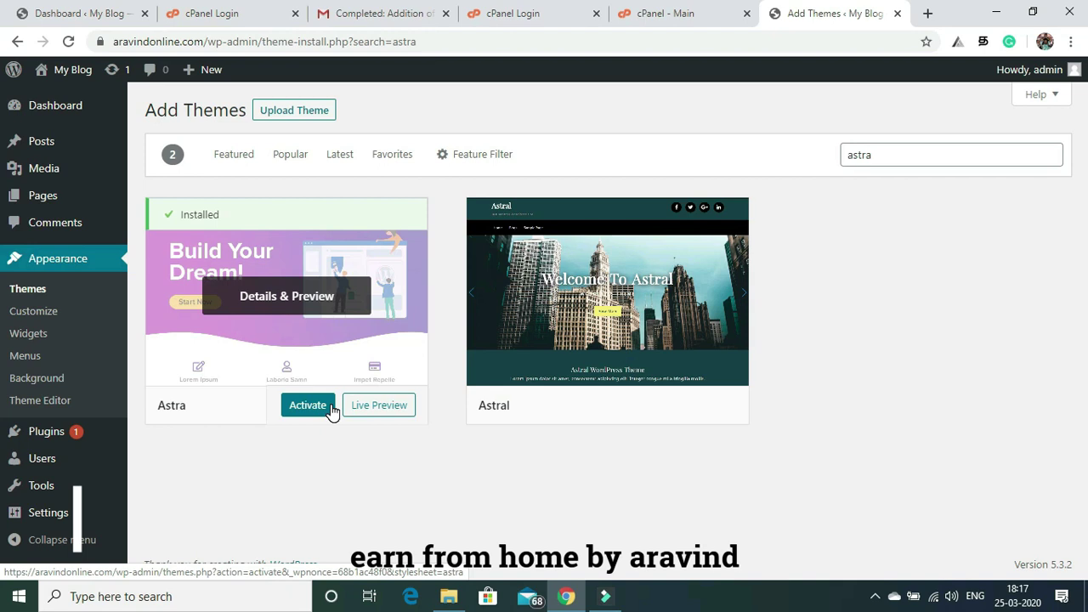
pyautogui.click(308, 408)
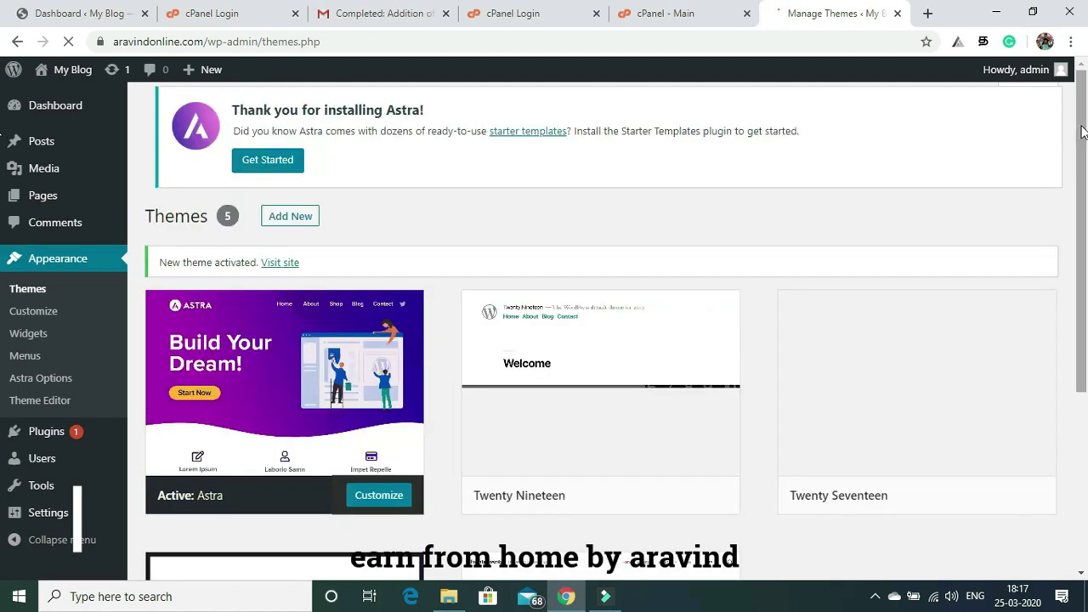
# Open the live site in a separate browser tab and view its front page with the activated theme
pyautogui.moveTo(1082, 132); pyautogui.dragTo(1084, 172)
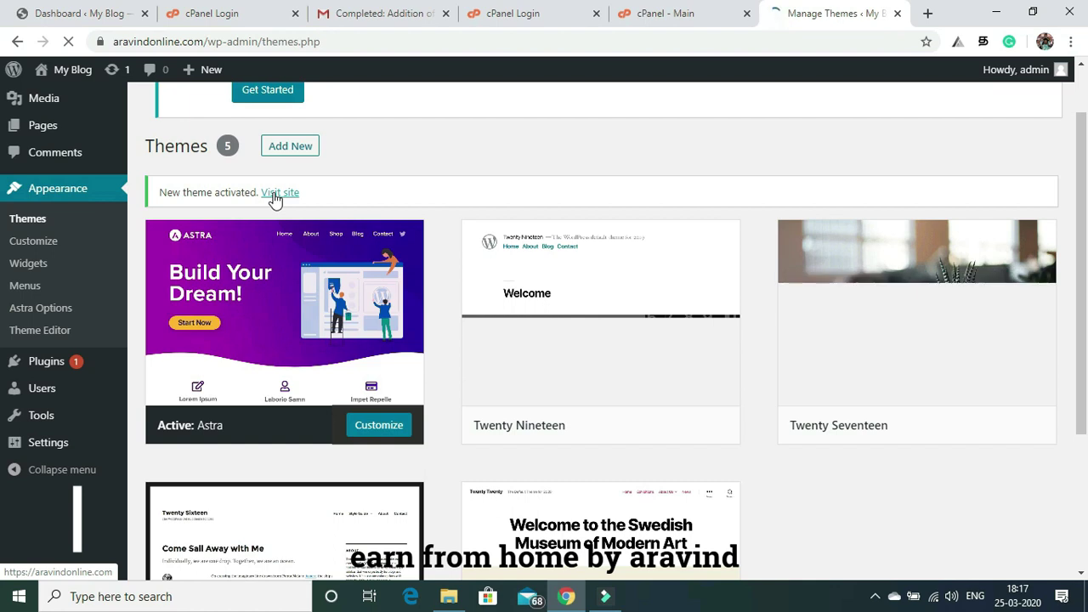
pyautogui.rightClick(274, 197)
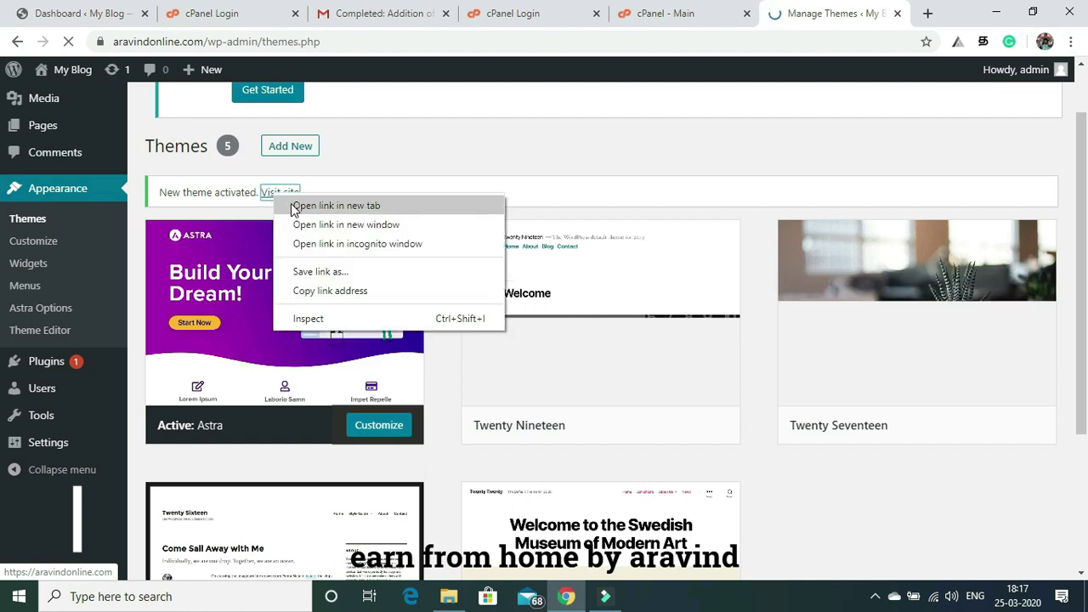
pyautogui.click(295, 206)
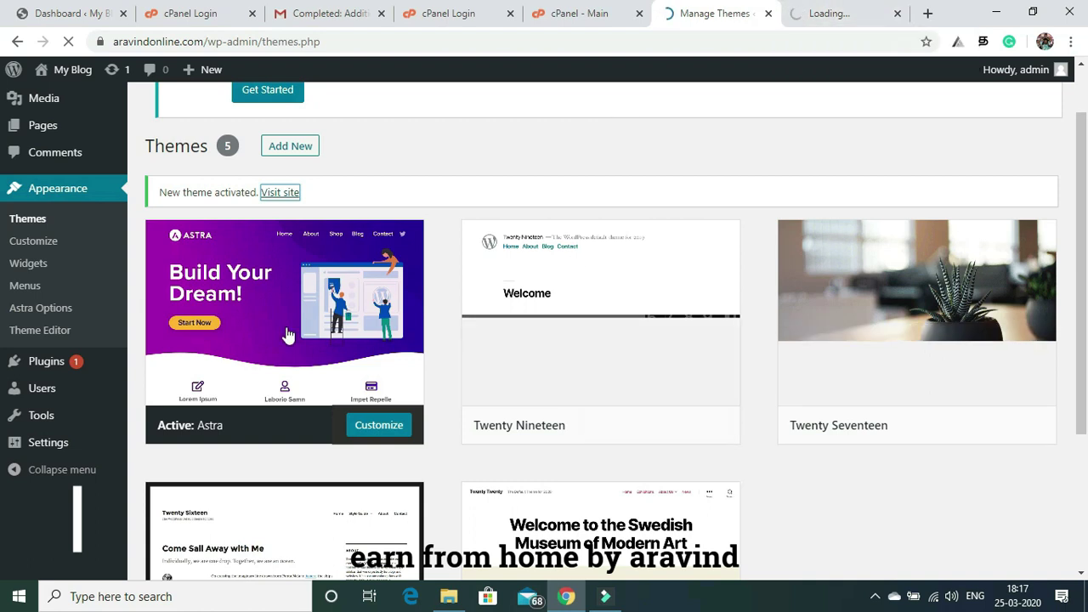
pyautogui.click(839, 10)
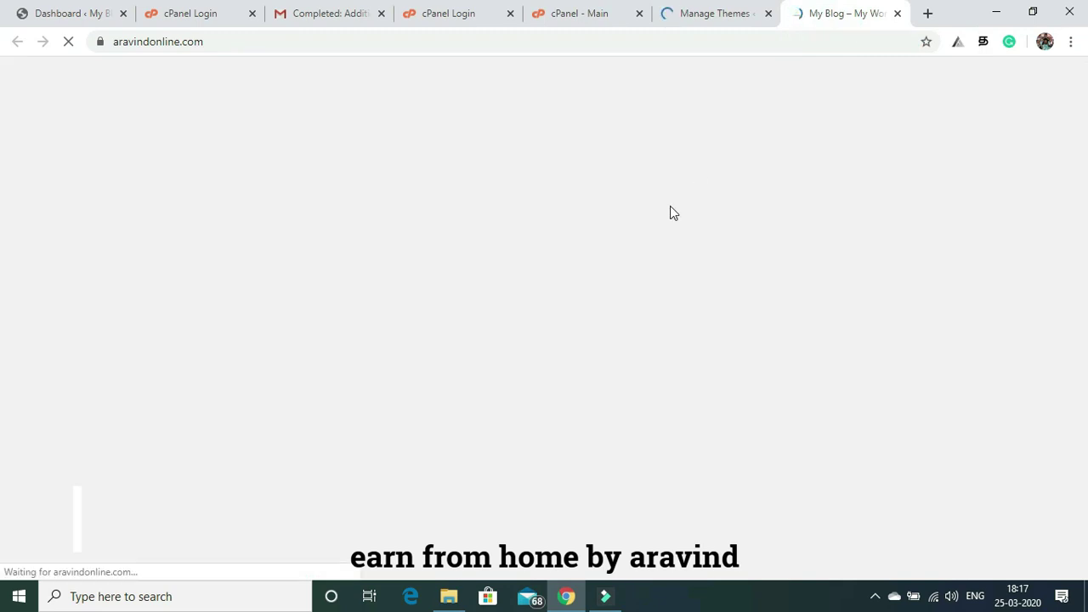
pyautogui.click(705, 10)
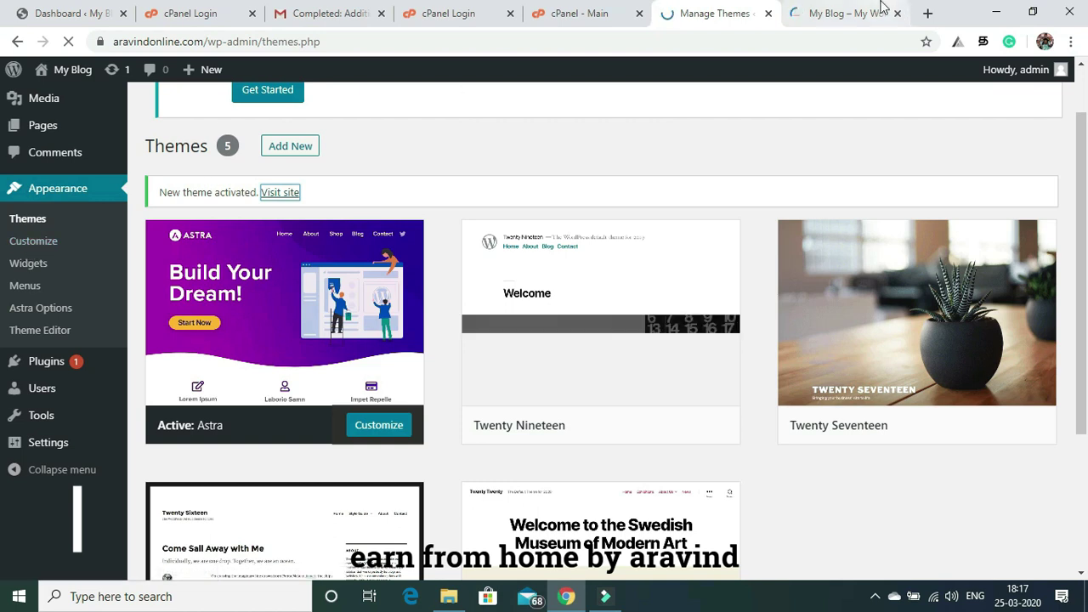
pyautogui.click(840, 10)
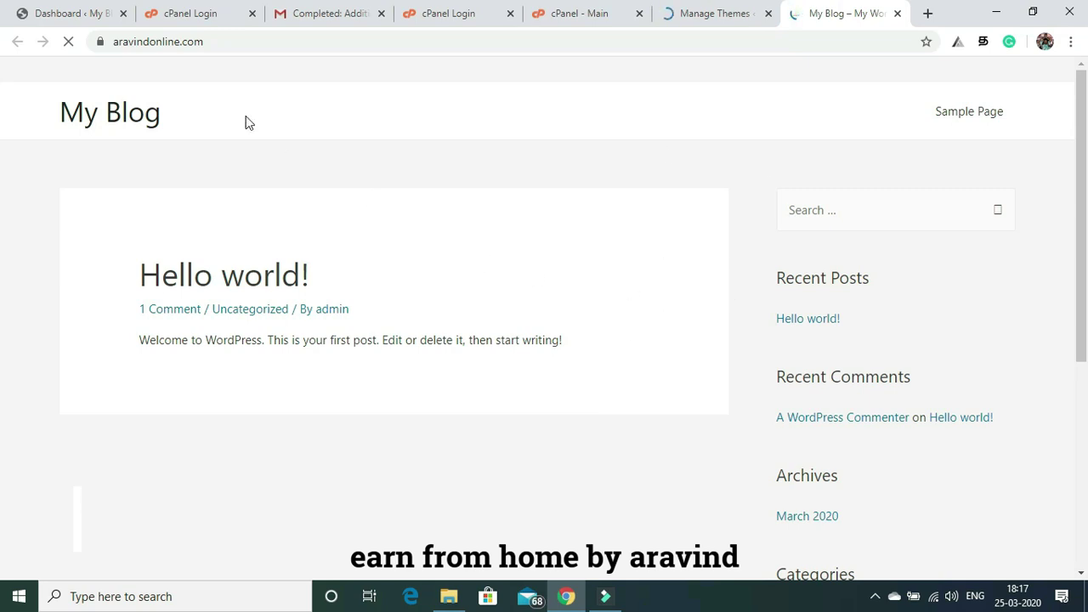
# Return to the site's administration, open the page for adding plugins and search for "elementor"
pyautogui.click(733, 11)
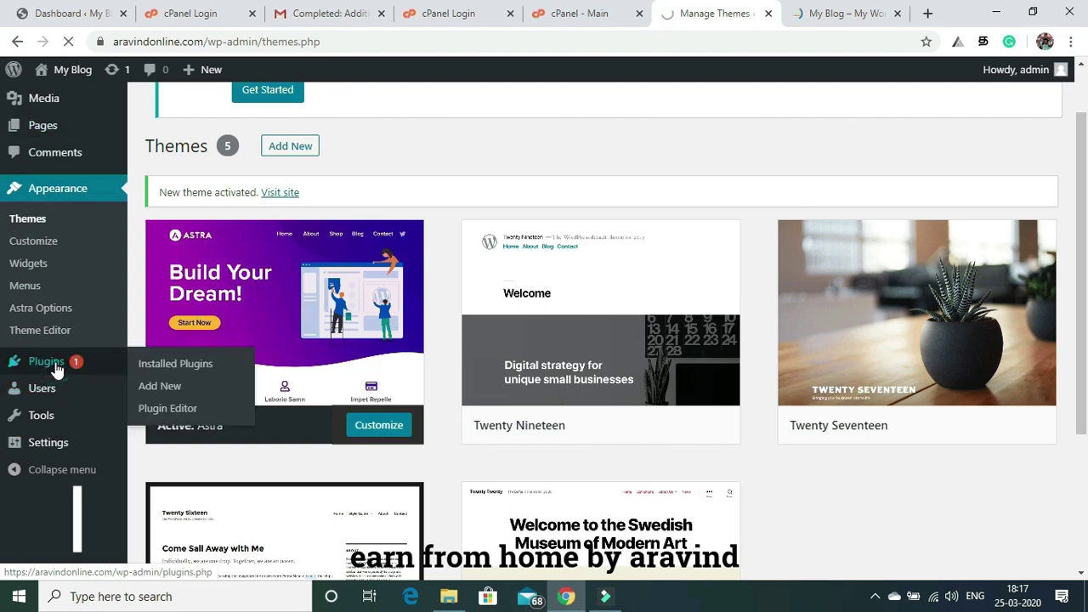
pyautogui.click(51, 365)
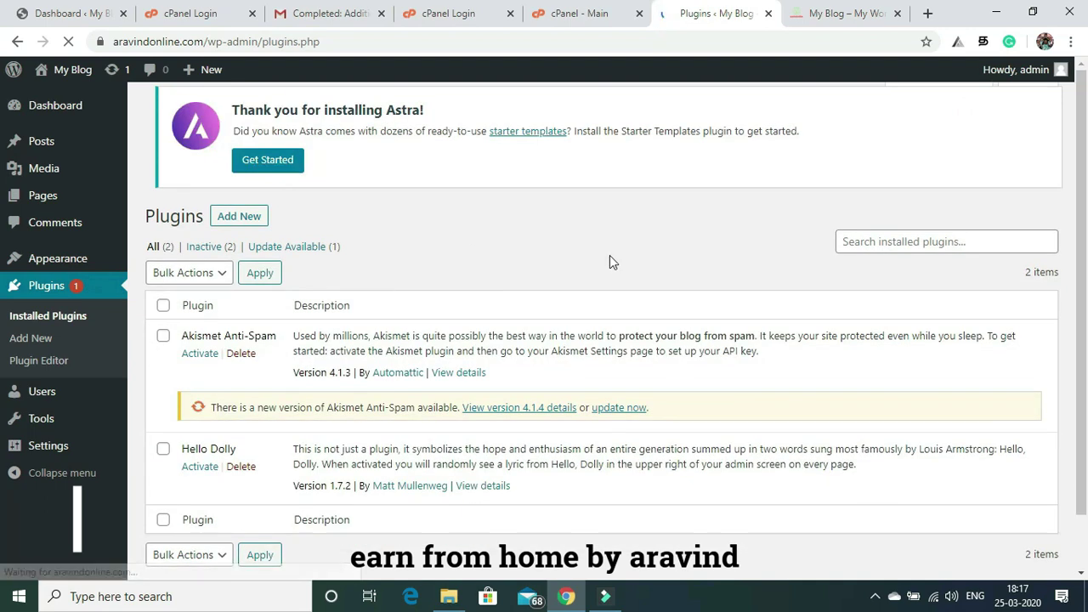
pyautogui.moveTo(1081, 109)
pyautogui.mouseDown()
pyautogui.moveTo(1081, 179)
pyautogui.moveTo(1084, 99)
pyautogui.mouseUp()
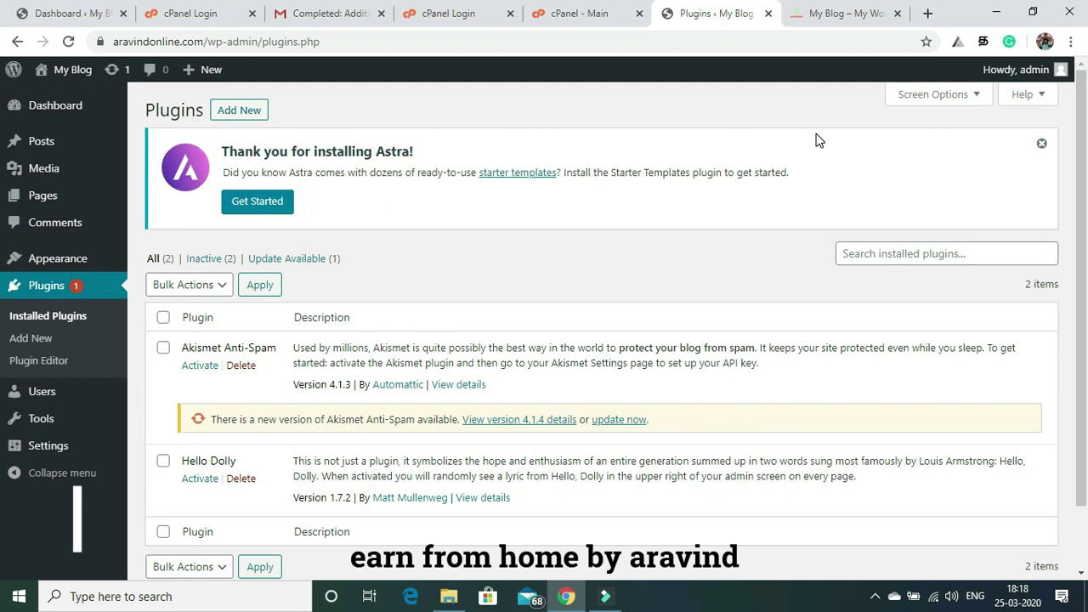
pyautogui.click(238, 113)
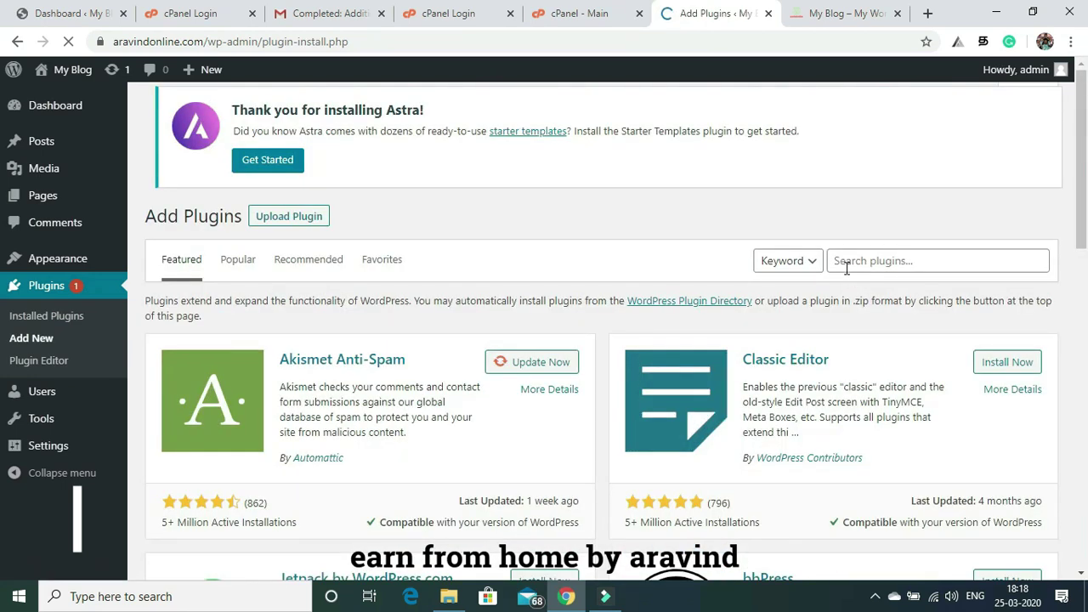
pyautogui.click(845, 268)
pyautogui.write('elem')
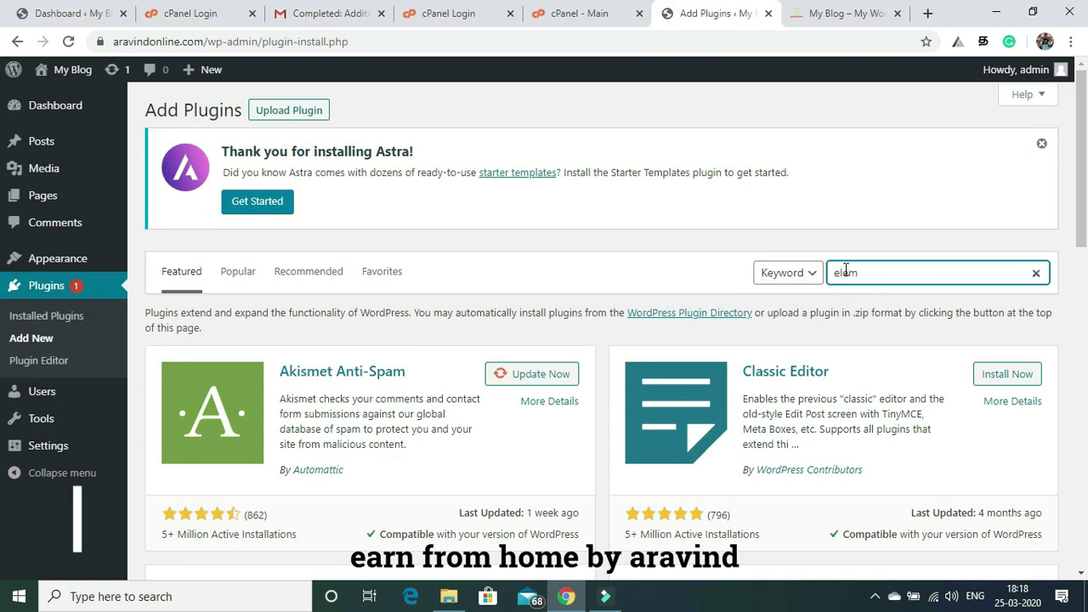
pyautogui.write('entor')
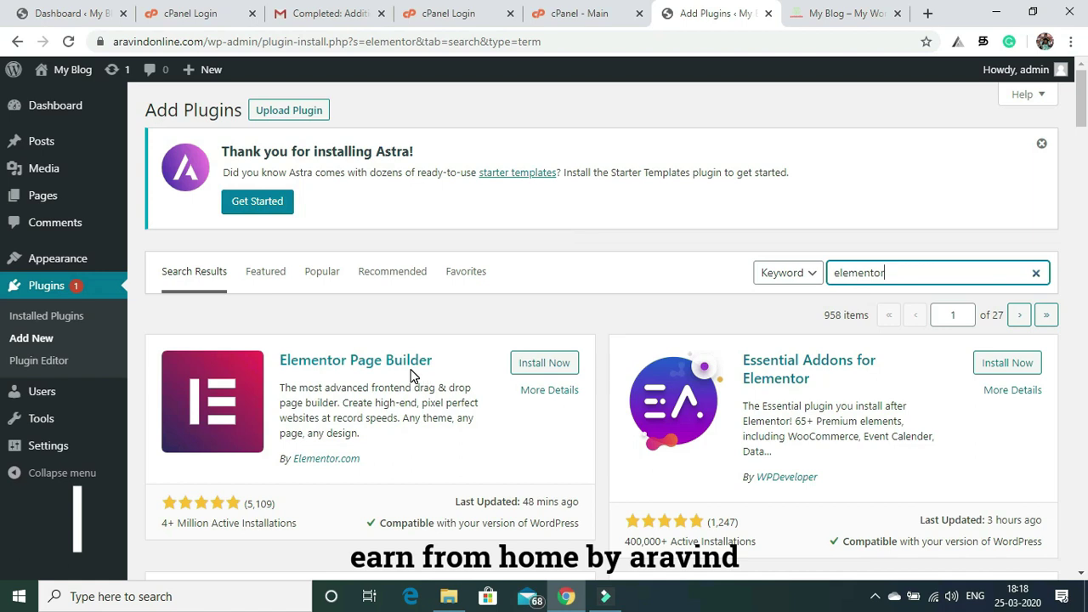
# Install Elementor Page Builder and Essential Addons for Elementor, and activate Elementor Page Builder, skipping its getting-started page
pyautogui.click(534, 367)
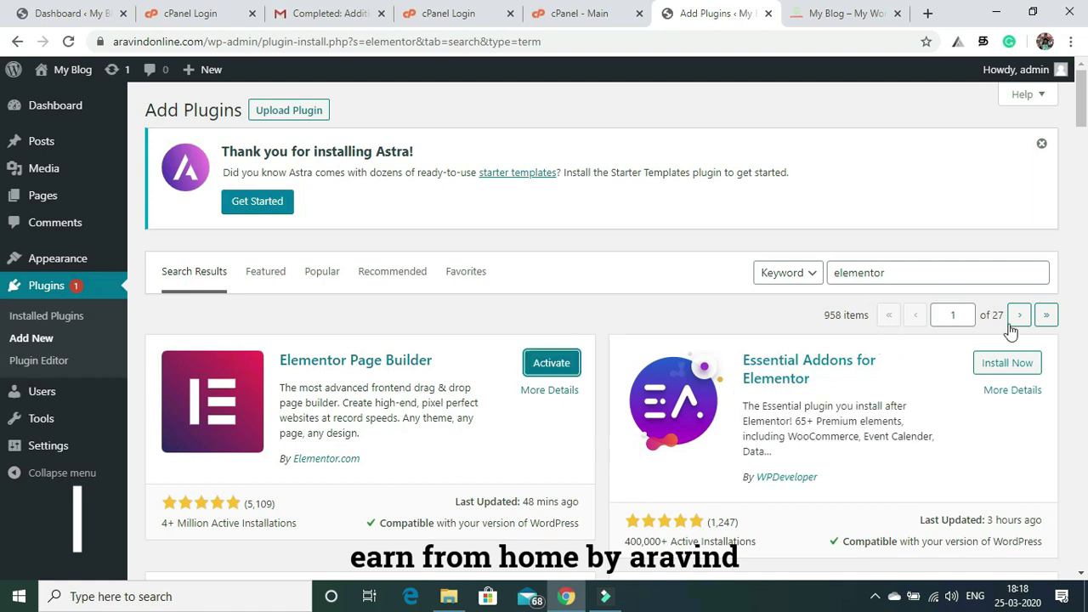
pyautogui.click(1005, 366)
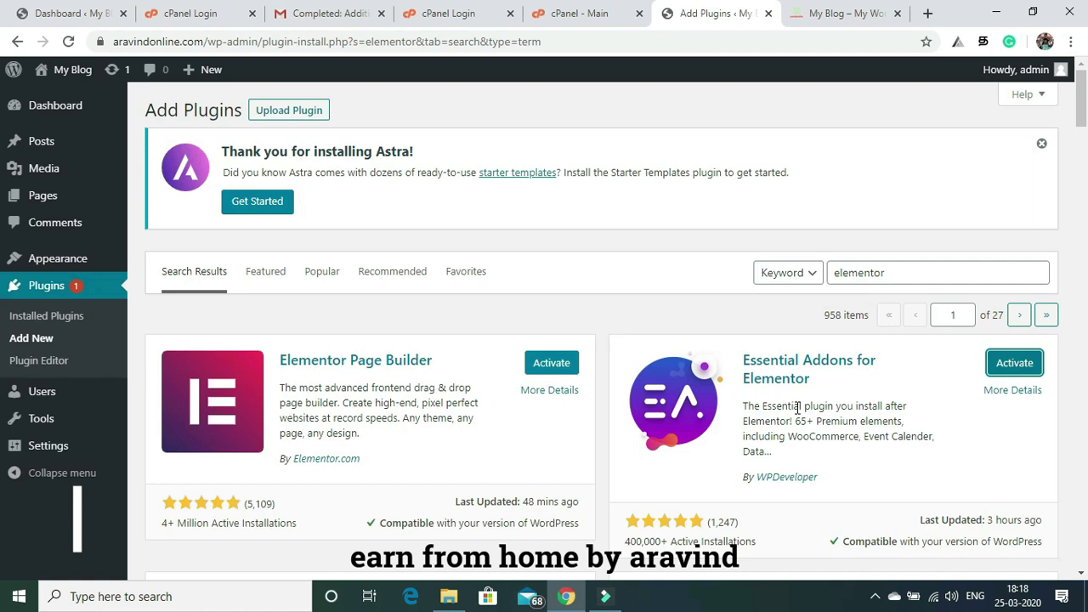
pyautogui.click(548, 364)
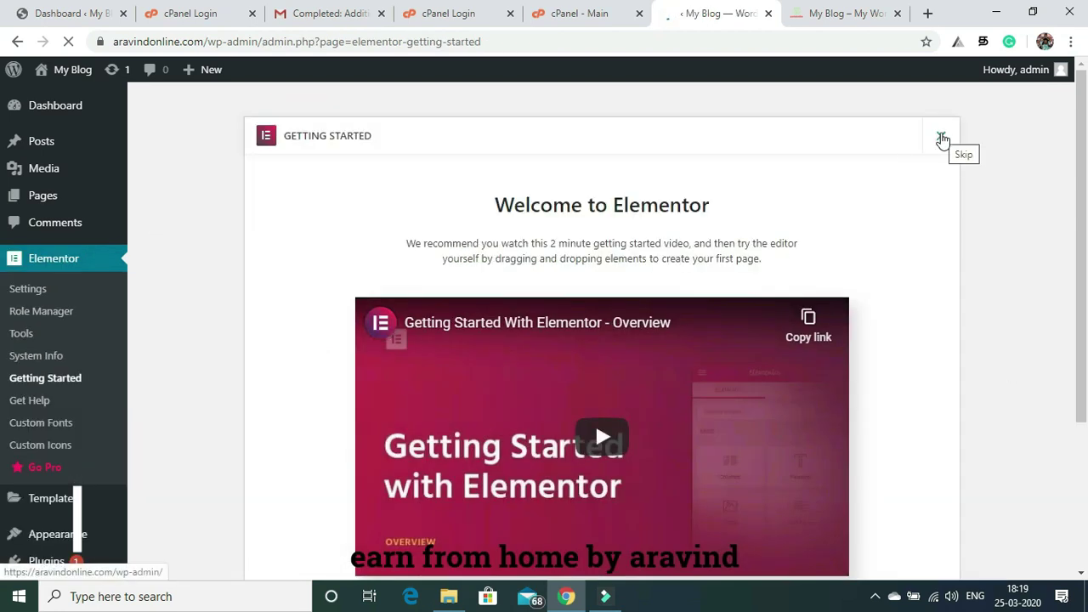
pyautogui.click(941, 138)
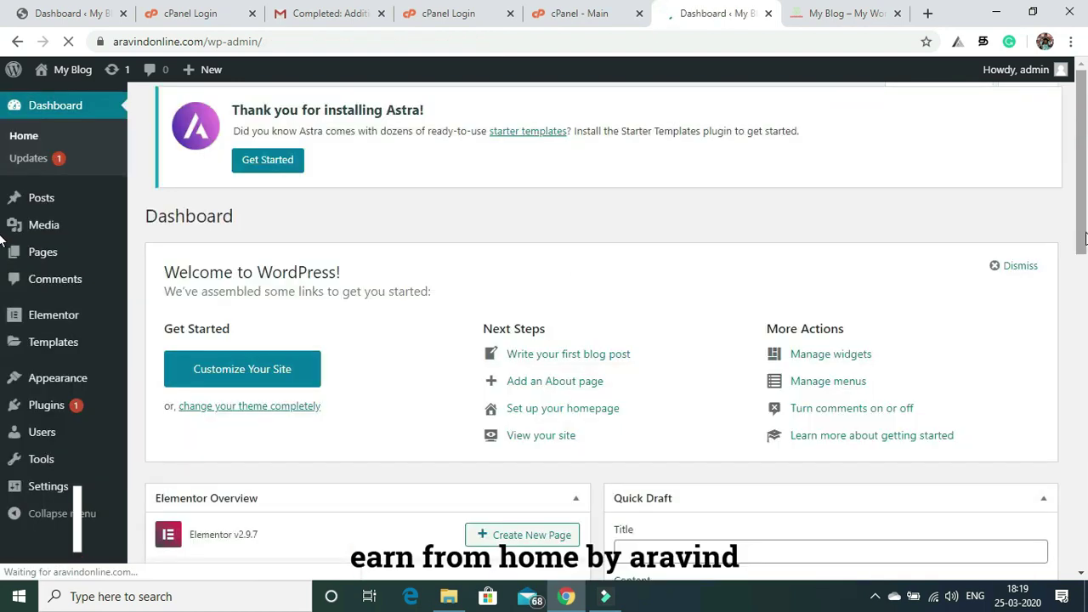
# Open the list of installed plugins and activate Essential Addons for Elementor
pyautogui.scroll(-8, 1080, 208)
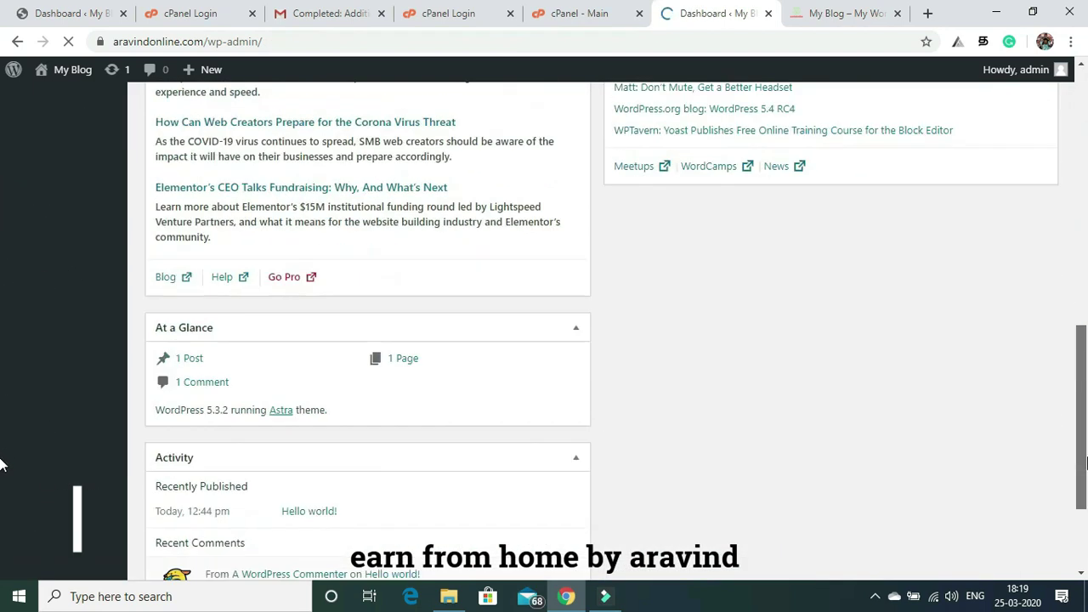
pyautogui.scroll(7, 531, 281)
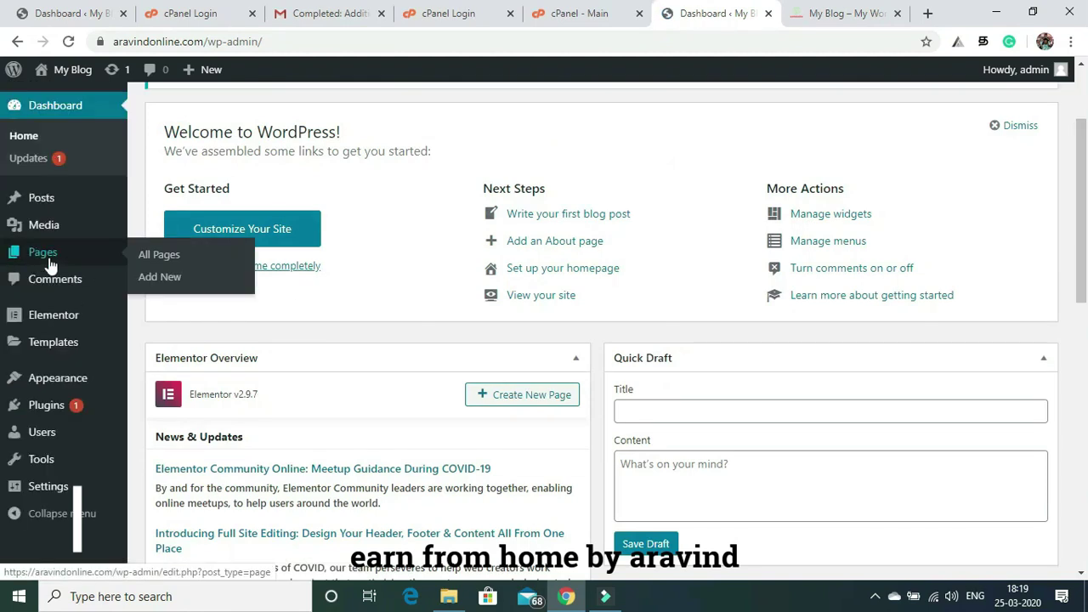
pyautogui.moveTo(49, 411)
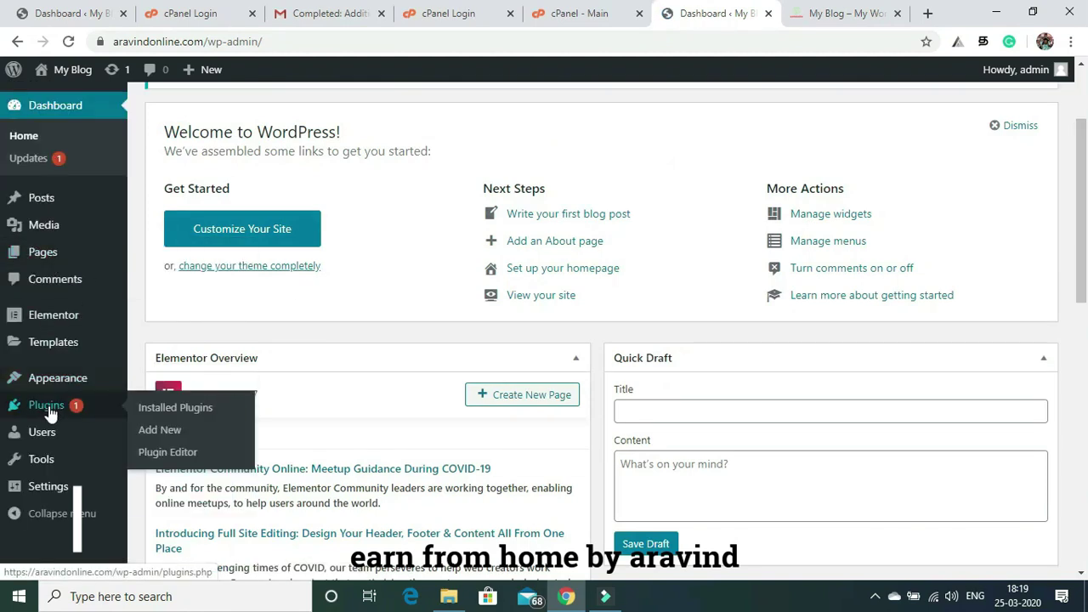
pyautogui.click(147, 434)
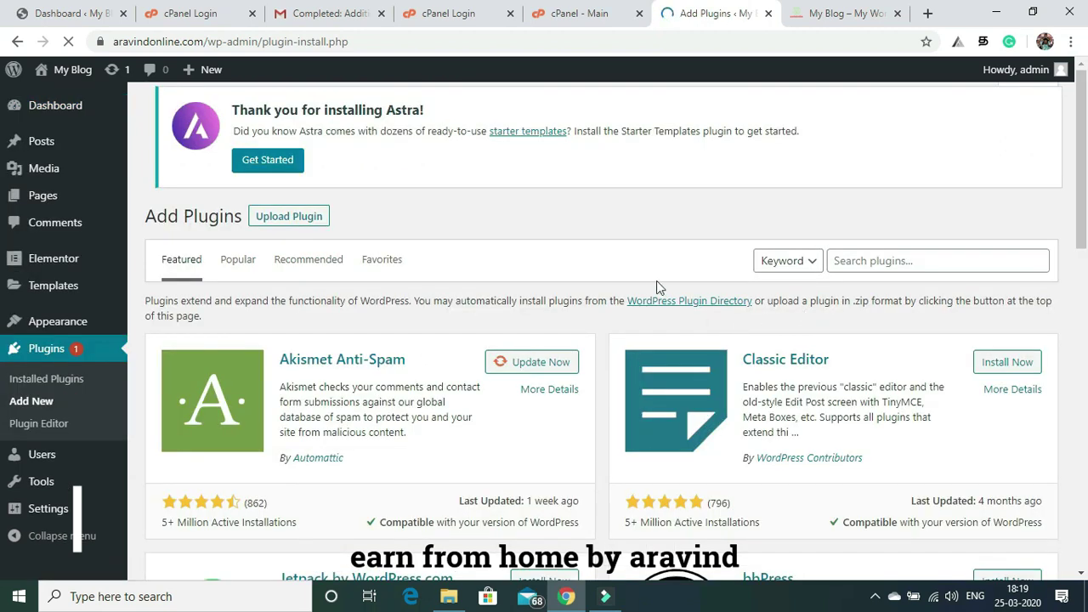
pyautogui.click(51, 381)
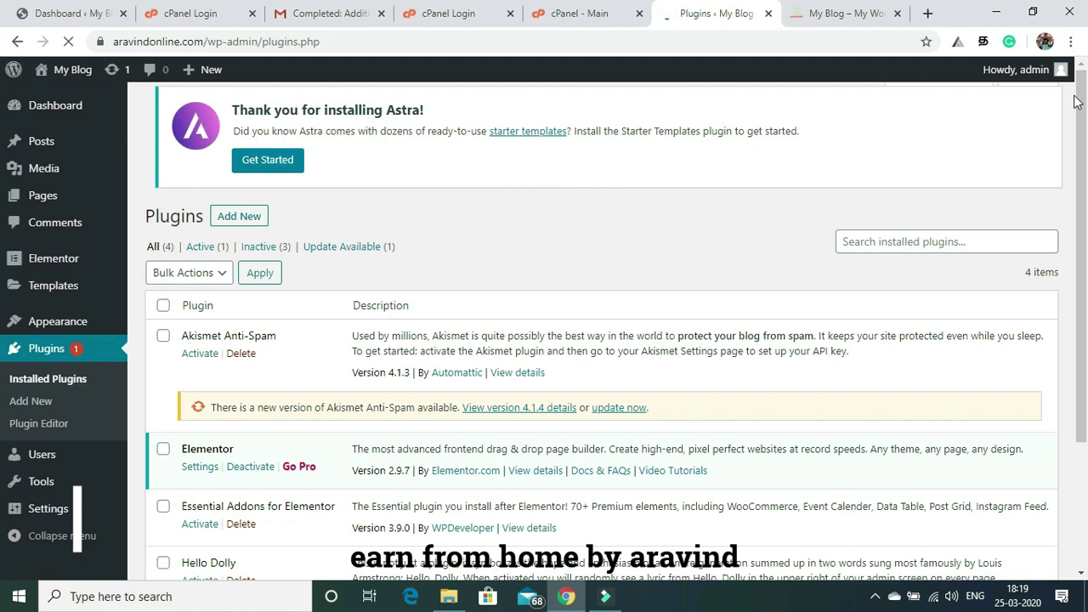
pyautogui.moveTo(1081, 94); pyautogui.dragTo(1085, 229)
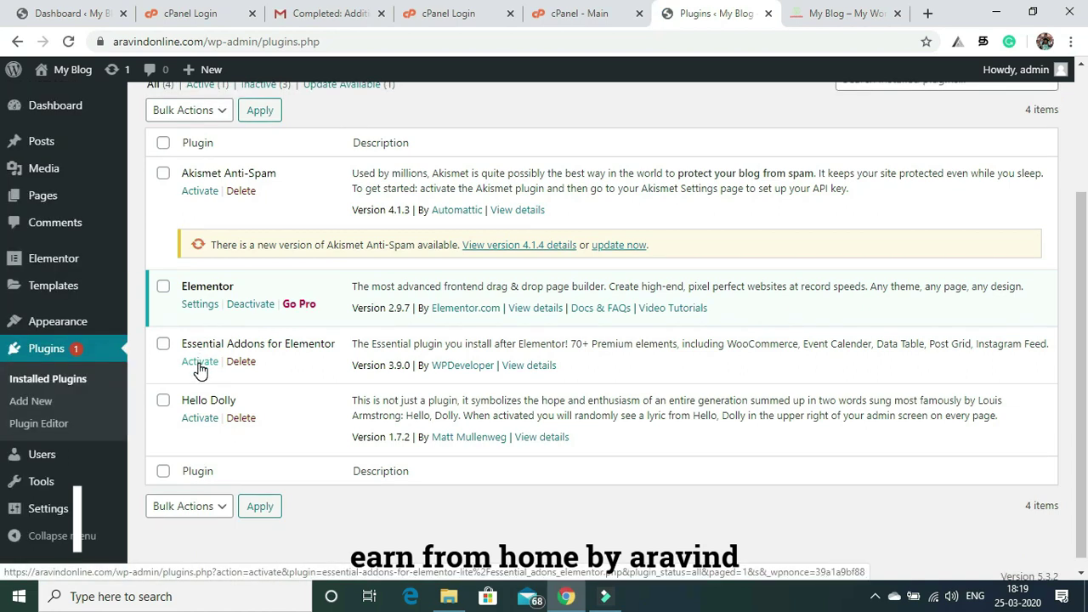
pyautogui.click(200, 362)
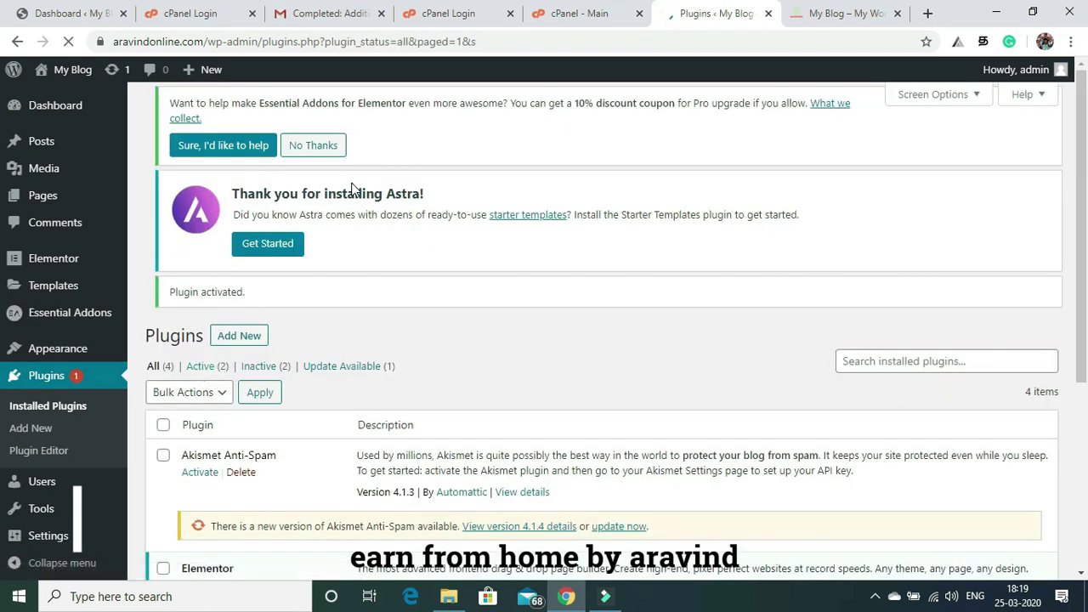
pyautogui.moveTo(1079, 208); pyautogui.dragTo(1085, 362)
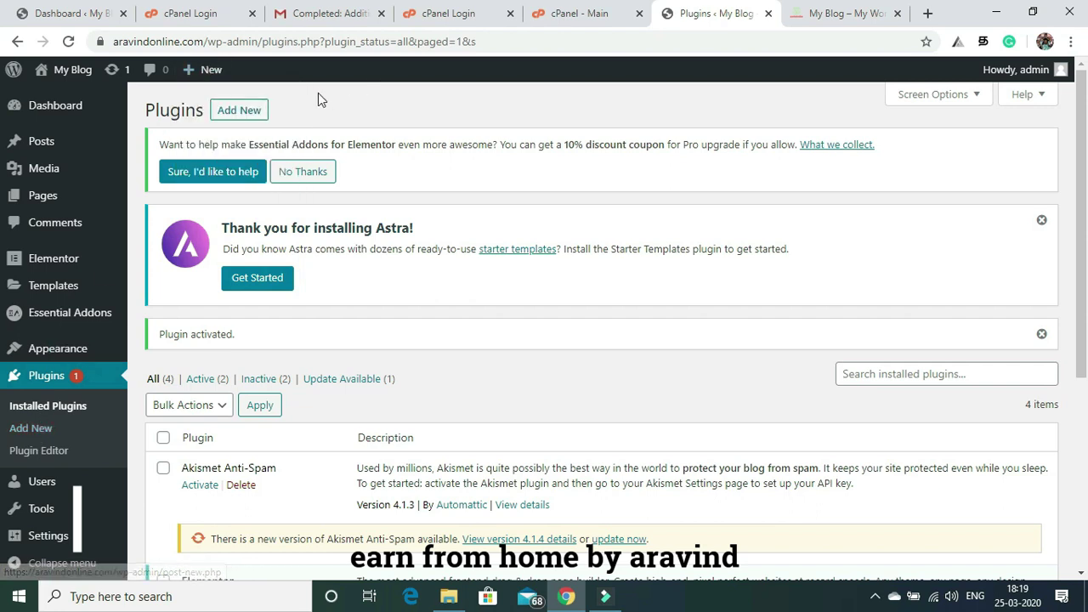
# Search the plugin directory for "pretty links", and install and activate Shortlinks by Pretty Links
pyautogui.click(234, 107)
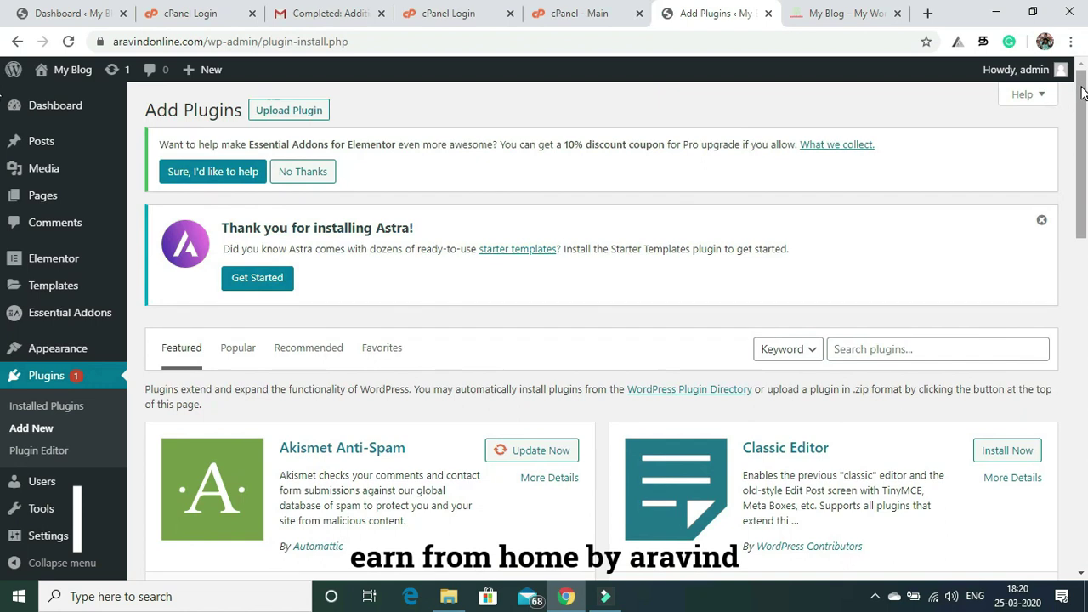
pyautogui.moveTo(1082, 92); pyautogui.dragTo(1082, 68)
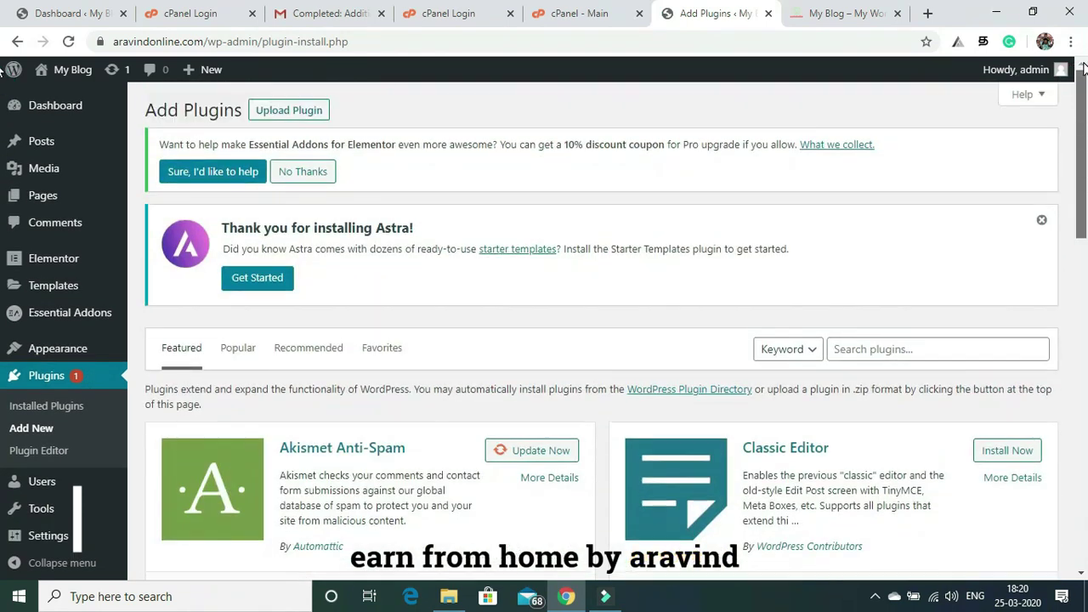
pyautogui.click(859, 351)
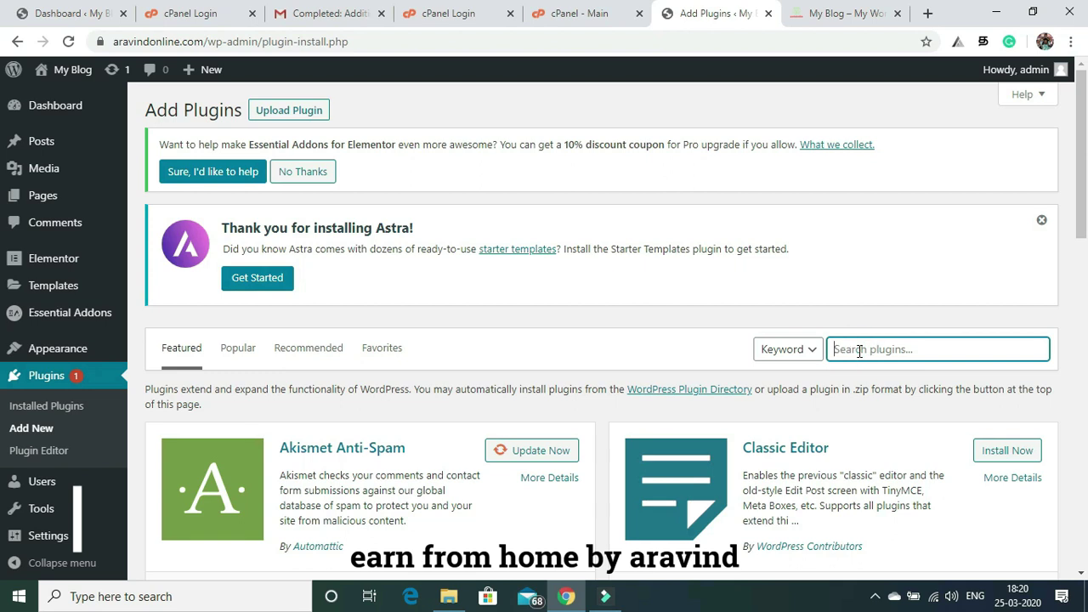
pyautogui.write('pretty links')
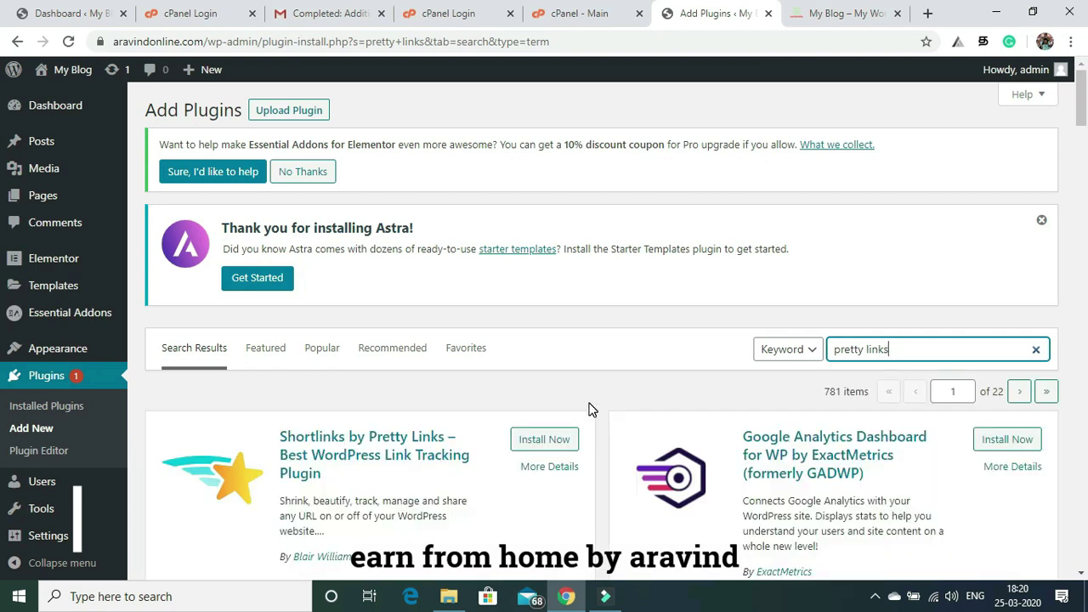
pyautogui.moveTo(1081, 97); pyautogui.dragTo(1084, 126)
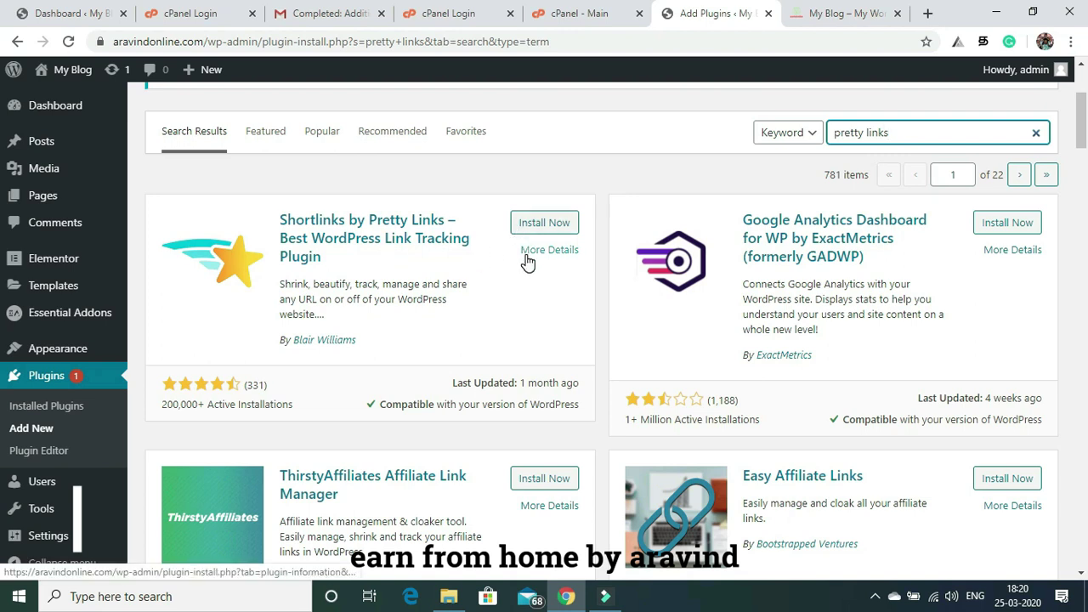
pyautogui.click(539, 223)
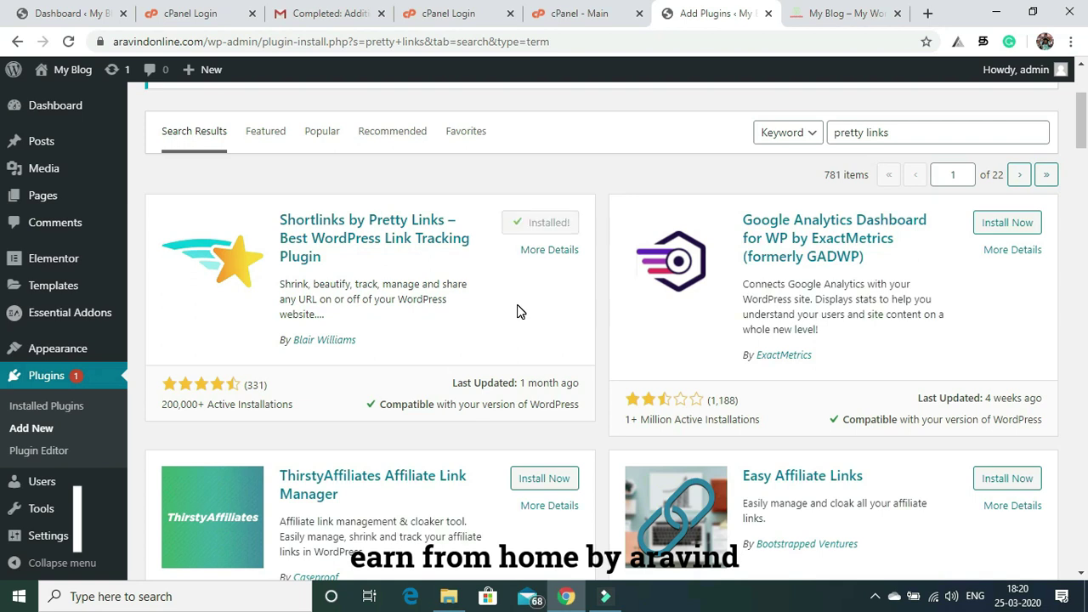
pyautogui.click(546, 229)
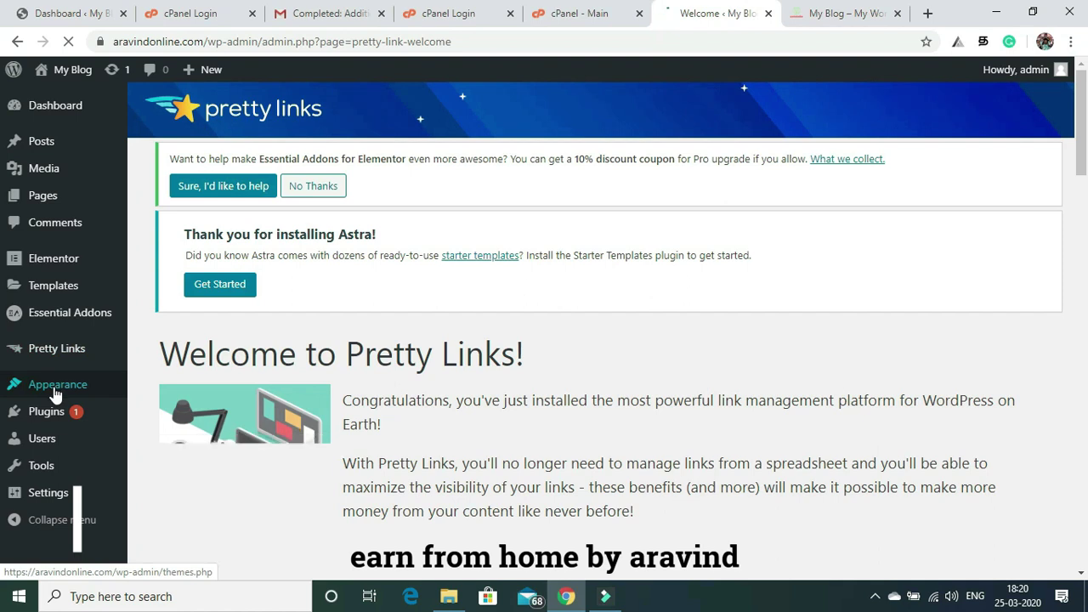
# Open the customizer for the active Astra theme and view the live site's front page in its separate browser tab
pyautogui.moveTo(55, 393)
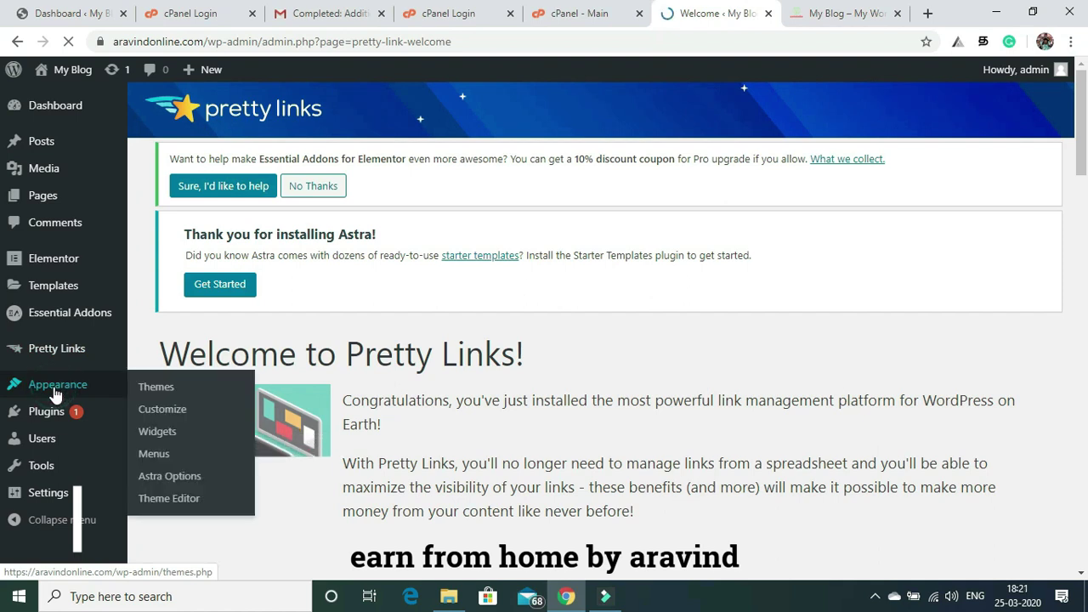
pyautogui.click(154, 387)
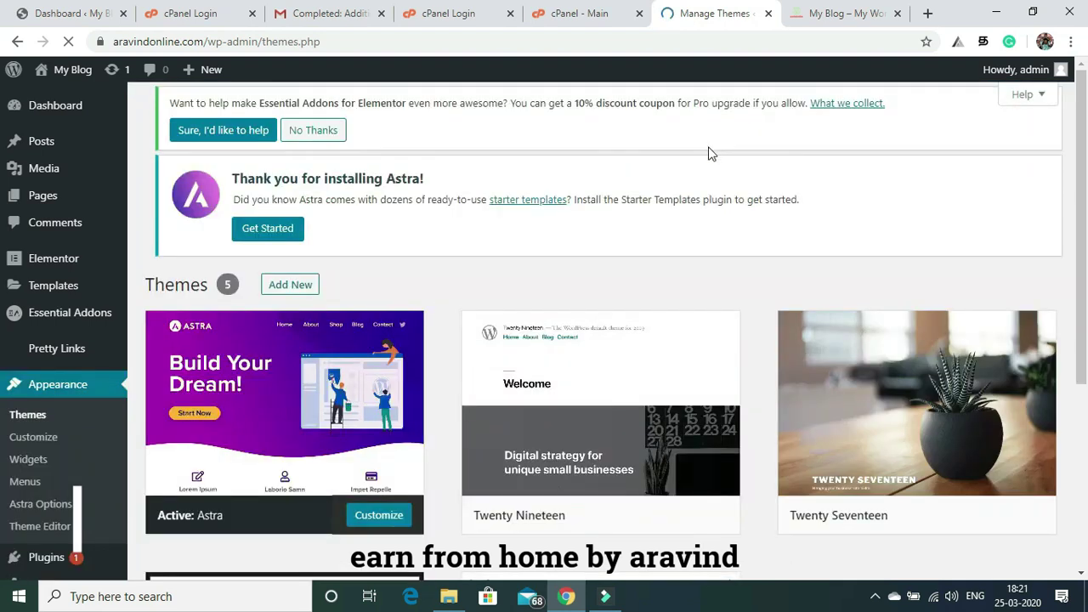
pyautogui.click(379, 514)
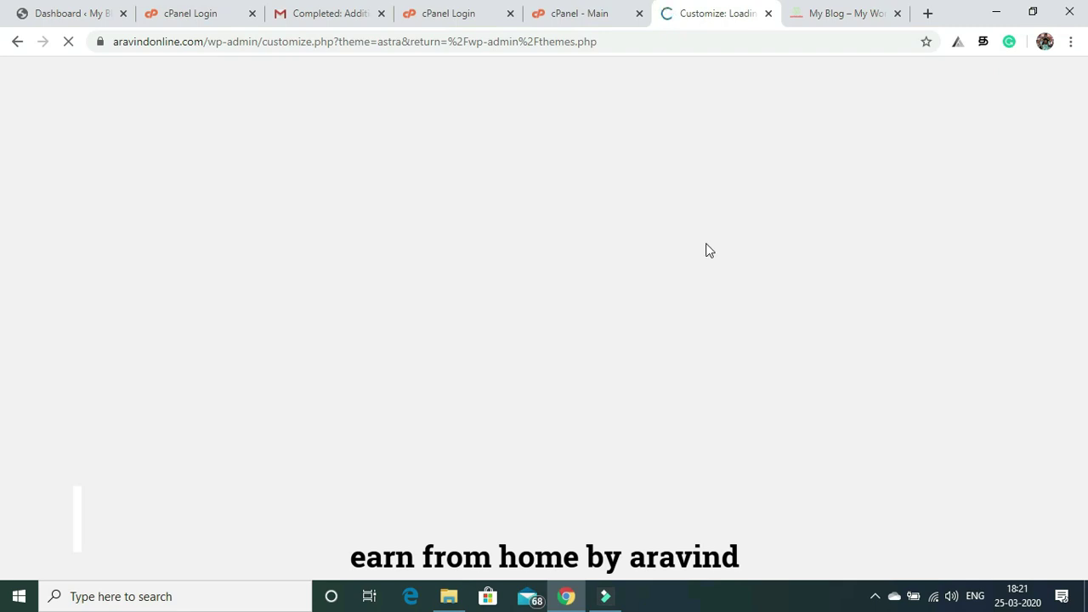
pyautogui.click(868, 12)
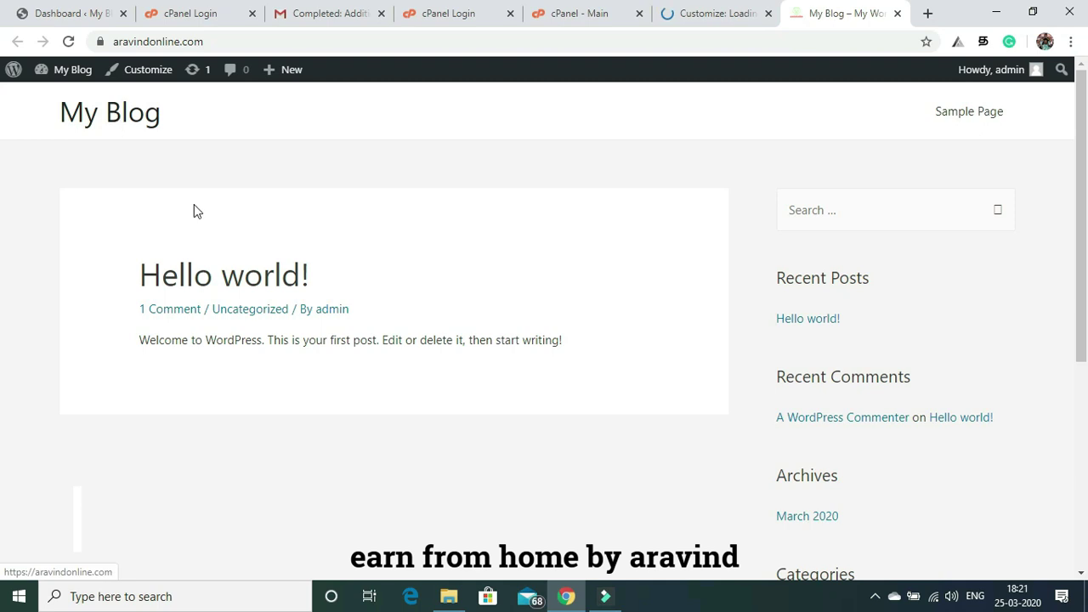
pyautogui.click(685, 17)
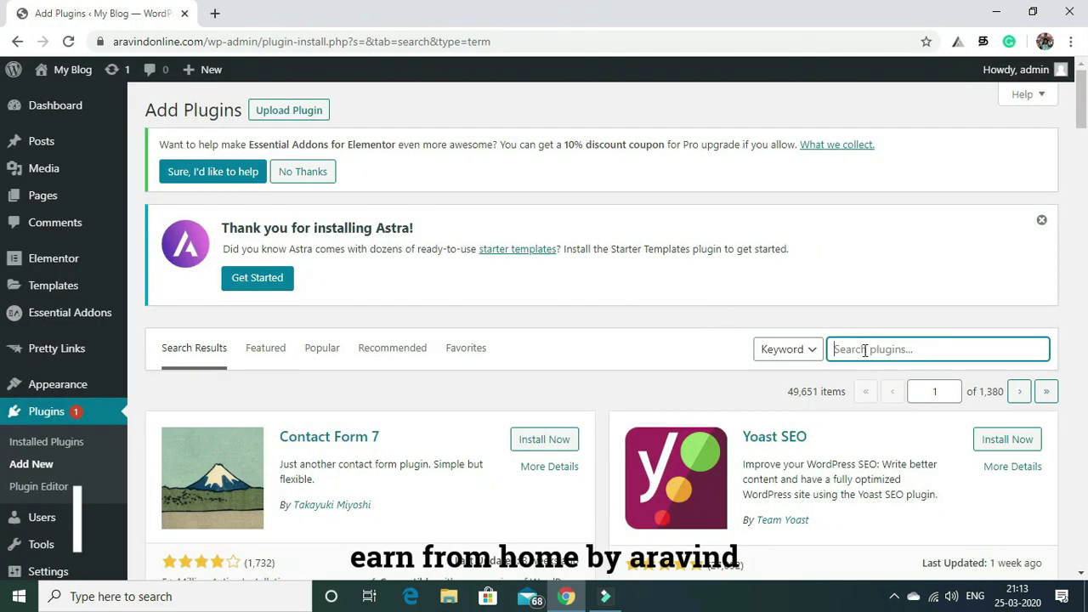
# Search the plugin directory for "envato", and install and activate Envato Elements – Photos & Elementor Templates
pyautogui.click(864, 350)
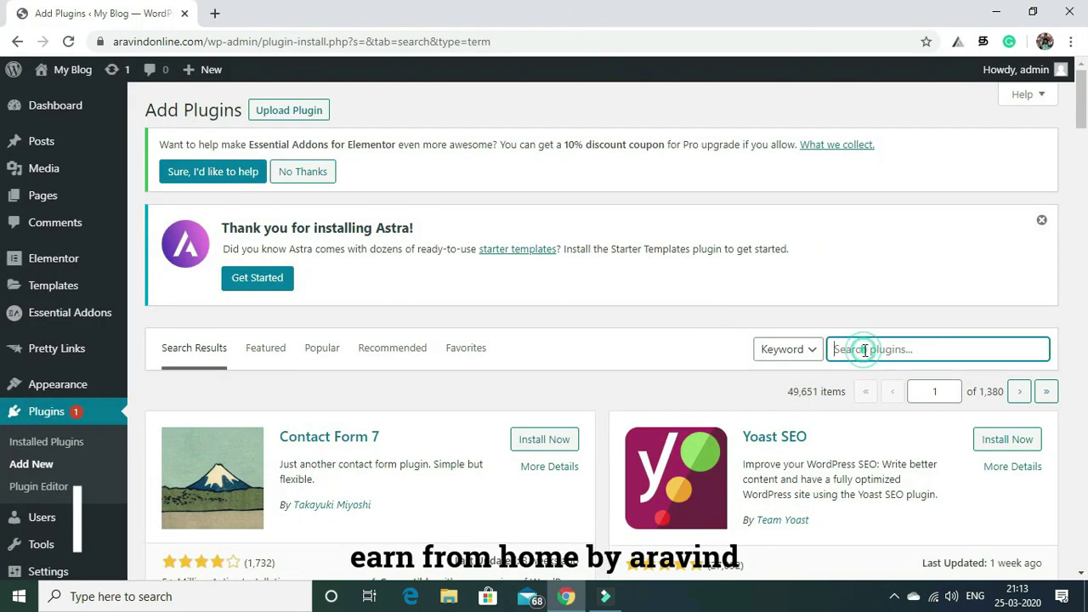
pyautogui.click(864, 349)
pyautogui.write('envato')
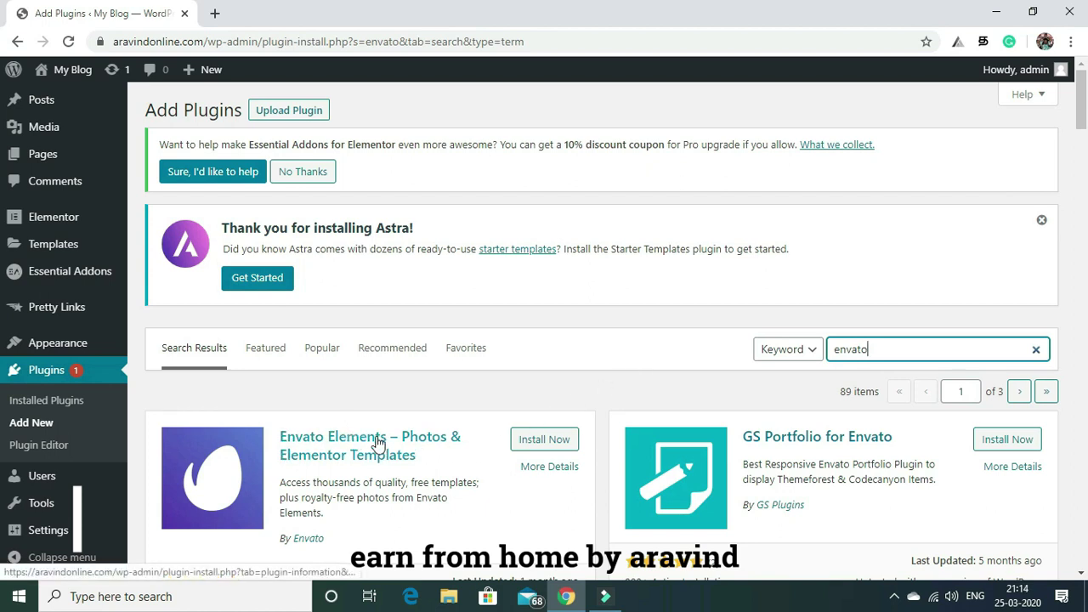
pyautogui.click(536, 441)
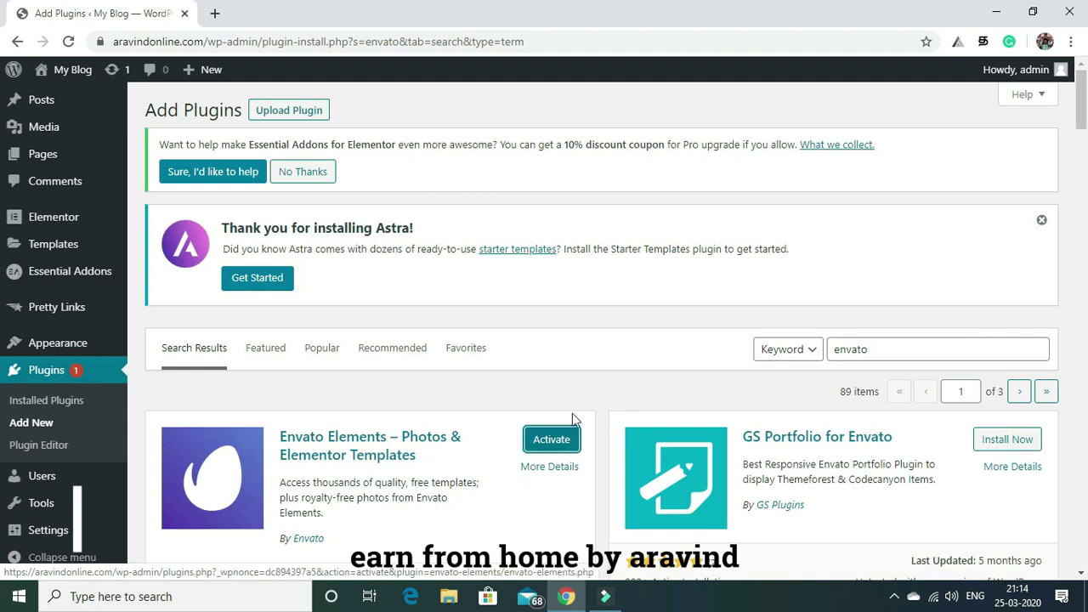
pyautogui.click(547, 444)
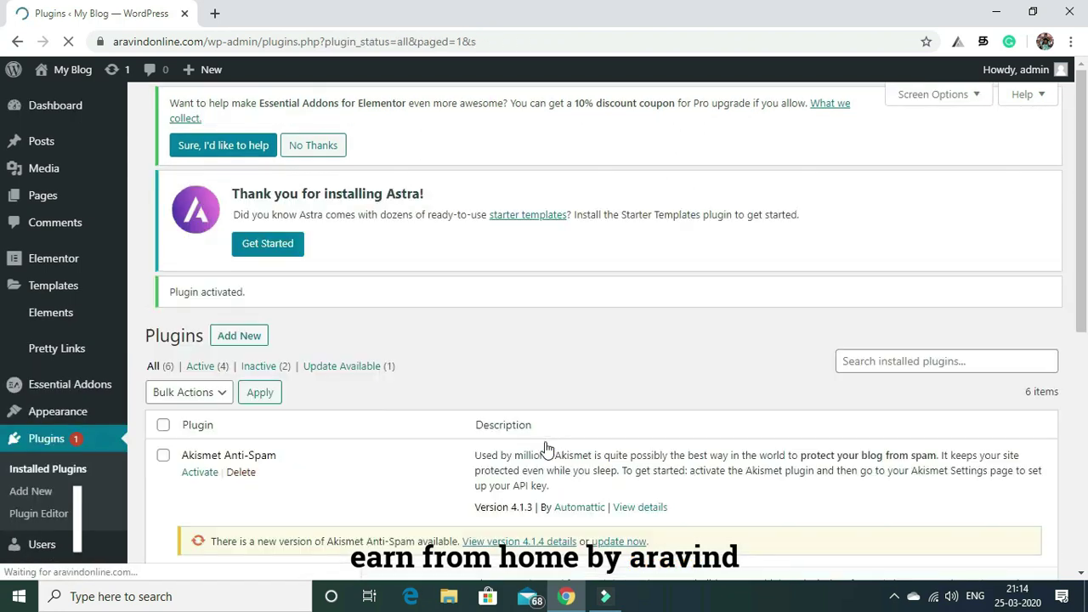
# Look through the list of installed plugins and open the live site in a new browser tab
pyautogui.moveTo(1083, 148); pyautogui.dragTo(1086, 299)
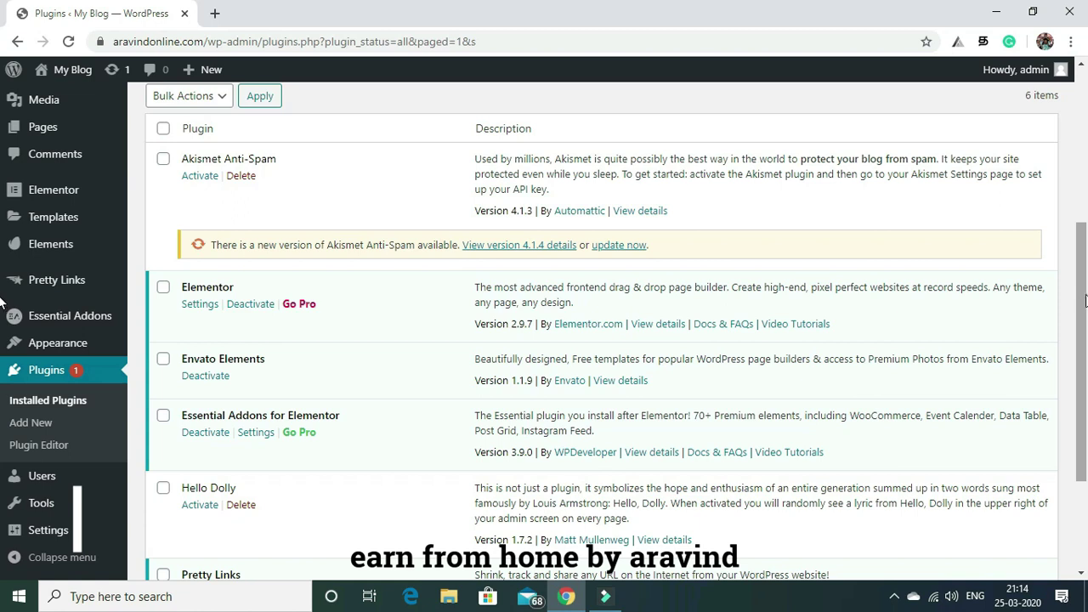
pyautogui.moveTo(1083, 297); pyautogui.dragTo(1082, 244)
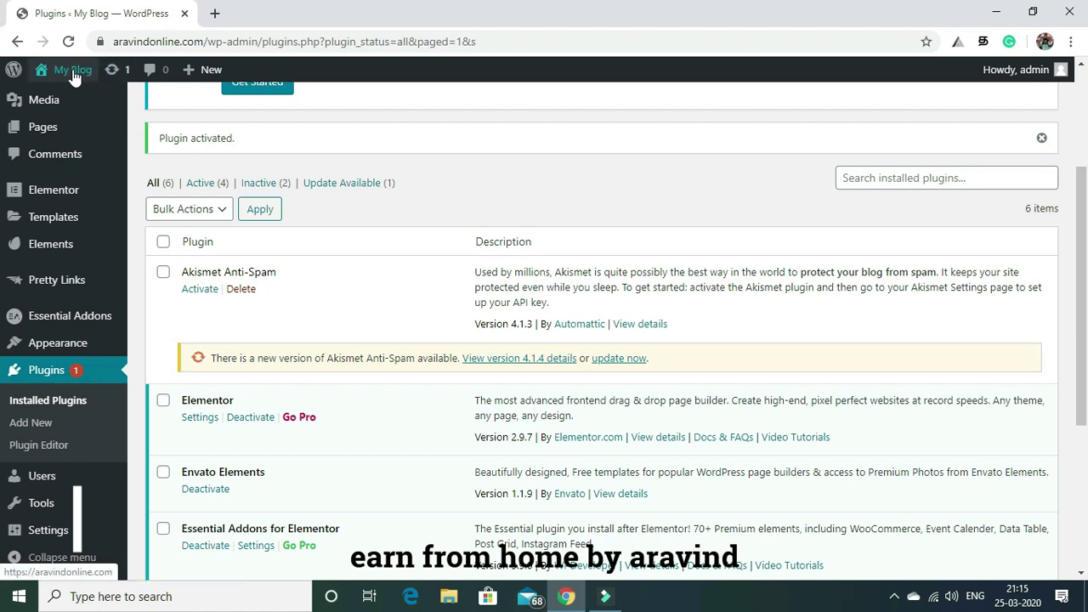
pyautogui.moveTo(70, 75)
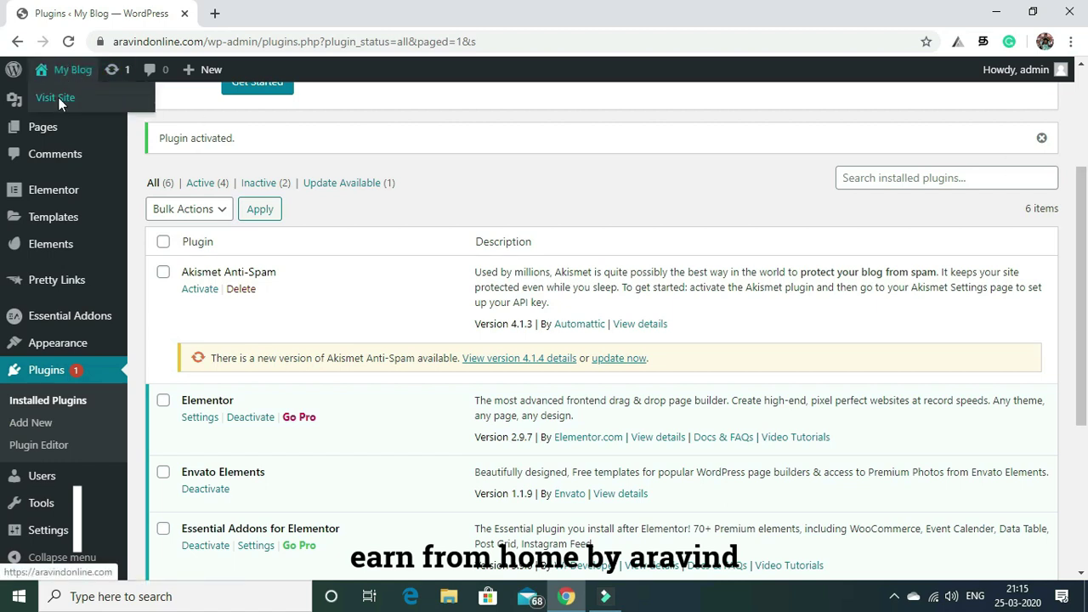
pyautogui.rightClick(58, 99)
pyautogui.click(87, 110)
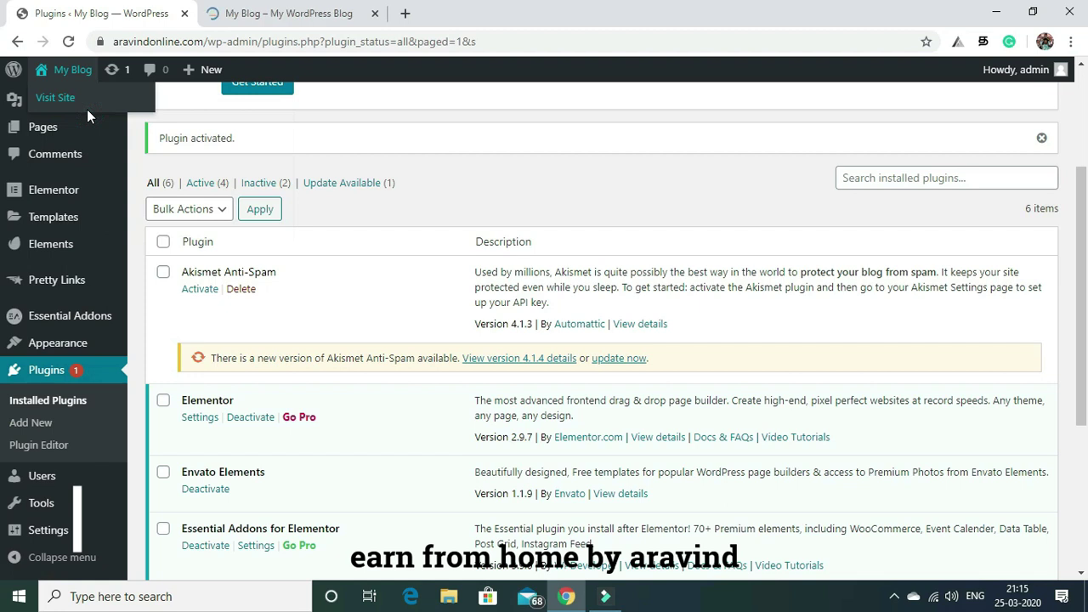
pyautogui.click(279, 10)
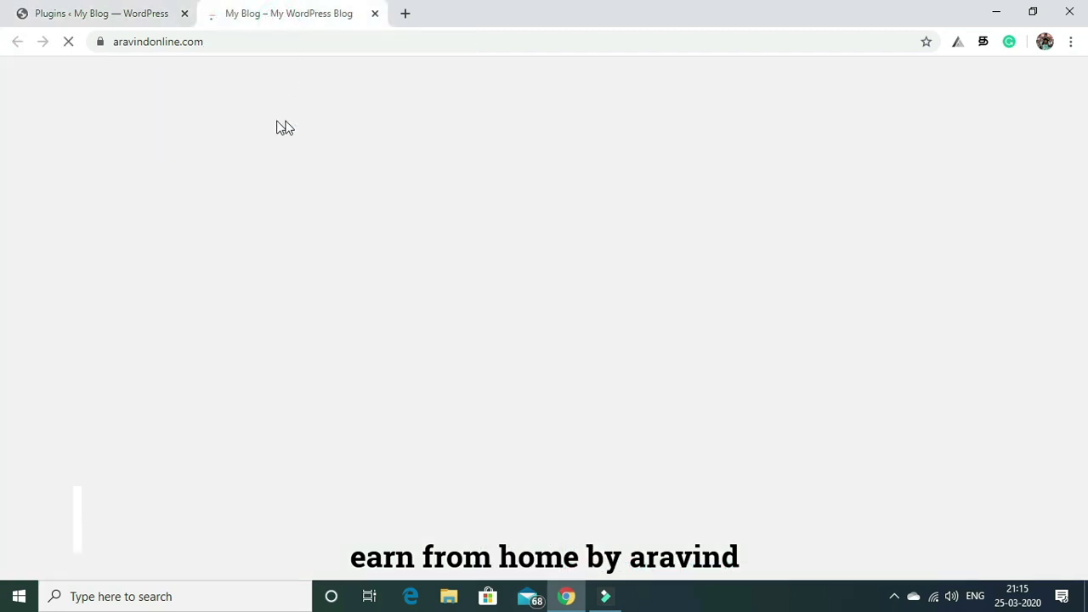
# Return to the site's administration, view the installed themes and open the Astra Options page
pyautogui.click(94, 12)
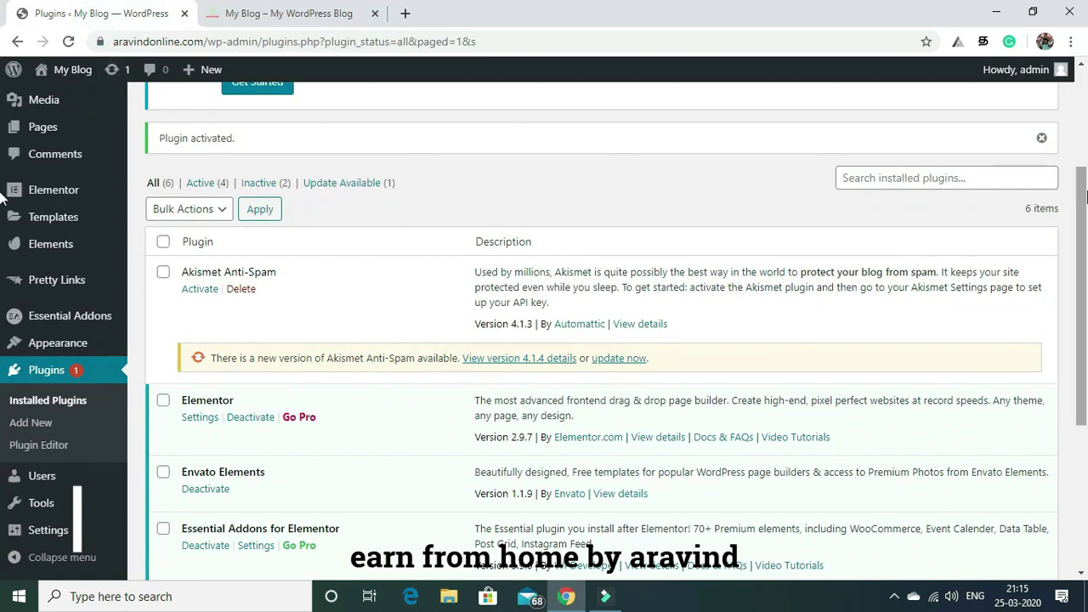
pyautogui.moveTo(1083, 197); pyautogui.dragTo(1085, 174)
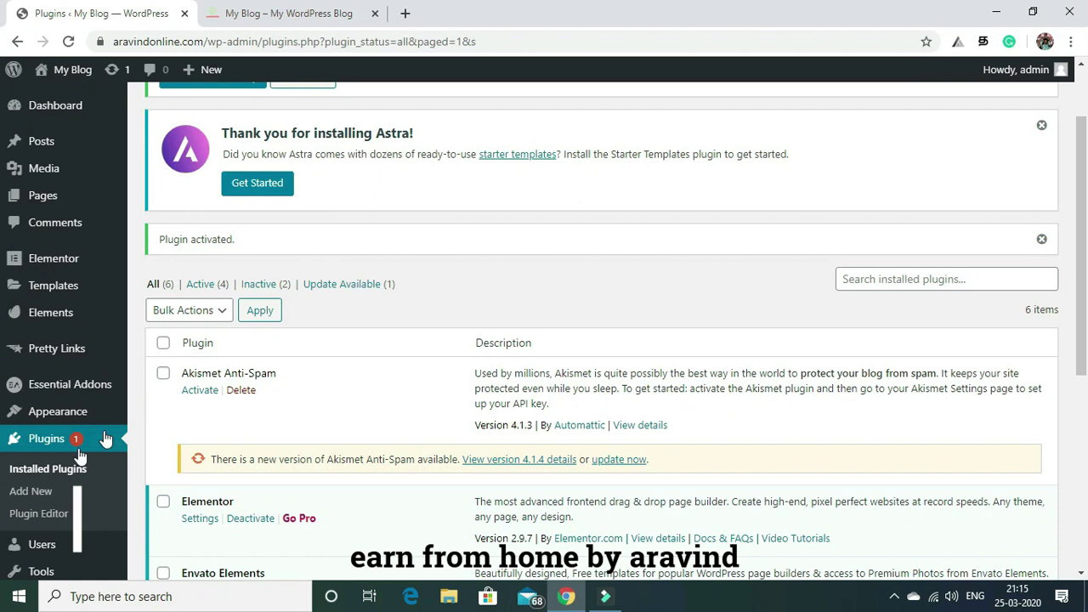
pyautogui.moveTo(65, 418)
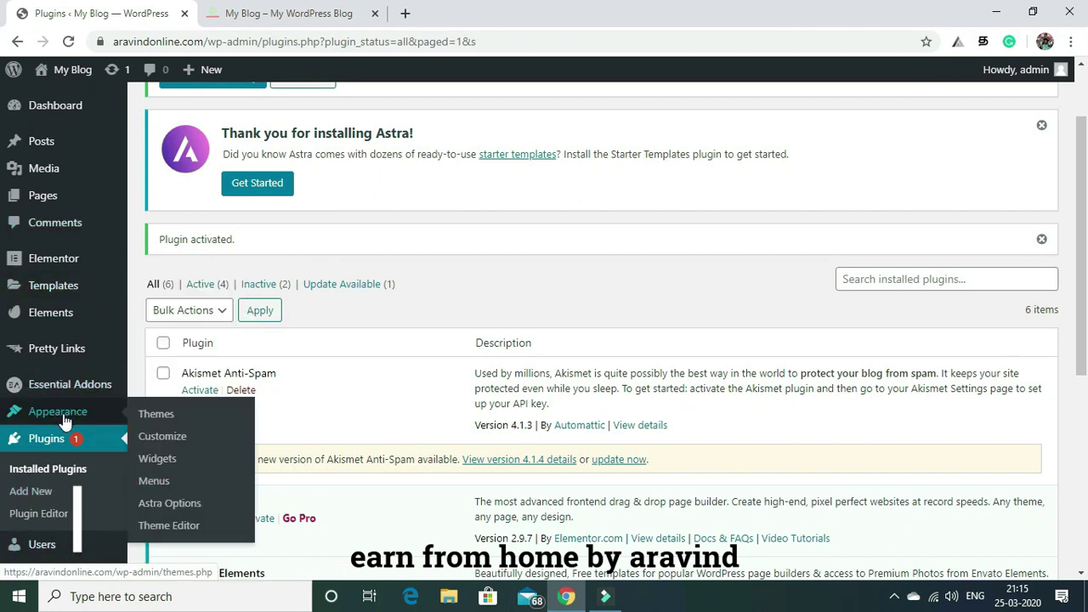
pyautogui.click(157, 415)
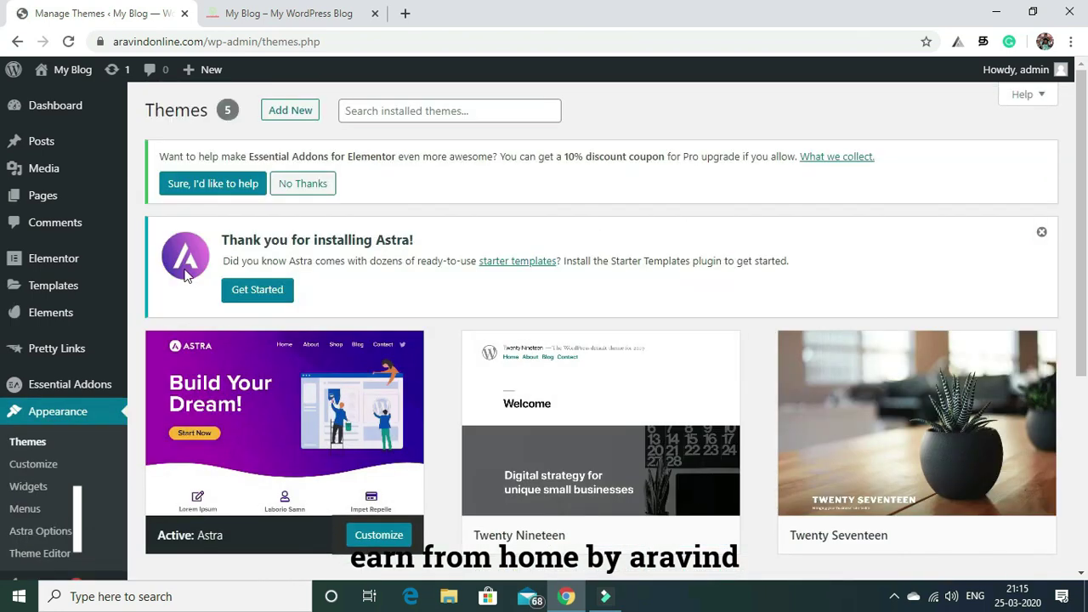
pyautogui.moveTo(1084, 108); pyautogui.dragTo(1084, 196)
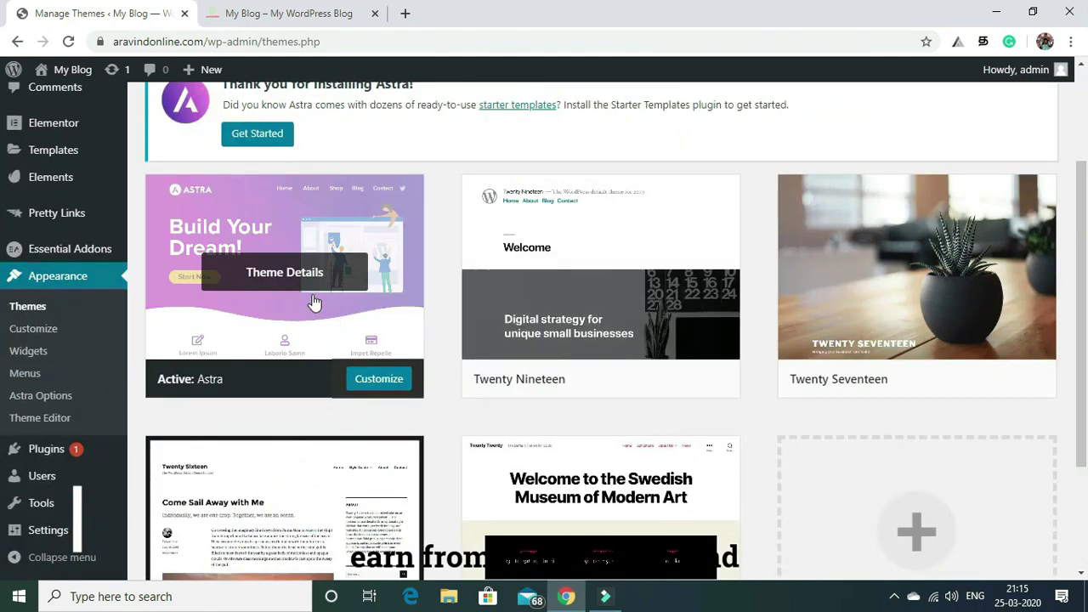
pyautogui.click(48, 398)
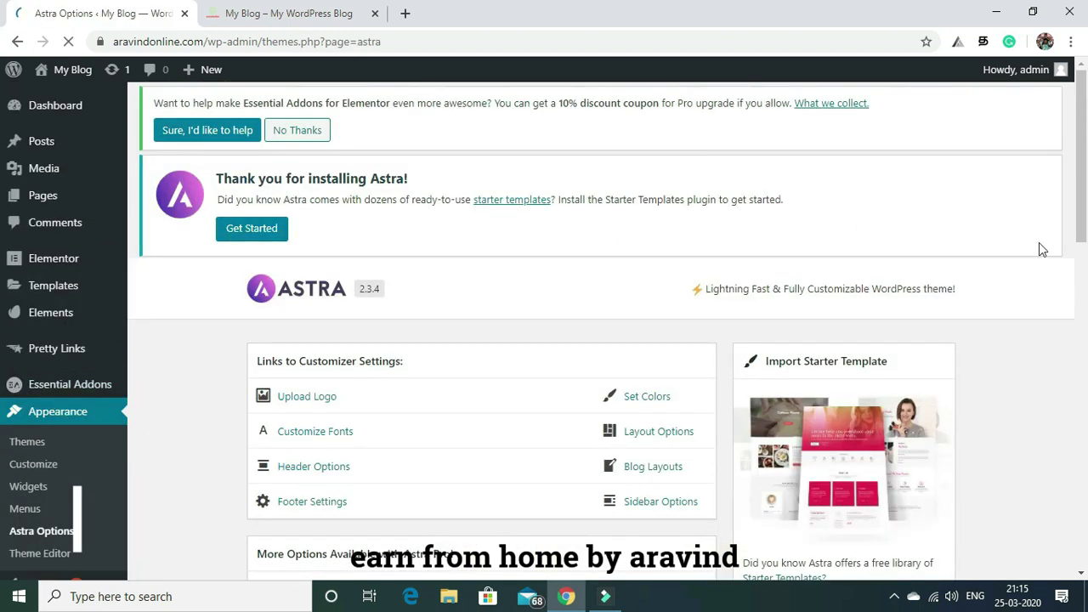
# Look over the Astra Options page, open the Starter Templates information in a separate tab, and install the starter template importer plugin
pyautogui.scroll(-4, 1084, 136)
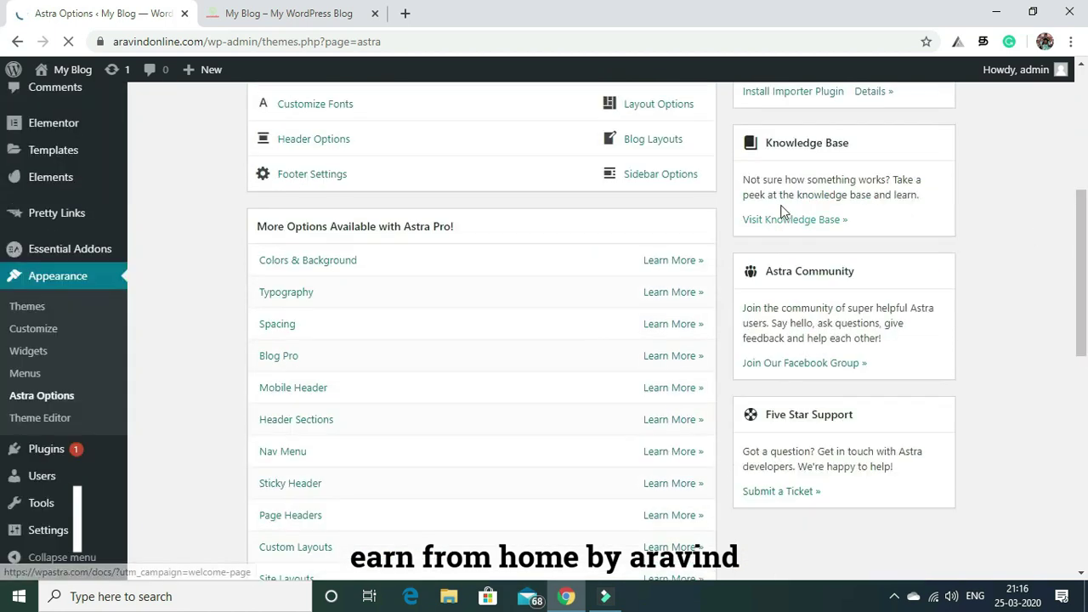
pyautogui.scroll(3, 1082, 242)
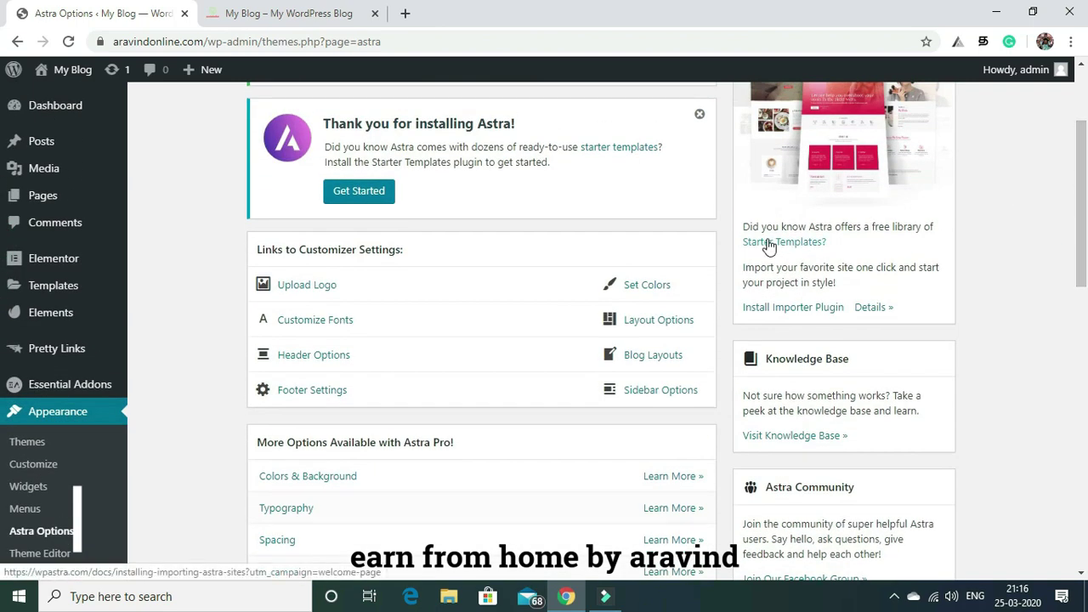
pyautogui.moveTo(40, 264)
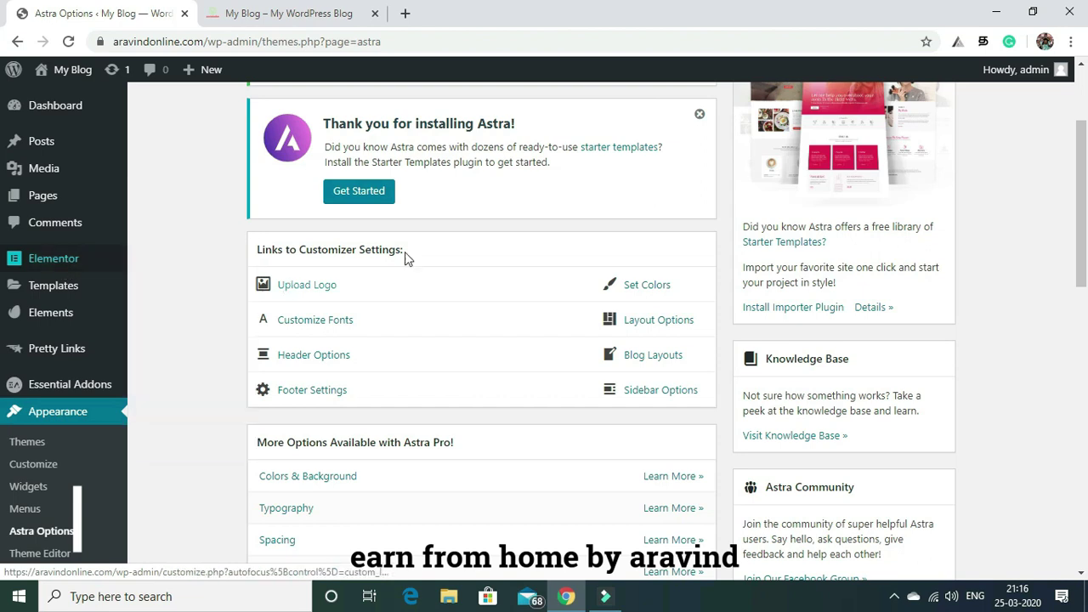
pyautogui.click(783, 245)
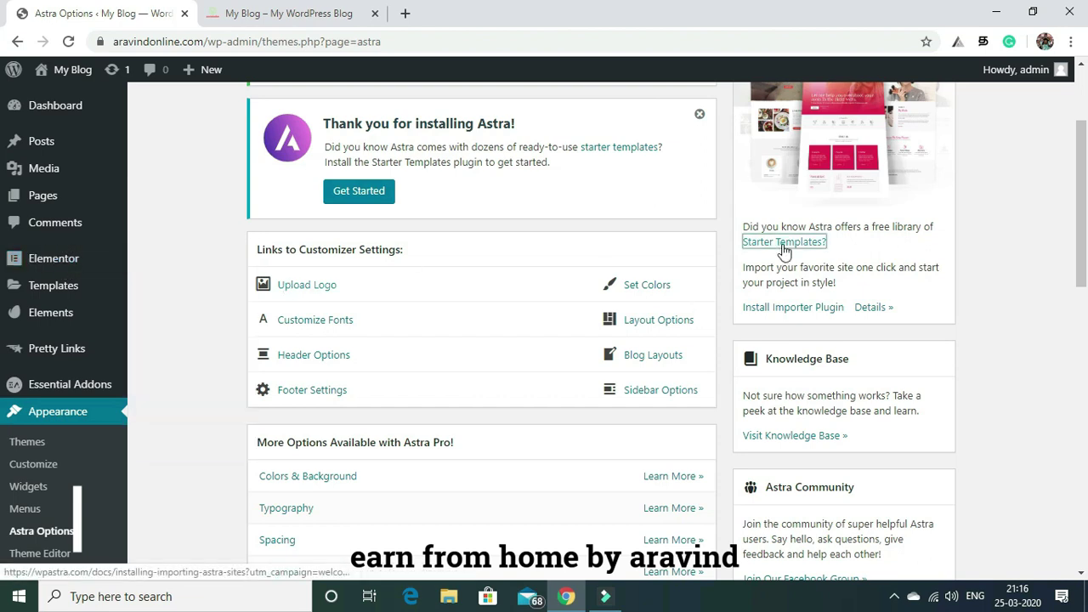
pyautogui.click(73, 9)
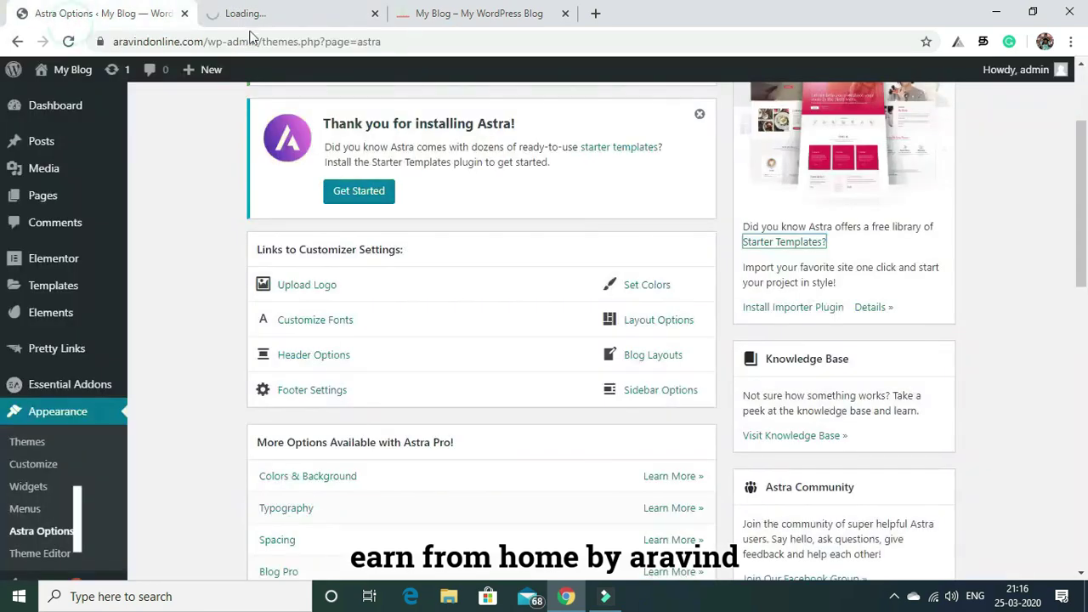
pyautogui.click(767, 308)
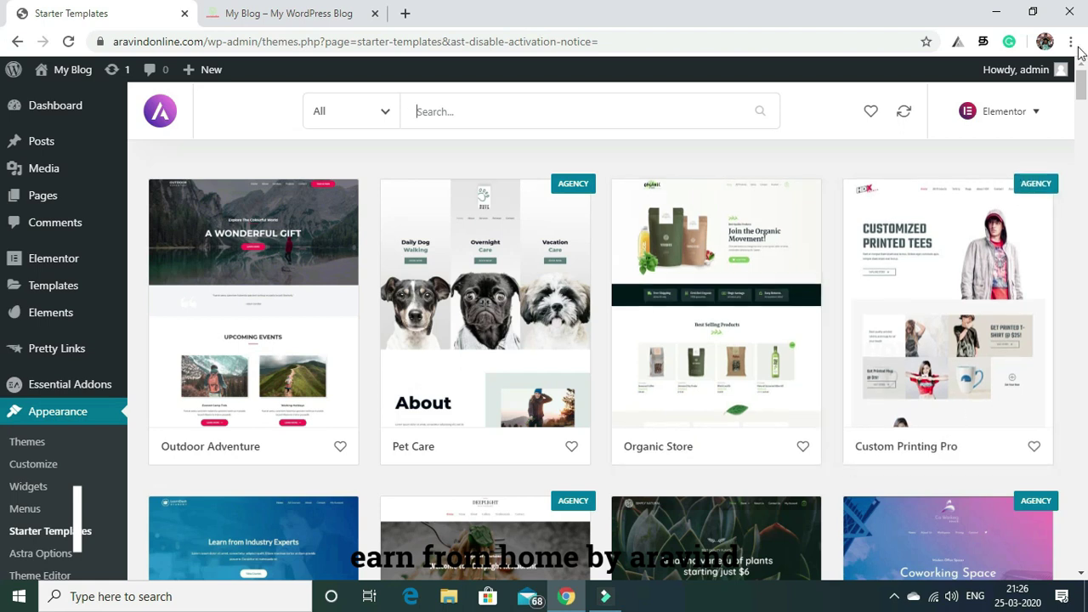
# Choose the Yoga Instructor starter template and import its complete site with customizer settings, widgets, required plugins and content
pyautogui.moveTo(1083, 93)
pyautogui.mouseDown()
pyautogui.moveTo(1084, 161)
pyautogui.moveTo(1084, 101)
pyautogui.mouseUp()
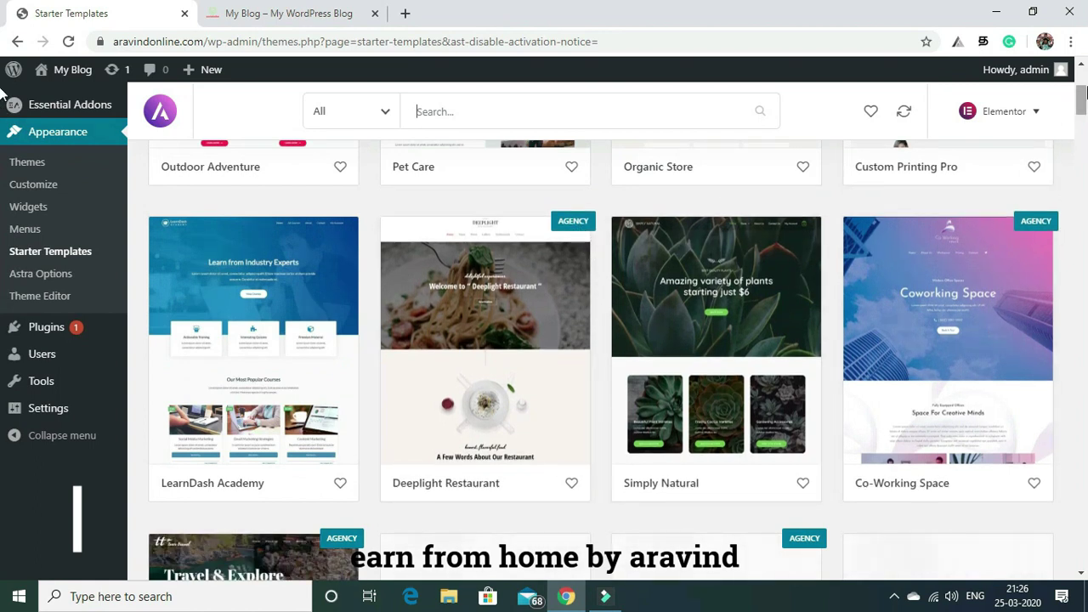
pyautogui.moveTo(1082, 95); pyautogui.dragTo(1085, 103)
pyautogui.moveTo(2, 102); pyautogui.dragTo(170, 170)
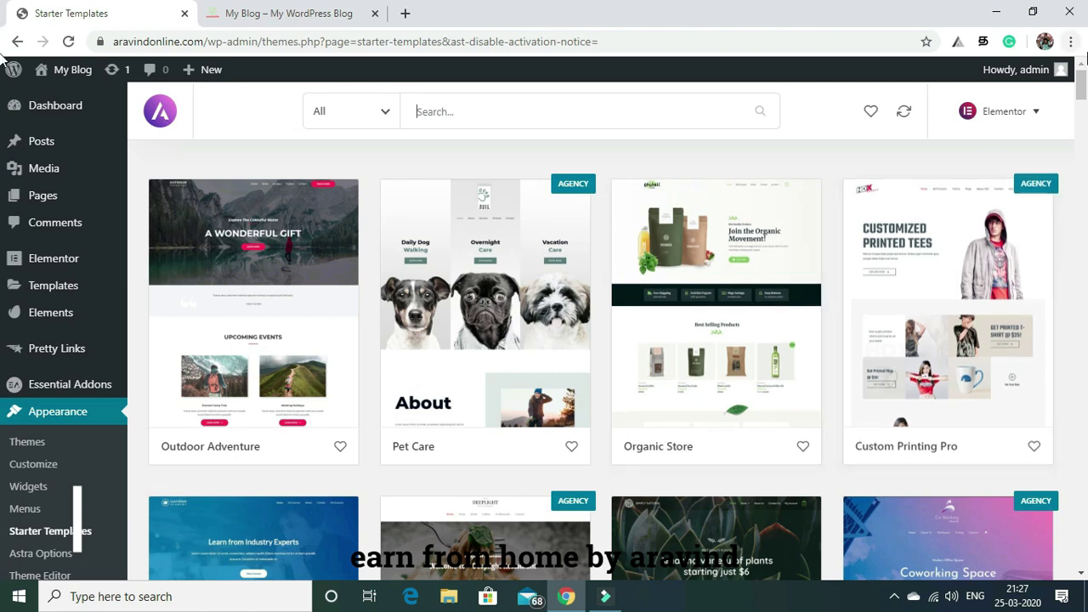
pyautogui.moveTo(1082, 85)
pyautogui.mouseDown()
pyautogui.moveTo(1084, 225)
pyautogui.moveTo(1082, 106)
pyautogui.moveTo(1083, 156)
pyautogui.mouseUp()
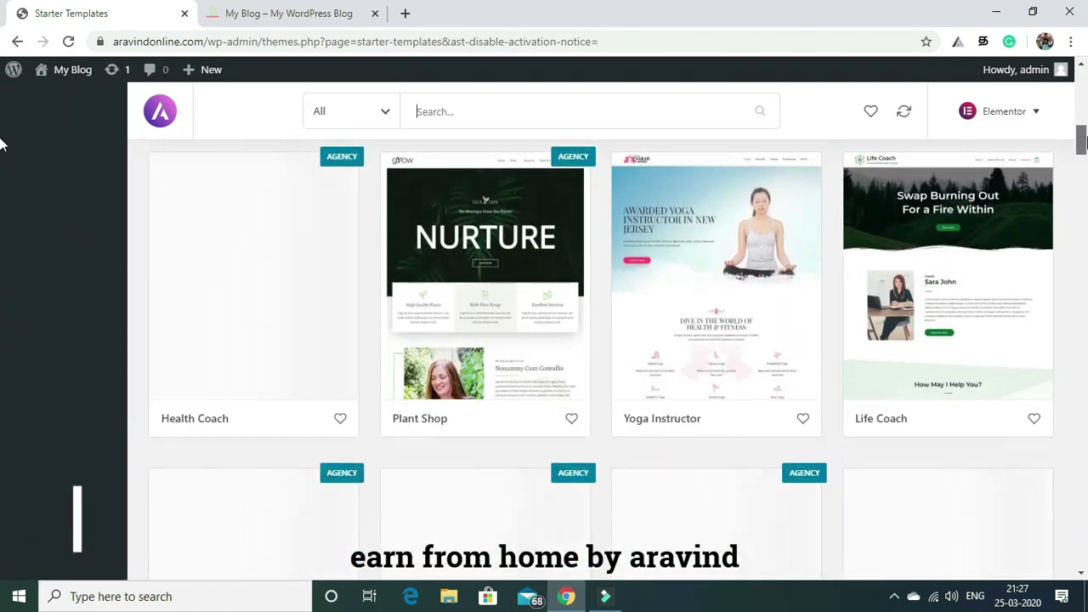
pyautogui.click(727, 222)
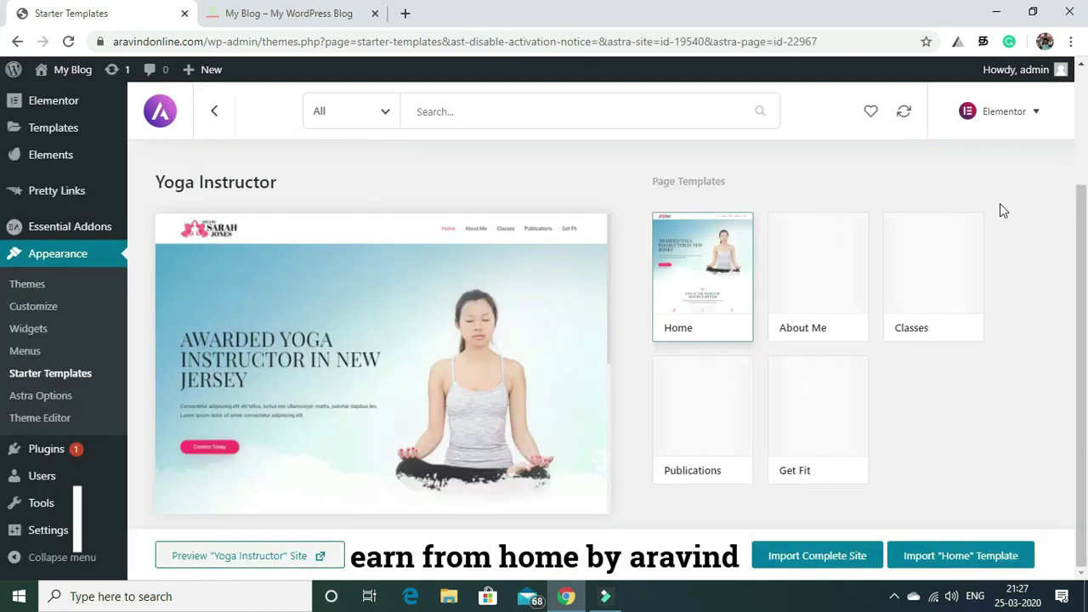
pyautogui.scroll(2, 1, 213)
pyautogui.scroll(-2, 2, 212)
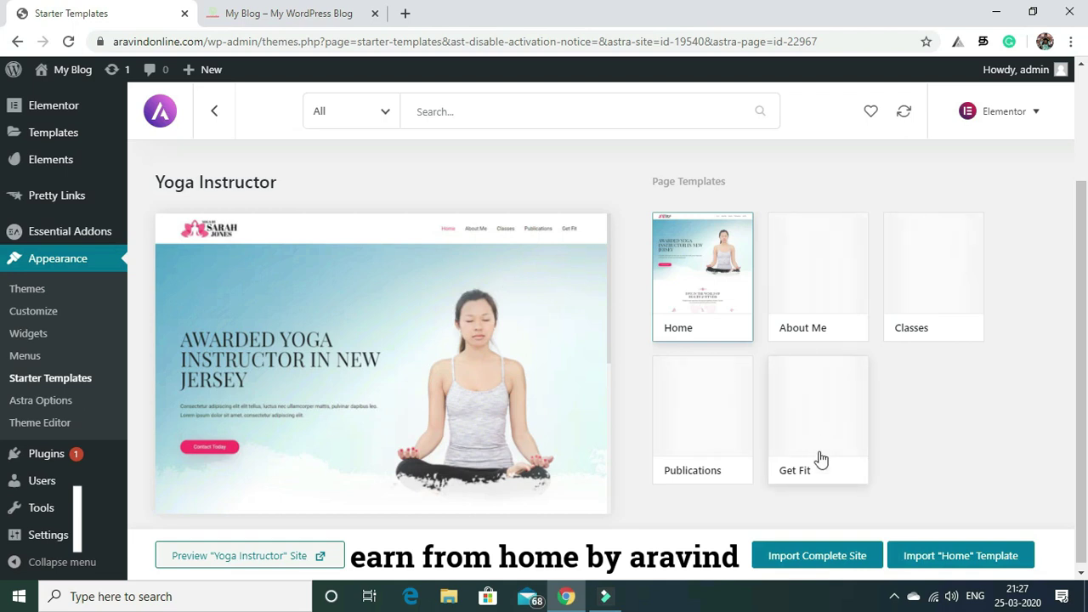
pyautogui.click(799, 559)
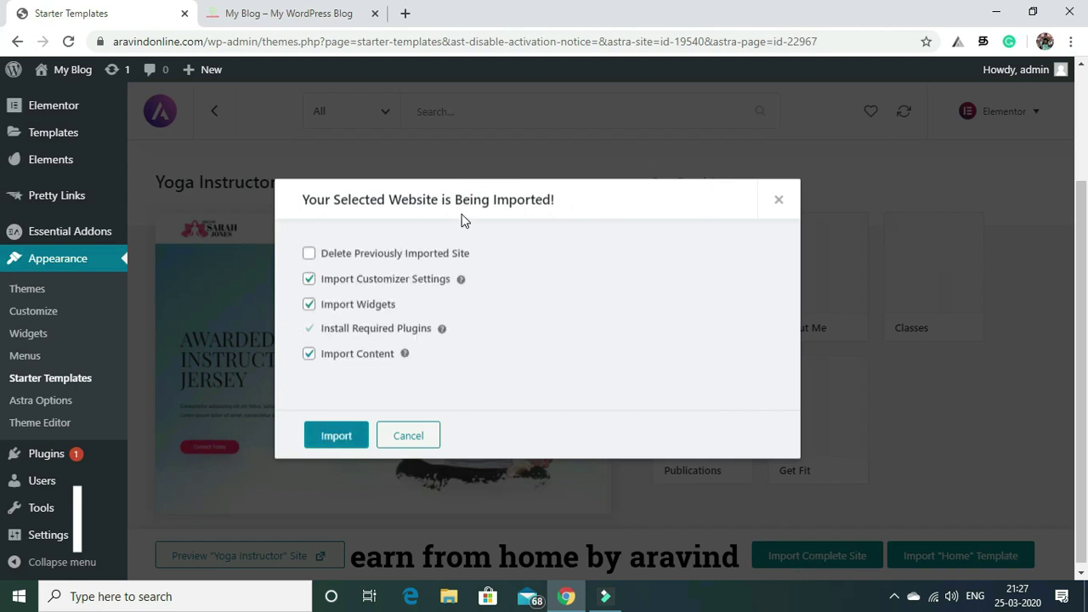
pyautogui.click(332, 438)
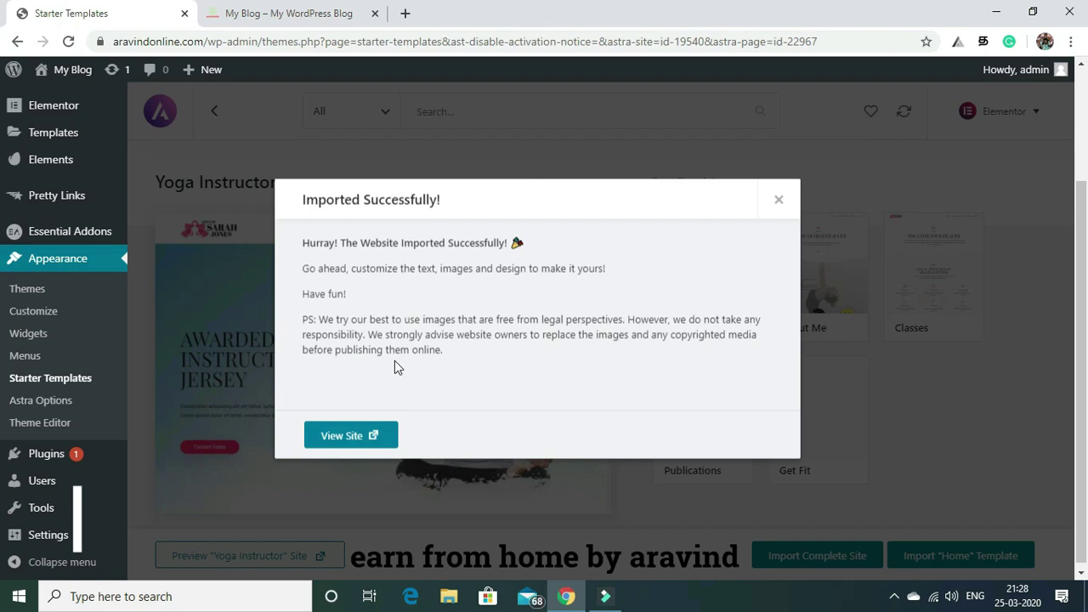
# View the imported site in a new browser tab, close the old blog tab and look through the front page
pyautogui.rightClick(341, 435)
pyautogui.click(331, 436)
pyautogui.click(330, 435)
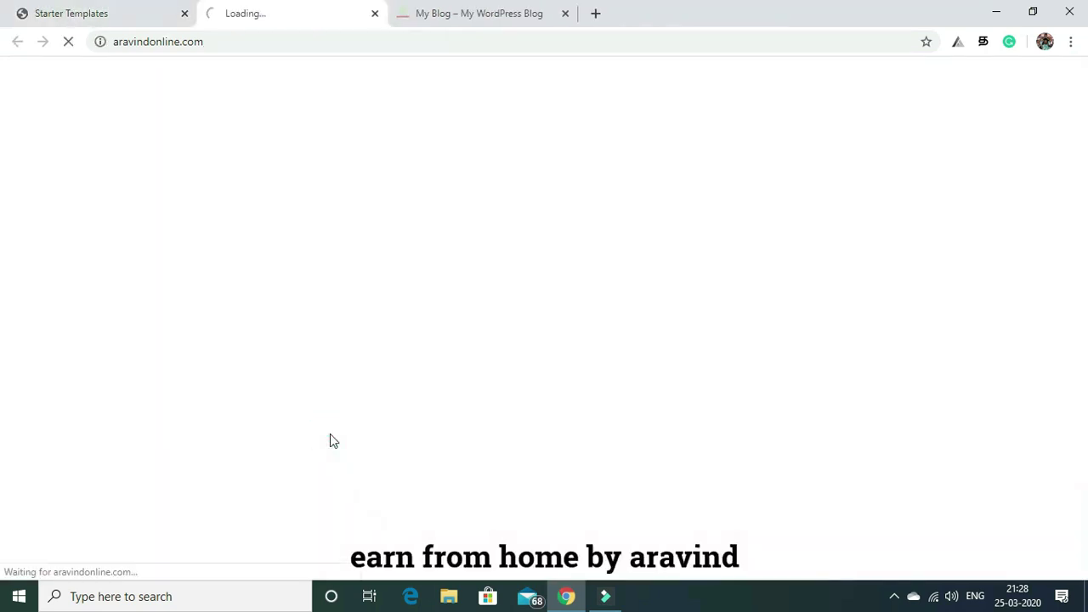
pyautogui.click(565, 13)
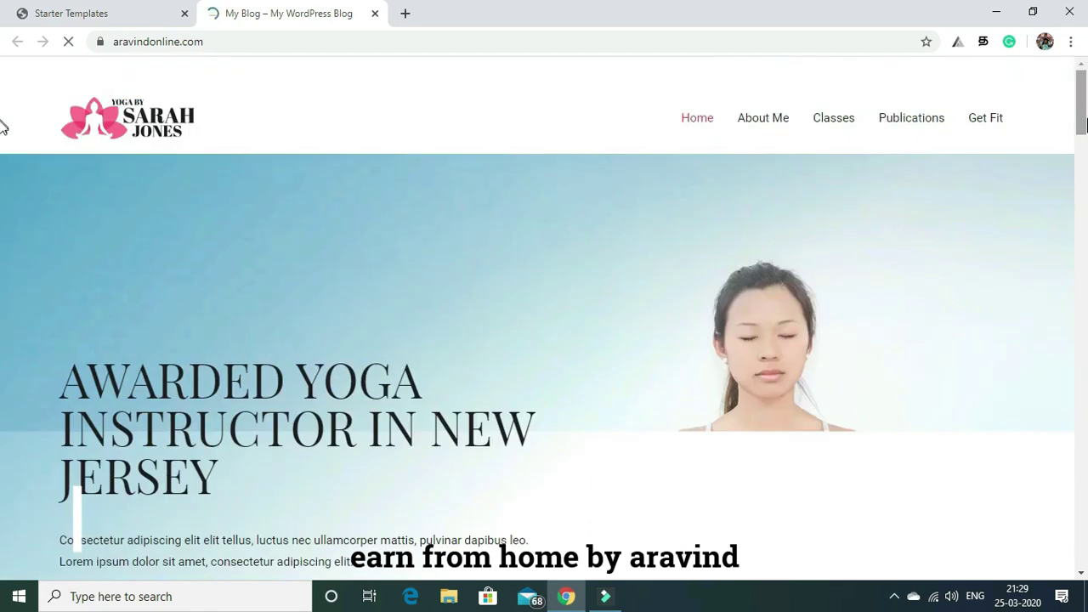
pyautogui.moveTo(1085, 109); pyautogui.dragTo(1082, 236)
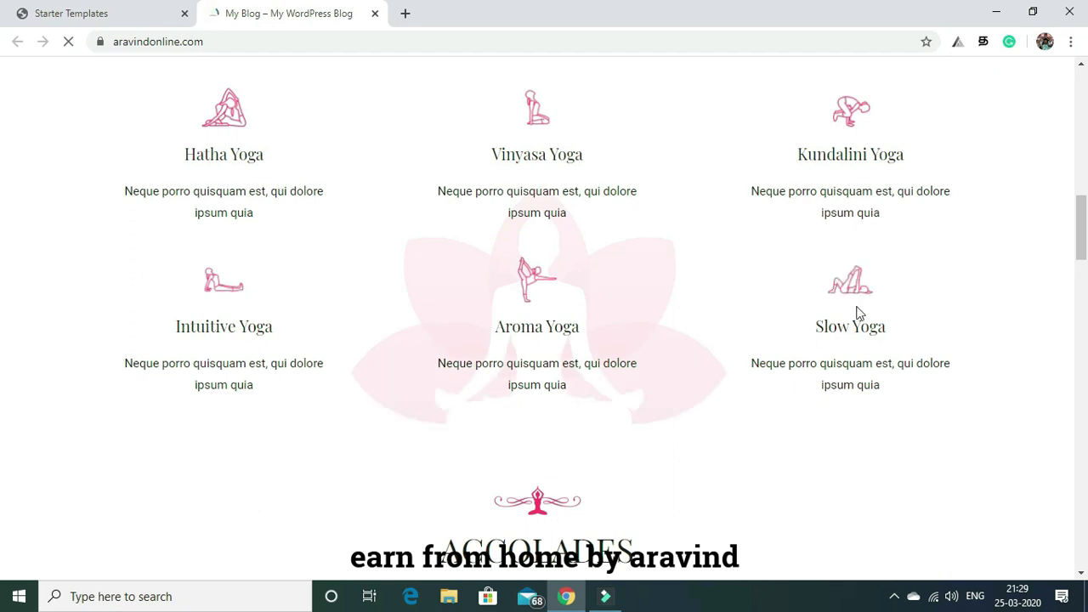
pyautogui.moveTo(1083, 213)
pyautogui.mouseDown()
pyautogui.moveTo(1084, 92)
pyautogui.moveTo(1083, 540)
pyautogui.moveTo(1072, 73)
pyautogui.mouseUp()
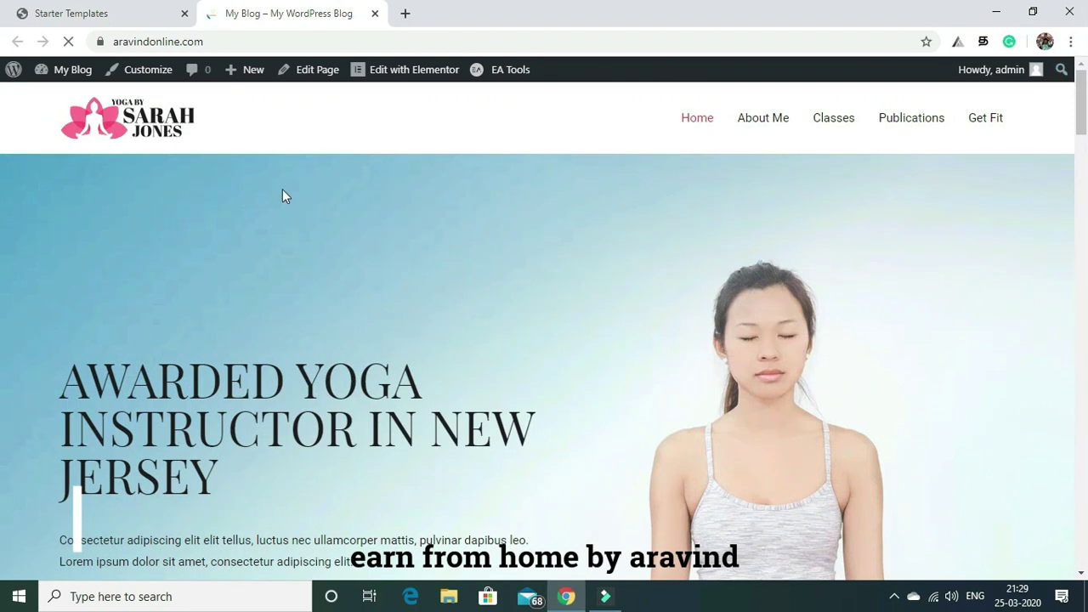
# Return to the site's dashboard and look through the list of all pages
pyautogui.moveTo(77, 70)
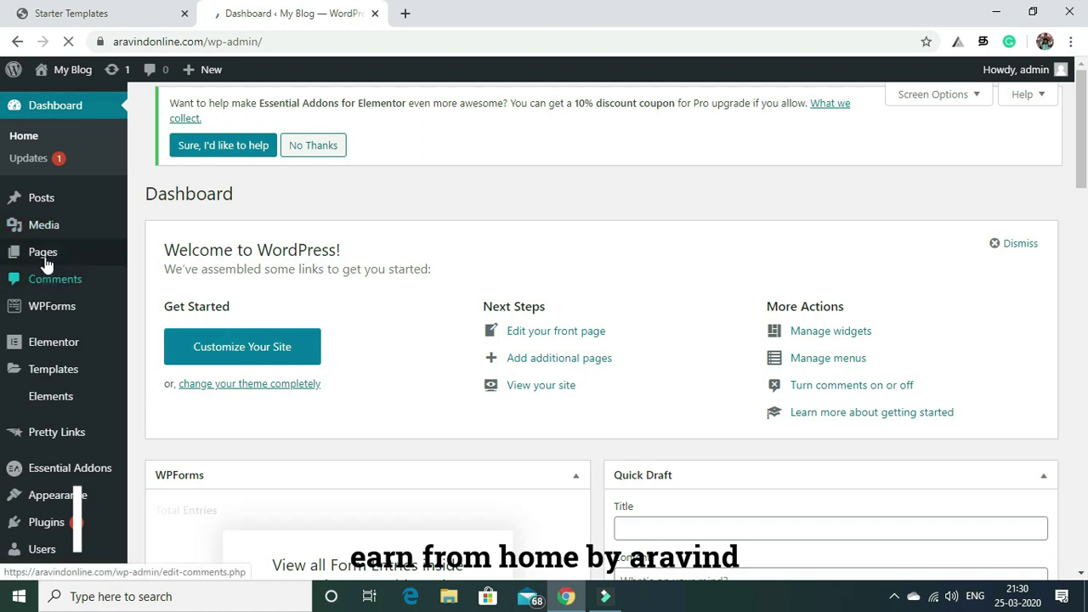
pyautogui.moveTo(47, 255)
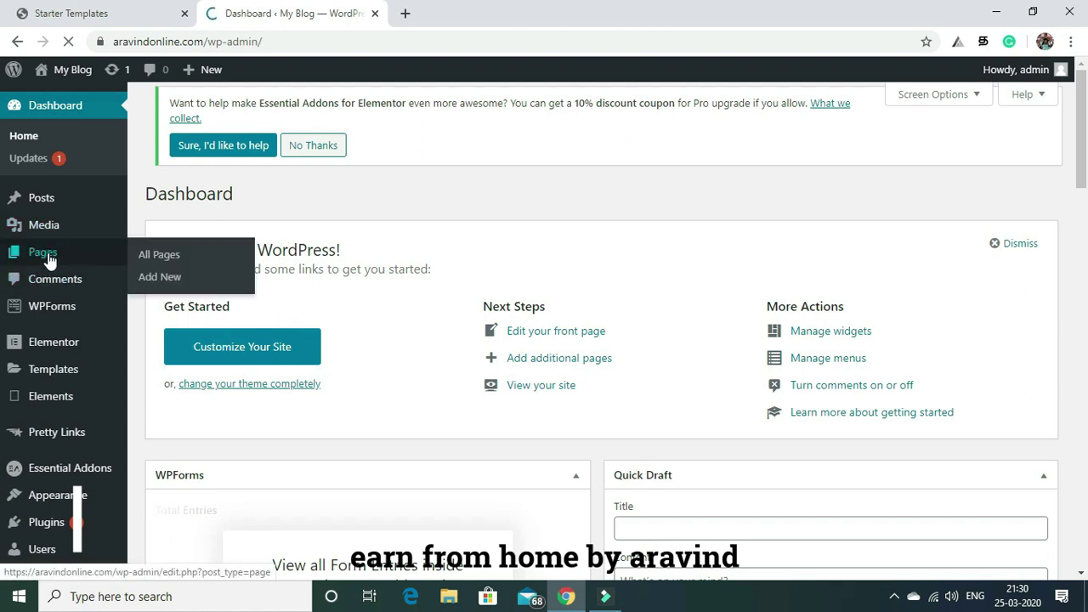
pyautogui.click(183, 254)
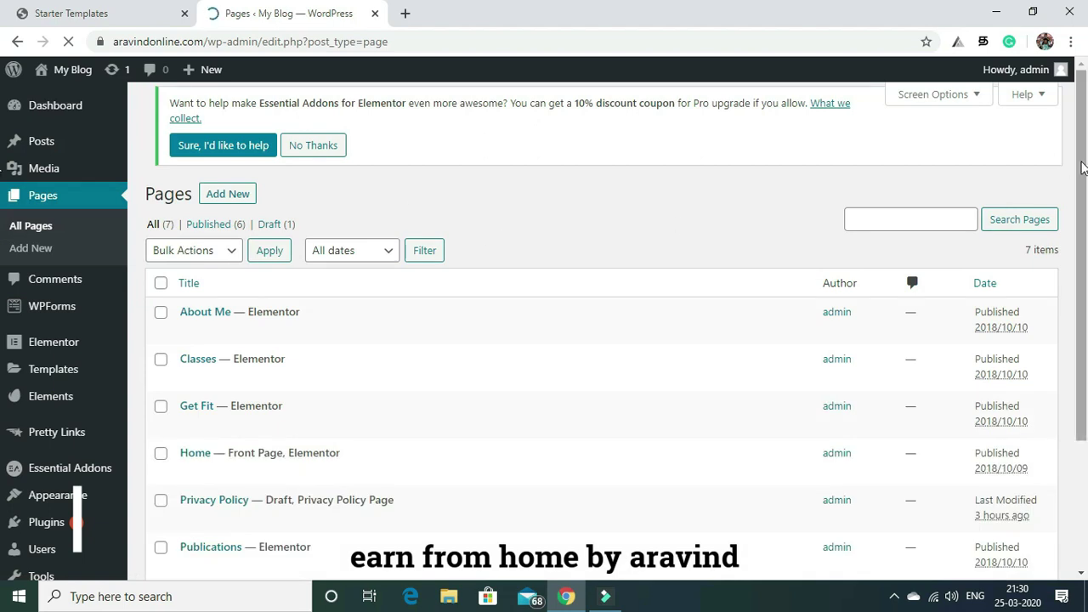
pyautogui.scroll(-3, 1082, 167)
pyautogui.scroll(3, 889, 205)
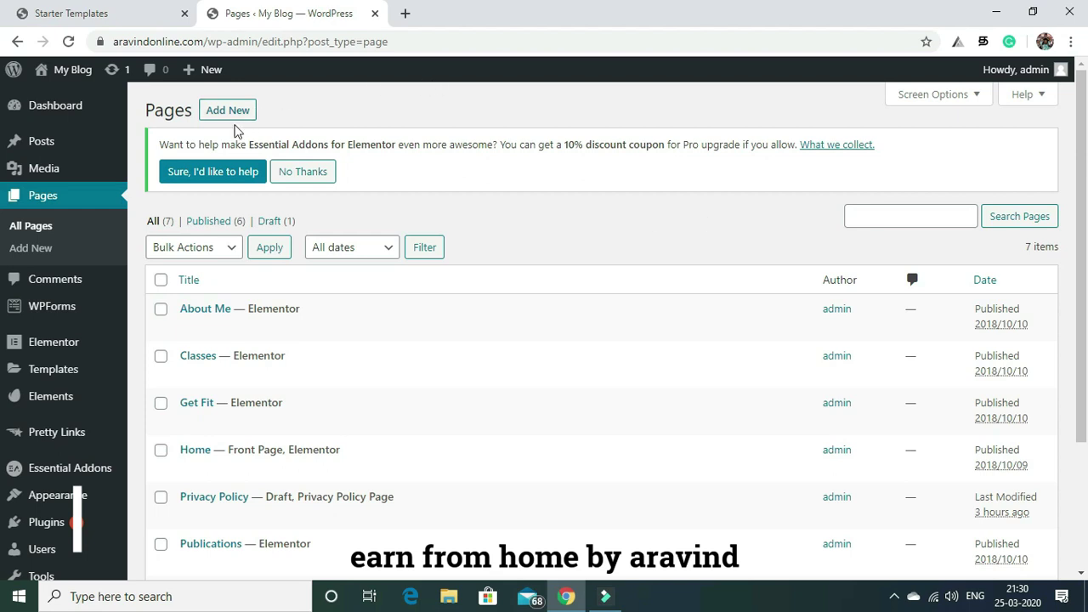
# Add a new page titled "home" and publish it
pyautogui.click(229, 112)
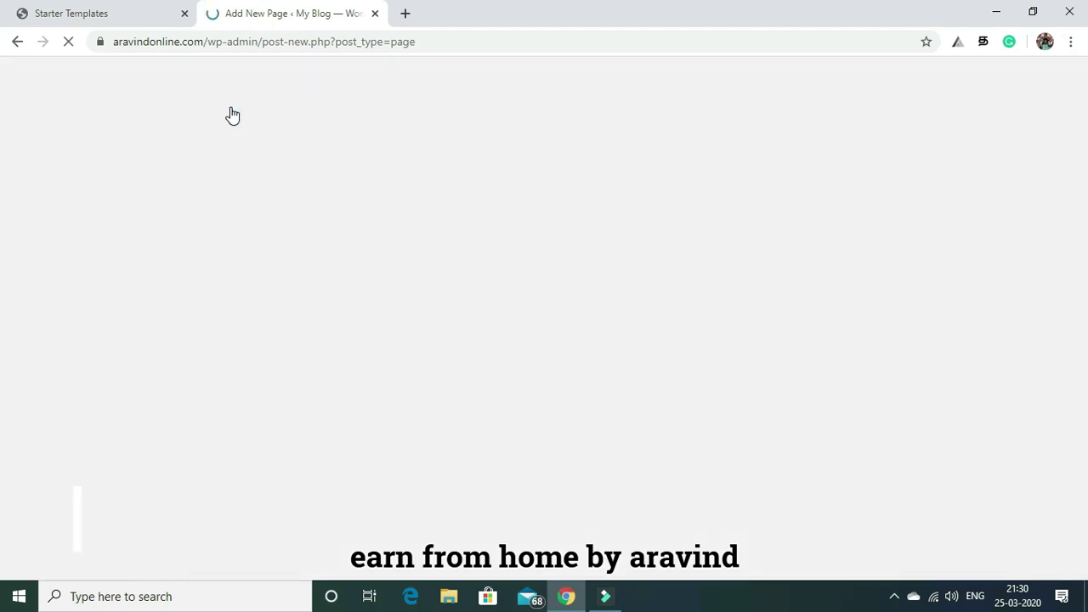
pyautogui.click(261, 252)
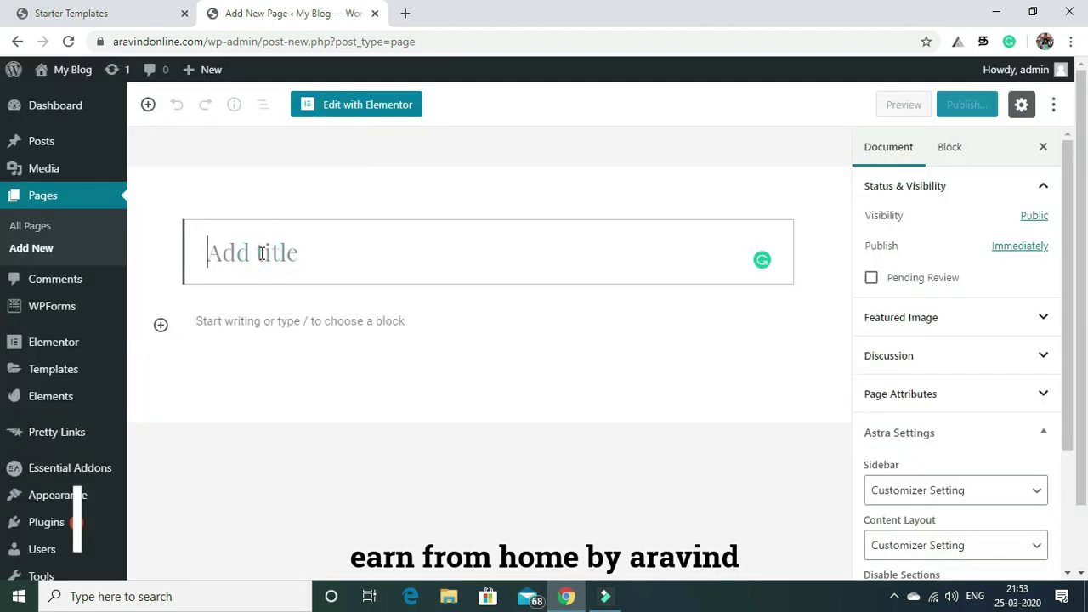
pyautogui.write('h')
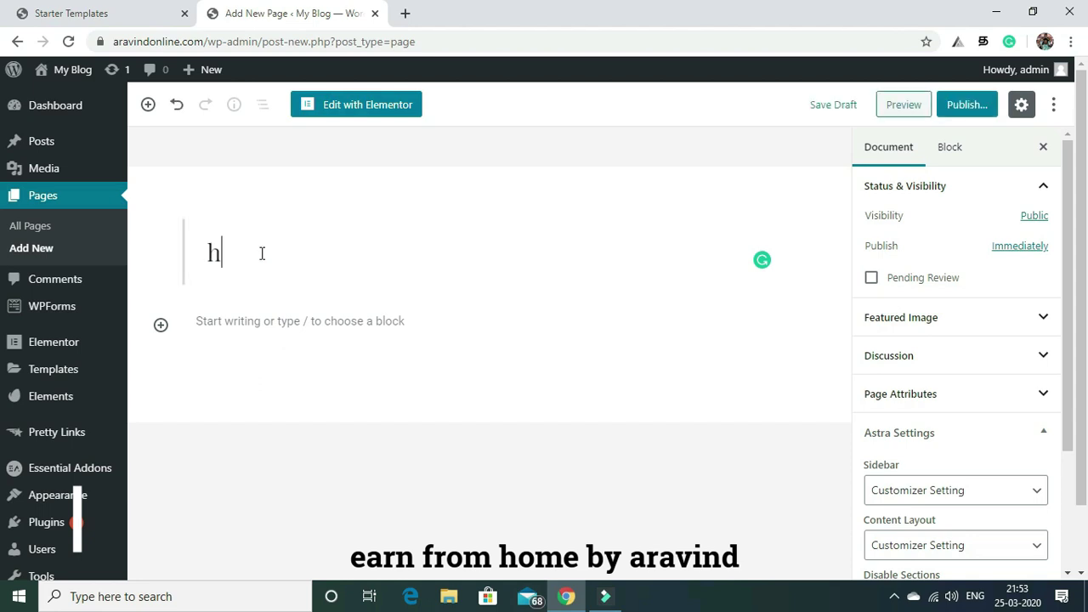
pyautogui.write('ome')
pyautogui.click(951, 110)
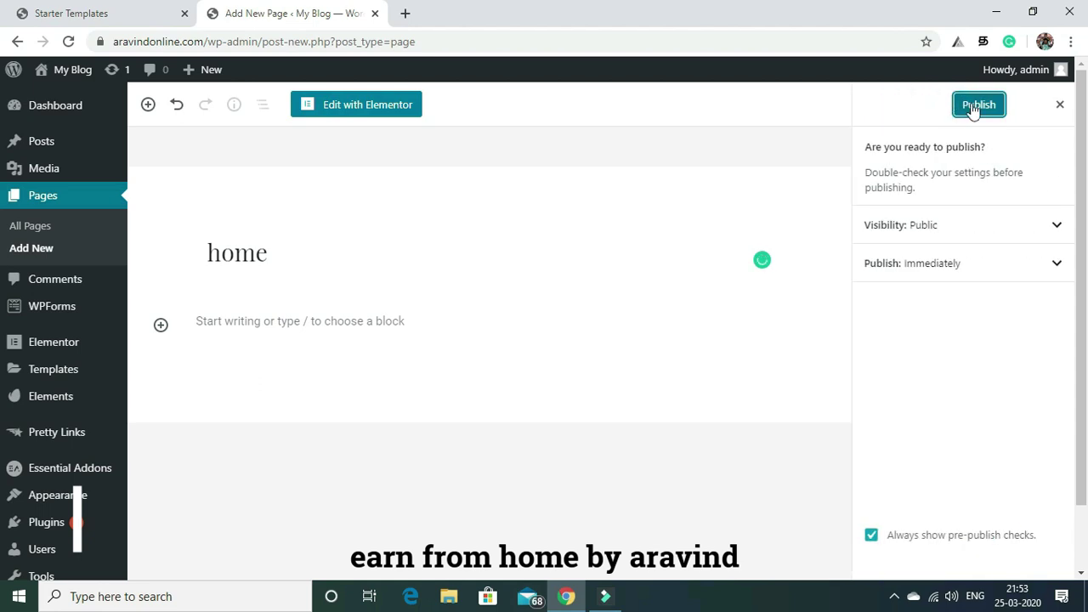
pyautogui.click(977, 106)
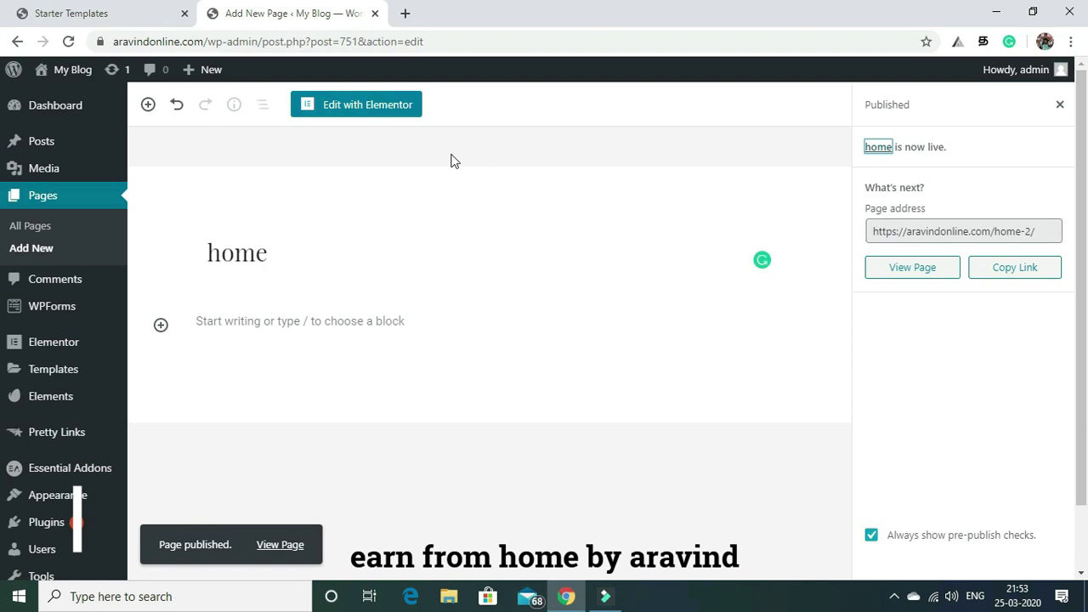
# Add another new page titled "blog" and publish it
pyautogui.moveTo(202, 70)
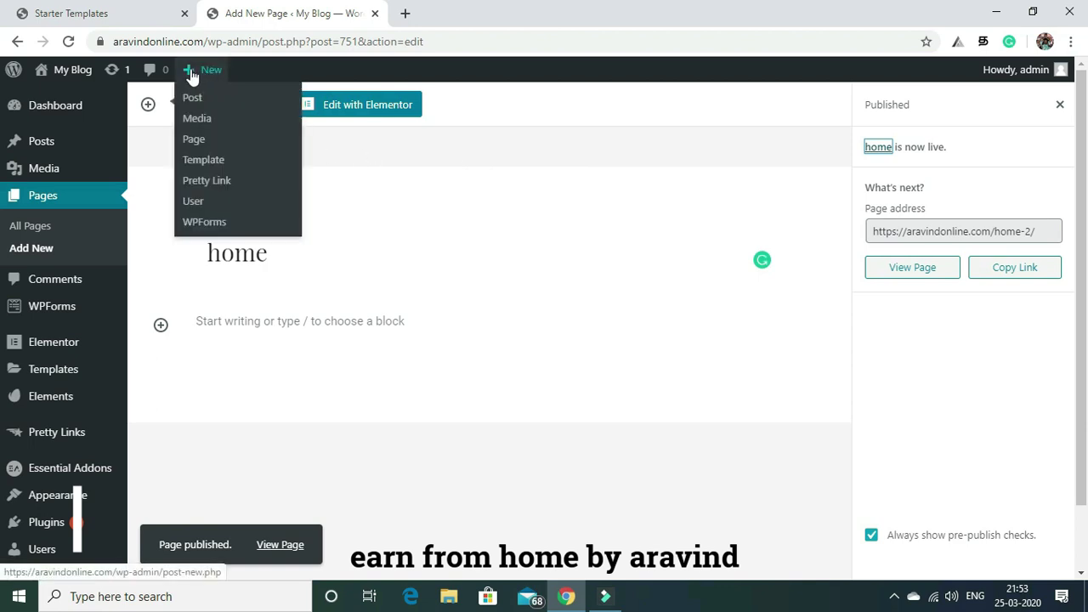
pyautogui.click(194, 144)
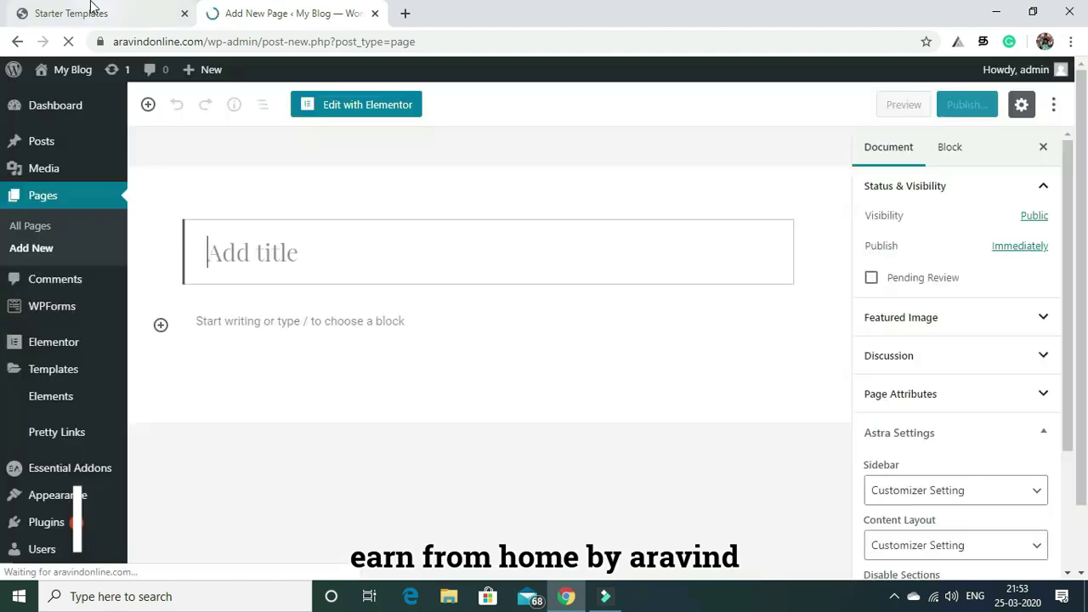
pyautogui.click(92, 11)
pyautogui.click(274, 13)
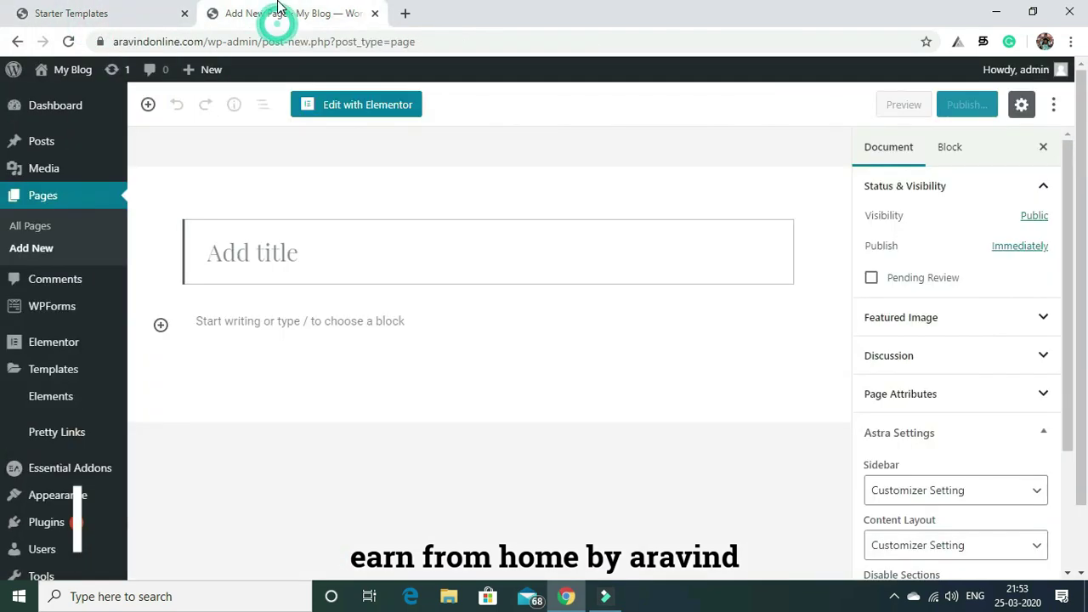
pyautogui.click(259, 253)
pyautogui.write('blog')
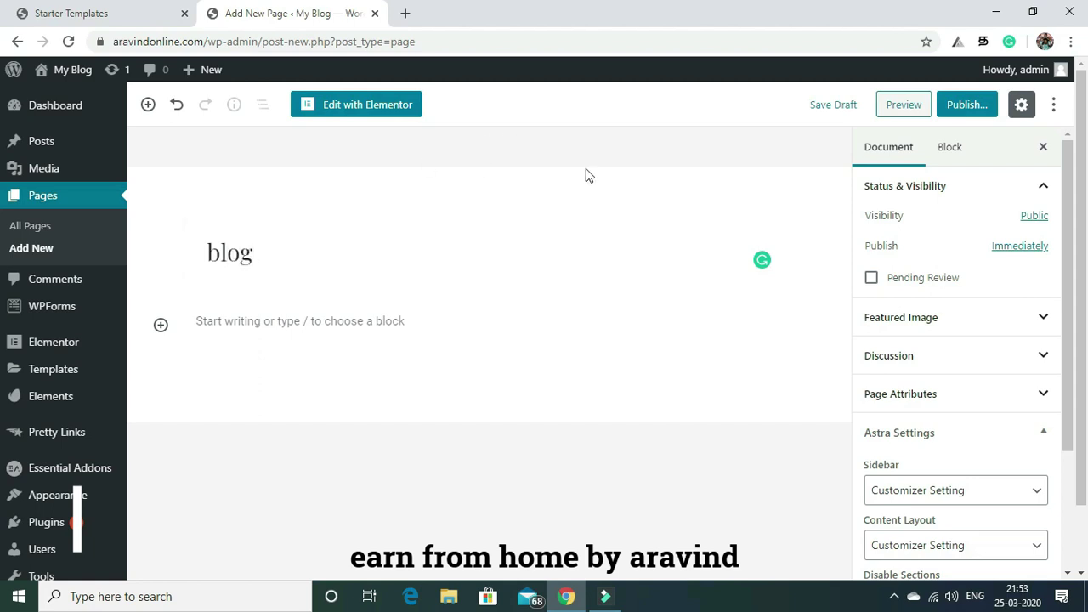
pyautogui.click(950, 102)
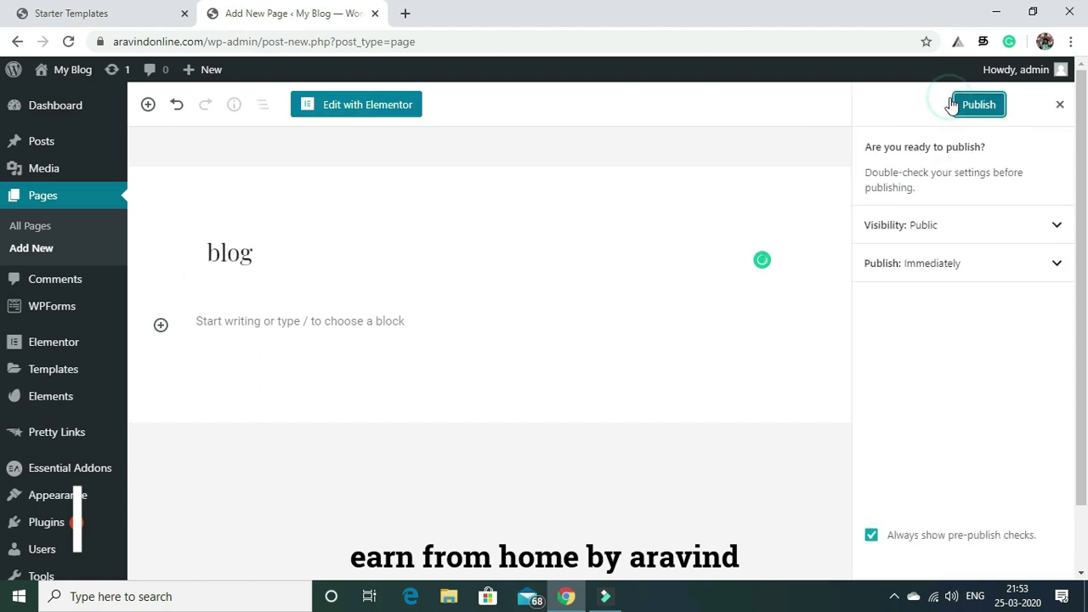
pyautogui.click(977, 105)
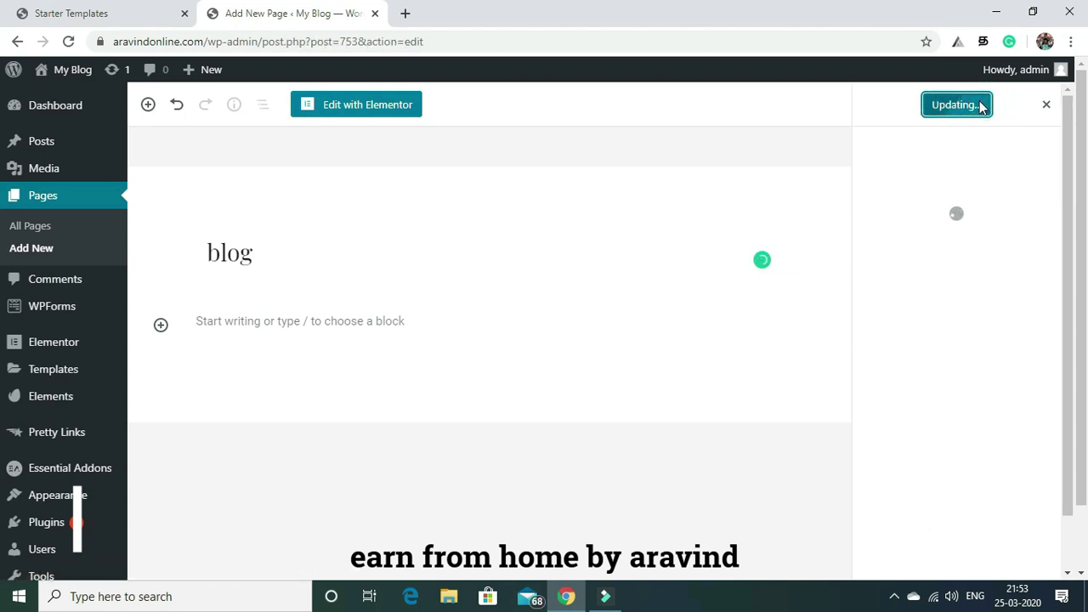
pyautogui.click(704, 170)
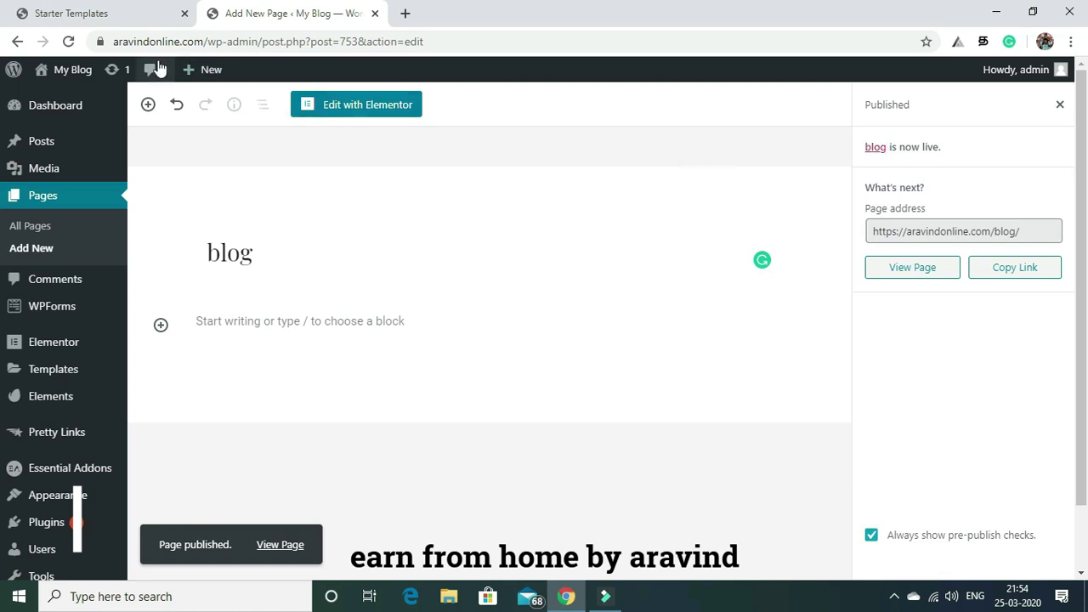
# Add another new page titled "Contact us" and publish it
pyautogui.moveTo(188, 75)
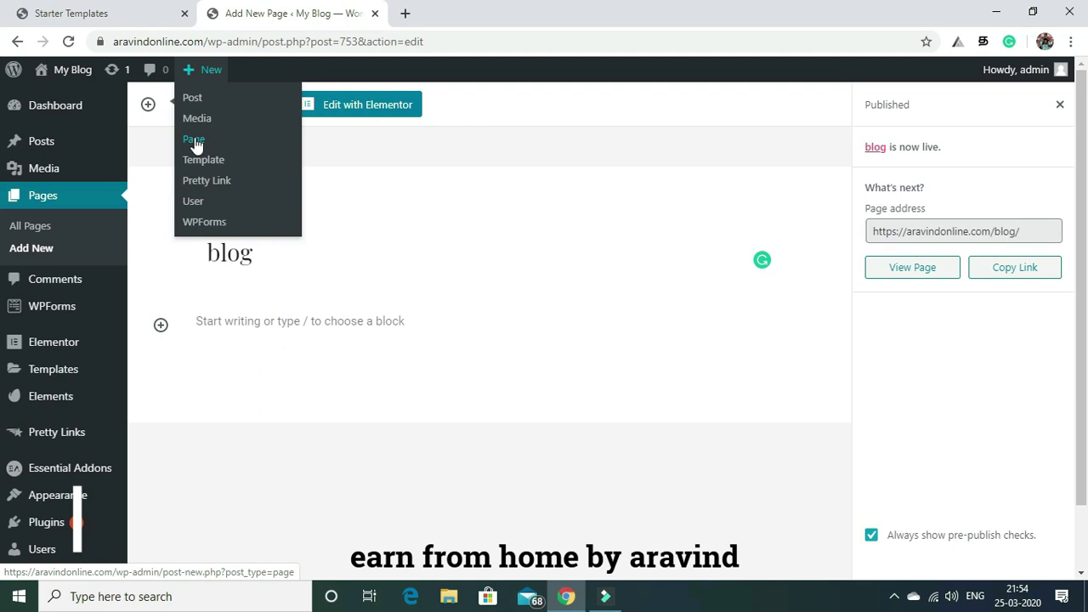
pyautogui.click(194, 140)
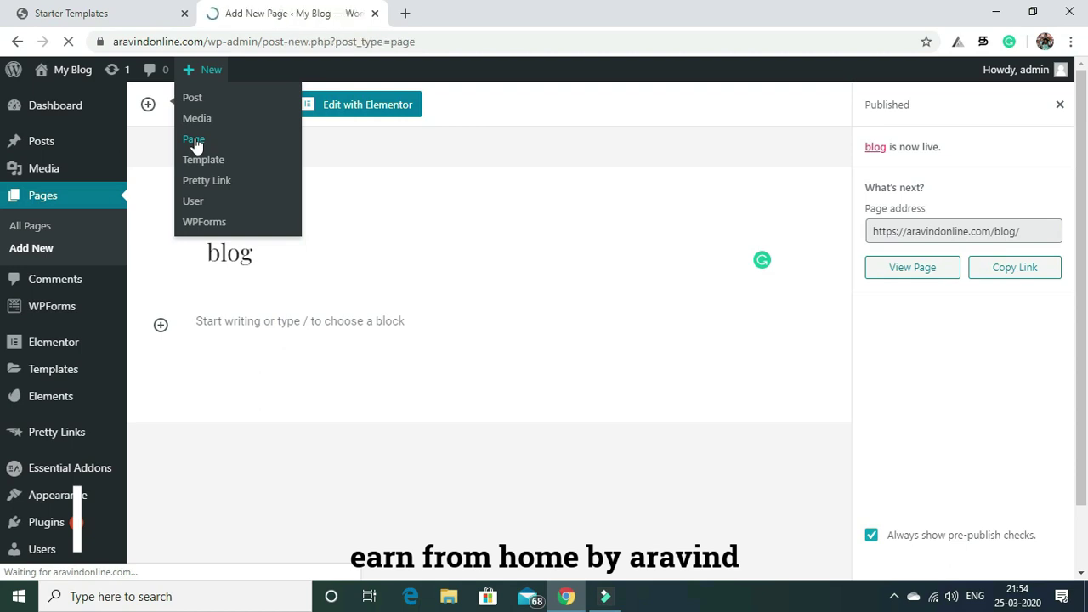
# Open the imported front page "Home" for editing from the list of all pages
pyautogui.click(41, 228)
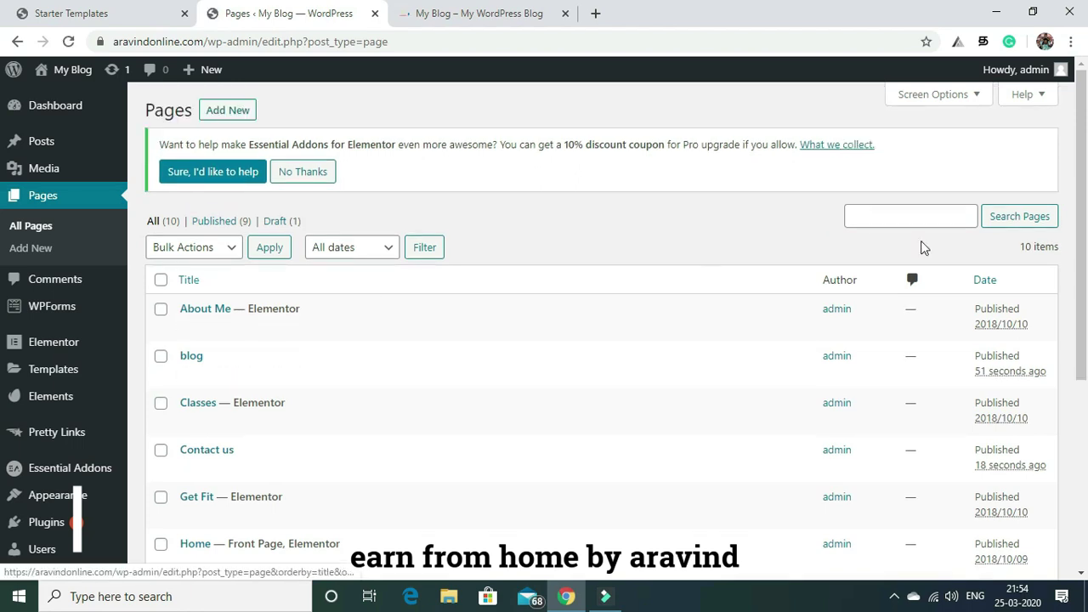
pyautogui.scroll(-3, 1086, 291)
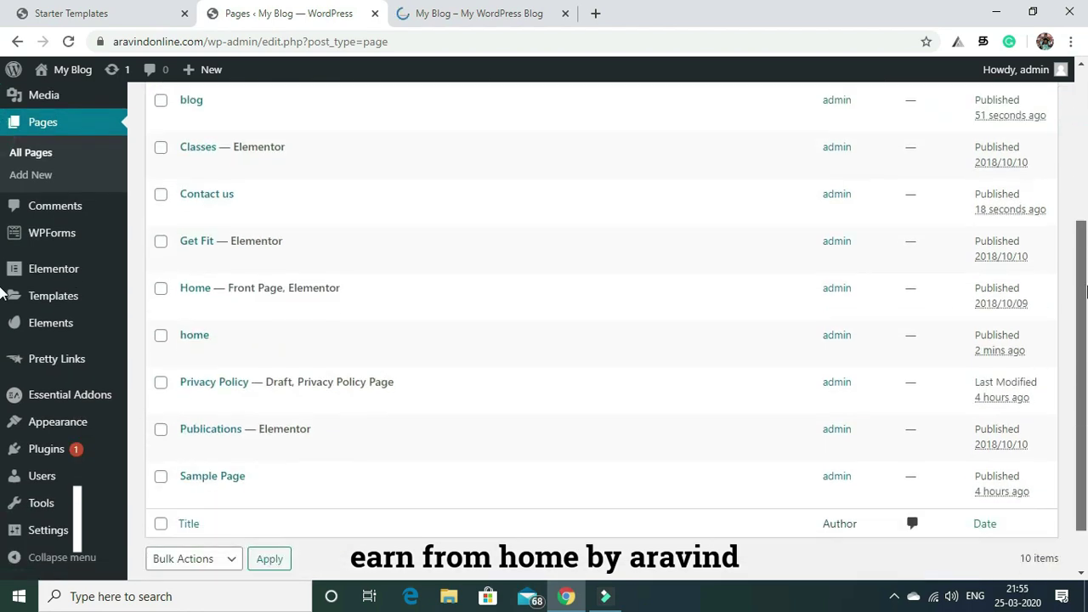
pyautogui.moveTo(793, 315)
pyautogui.click(188, 310)
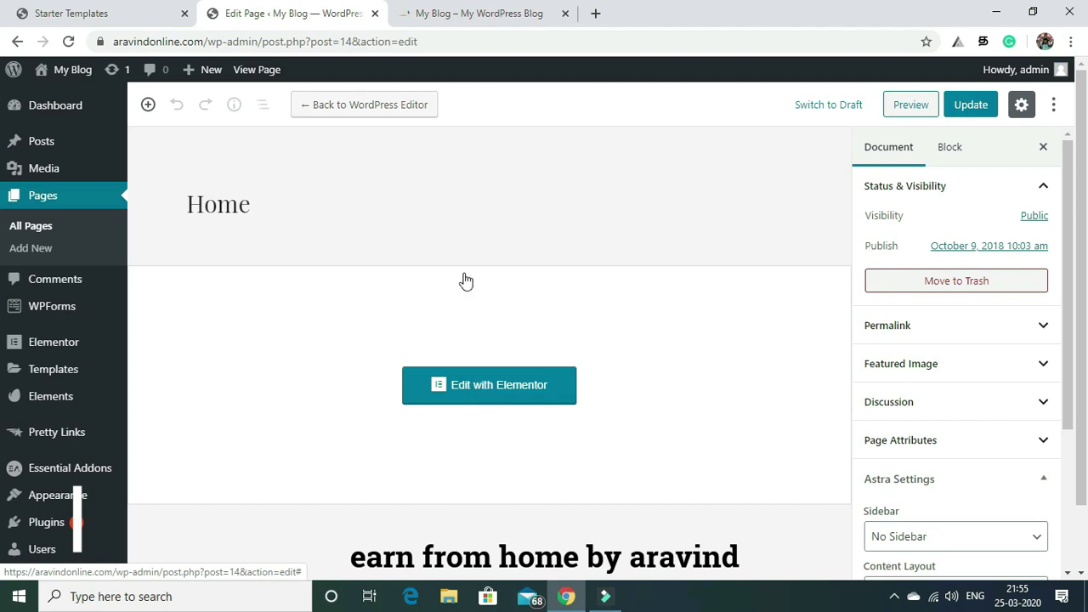
# Switch to the live site's tab and open its front page in the Elementor editor
pyautogui.click(449, 16)
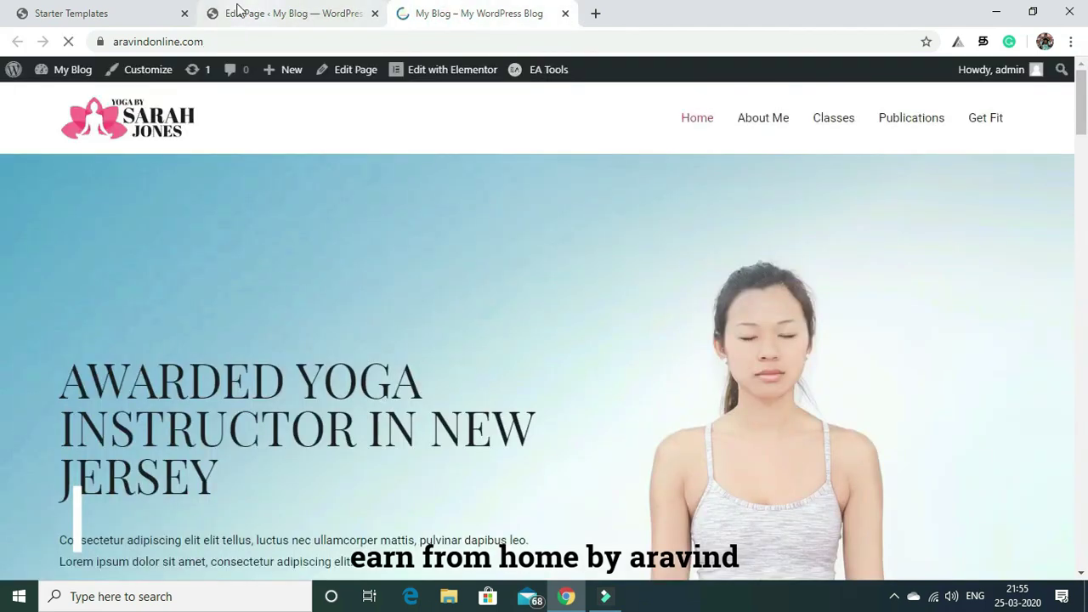
pyautogui.moveTo(411, 78)
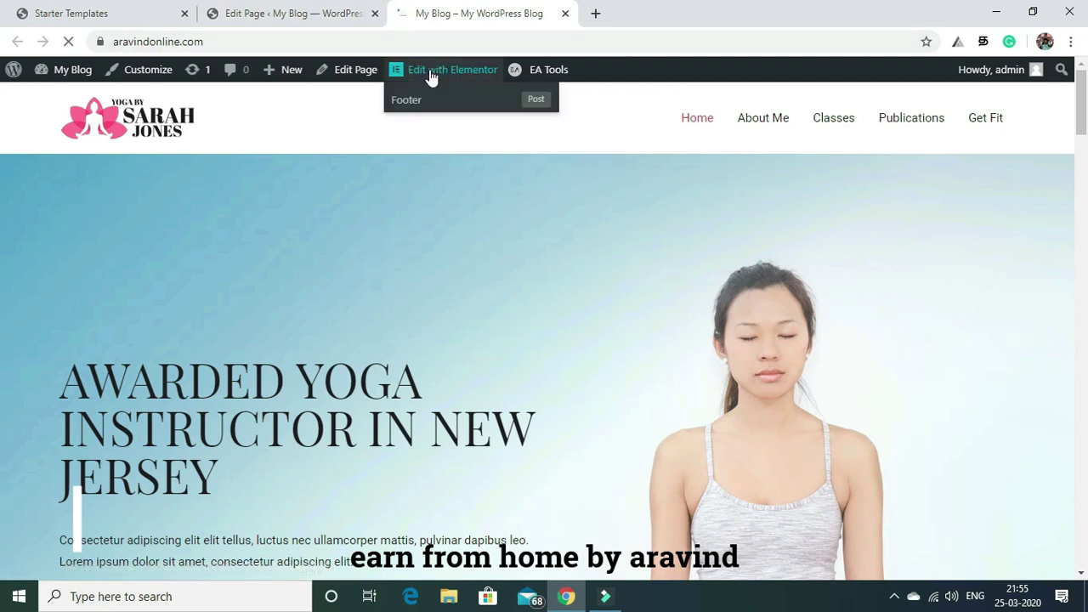
pyautogui.click(431, 73)
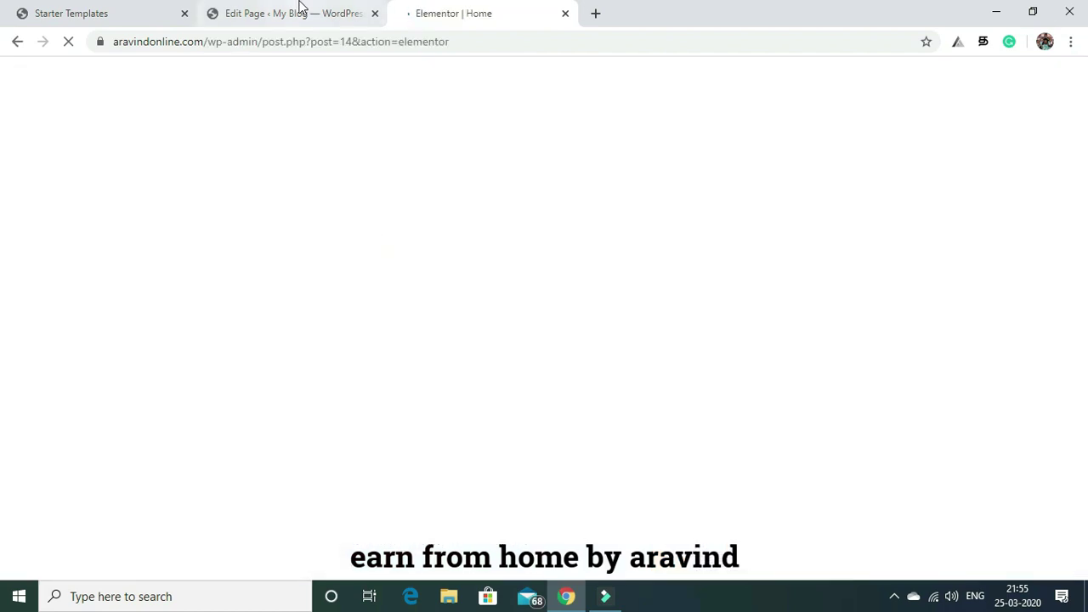
# Return to the Home page's edit screen and launch Elementor from there as well
pyautogui.click(293, 13)
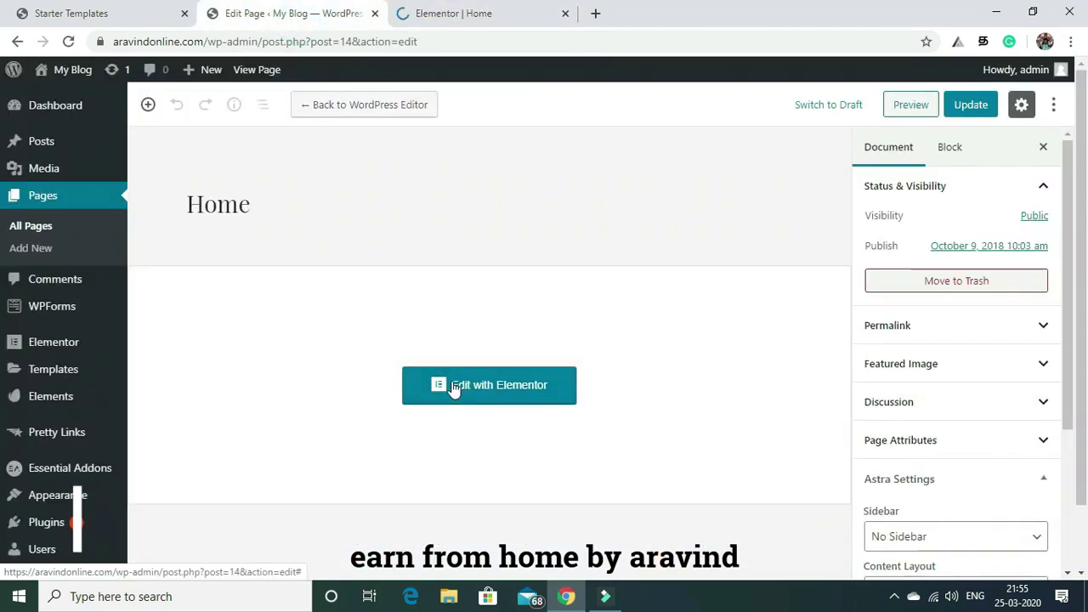
pyautogui.click(453, 387)
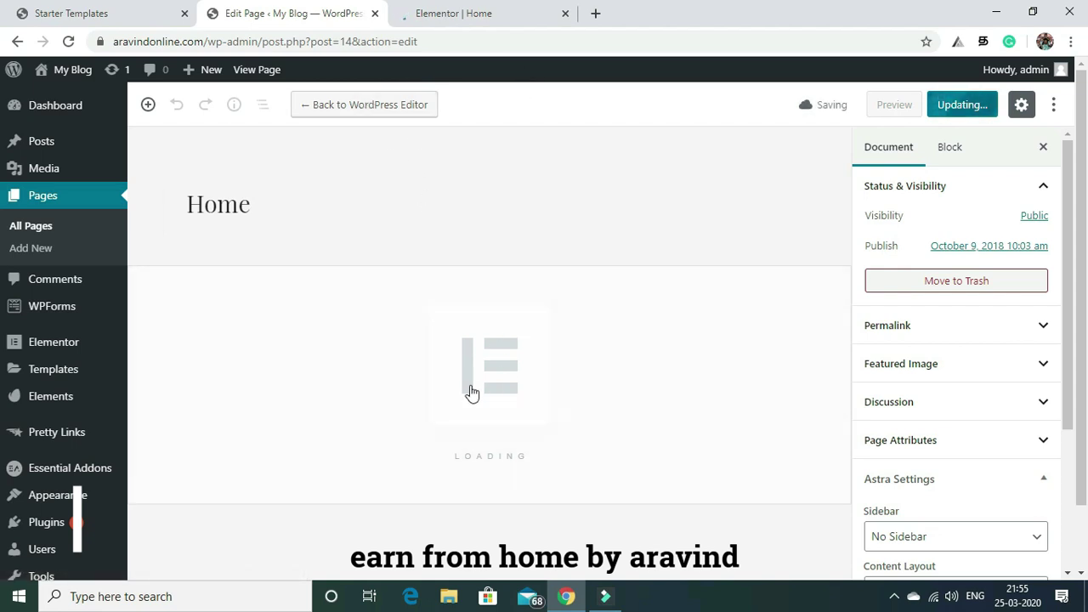
pyautogui.click(466, 13)
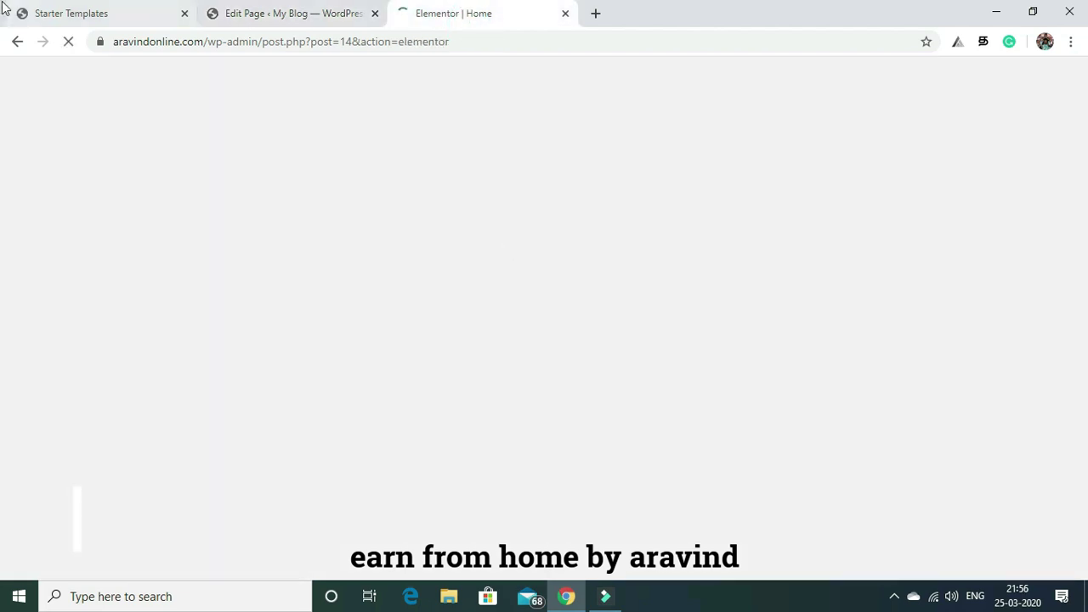
pyautogui.click(73, 12)
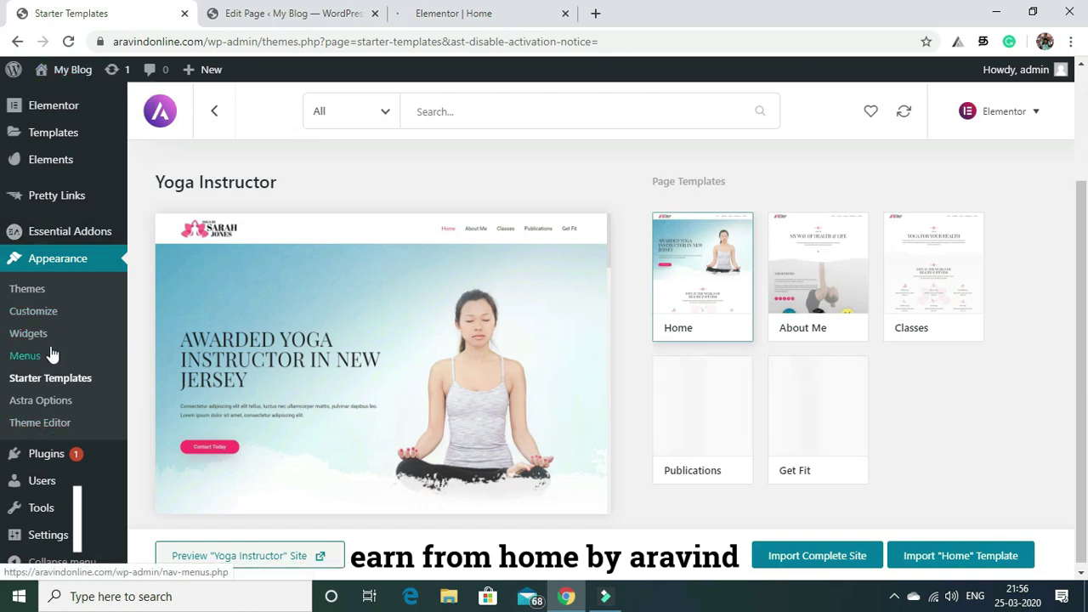
pyautogui.click(348, 10)
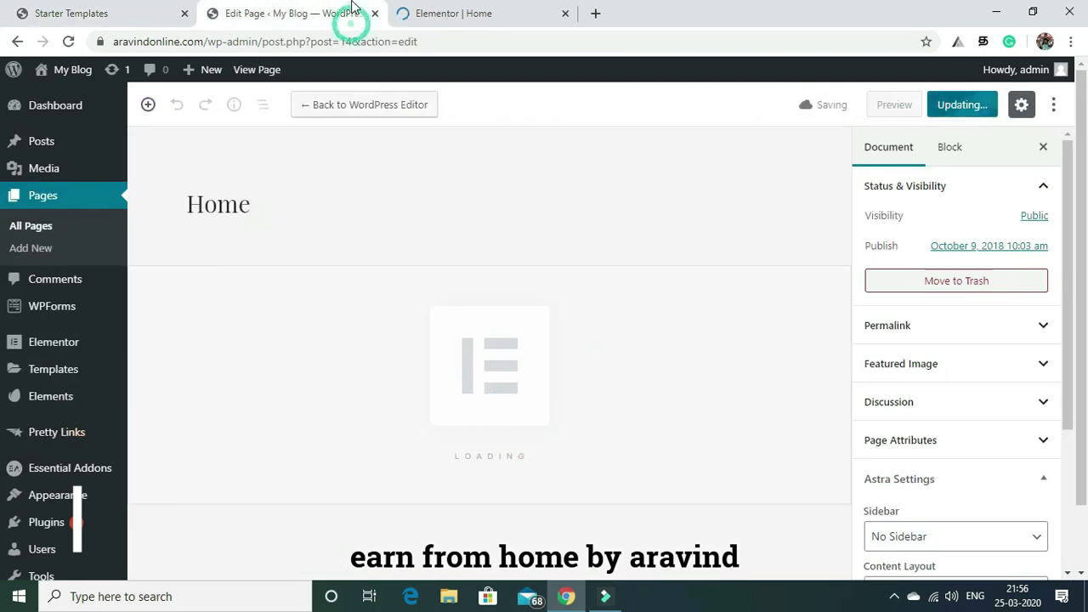
pyautogui.click(476, 10)
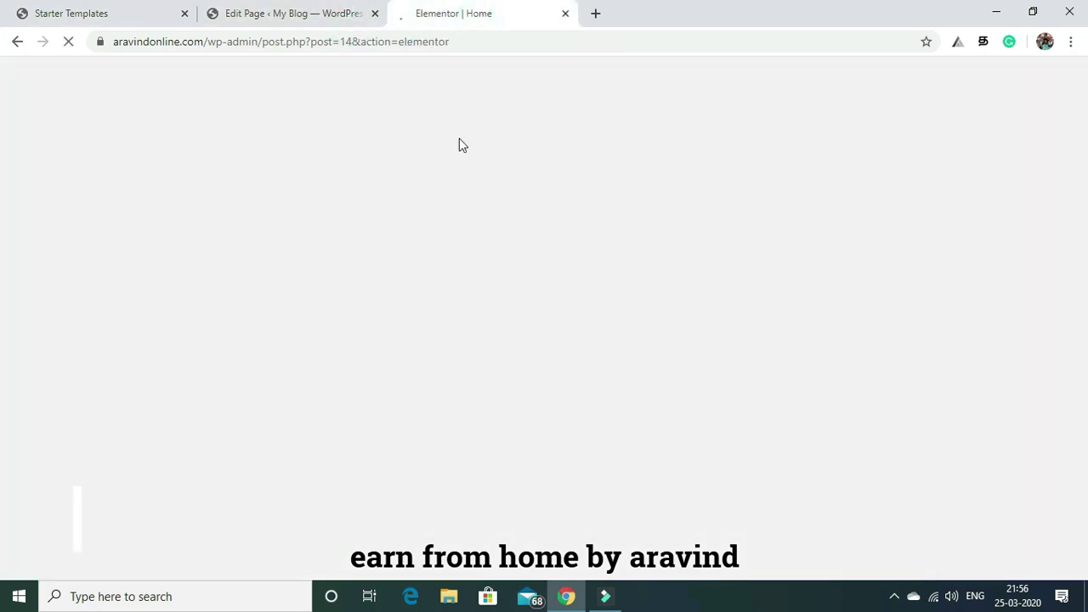
pyautogui.click(114, 7)
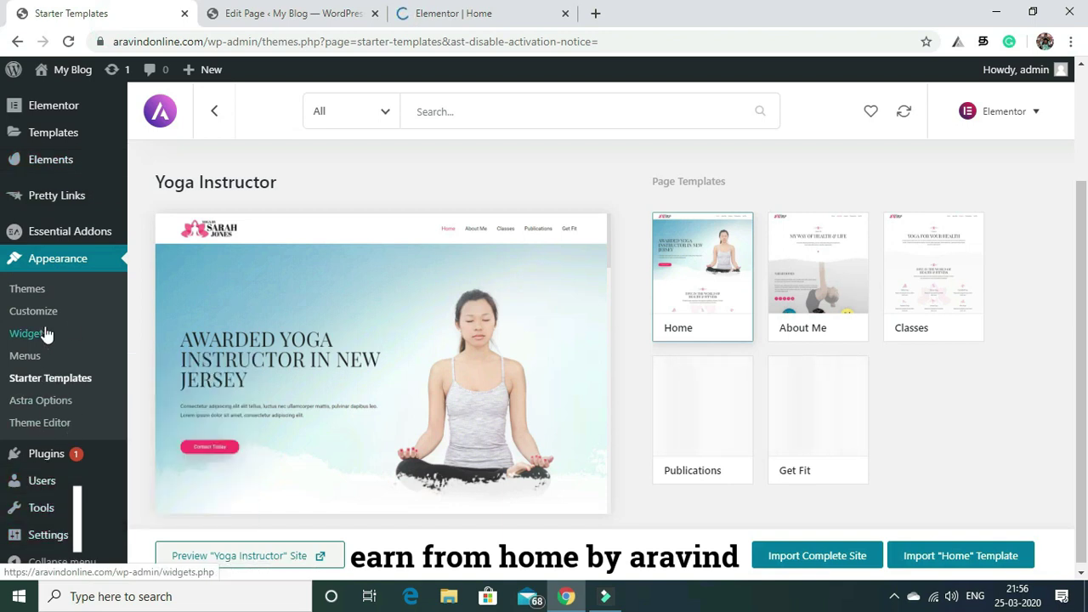
# Go to the page for adding plugins and search the plugin directory for "really simple ssl"
pyautogui.moveTo(24, 457)
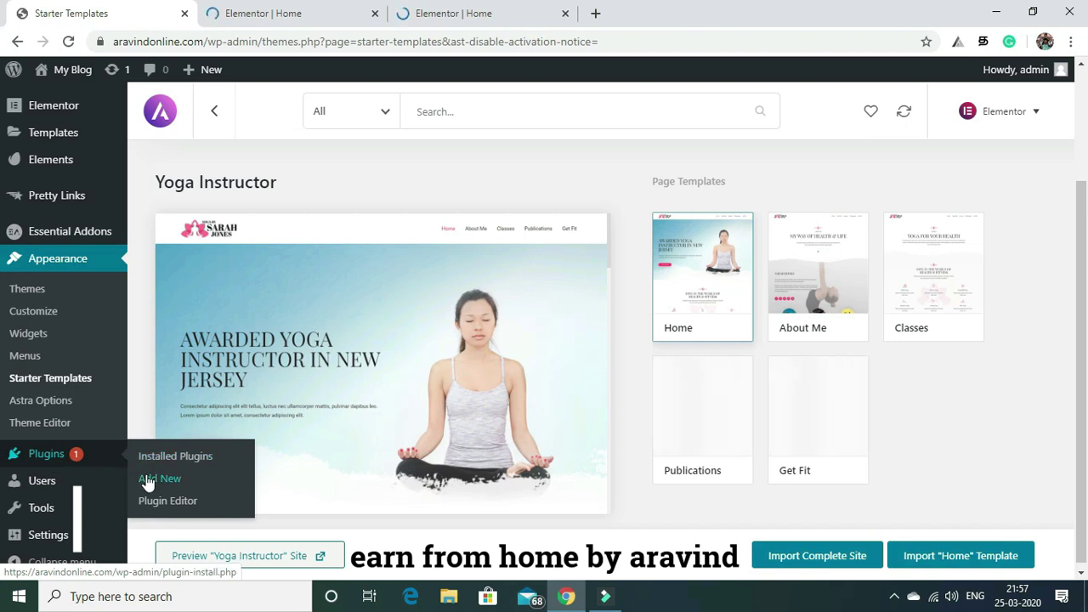
pyautogui.click(147, 479)
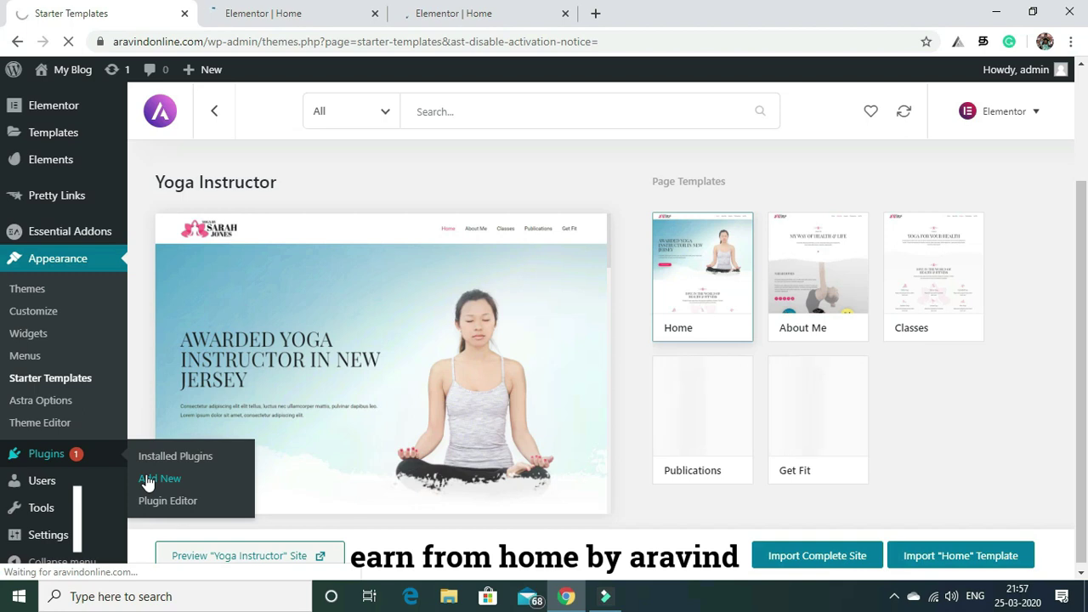
pyautogui.click(344, 8)
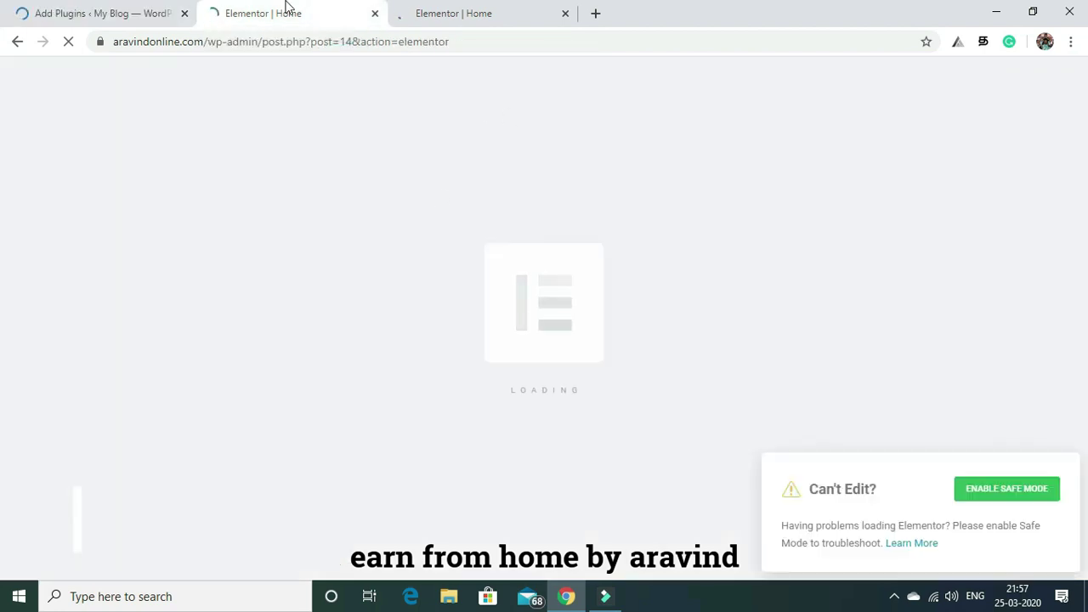
pyautogui.click(55, 8)
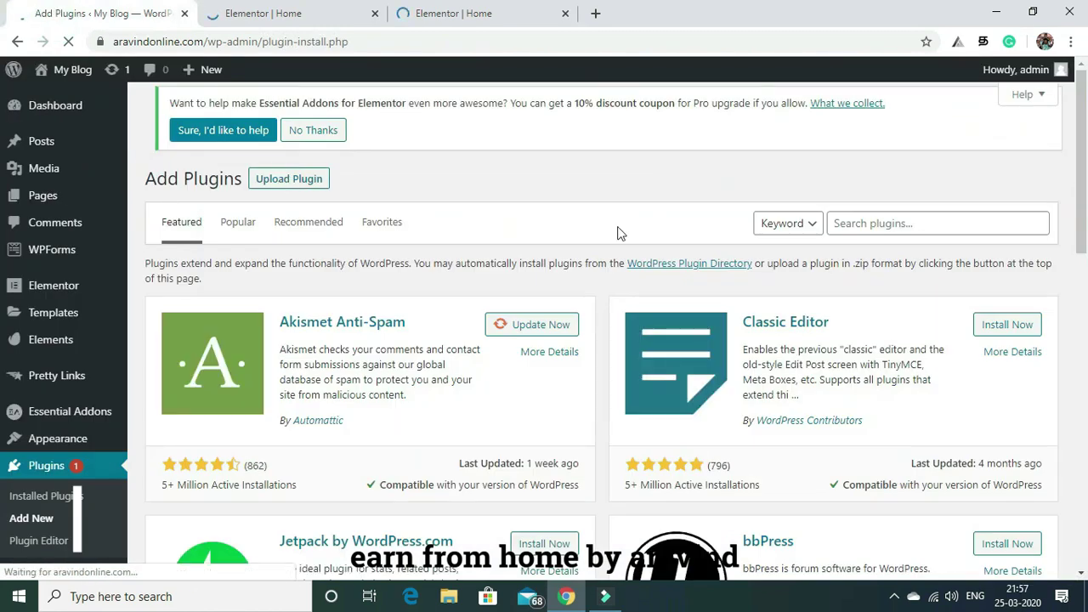
pyautogui.click(860, 225)
pyautogui.write('really')
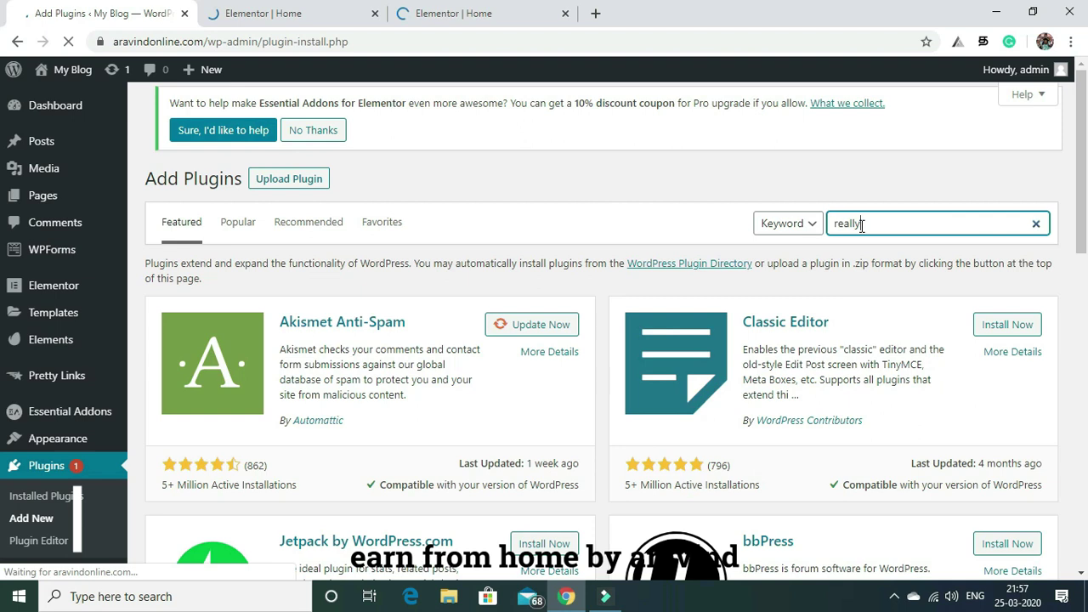
pyautogui.write(' so')
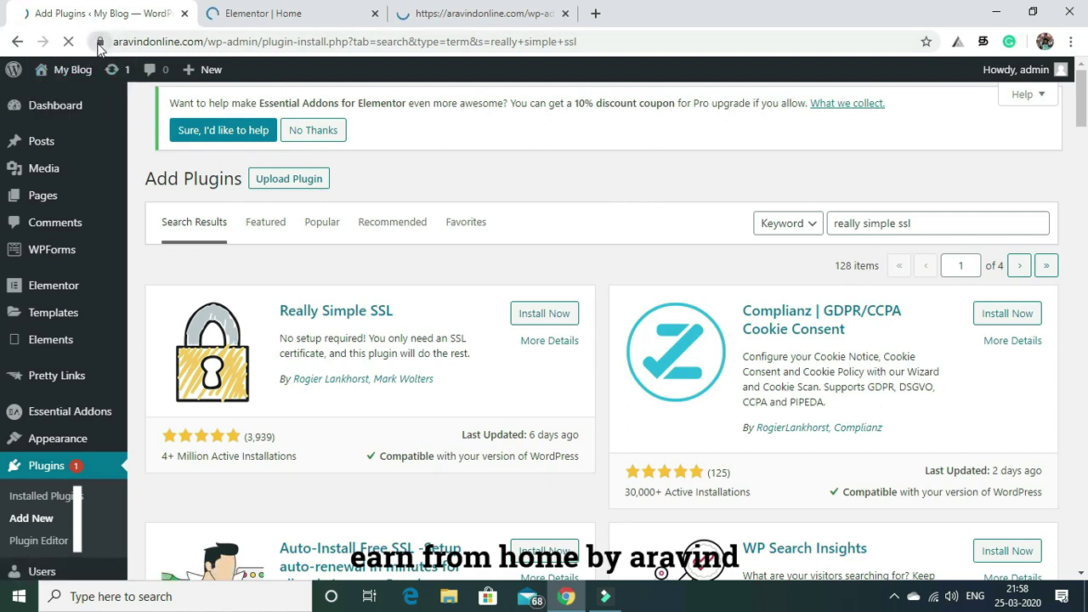
# Check the Elementor editor's tab, then go back to the list of all pages and reload it
pyautogui.moveTo(208, 70)
pyautogui.click(477, 10)
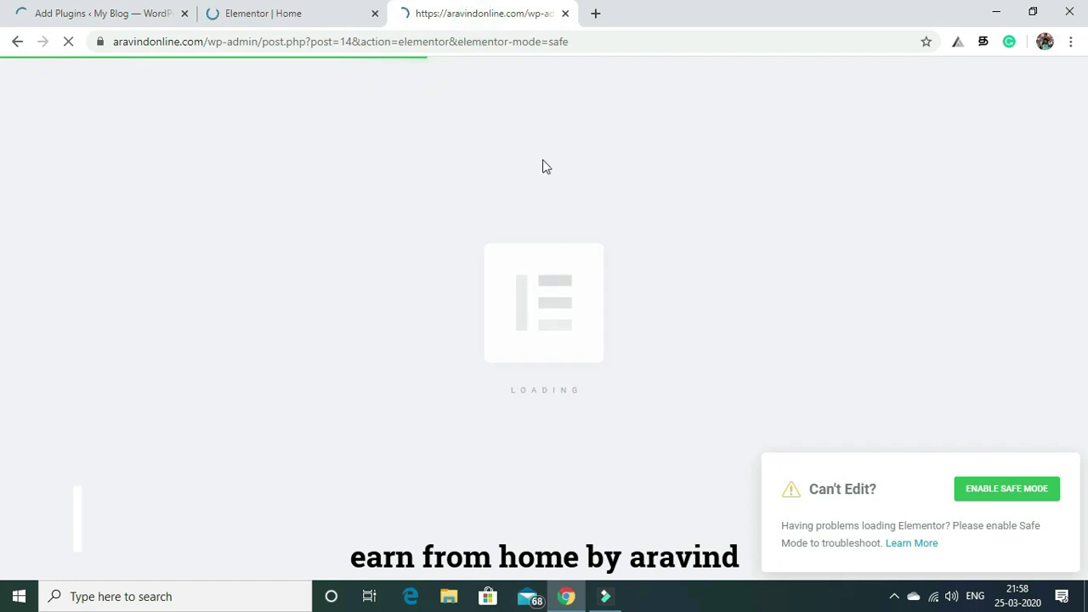
pyautogui.hotkey('ctrl', '1')
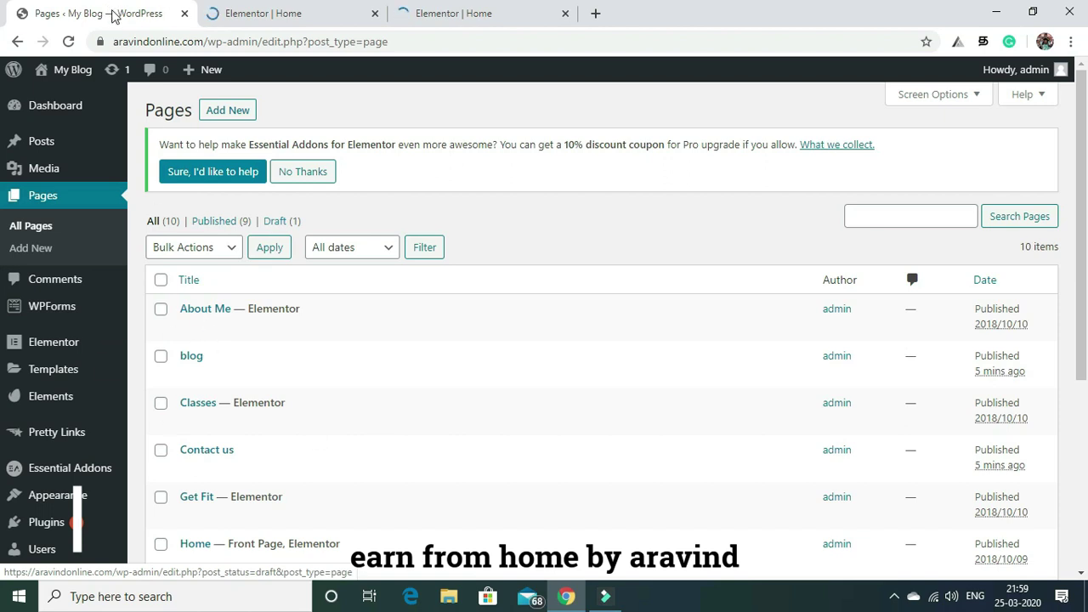
pyautogui.click(69, 42)
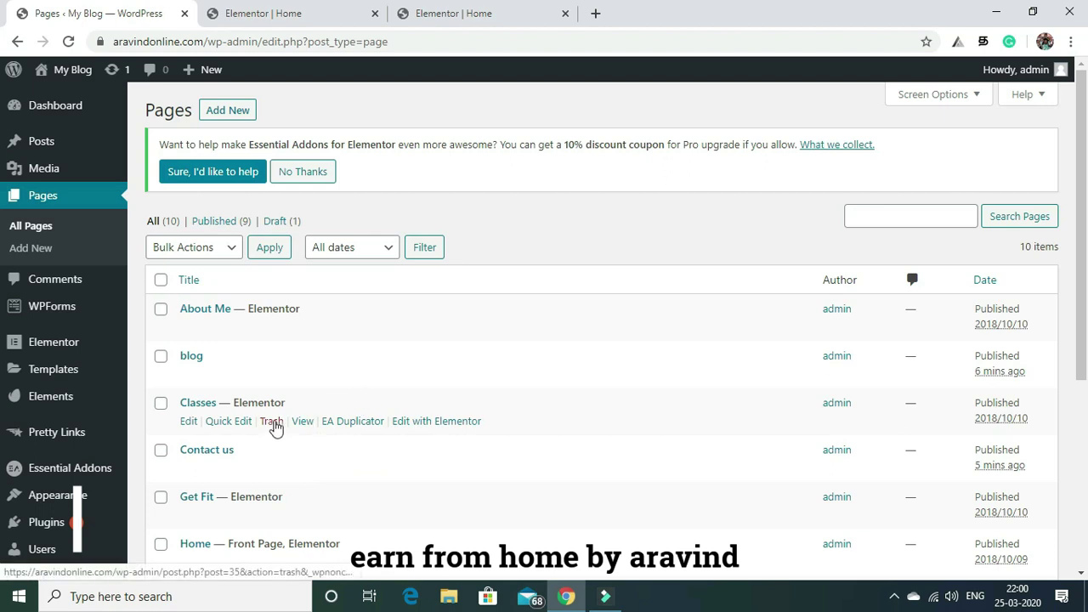
# Move the About Me, Classes, Get Fit, Publications and Sample Page pages to the trash in one bulk action
pyautogui.click(160, 404)
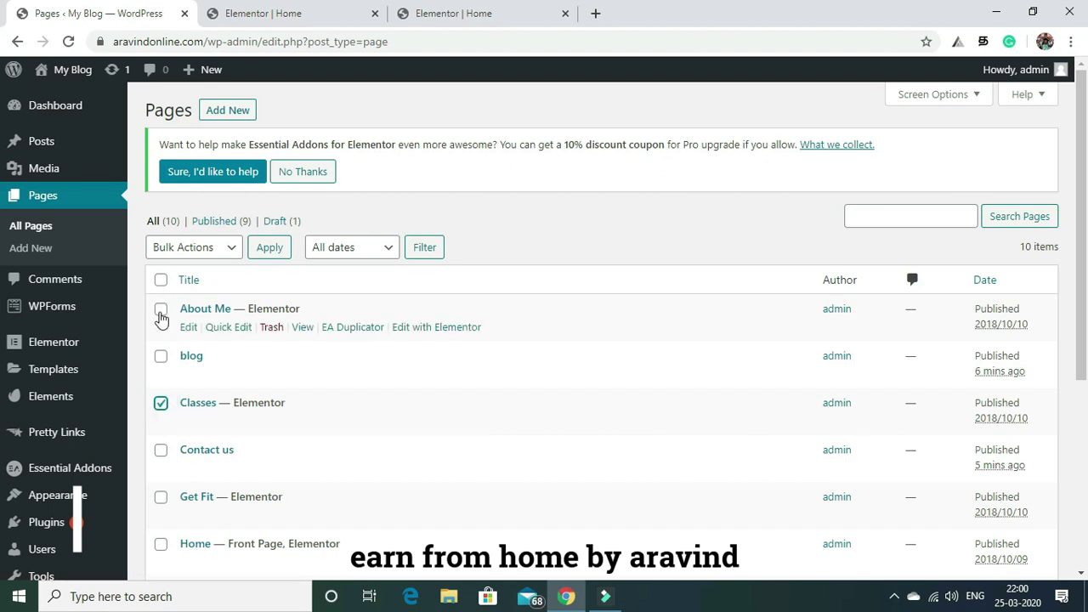
pyautogui.click(161, 311)
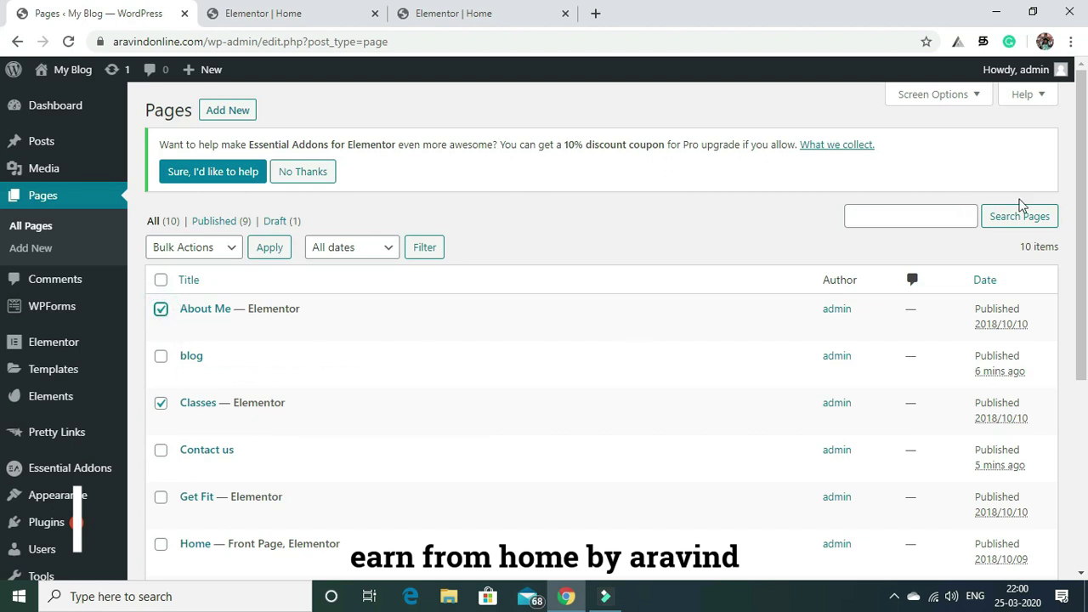
pyautogui.moveTo(1085, 145); pyautogui.dragTo(1086, 227)
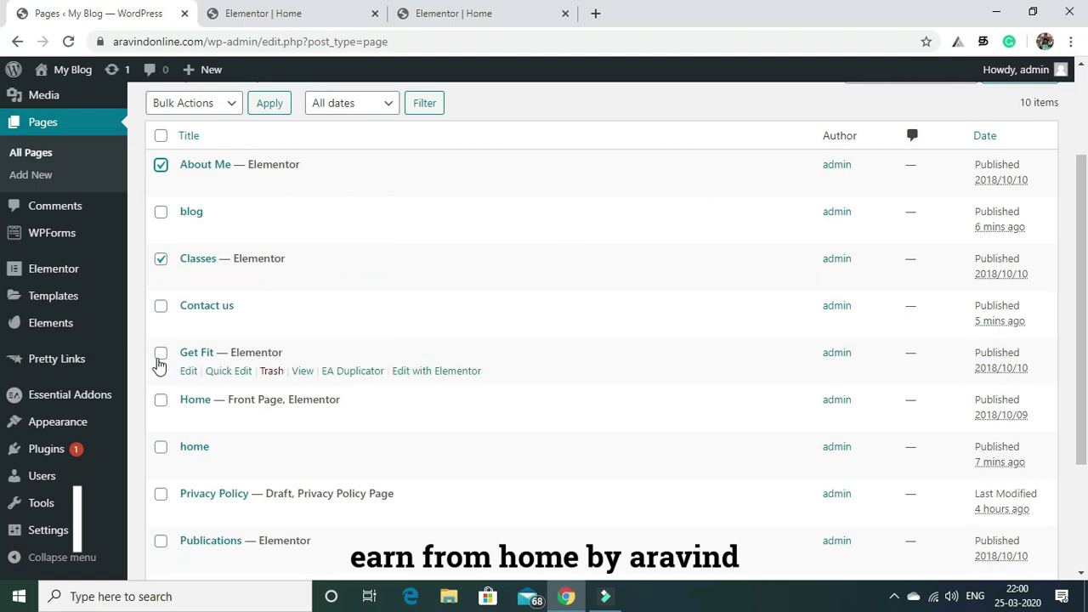
pyautogui.click(161, 356)
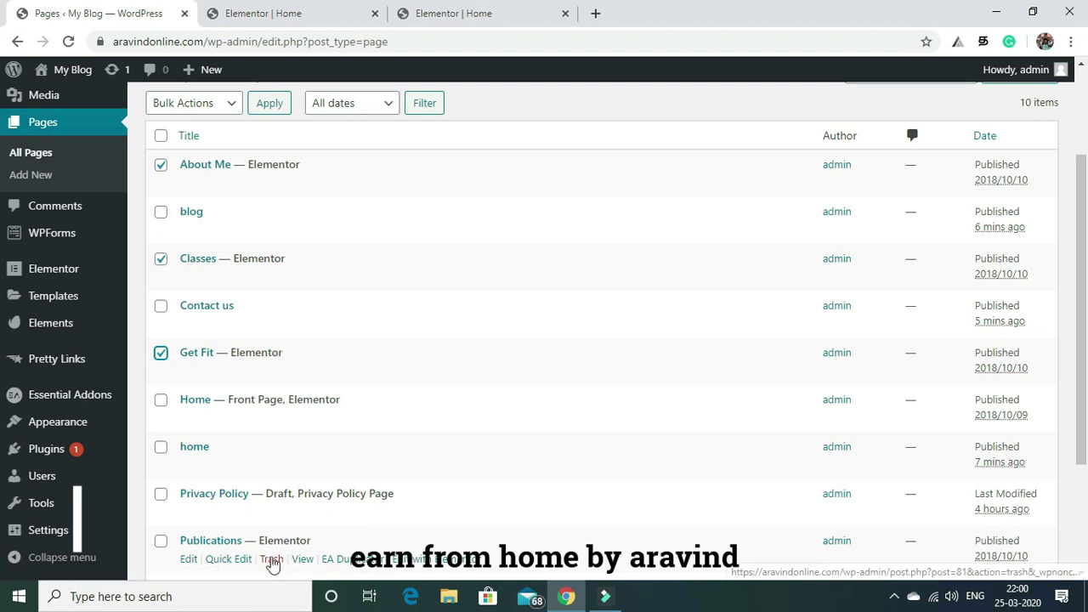
pyautogui.click(160, 542)
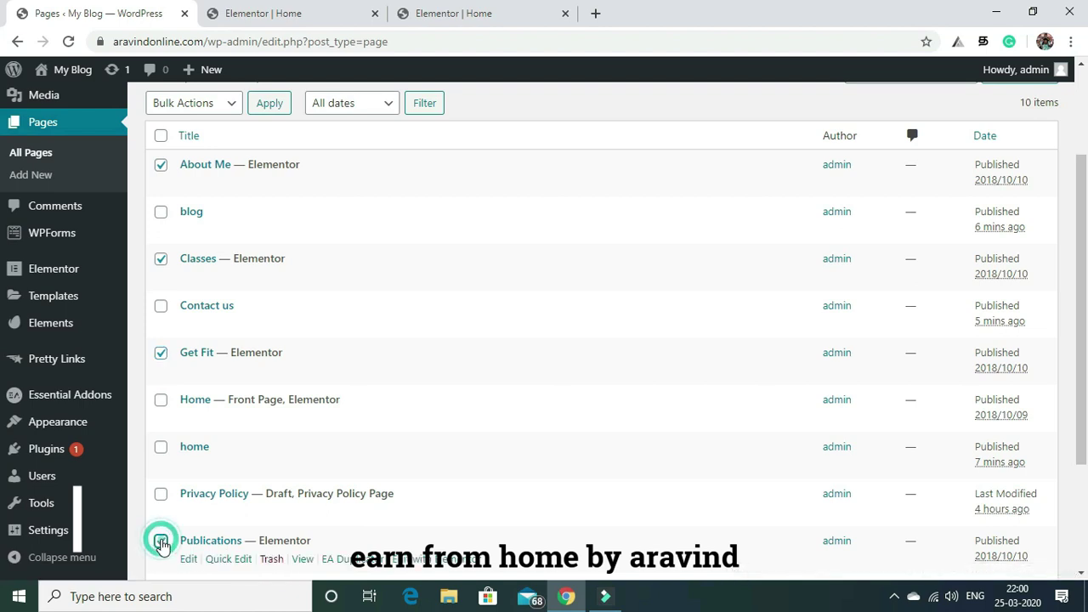
pyautogui.scroll(-3, 1076, 224)
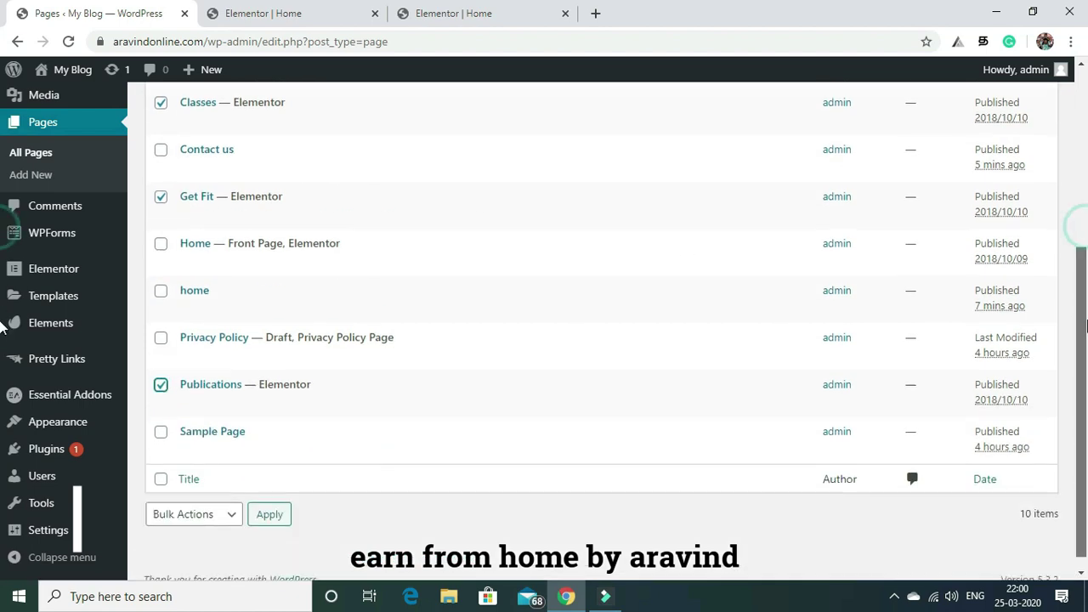
pyautogui.click(161, 433)
pyautogui.click(229, 516)
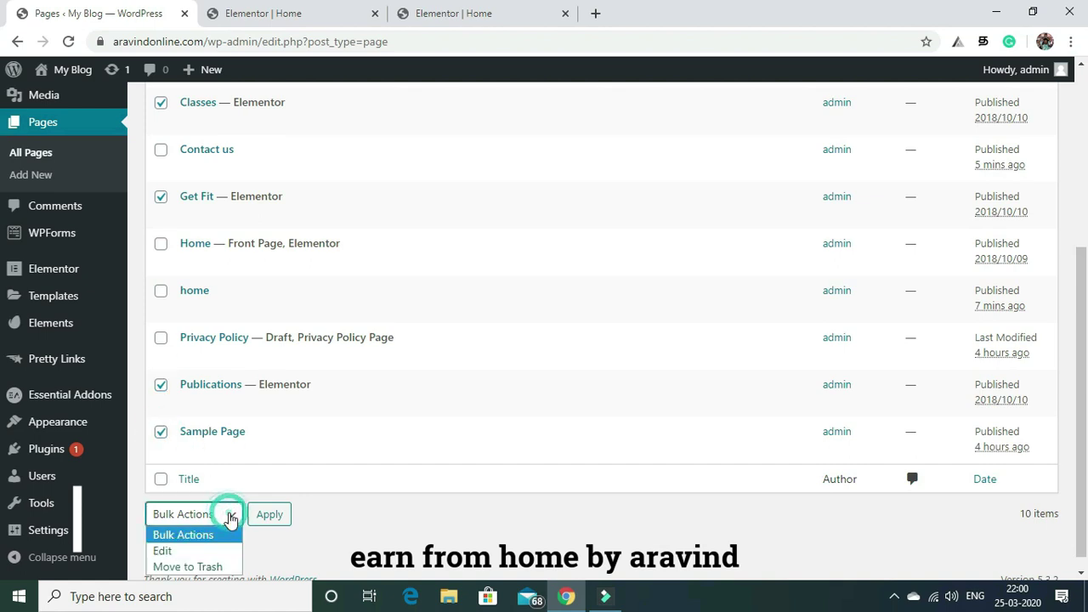
pyautogui.click(211, 567)
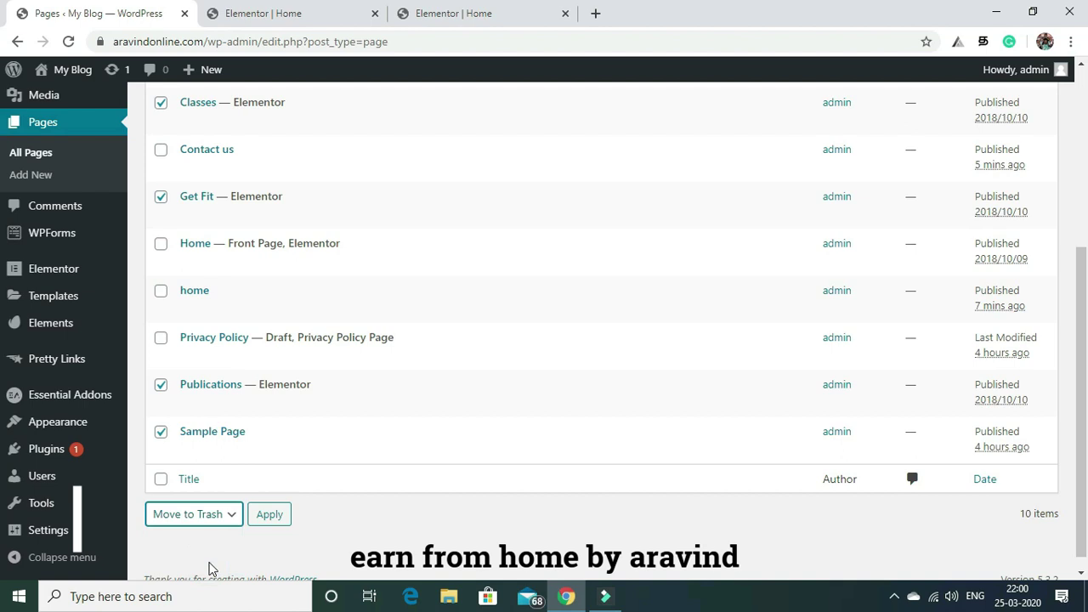
pyautogui.click(268, 515)
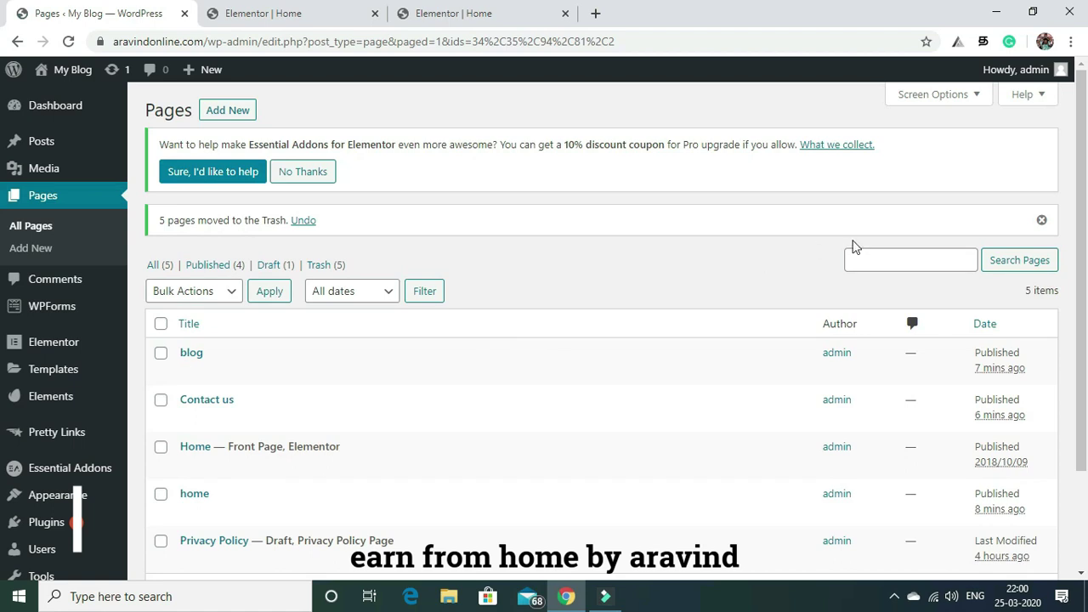
# Move the Privacy Policy draft page to the trash with a bulk action
pyautogui.moveTo(1081, 178); pyautogui.dragTo(1081, 249)
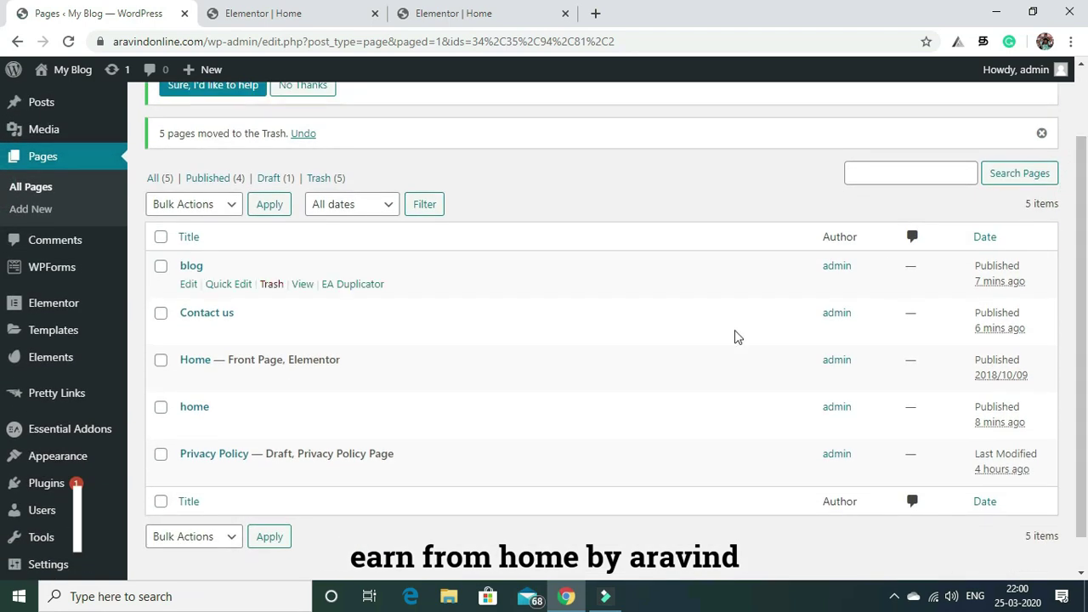
pyautogui.click(161, 459)
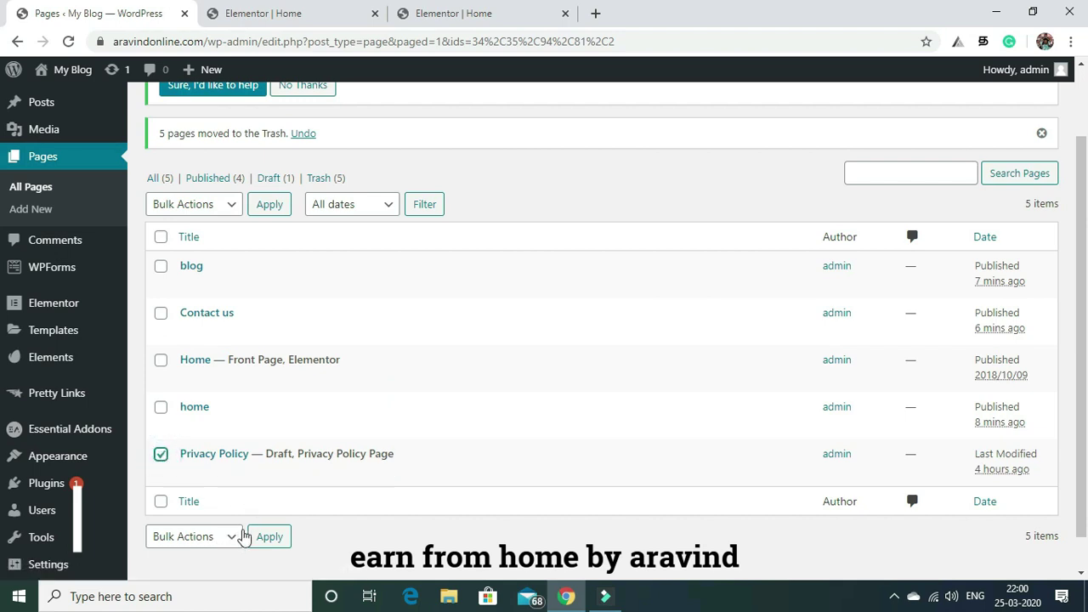
pyautogui.click(271, 472)
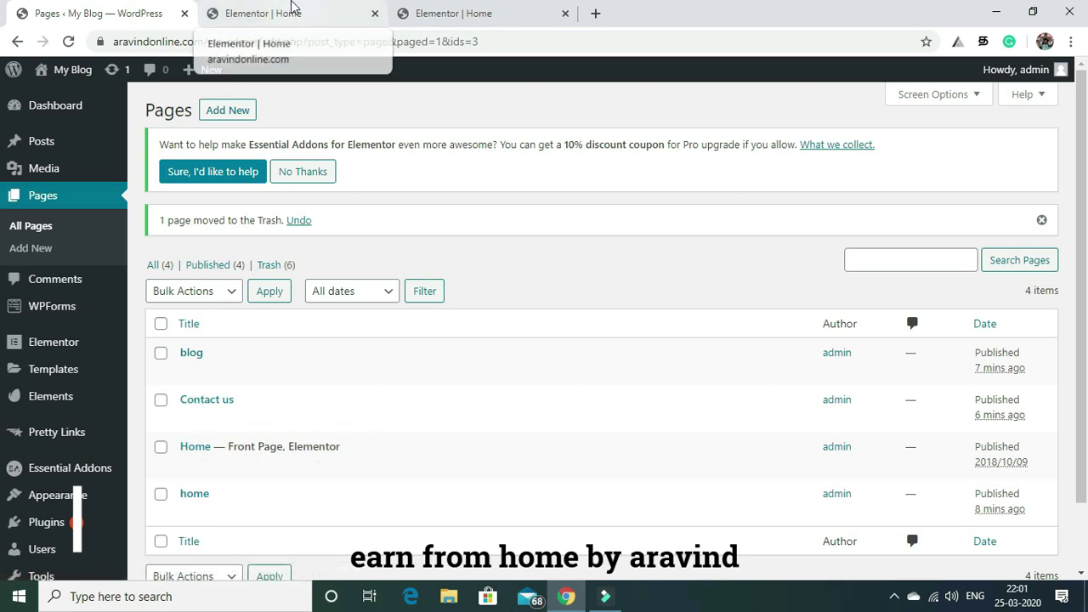
# Go to the Home page's Elementor editor and disable safe mode
pyautogui.click(289, 11)
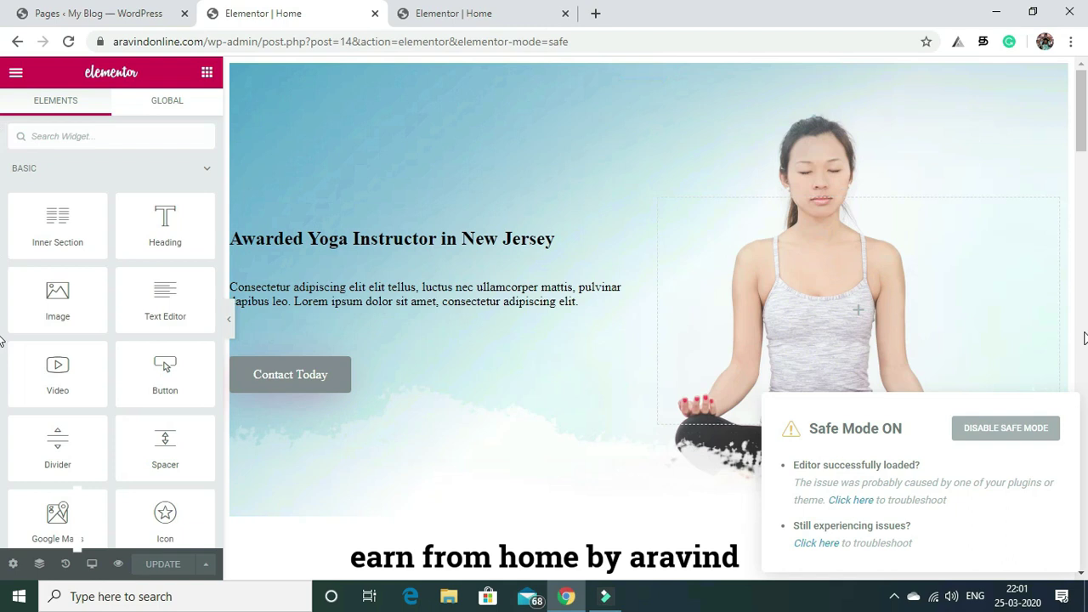
pyautogui.click(1000, 347)
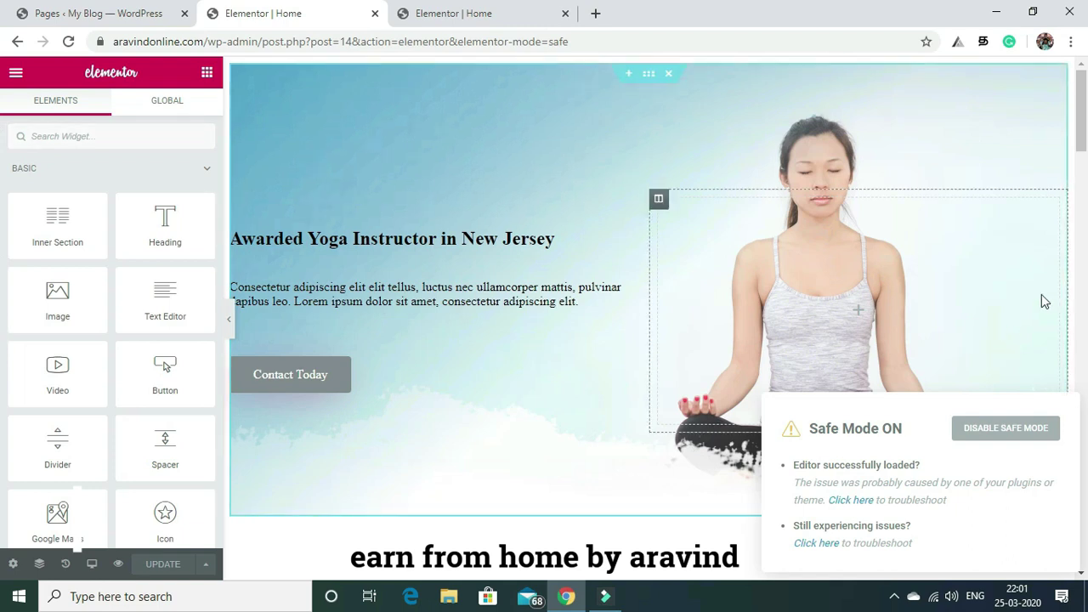
pyautogui.moveTo(1083, 131)
pyautogui.mouseDown()
pyautogui.moveTo(1085, 272)
pyautogui.moveTo(1084, 110)
pyautogui.mouseUp()
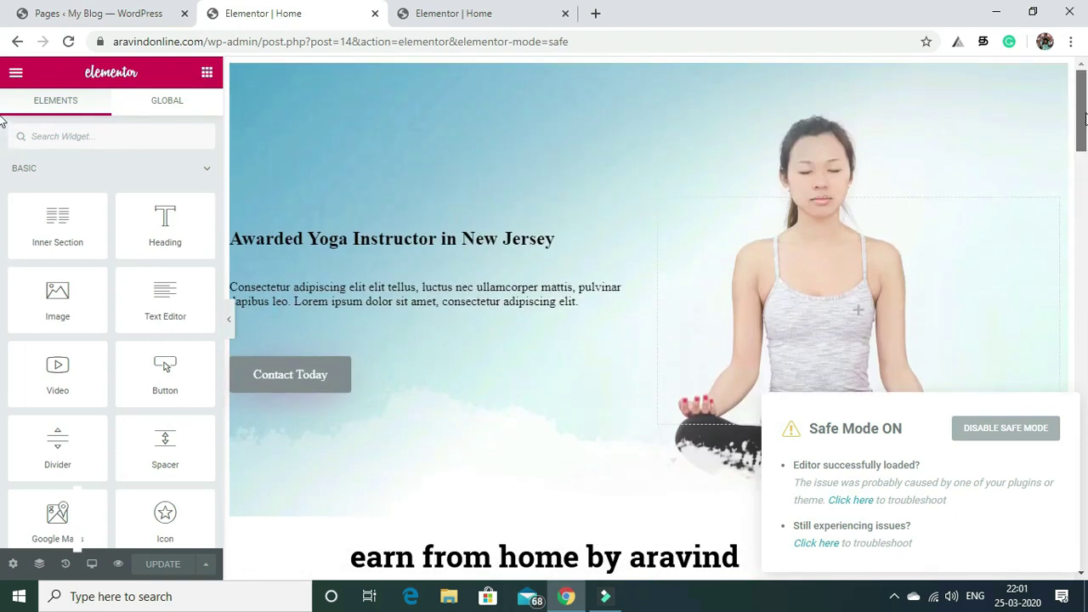
pyautogui.click(986, 435)
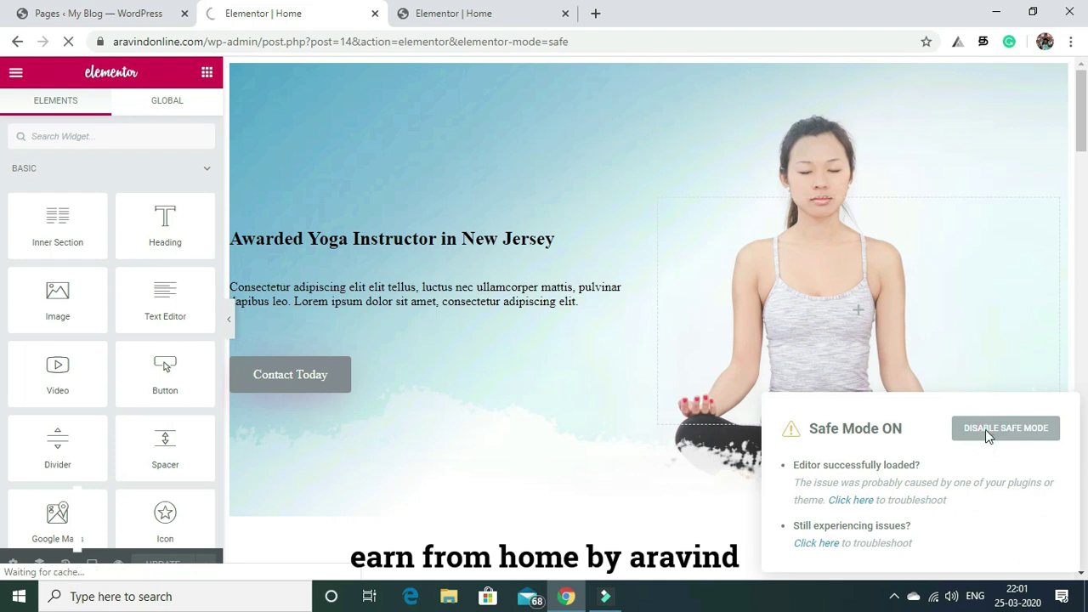
# Close the duplicate Elementor editor tab of the Home page and return to the pages list
pyautogui.click(466, 9)
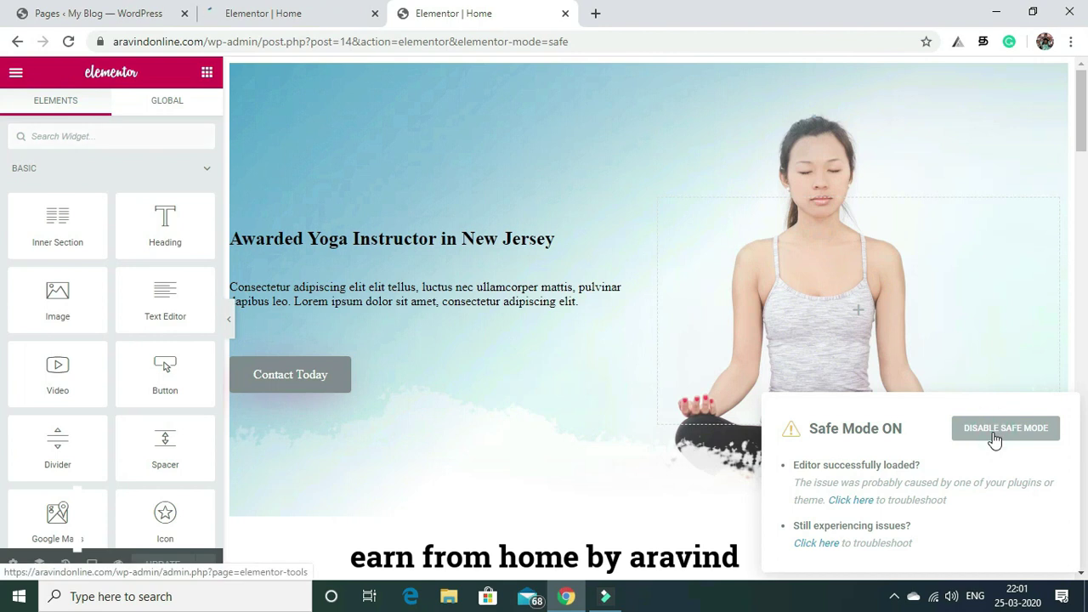
pyautogui.click(564, 14)
pyautogui.click(85, 15)
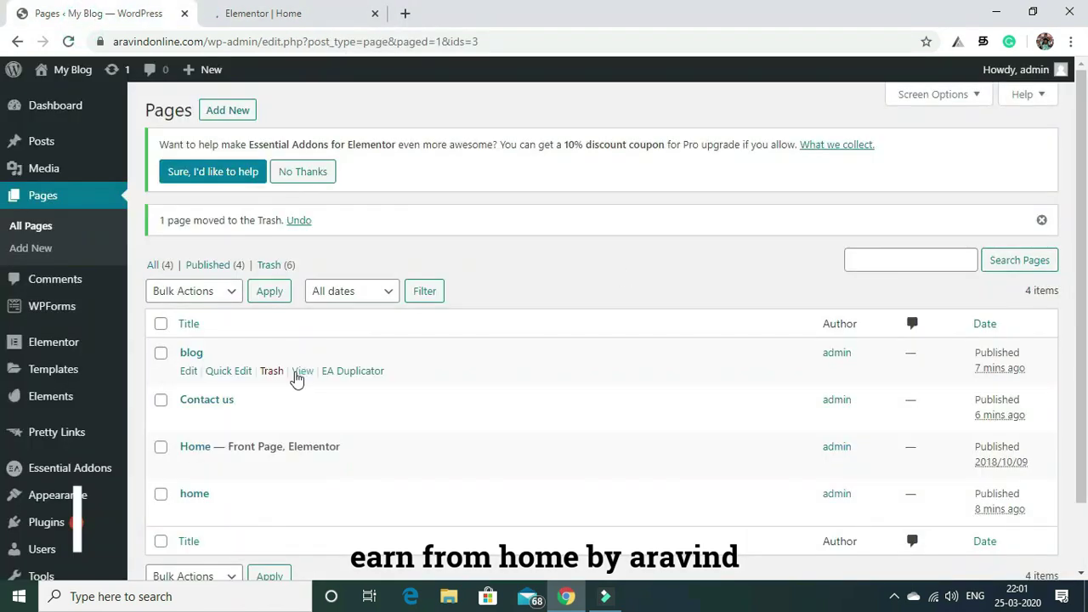
# Open the list of all pages and launch Elementor for the Home page that serves as front page
pyautogui.moveTo(235, 465)
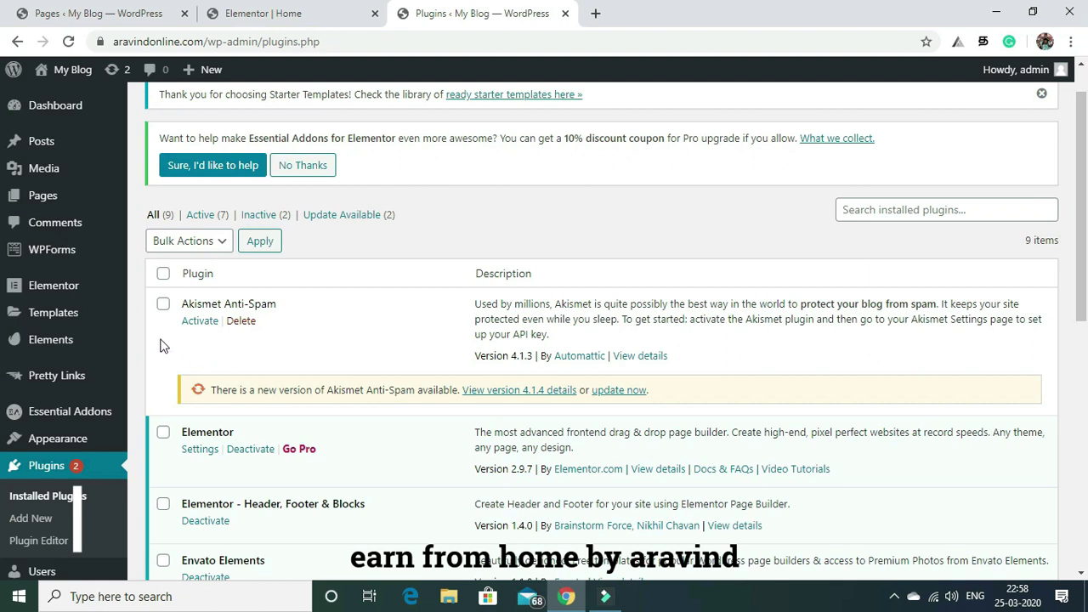
pyautogui.click(47, 195)
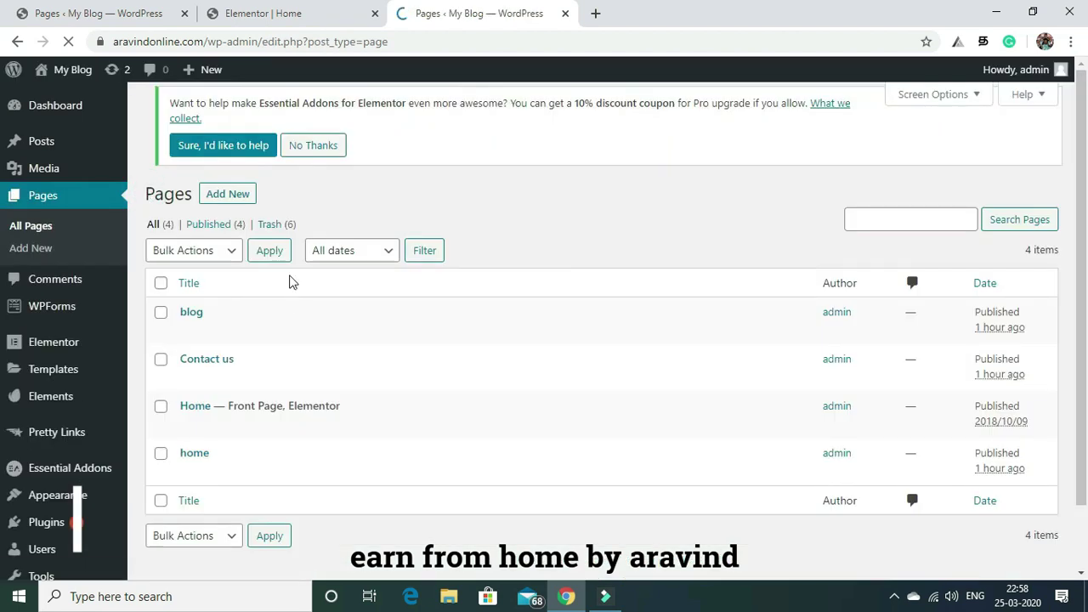
pyautogui.moveTo(212, 425)
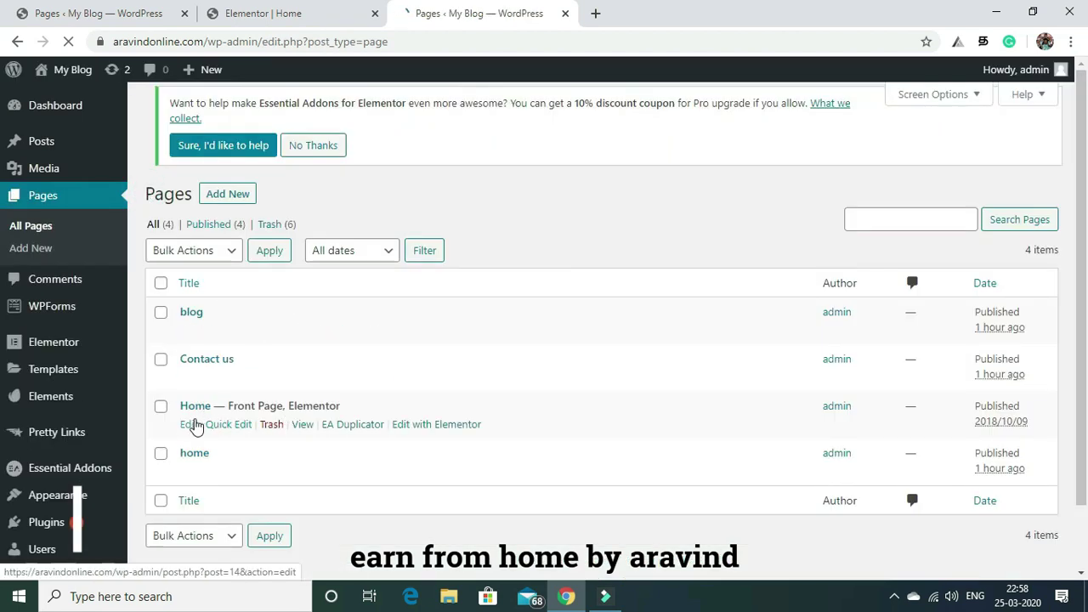
pyautogui.click(437, 424)
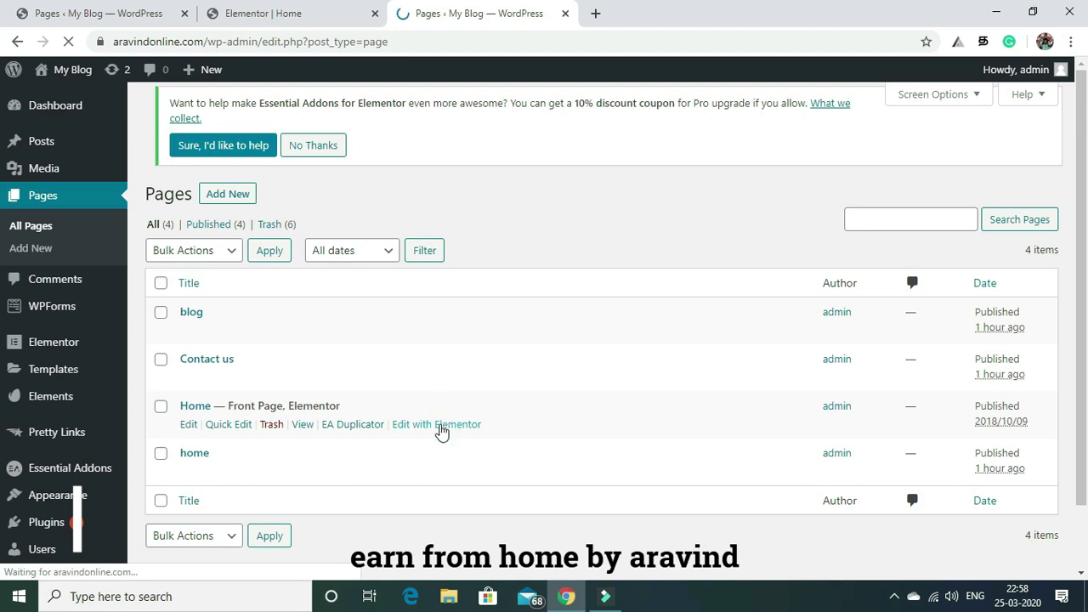
pyautogui.click(438, 425)
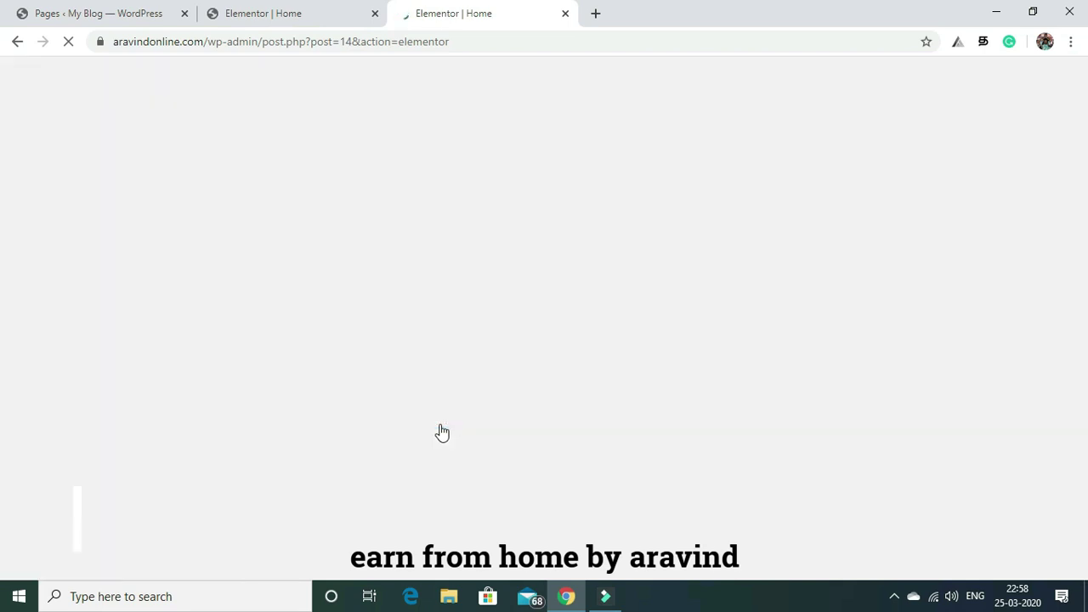
# In the already loaded Elementor editor of the Home page, add a new section above the Numbers Speak section
pyautogui.click(303, 9)
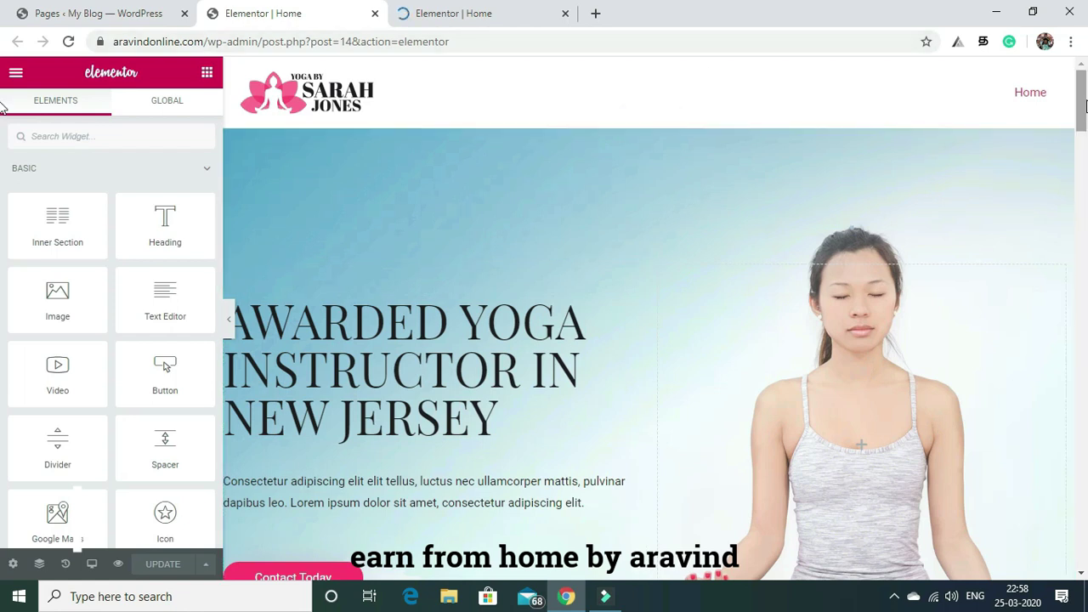
pyautogui.moveTo(1082, 104); pyautogui.dragTo(1083, 238)
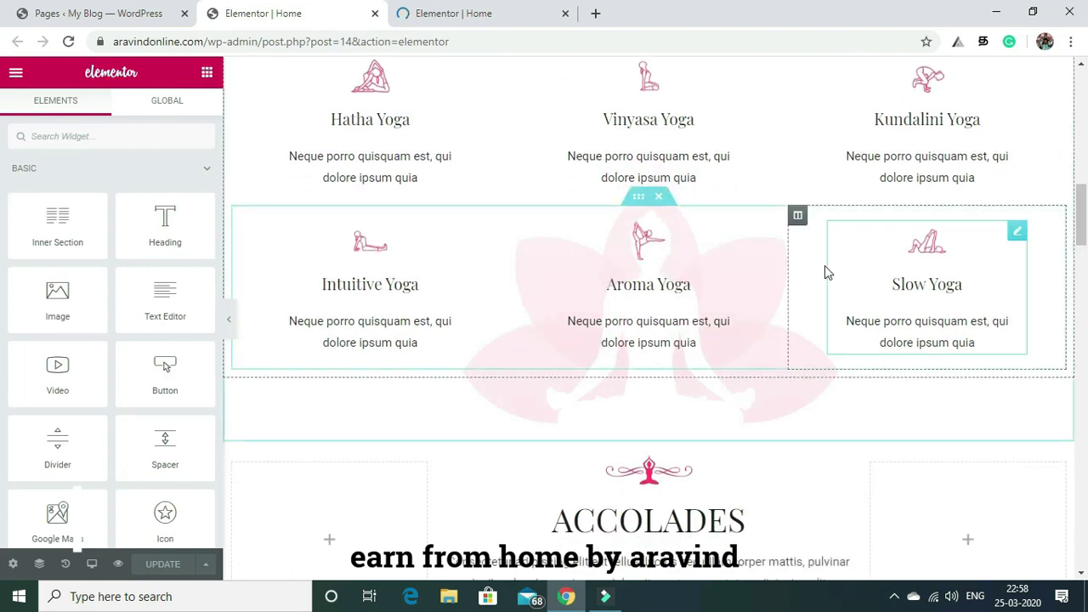
pyautogui.moveTo(1083, 217)
pyautogui.mouseDown()
pyautogui.moveTo(1083, 103)
pyautogui.moveTo(1082, 185)
pyautogui.mouseUp()
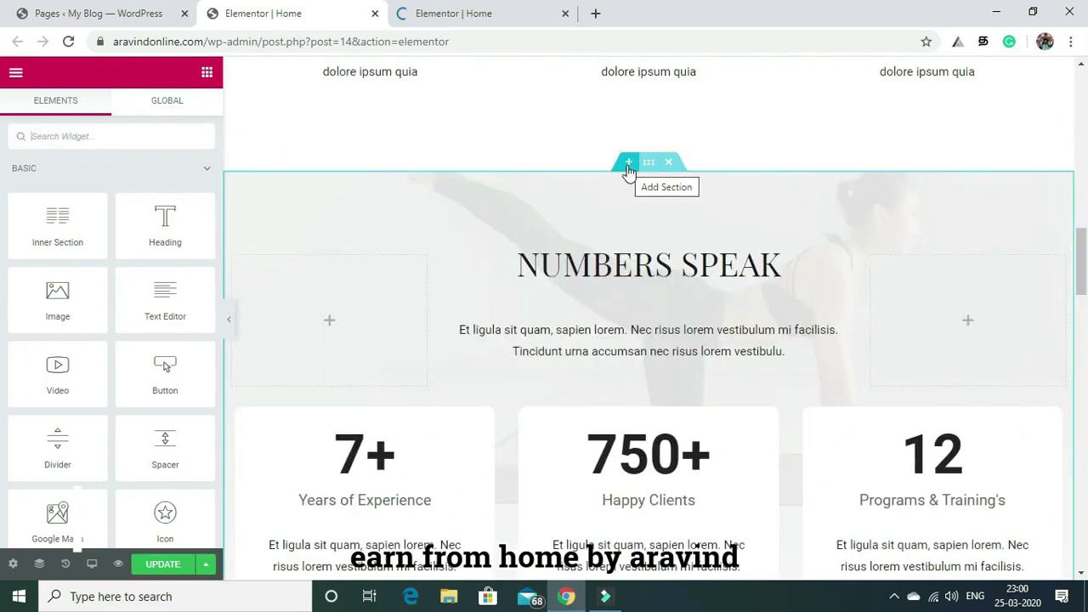
pyautogui.click(628, 163)
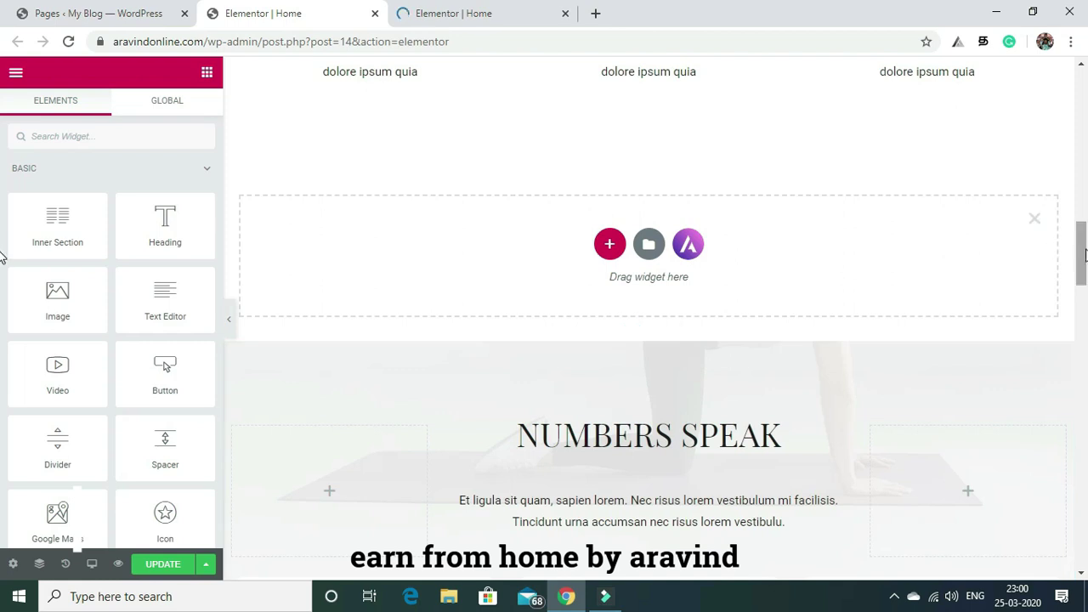
# Delete the inner section holding the Numbers Speak heading and its text
pyautogui.moveTo(1081, 255); pyautogui.dragTo(1082, 310)
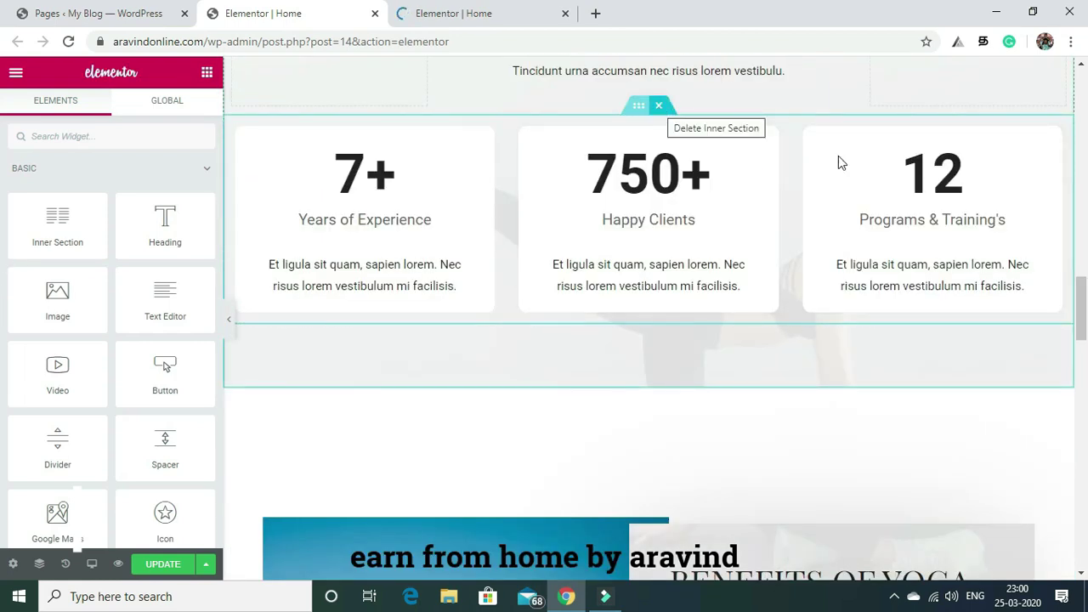
pyautogui.scroll(3, 842, 333)
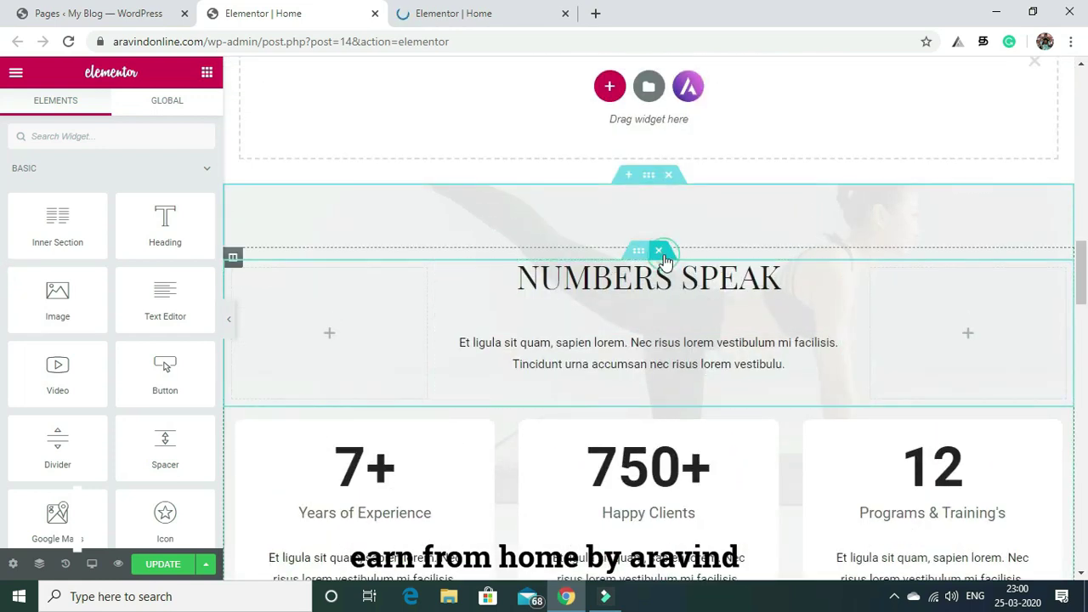
pyautogui.click(660, 252)
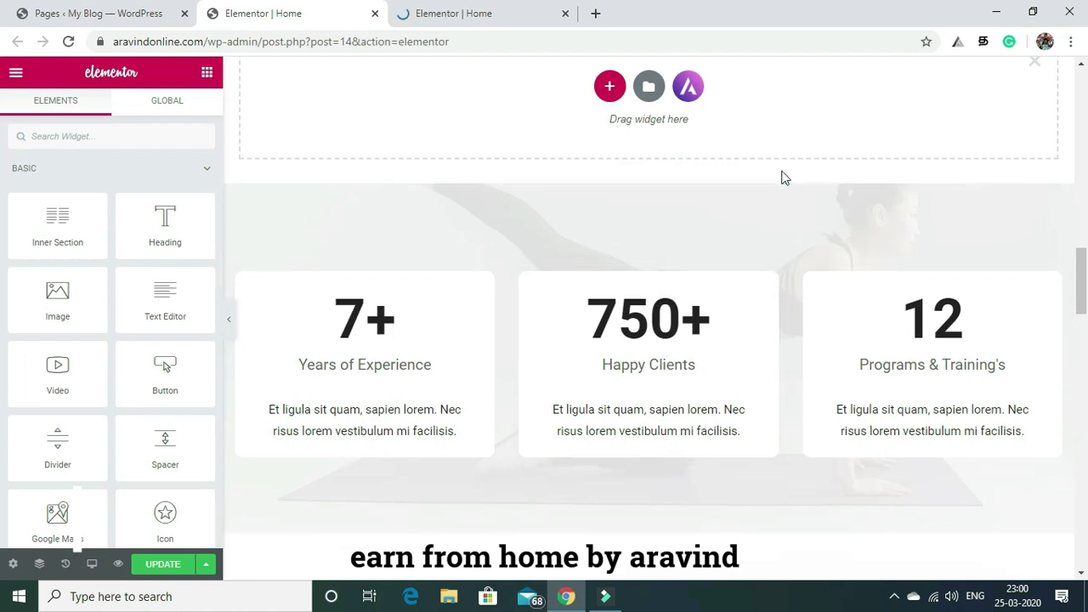
# Give the new section above the statistics cards a single-column structure
pyautogui.moveTo(1080, 280); pyautogui.dragTo(1083, 264)
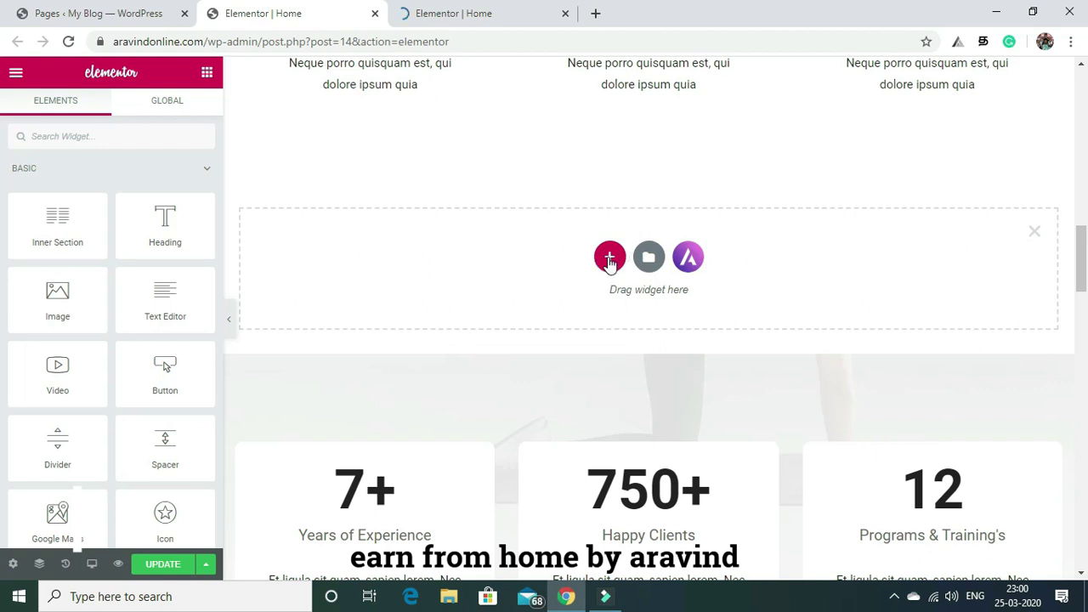
pyautogui.click(608, 259)
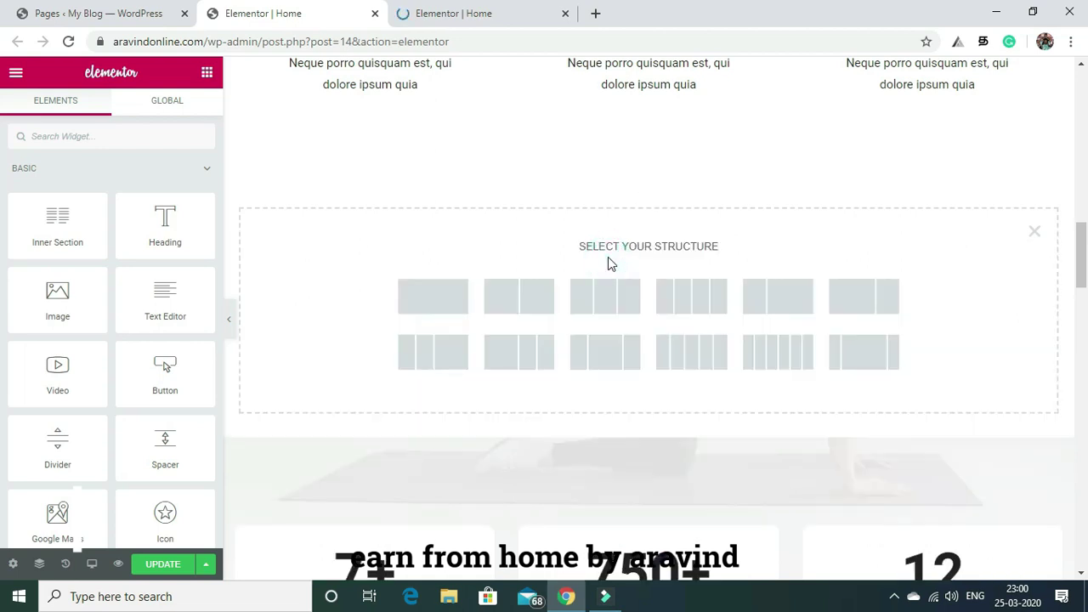
pyautogui.click(441, 299)
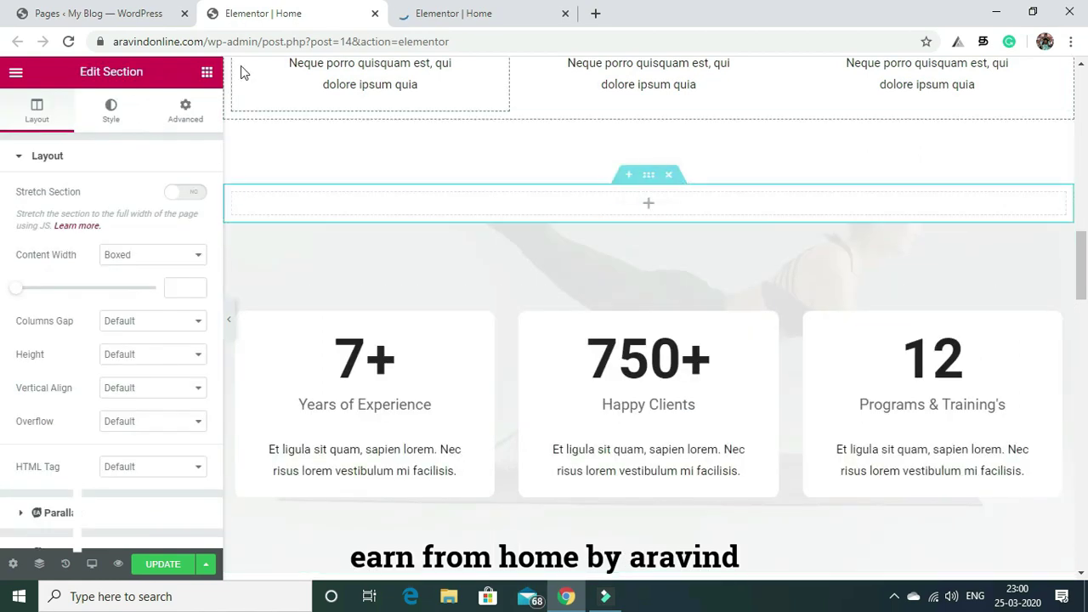
# Search the widgets for "post" and place a Post Grid widget in the new single-column section
pyautogui.click(207, 74)
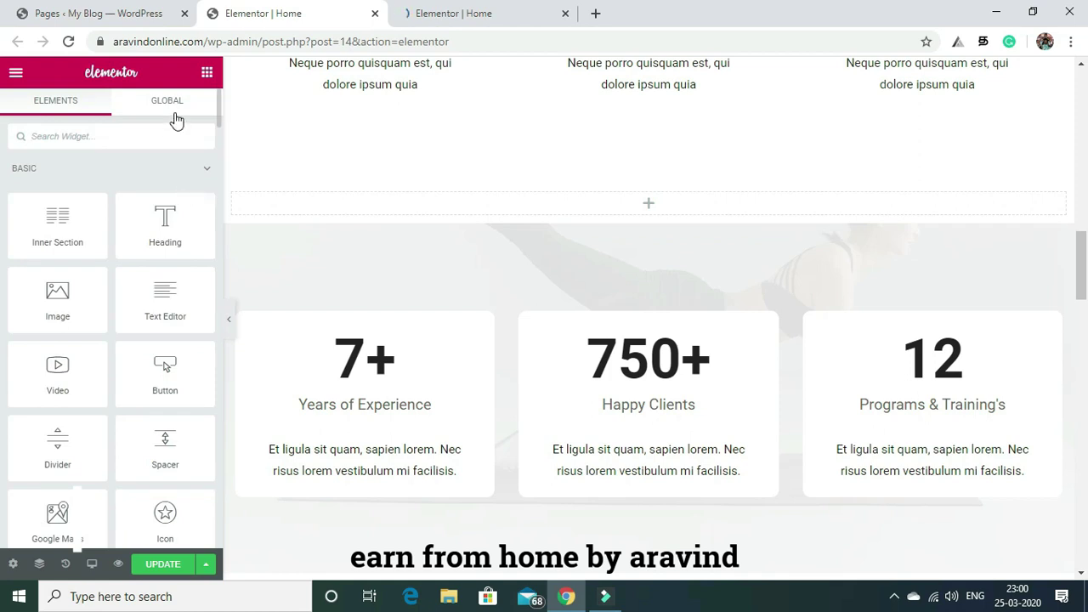
pyautogui.click(147, 137)
pyautogui.write('post')
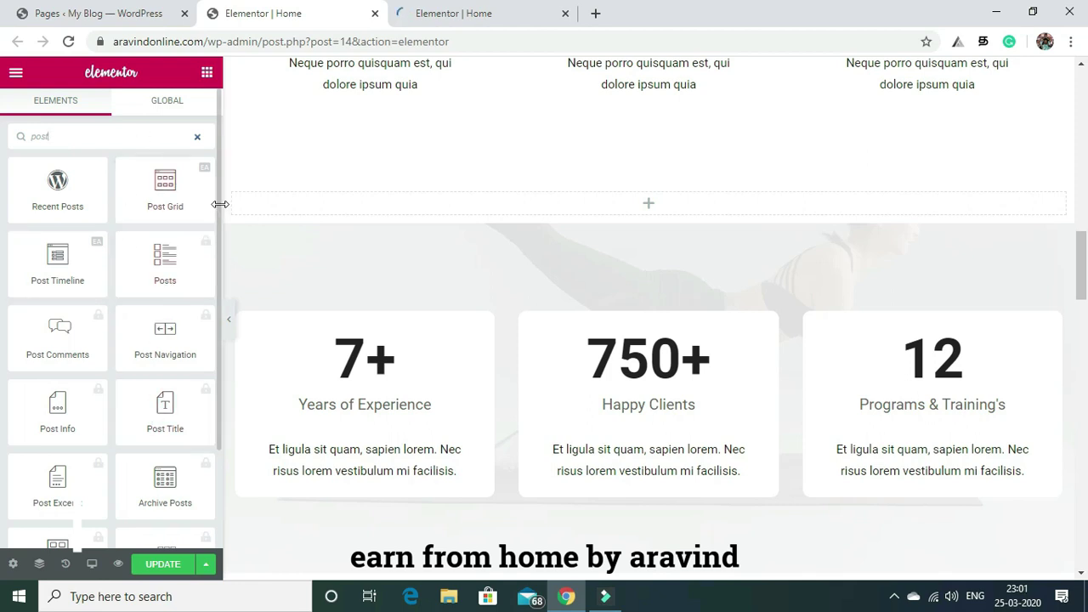
pyautogui.moveTo(217, 212); pyautogui.dragTo(221, 284)
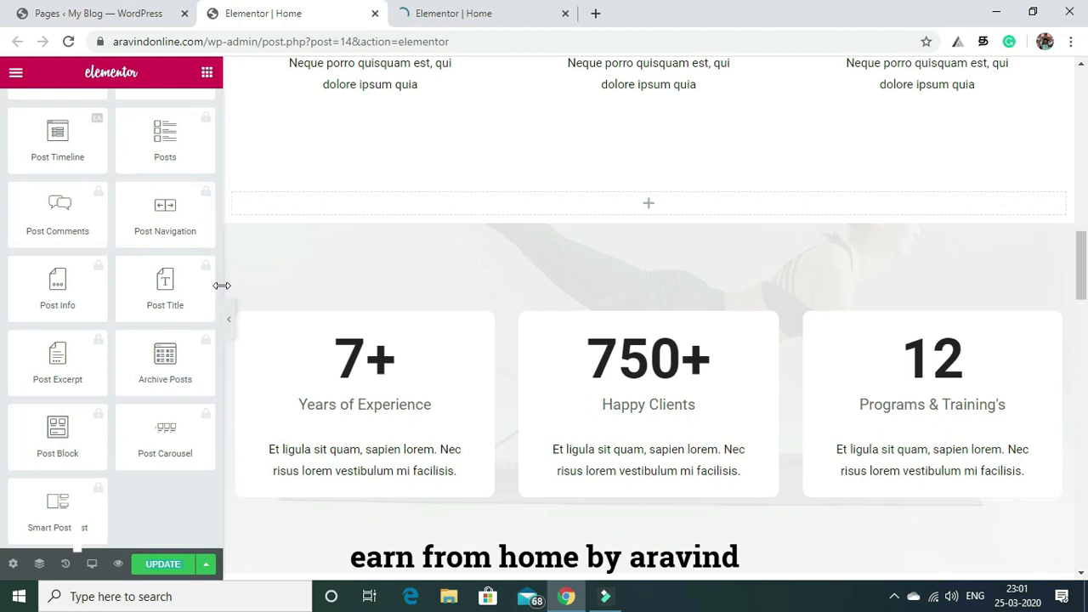
pyautogui.moveTo(218, 218); pyautogui.dragTo(215, 106)
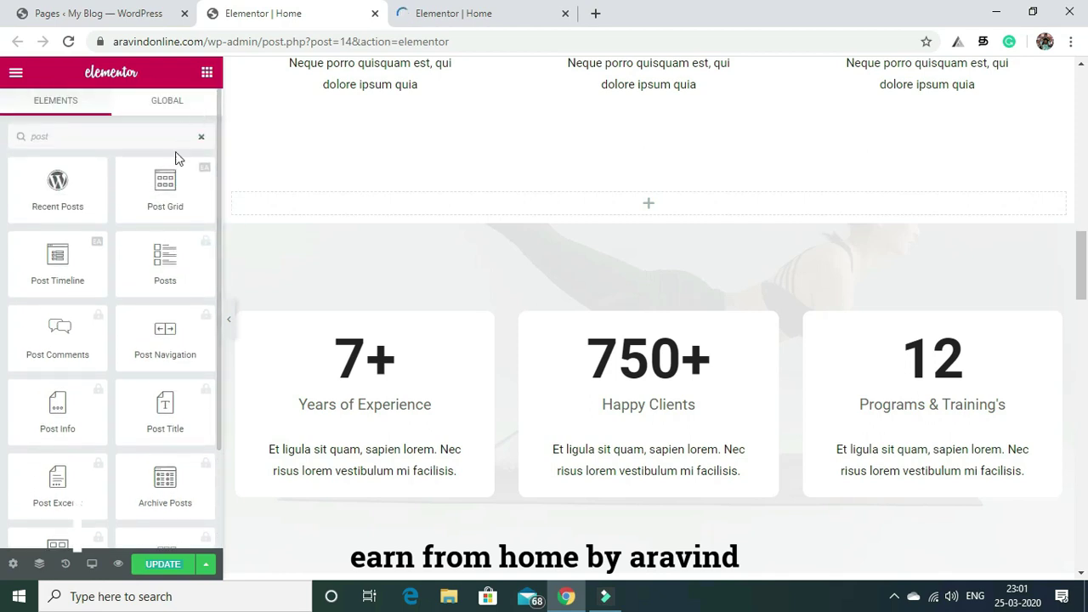
pyautogui.moveTo(165, 192); pyautogui.dragTo(422, 206)
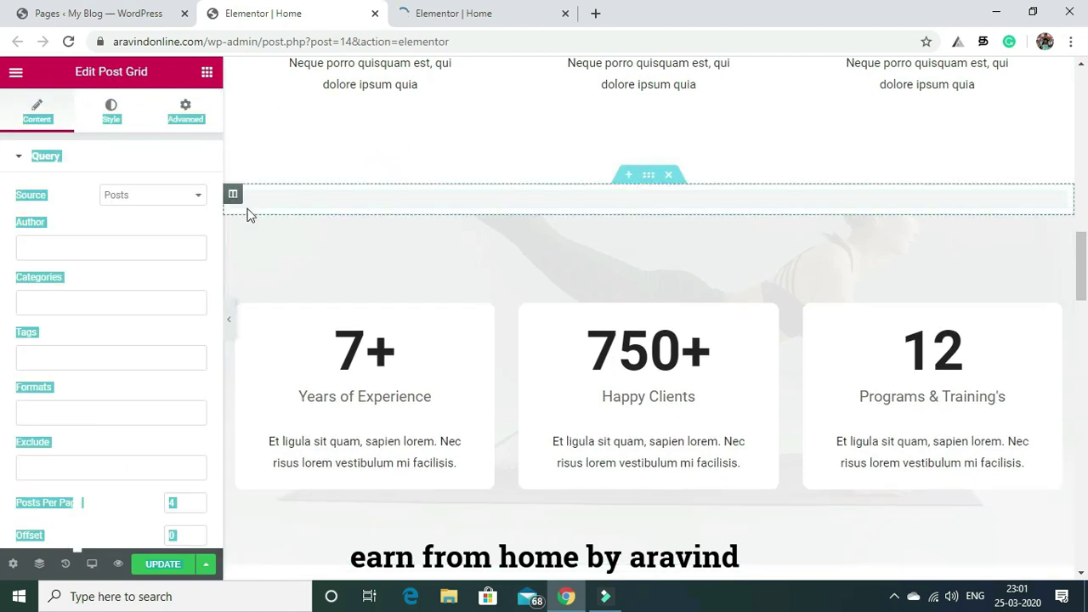
pyautogui.click(199, 214)
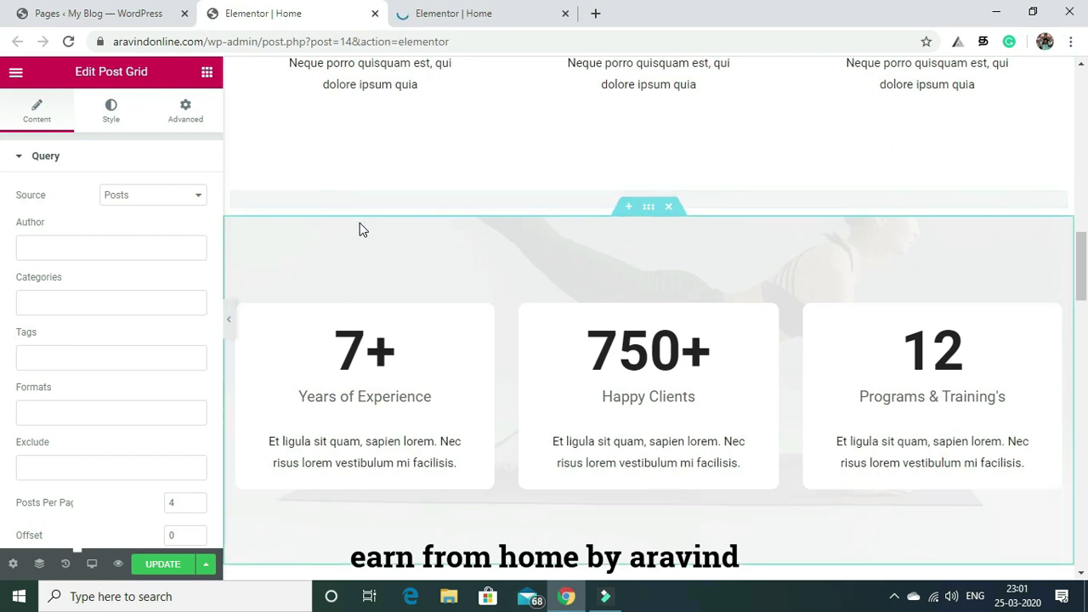
# Look over the Home page from its header through the post grid to the Benefits of Yoga section
pyautogui.moveTo(1083, 272); pyautogui.dragTo(1081, 72)
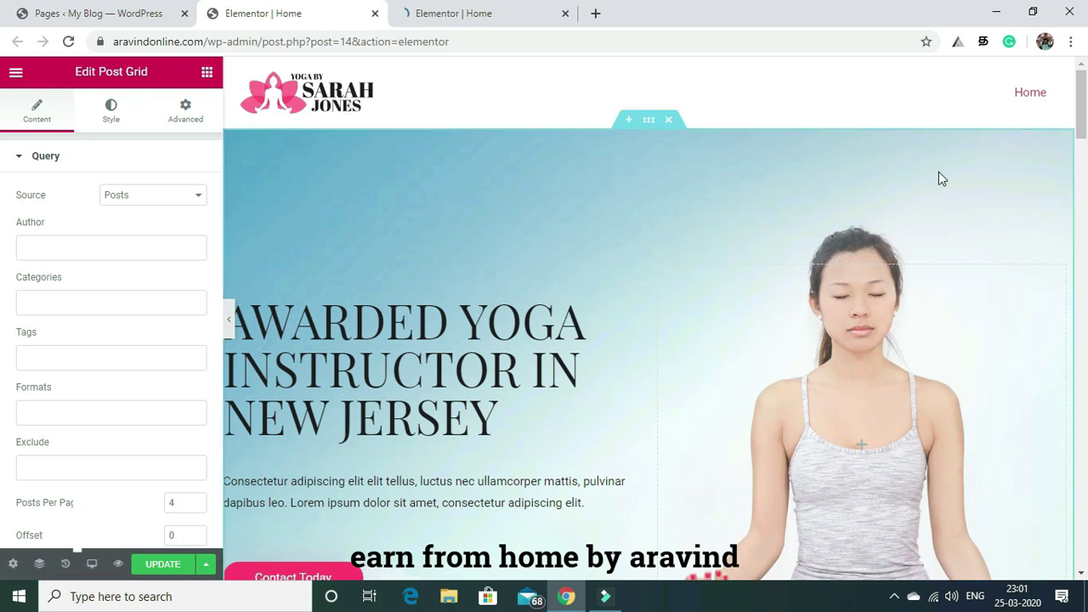
pyautogui.moveTo(1082, 99); pyautogui.dragTo(1085, 195)
pyautogui.moveTo(1085, 253); pyautogui.dragTo(1084, 315)
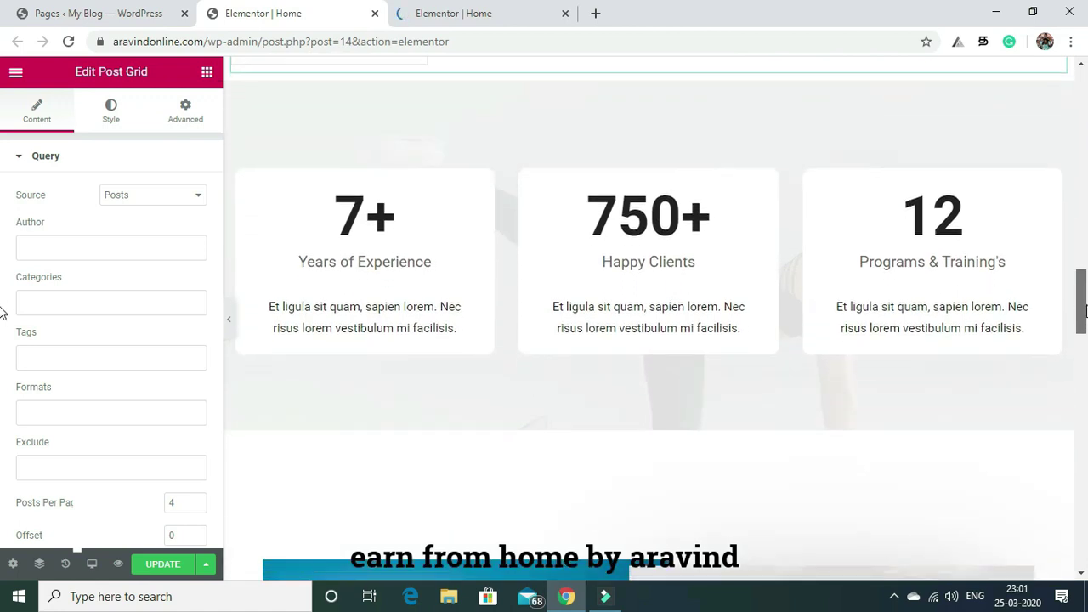
pyautogui.scroll(5, 791, 392)
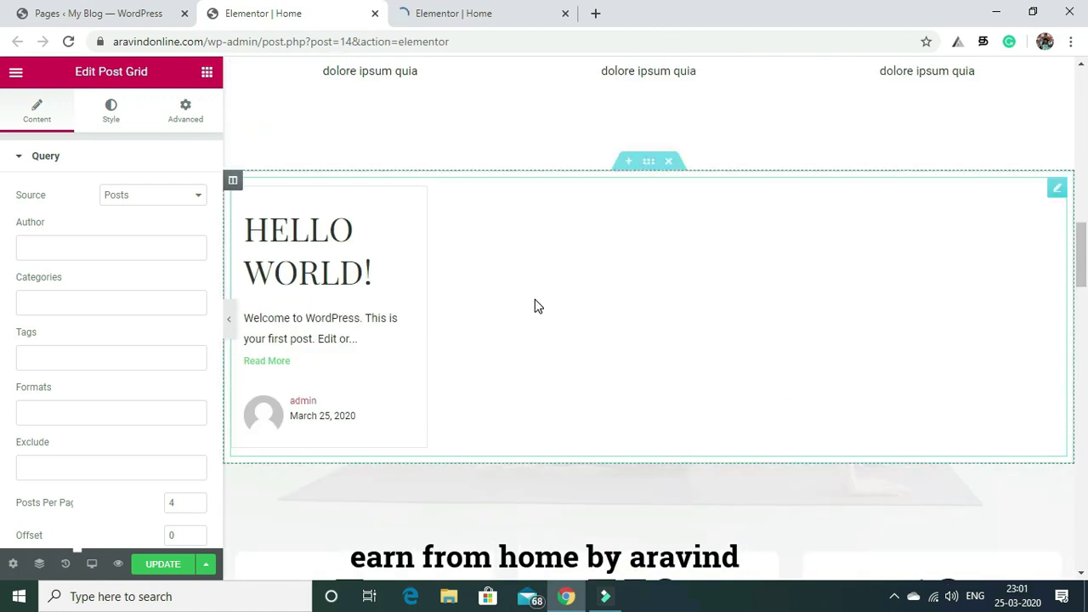
pyautogui.moveTo(1083, 225); pyautogui.dragTo(1085, 338)
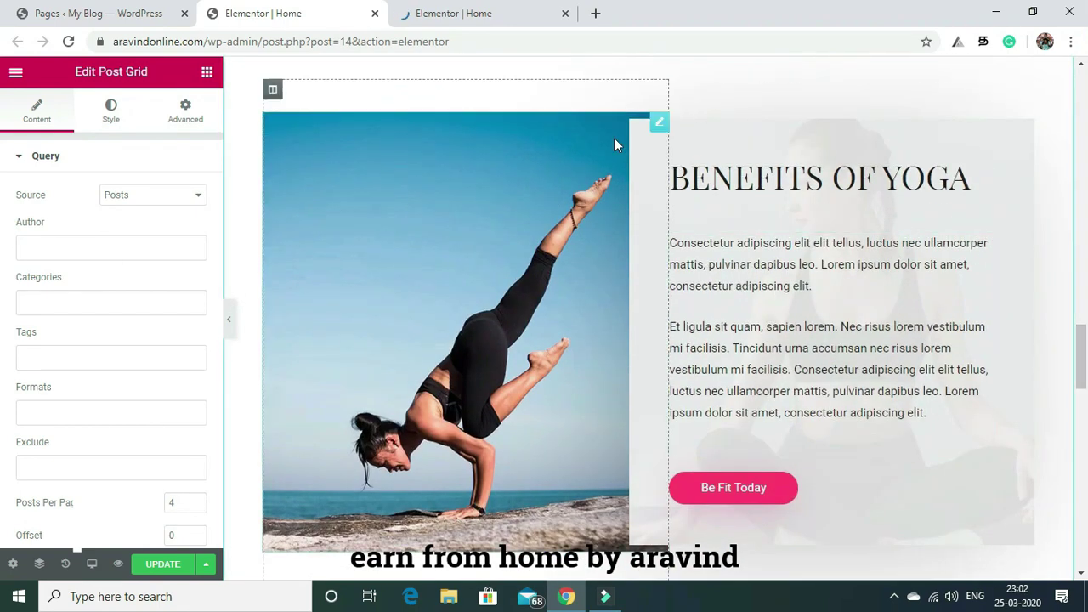
pyautogui.scroll(3, 644, 402)
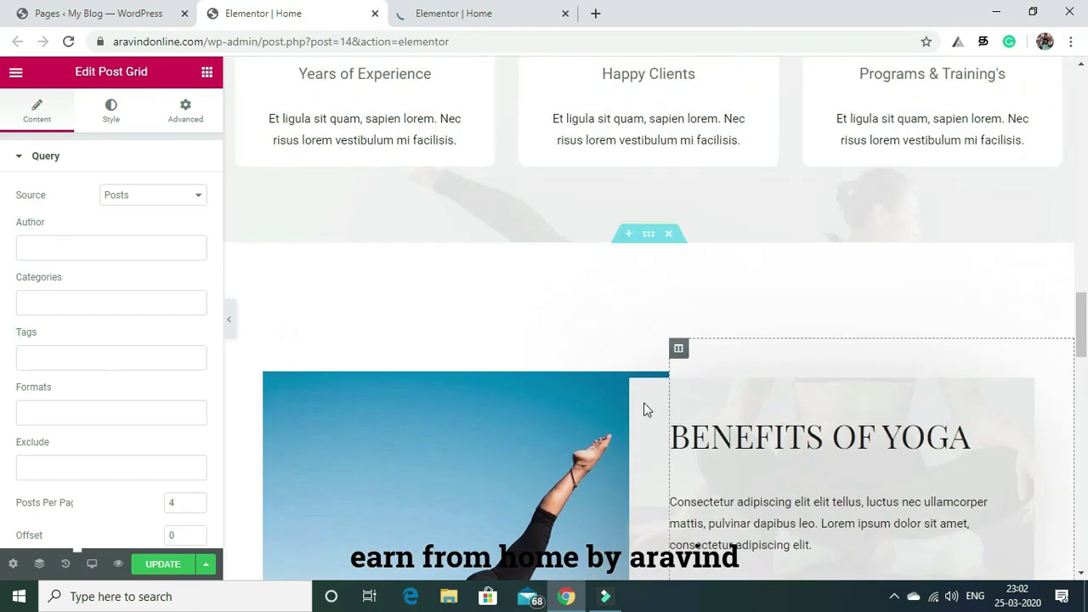
# Delete the Benefits of Yoga section, the What My Clients Say About Me heading block and the client testimonials section from the Home page
pyautogui.click(669, 234)
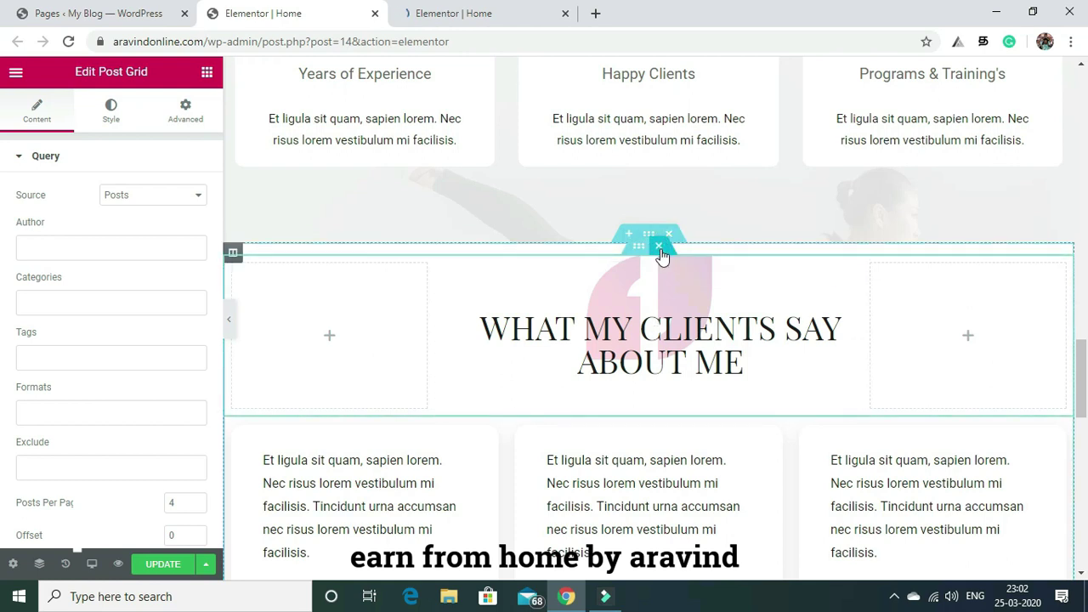
pyautogui.click(659, 249)
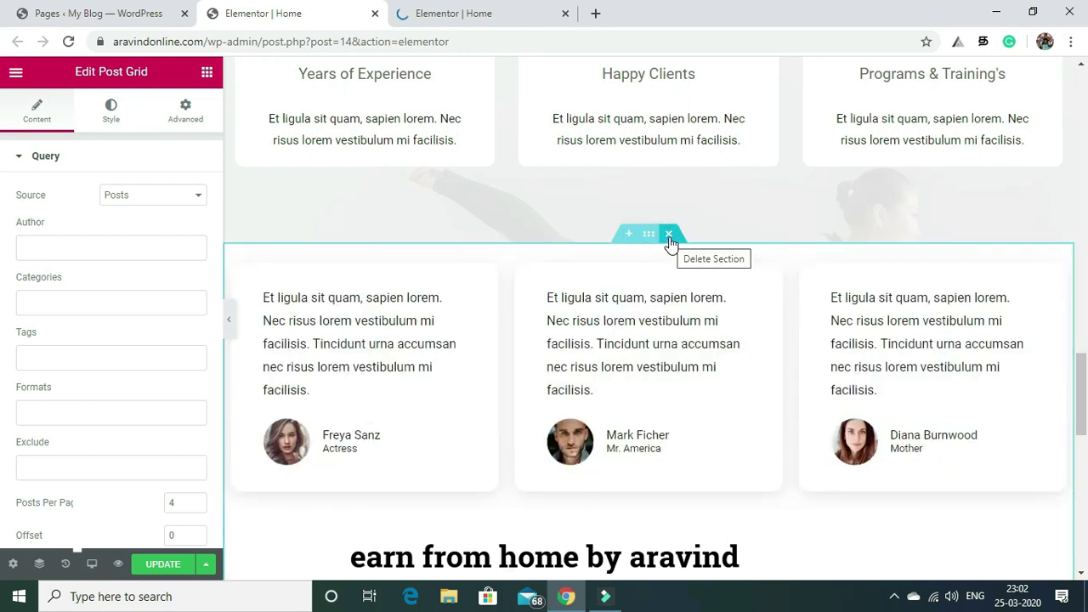
pyautogui.click(670, 238)
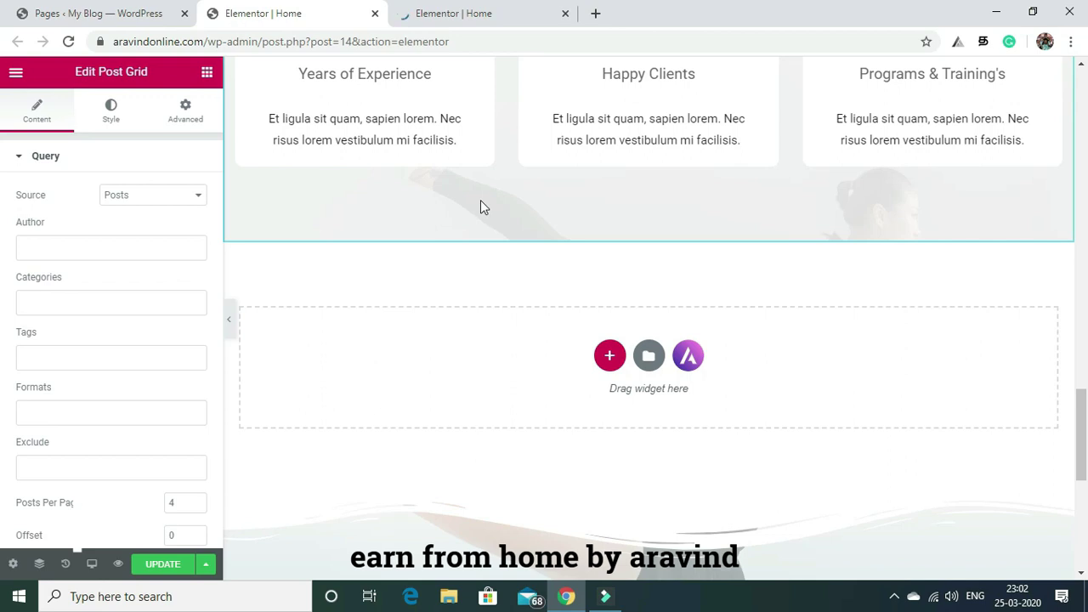
# Open the WordPress dashboard from the Home page's Elementor editor in a new browser tab and switch to it
pyautogui.scroll(3, 1058, 342)
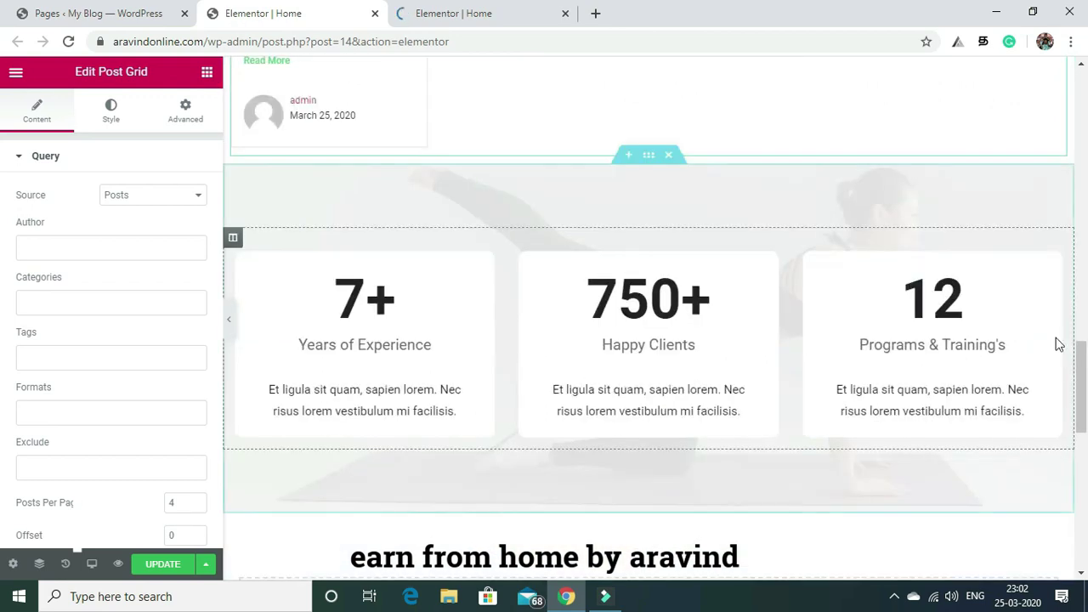
pyautogui.scroll(1, 1075, 369)
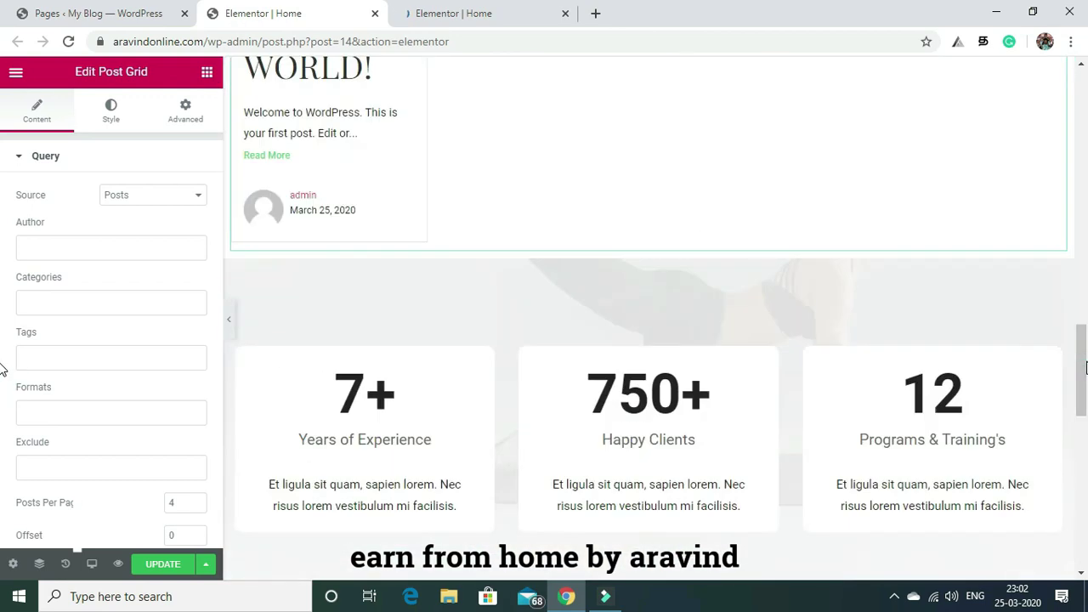
pyautogui.moveTo(1085, 355); pyautogui.dragTo(1084, 267)
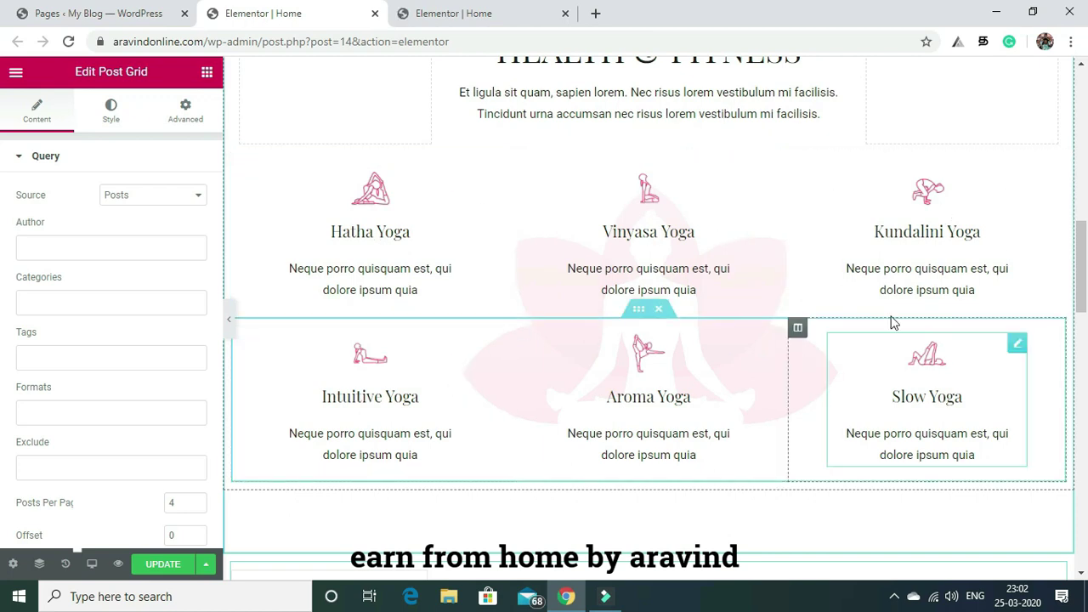
pyautogui.moveTo(1079, 248)
pyautogui.mouseDown()
pyautogui.moveTo(1085, 539)
pyautogui.moveTo(1085, 85)
pyautogui.mouseUp()
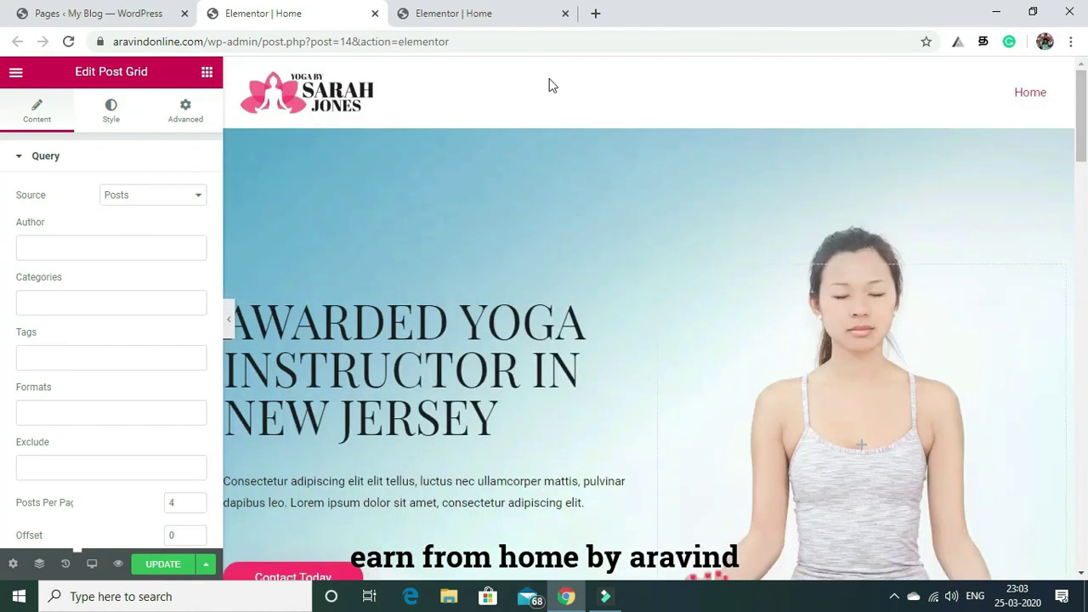
pyautogui.click(19, 75)
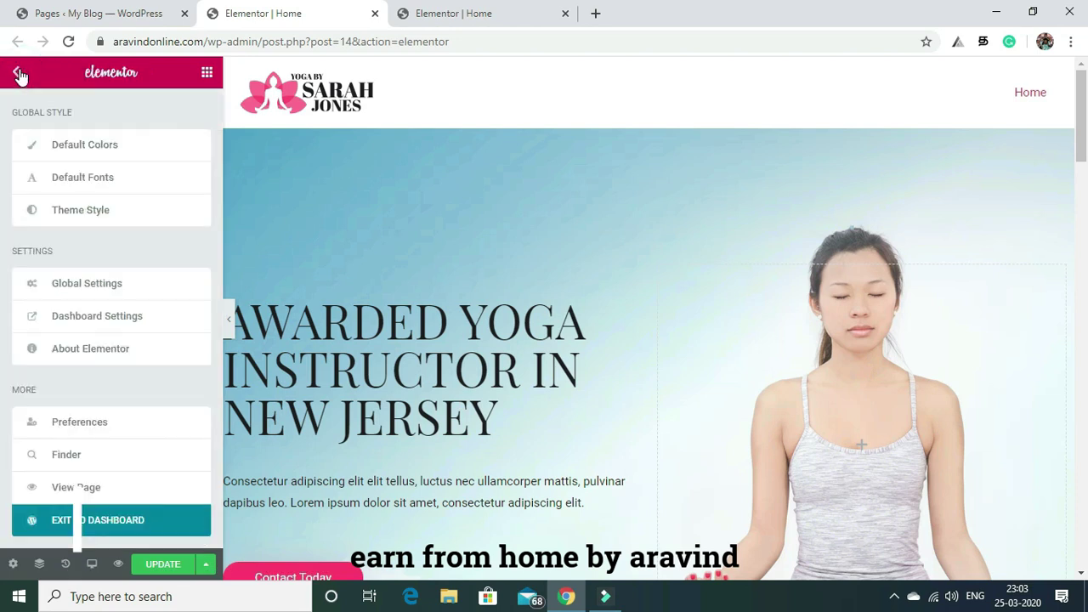
pyautogui.rightClick(85, 525)
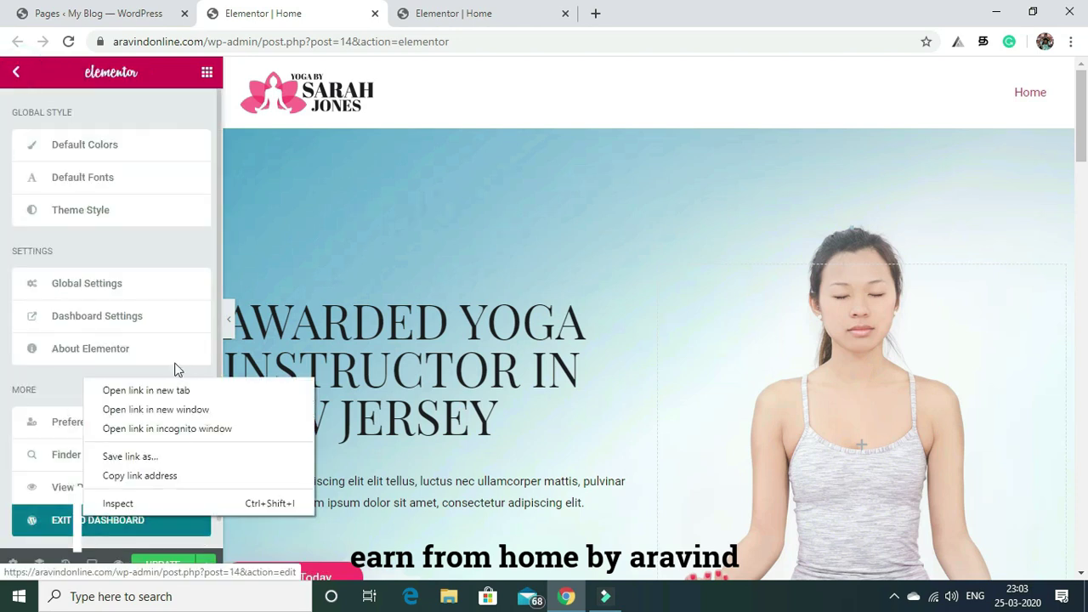
pyautogui.click(163, 393)
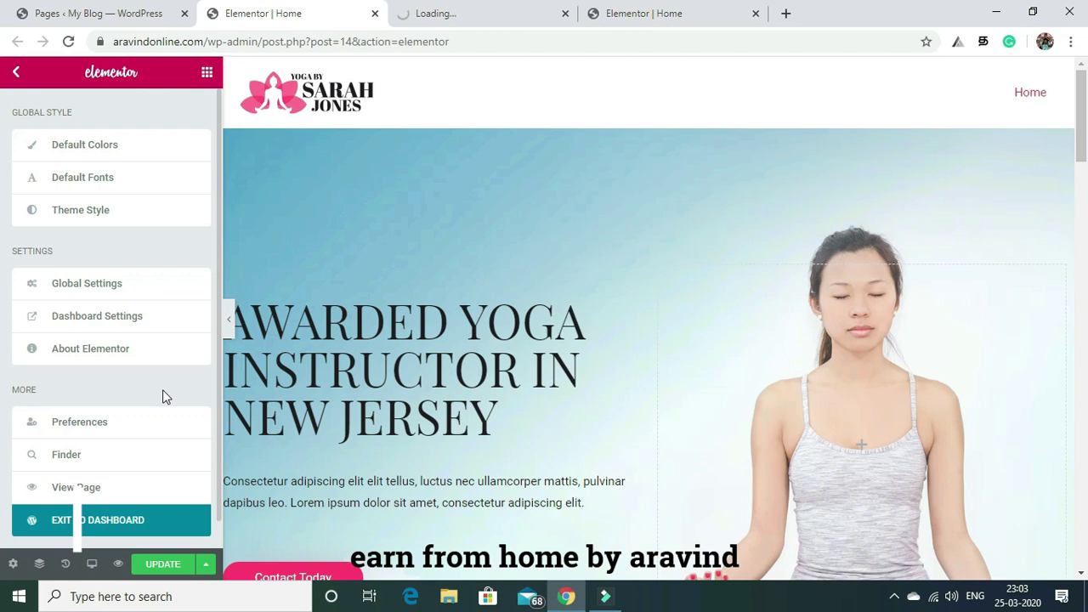
pyautogui.click(465, 11)
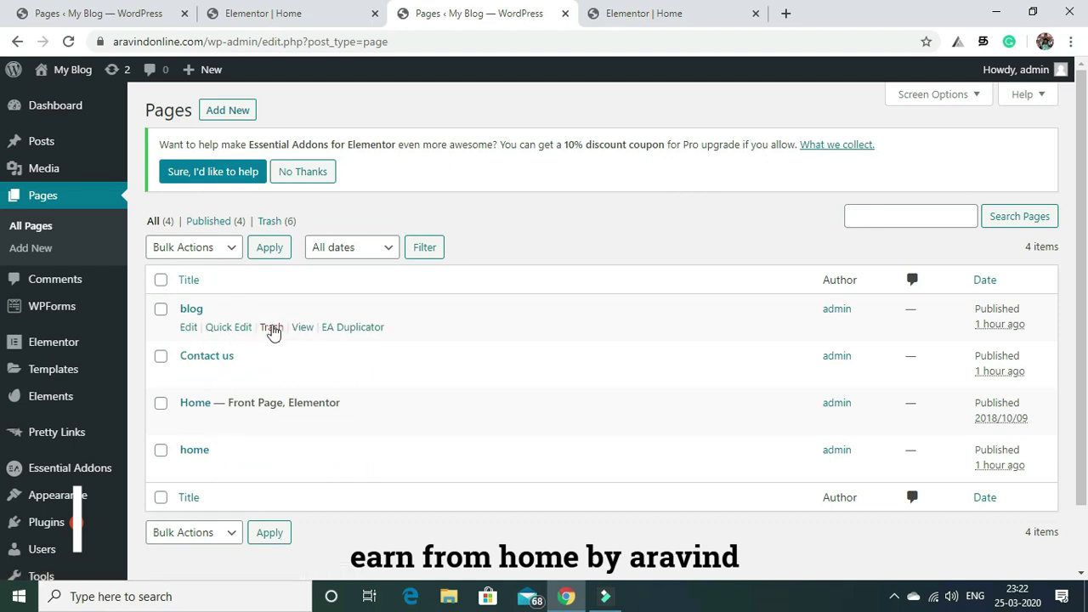
# Open the blog page for editing and set its Astra sidebar to No Sidebar and content layout to Full Width / Stretched
pyautogui.click(188, 327)
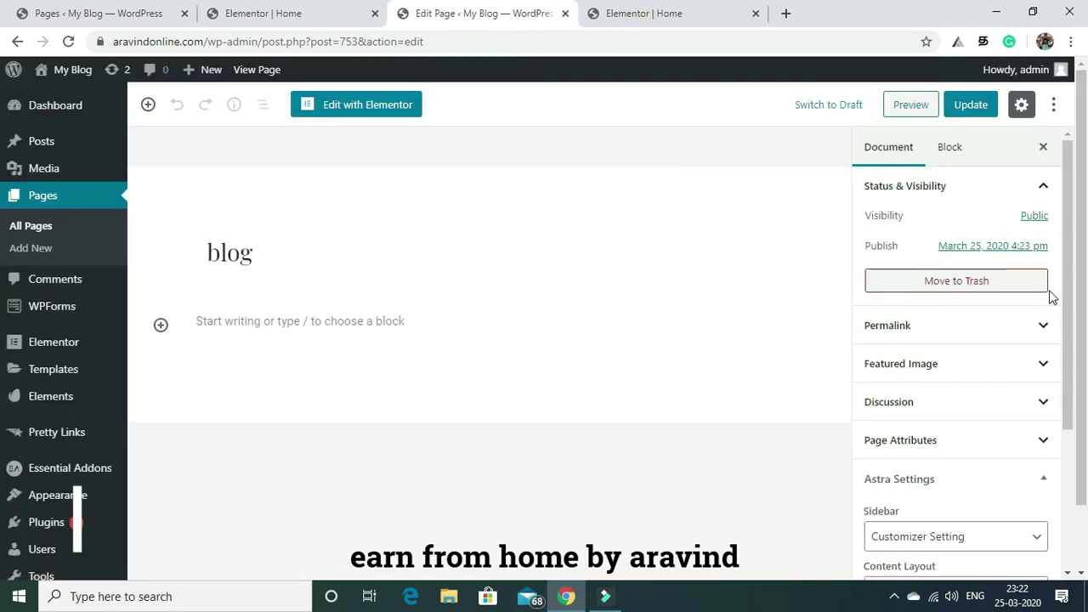
pyautogui.moveTo(1067, 238); pyautogui.dragTo(1075, 326)
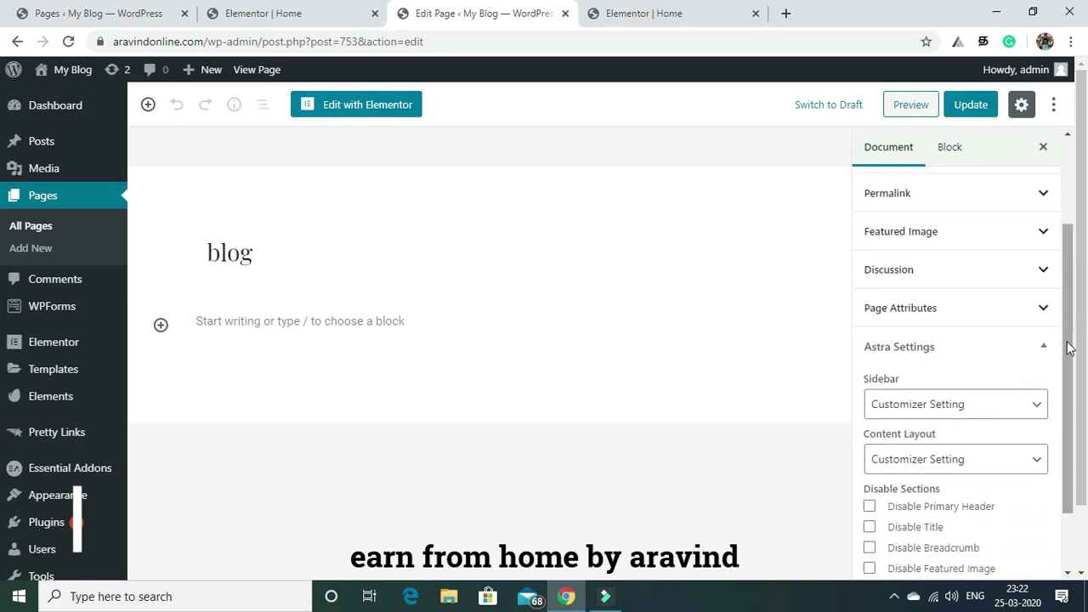
pyautogui.moveTo(1069, 346); pyautogui.dragTo(1071, 410)
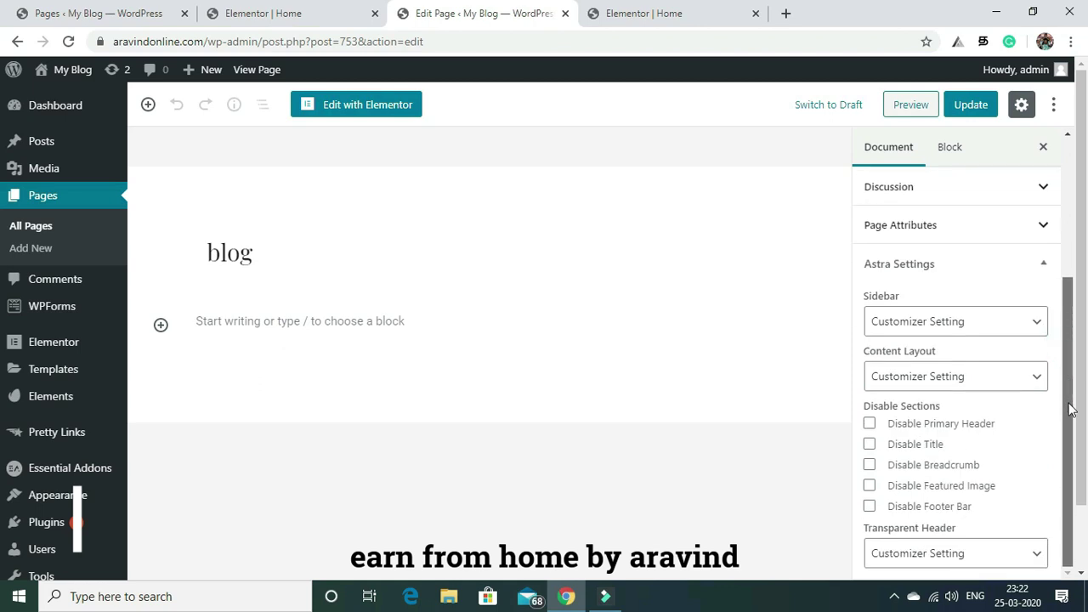
pyautogui.click(1031, 328)
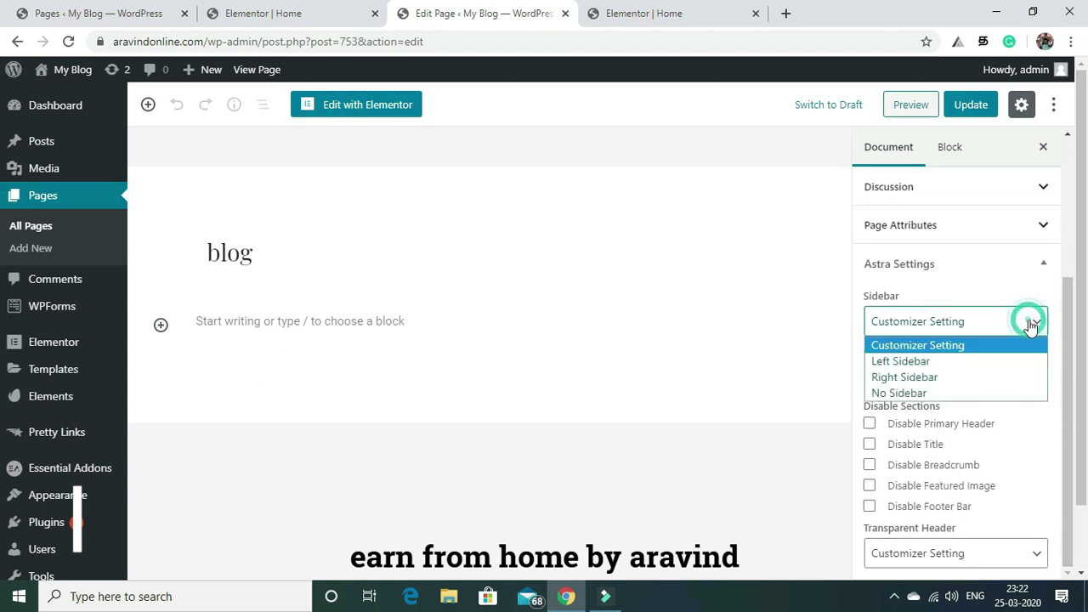
pyautogui.click(982, 394)
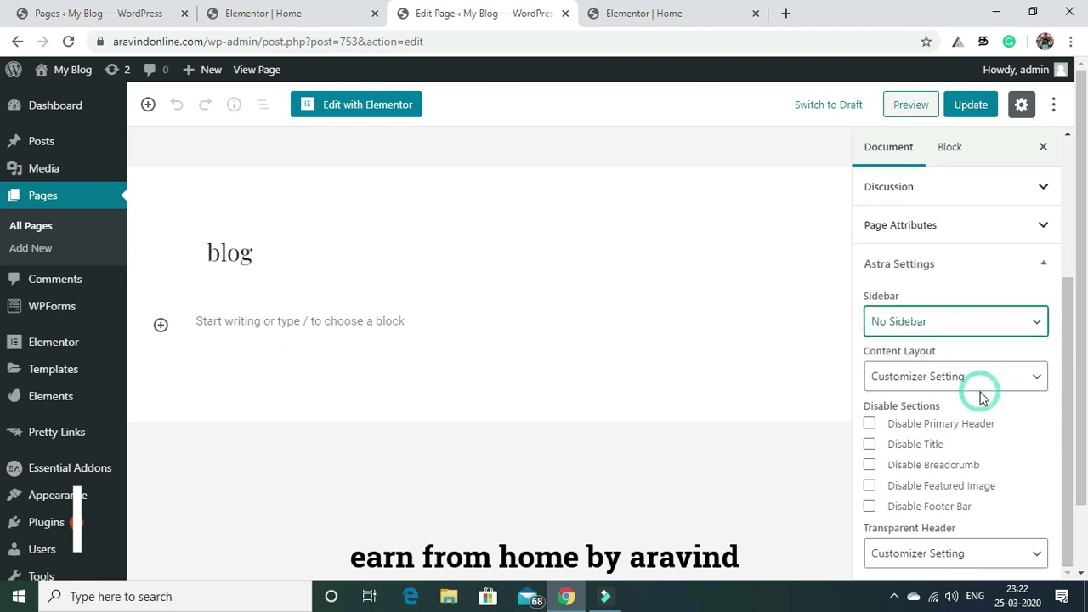
pyautogui.click(1037, 382)
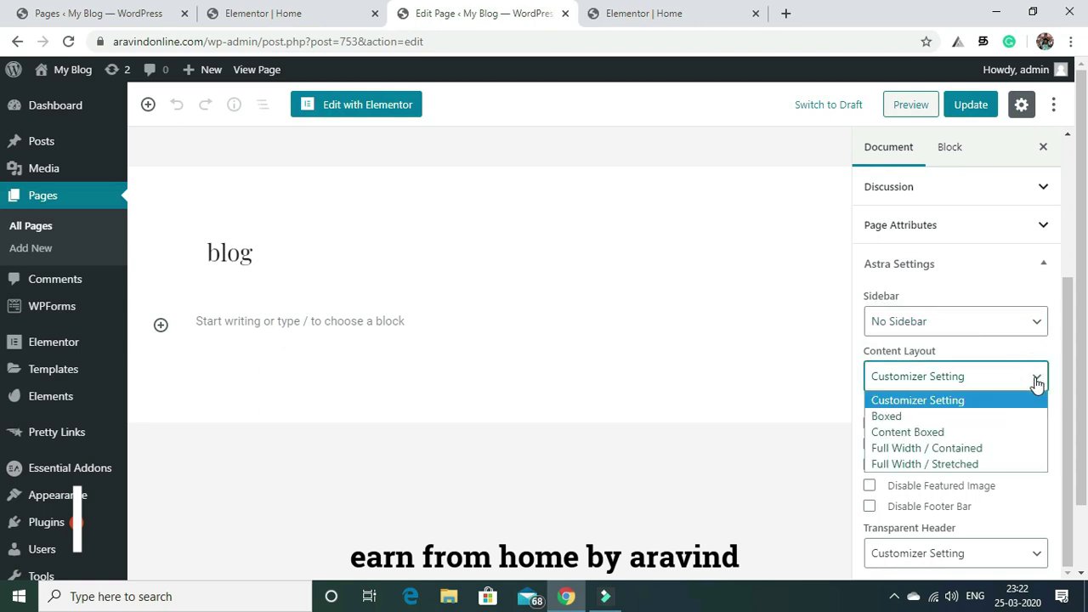
pyautogui.click(1000, 466)
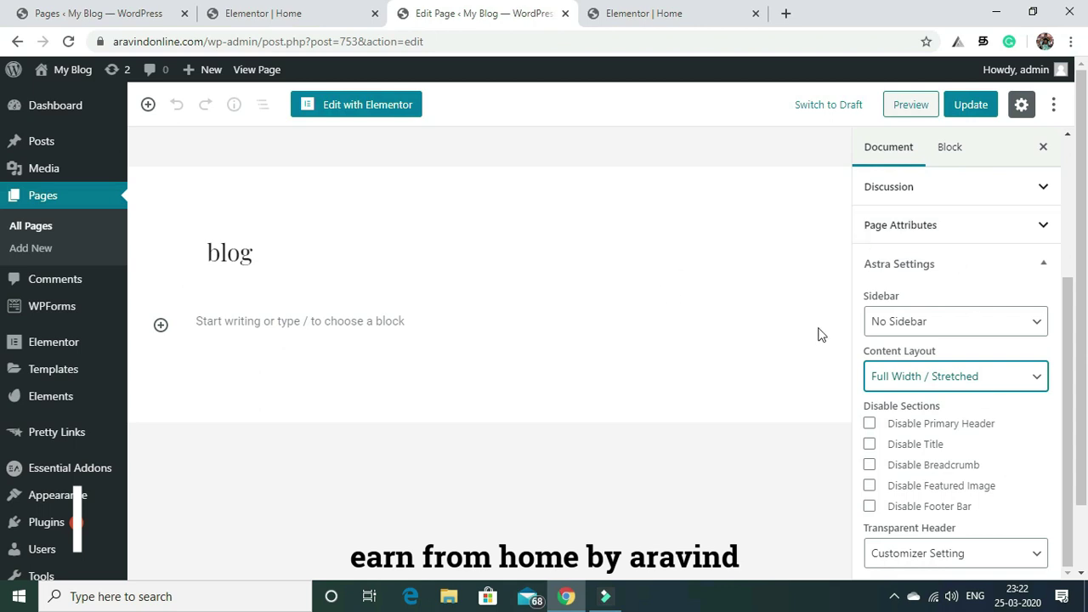
# Update the blog page and open it in the Elementor editor
pyautogui.moveTo(1069, 322); pyautogui.dragTo(781, 221)
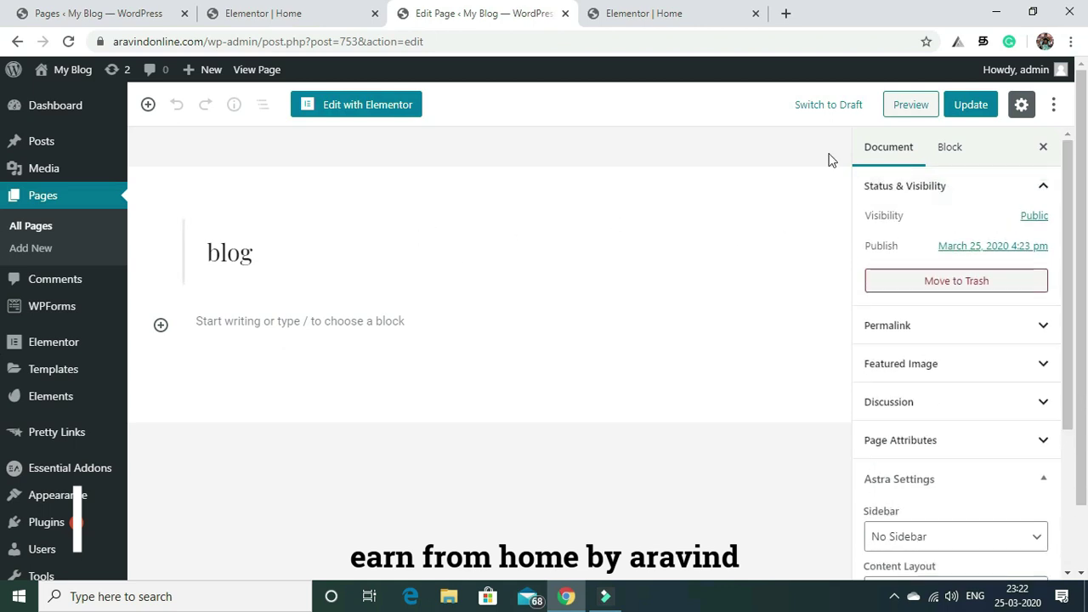
pyautogui.click(960, 107)
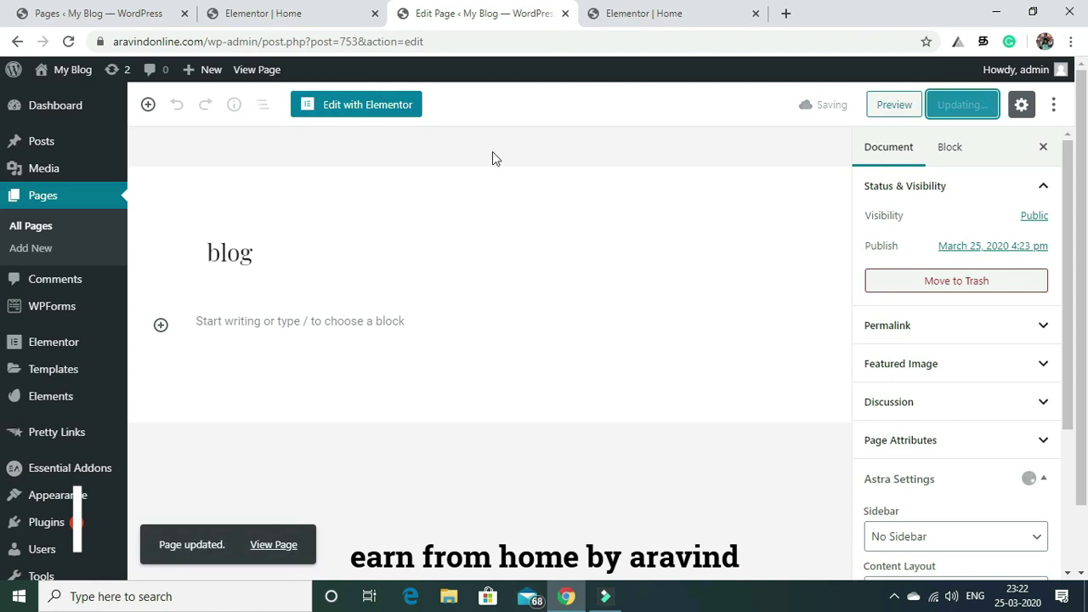
pyautogui.click(378, 109)
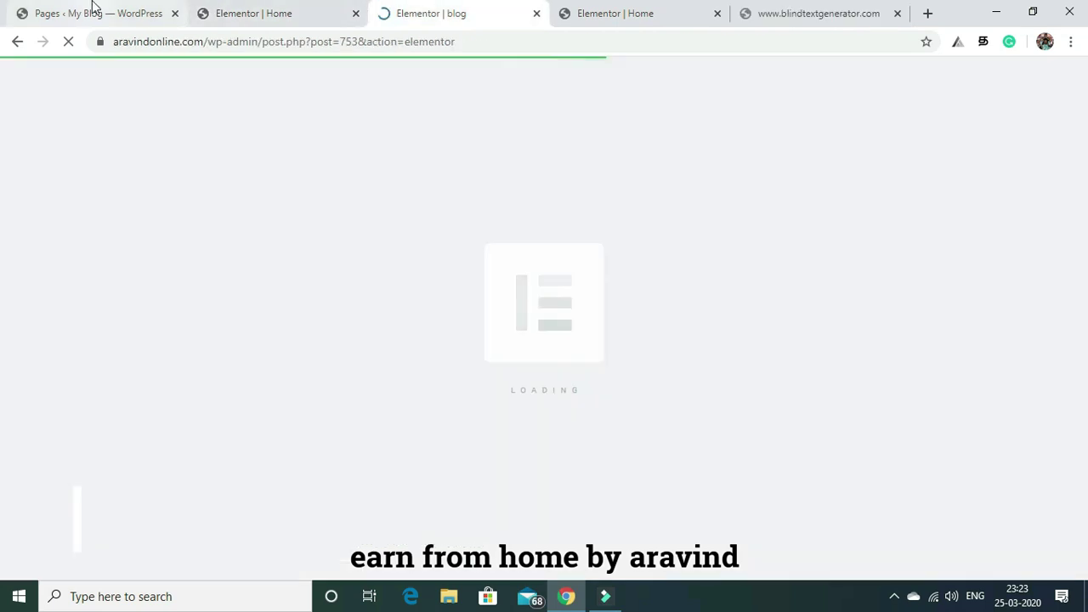
# Return to the Pages list's browser tab, open the site's General Settings and look through them down to the week start option
pyautogui.click(94, 7)
pyautogui.moveTo(66, 377)
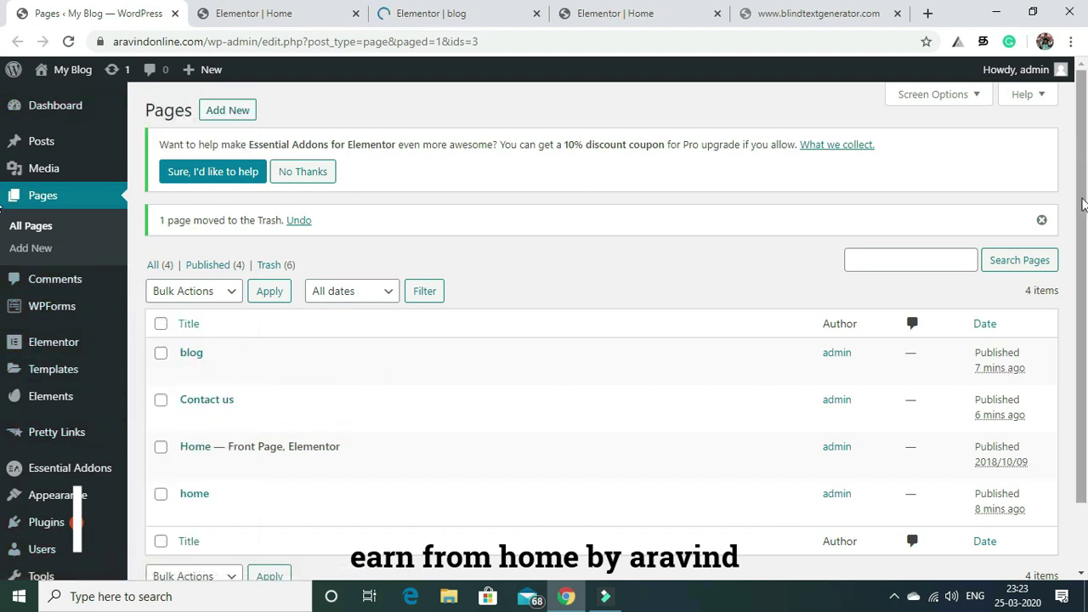
pyautogui.scroll(-1, 1082, 204)
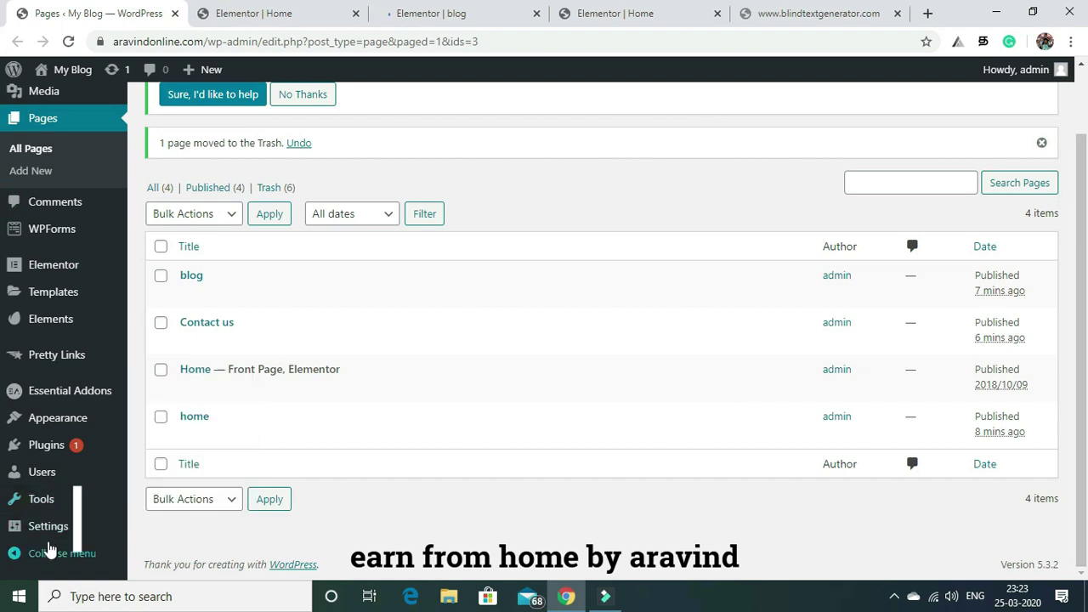
pyautogui.moveTo(50, 528)
pyautogui.click(163, 369)
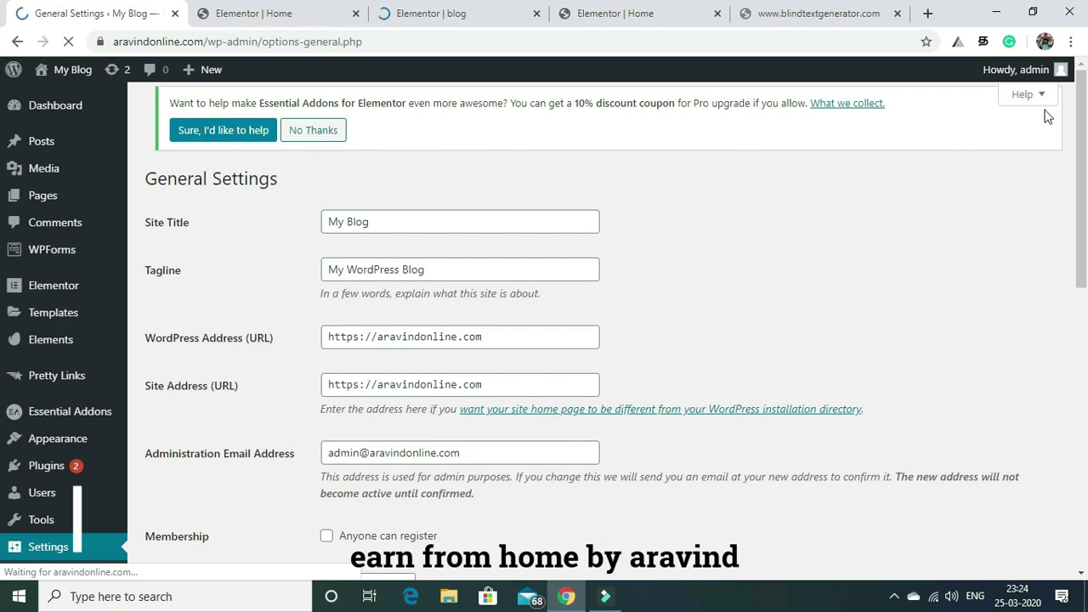
pyautogui.moveTo(1081, 126); pyautogui.dragTo(1085, 425)
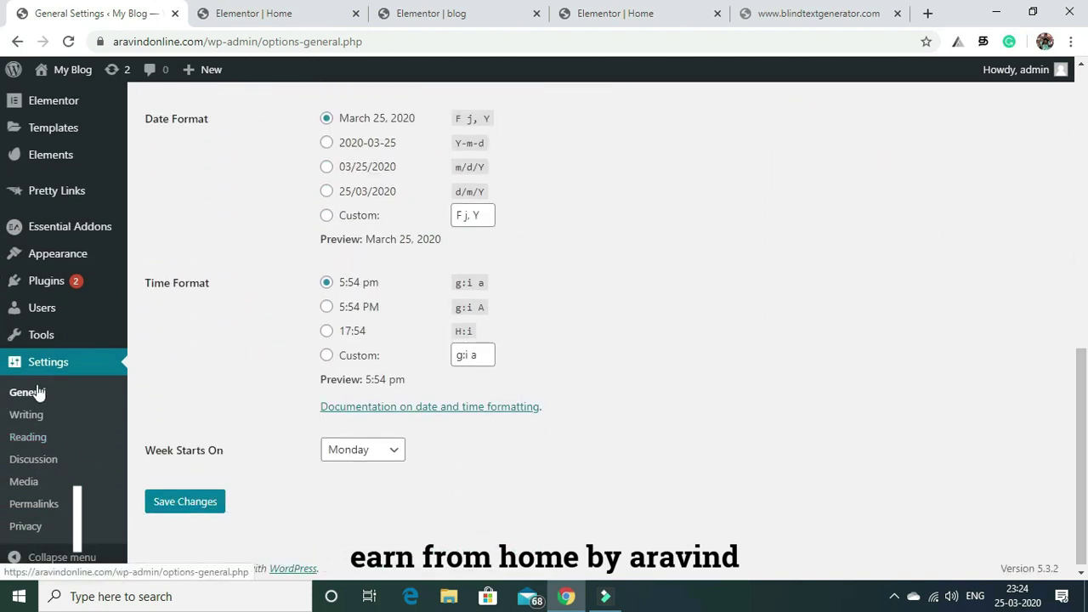
# Look over the Writing Settings, including the choices for the default post category and the update services
pyautogui.click(36, 416)
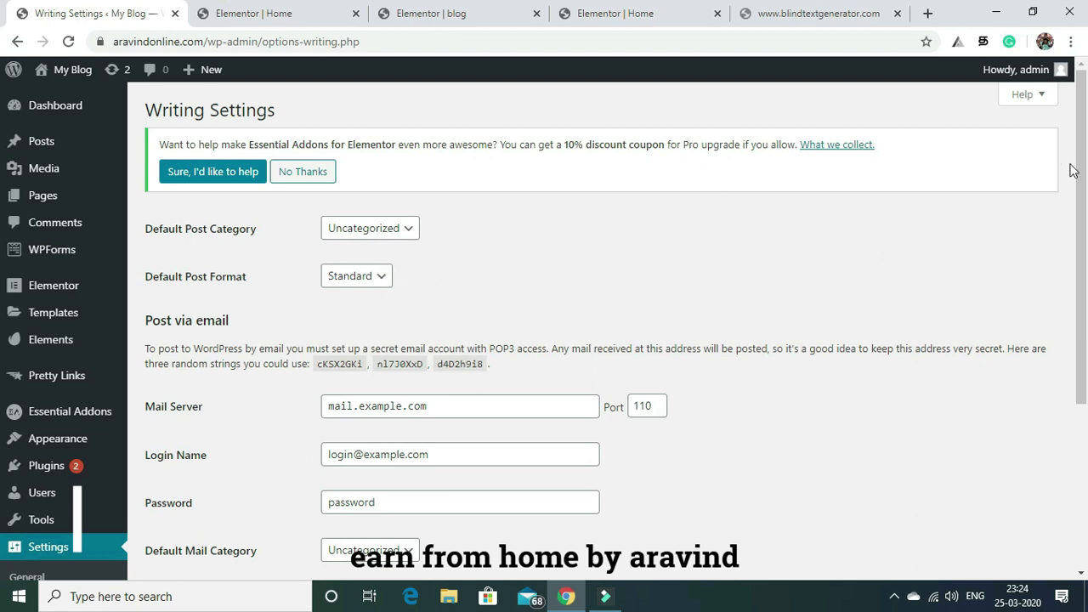
pyautogui.click(409, 229)
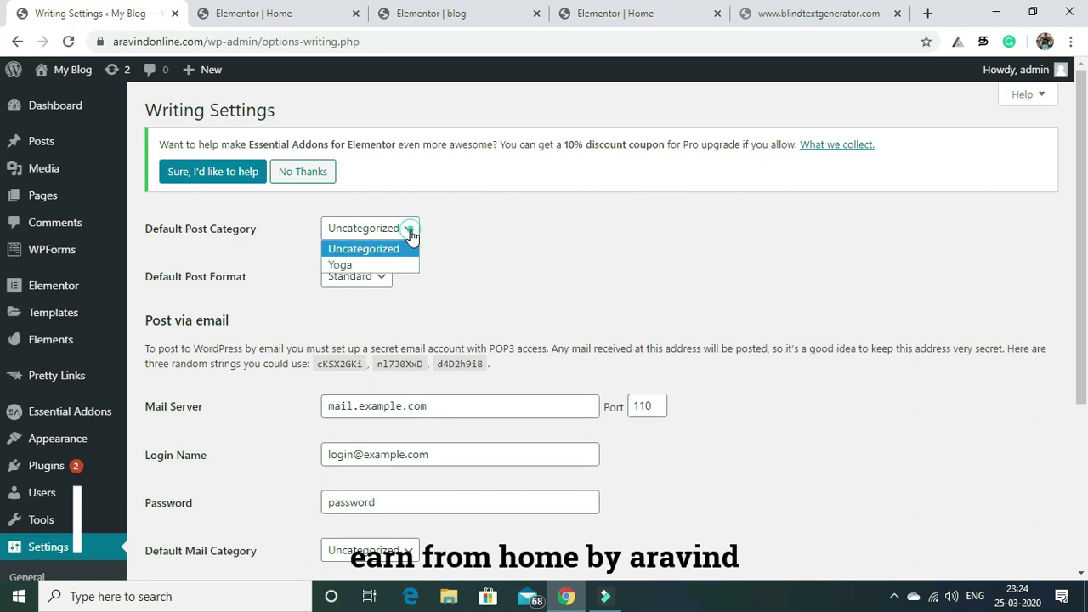
pyautogui.click(473, 221)
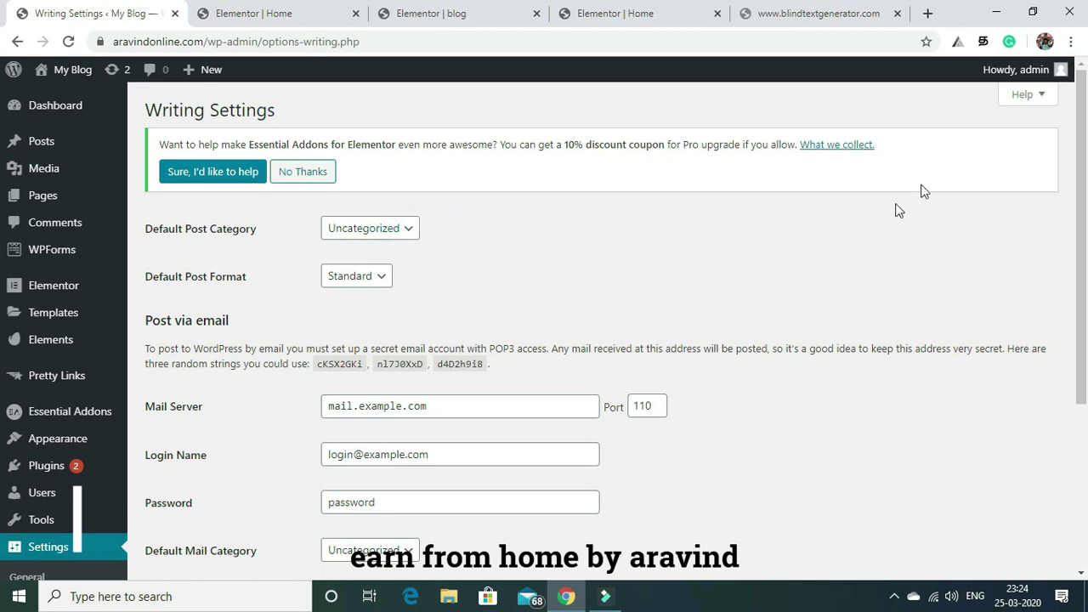
pyautogui.moveTo(1083, 137); pyautogui.dragTo(1086, 306)
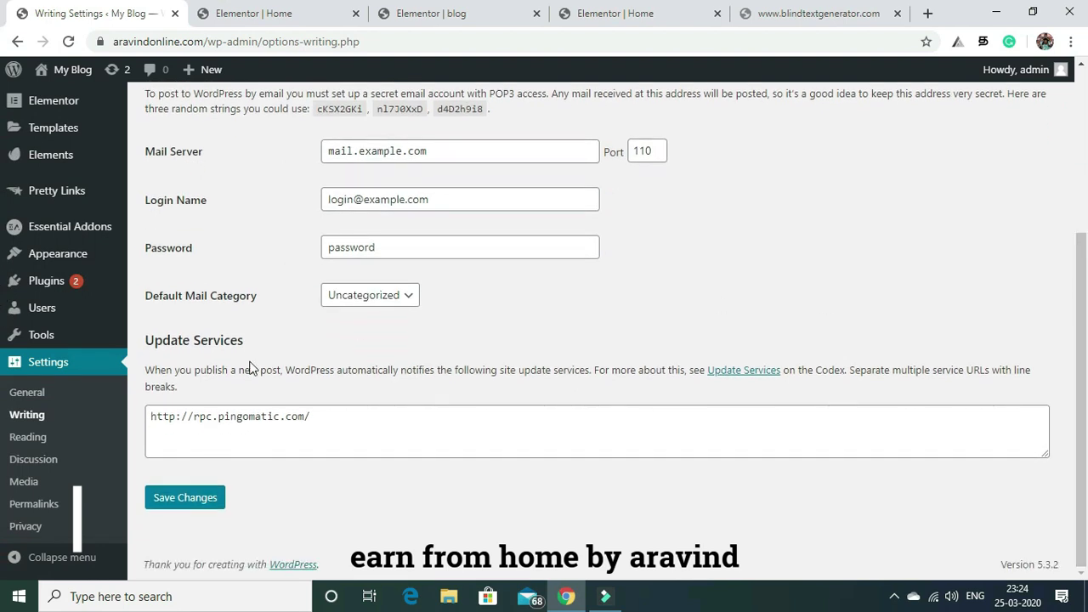
# Set the posts page to blog in the Reading Settings and save the changes
pyautogui.click(34, 440)
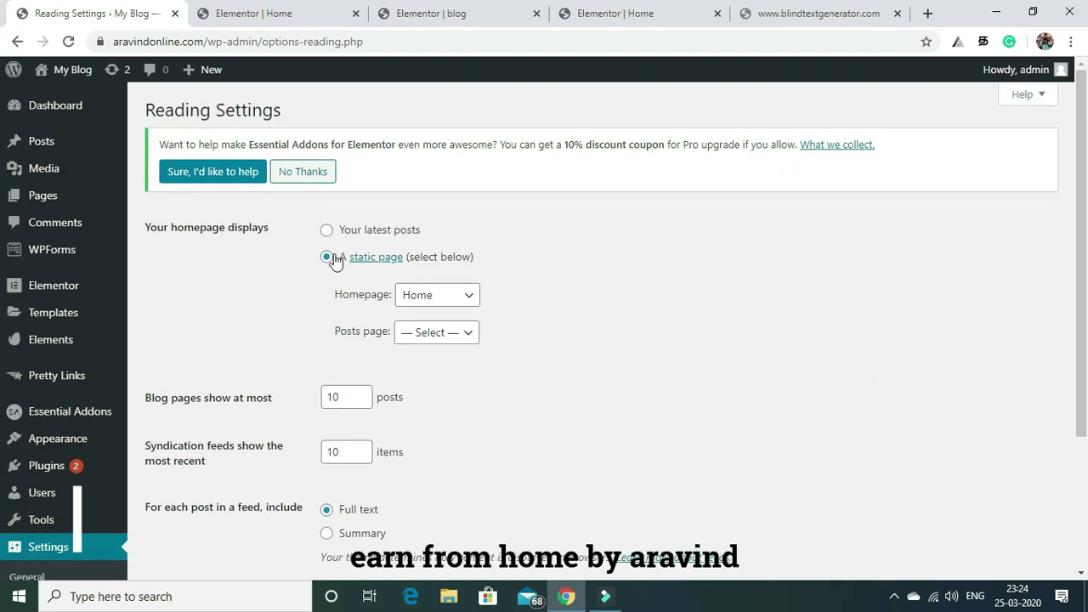
pyautogui.click(468, 335)
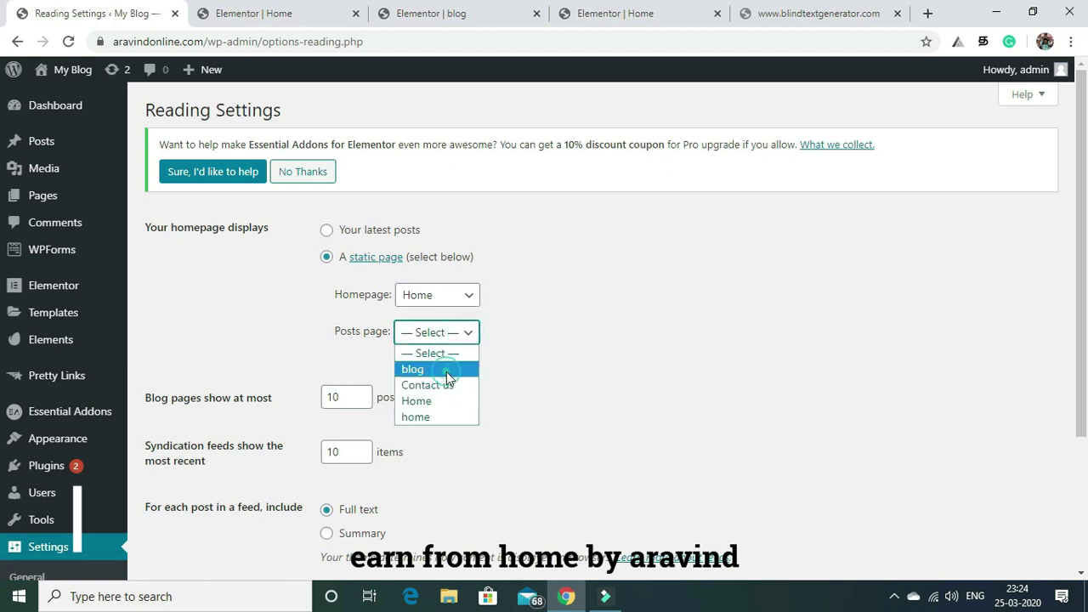
pyautogui.click(447, 370)
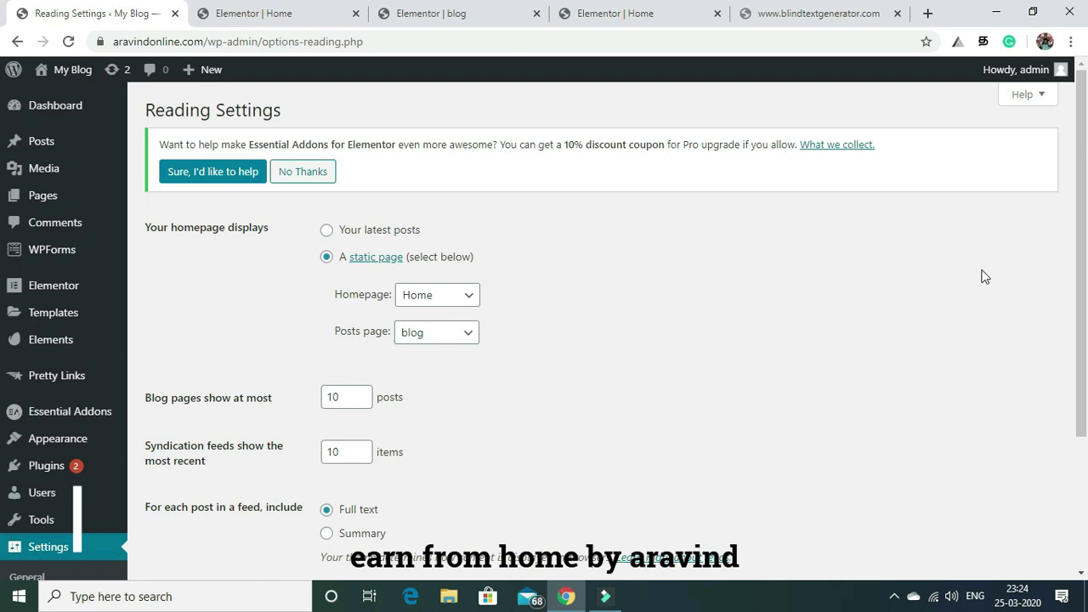
pyautogui.moveTo(1085, 134); pyautogui.dragTo(1085, 285)
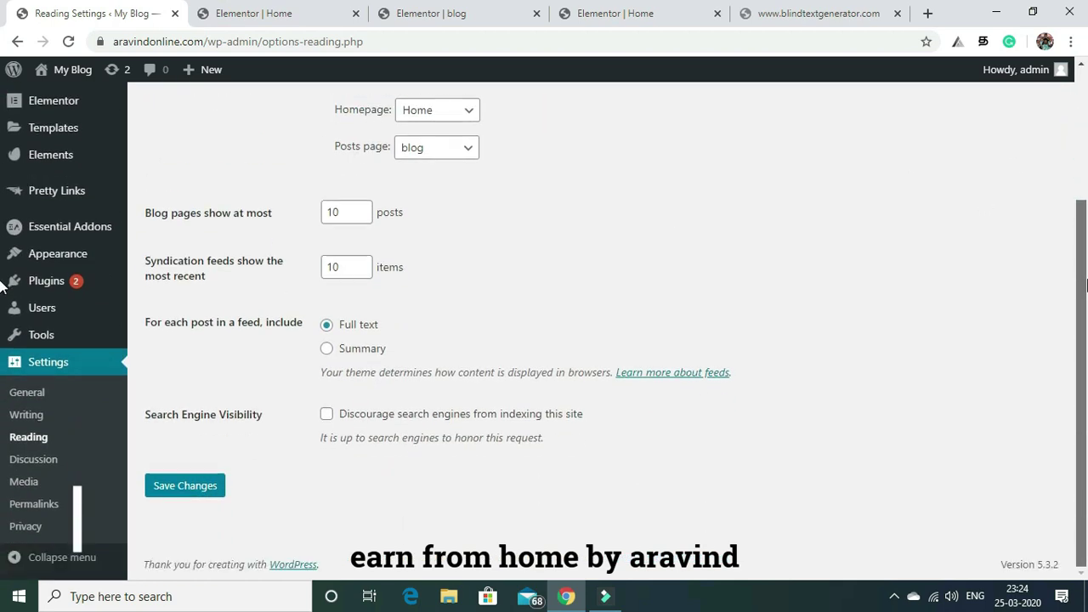
pyautogui.click(188, 486)
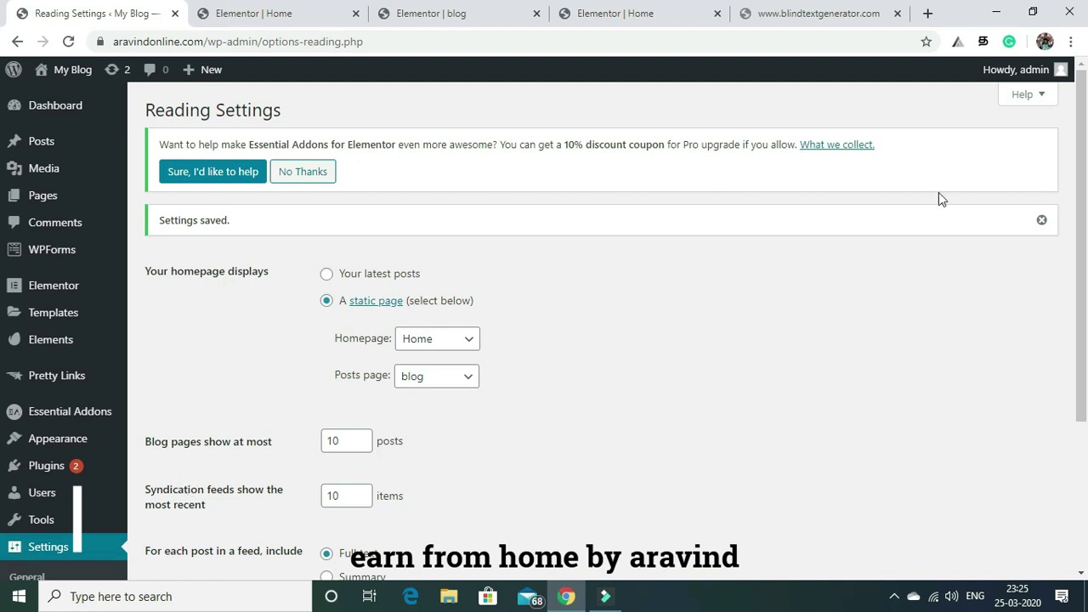
pyautogui.scroll(-3, 741, 238)
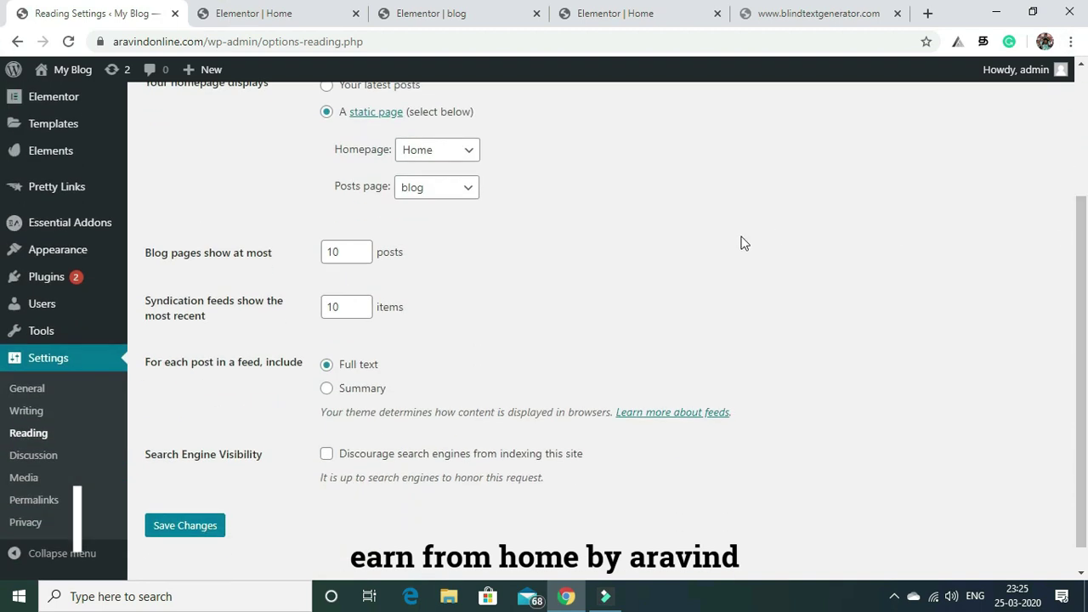
# Look through the Discussion Settings and save them, and look over the Media Settings down to the upload folder option
pyautogui.click(34, 457)
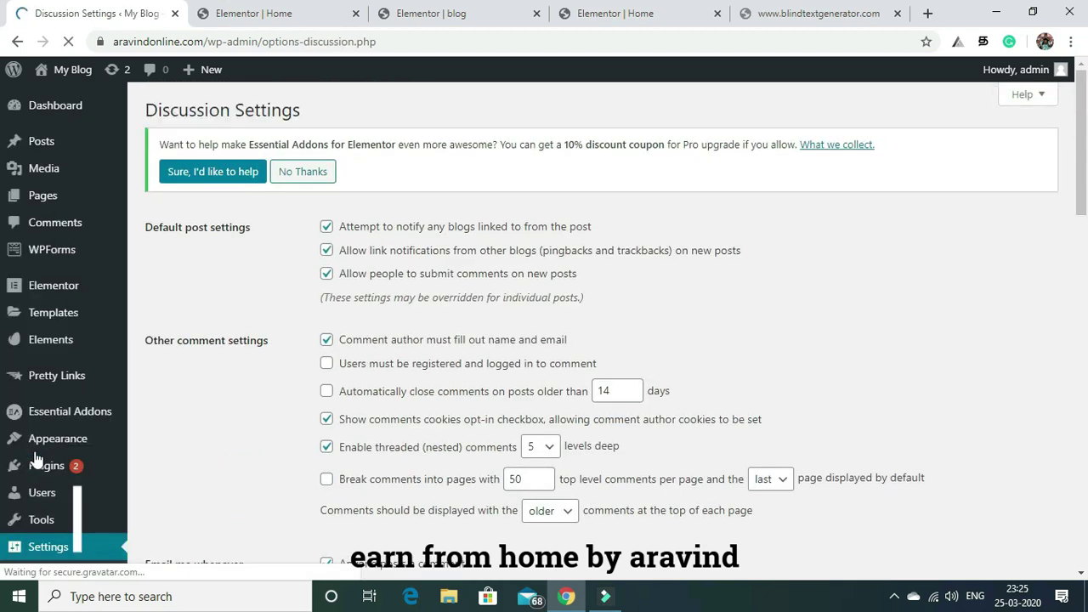
pyautogui.moveTo(1080, 141); pyautogui.dragTo(1086, 520)
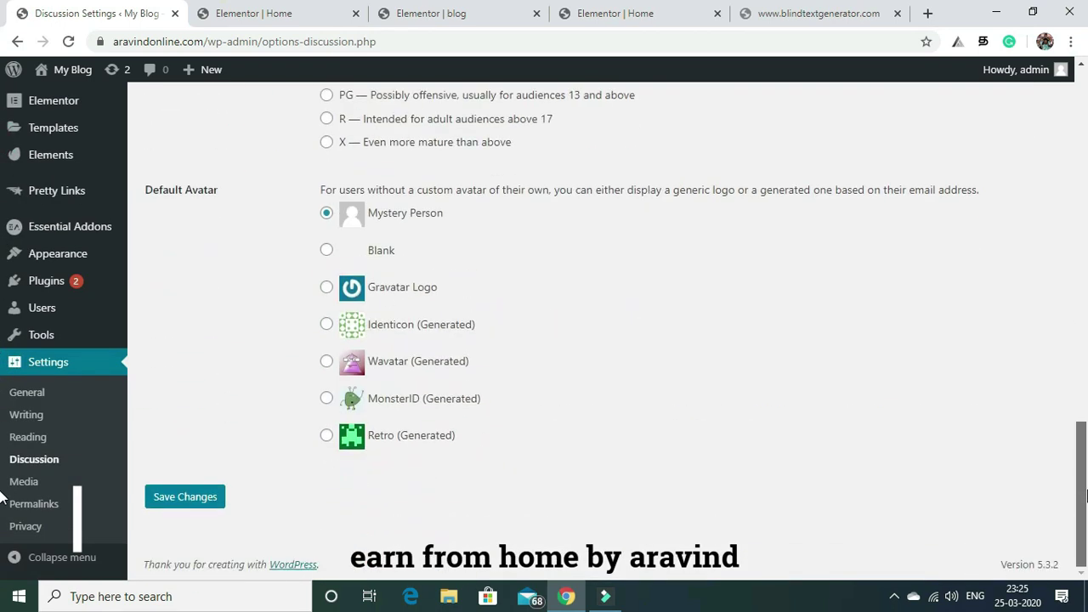
pyautogui.click(187, 497)
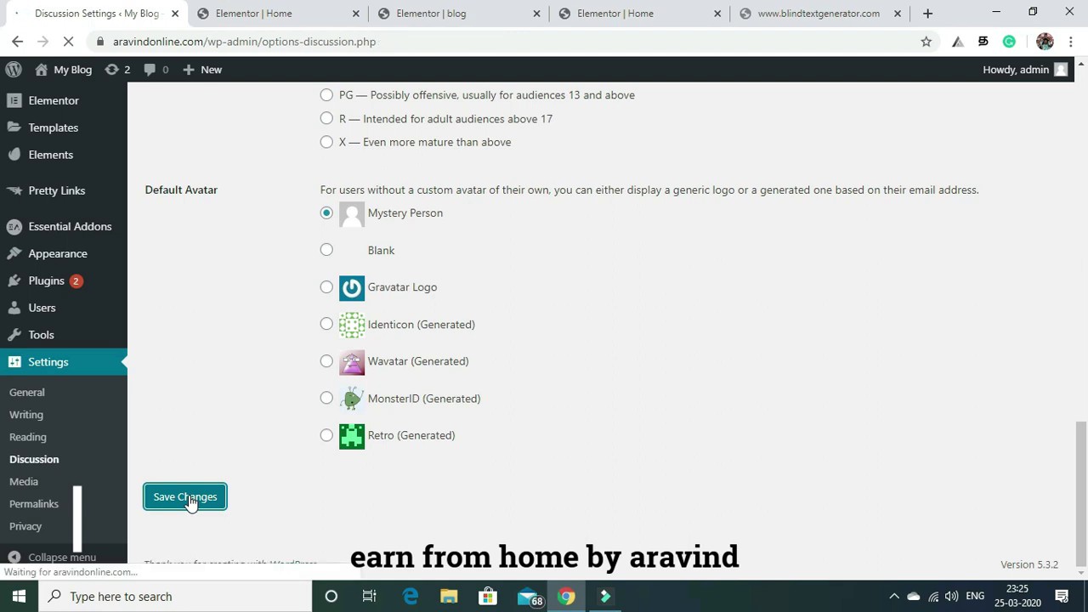
pyautogui.moveTo(1081, 111); pyautogui.dragTo(1067, 278)
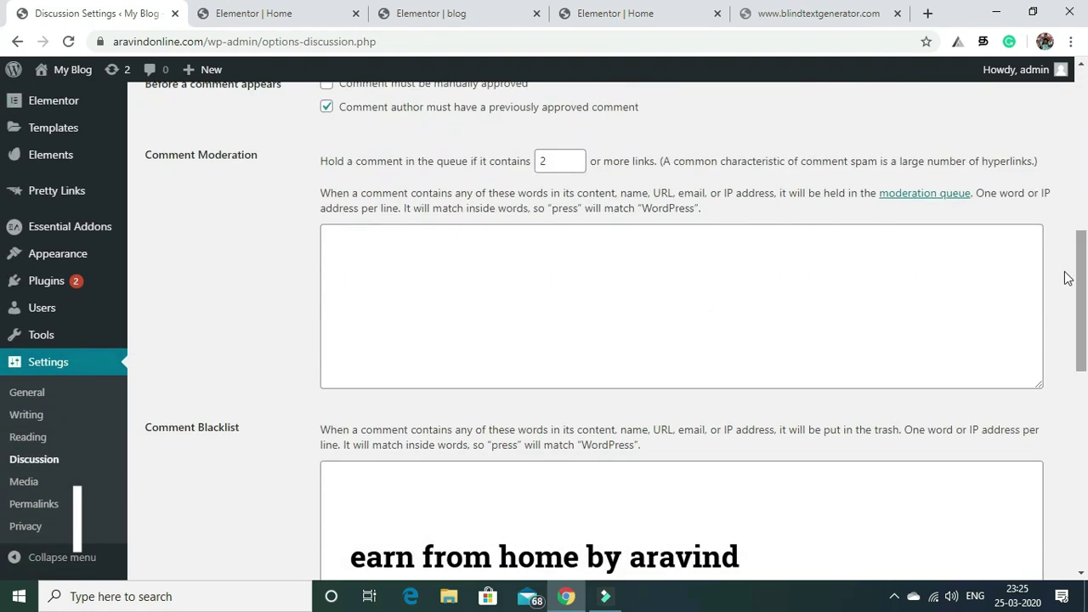
pyautogui.click(24, 482)
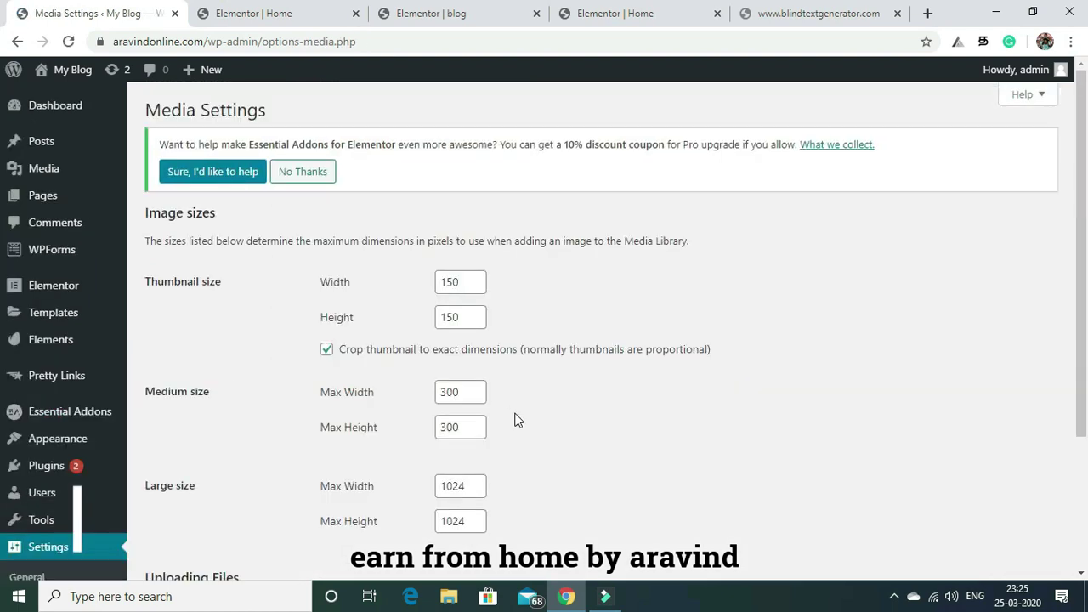
pyautogui.scroll(-3, 1076, 136)
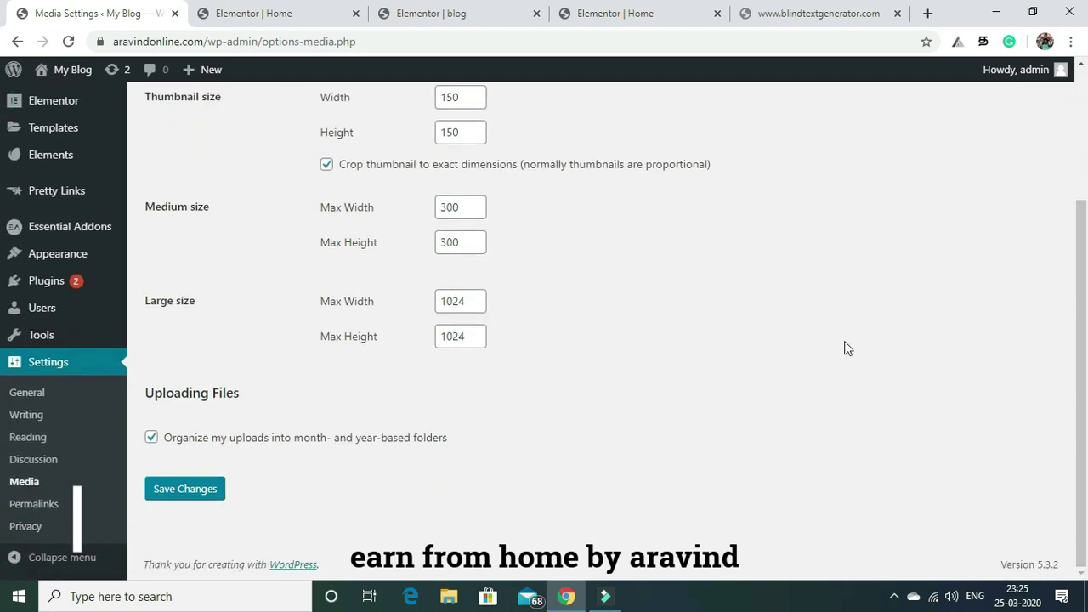
# Set the permalink structure to Post name in the Permalink Settings and save the changes
pyautogui.click(43, 506)
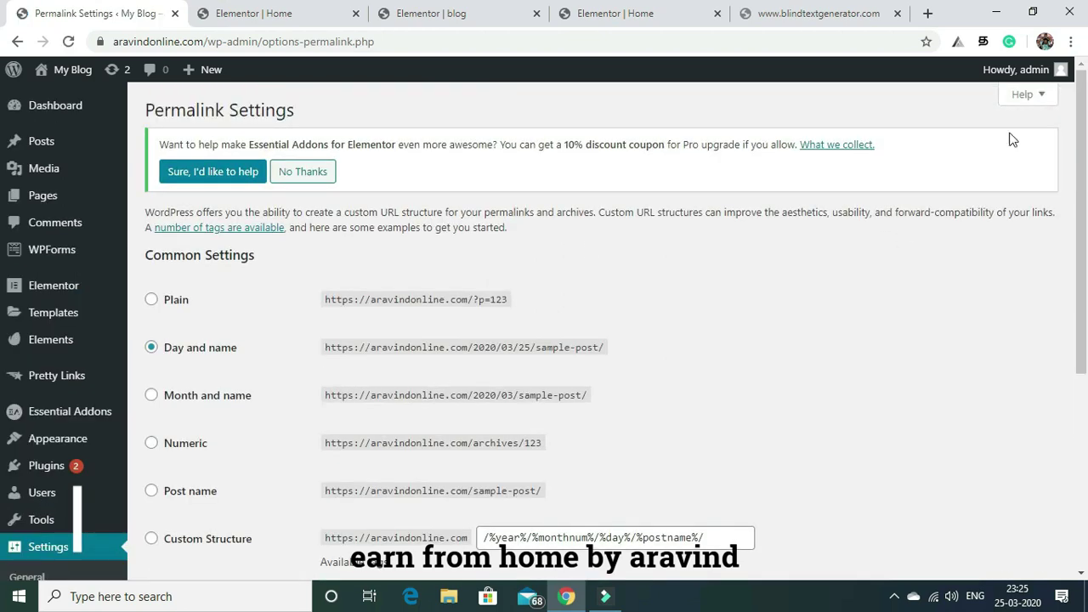
pyautogui.moveTo(1084, 116); pyautogui.dragTo(1083, 195)
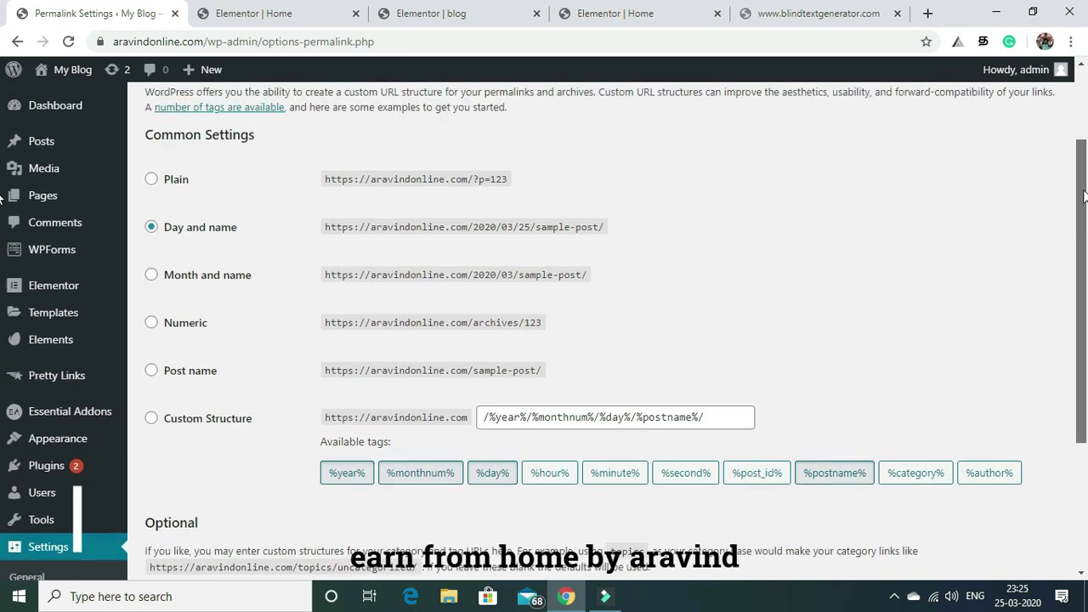
pyautogui.click(151, 372)
pyautogui.moveTo(1084, 197); pyautogui.dragTo(1086, 320)
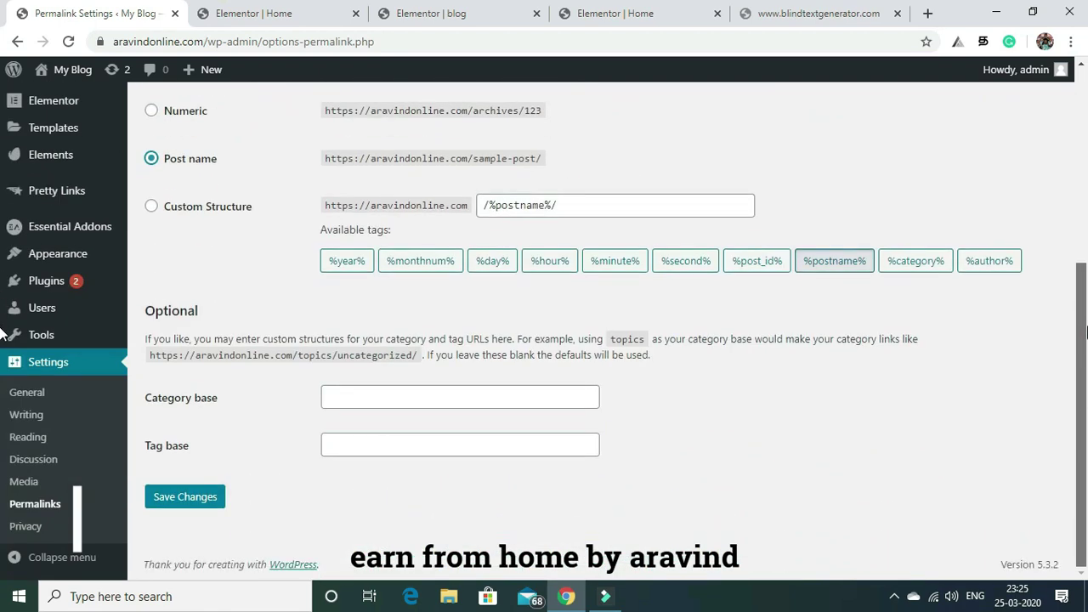
pyautogui.click(168, 498)
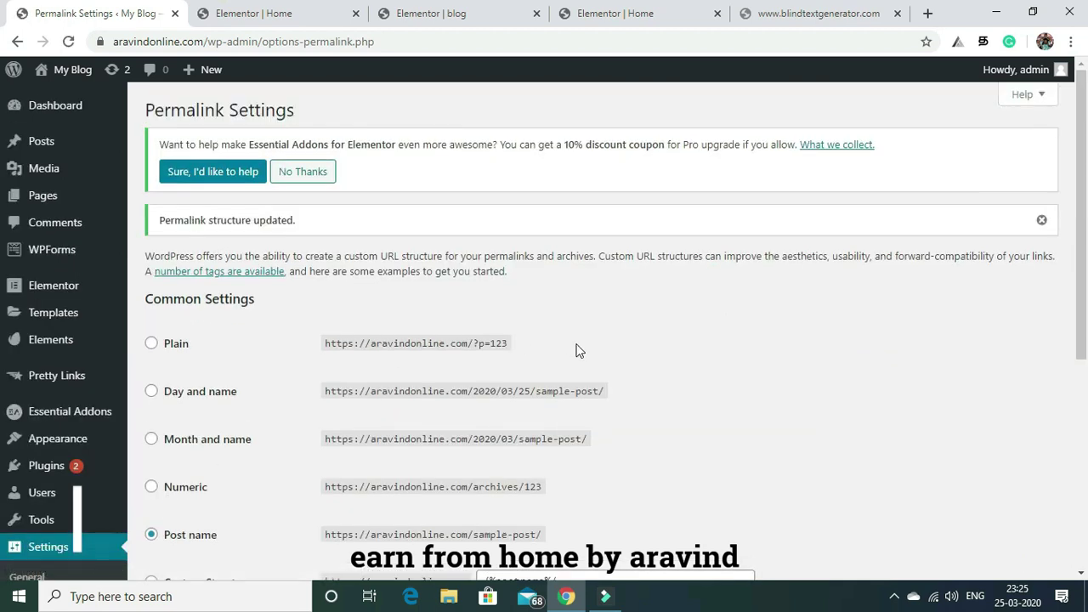
pyautogui.scroll(-5, 736, 433)
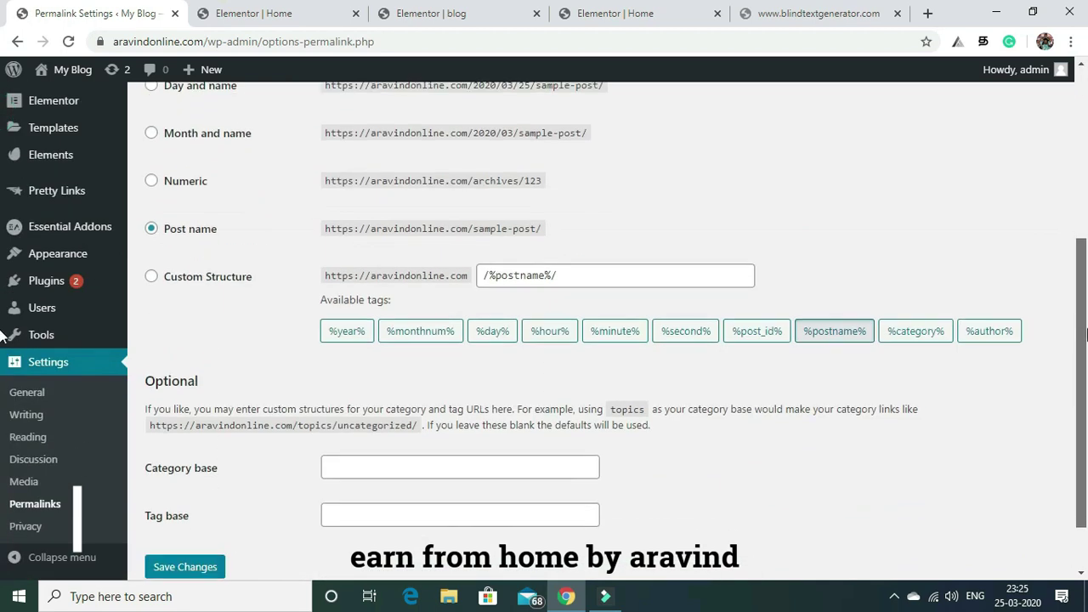
# Open the Privacy Settings and look at the pages offered as the Privacy Policy page
pyautogui.click(21, 527)
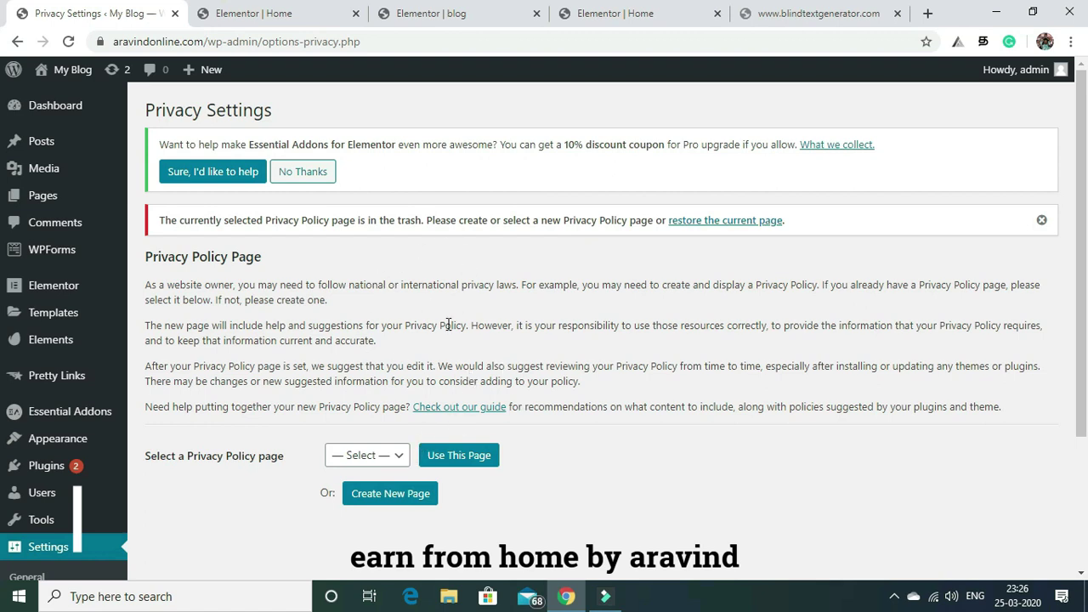
pyautogui.click(395, 457)
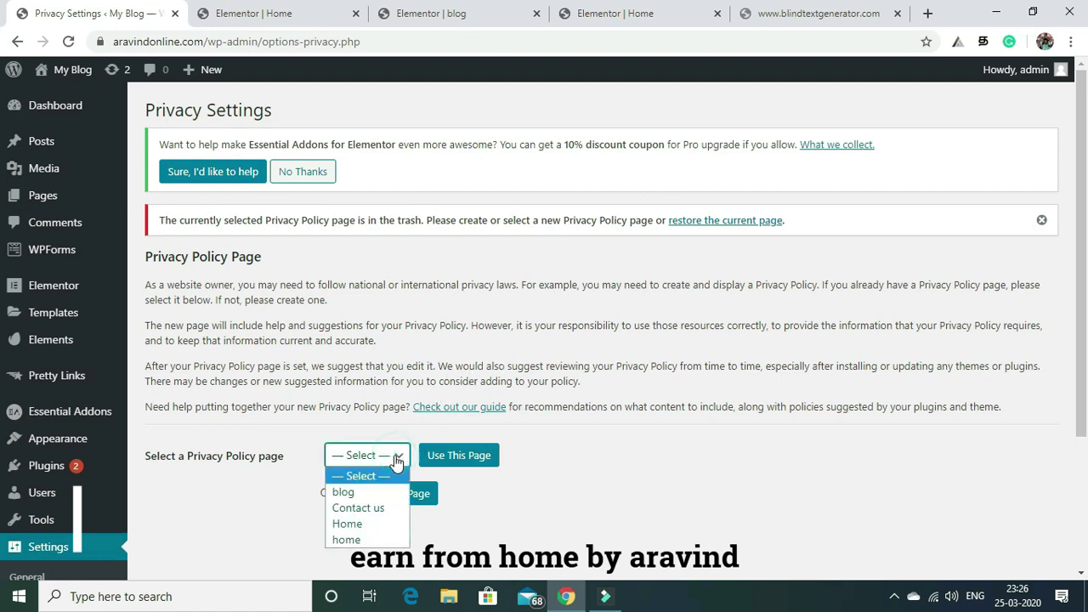
pyautogui.click(395, 459)
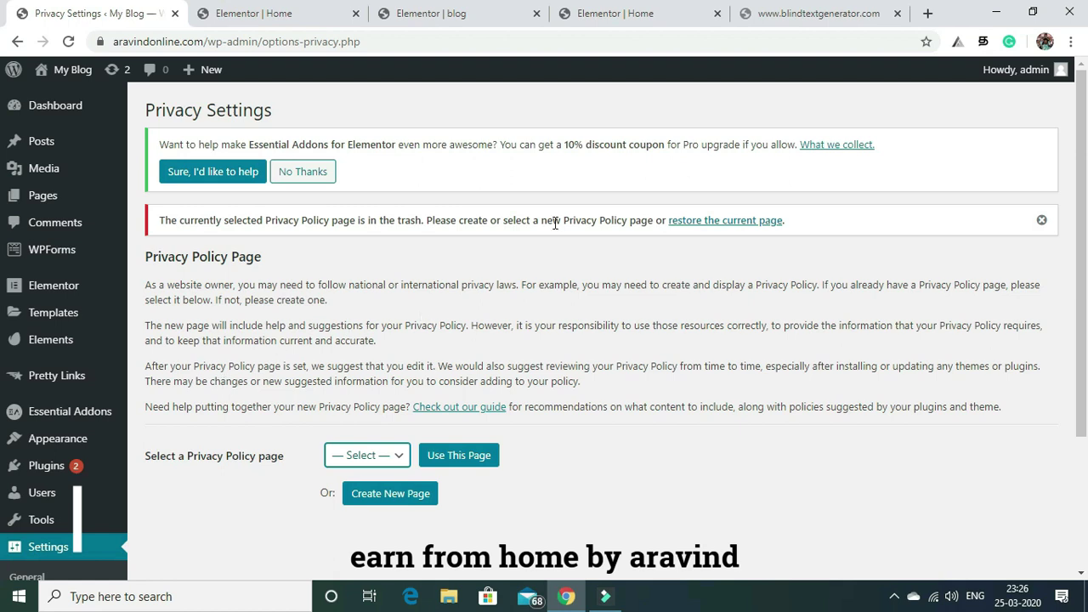
# Return to the blog page's Elementor tab, add a single-column section and place a Heading widget in it
pyautogui.click(451, 10)
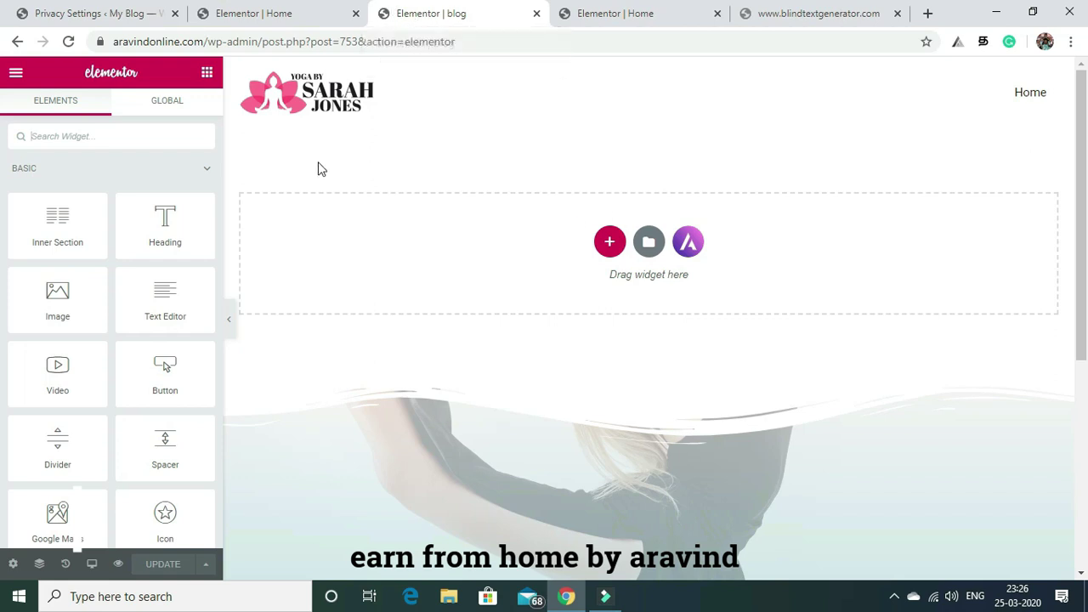
pyautogui.click(608, 243)
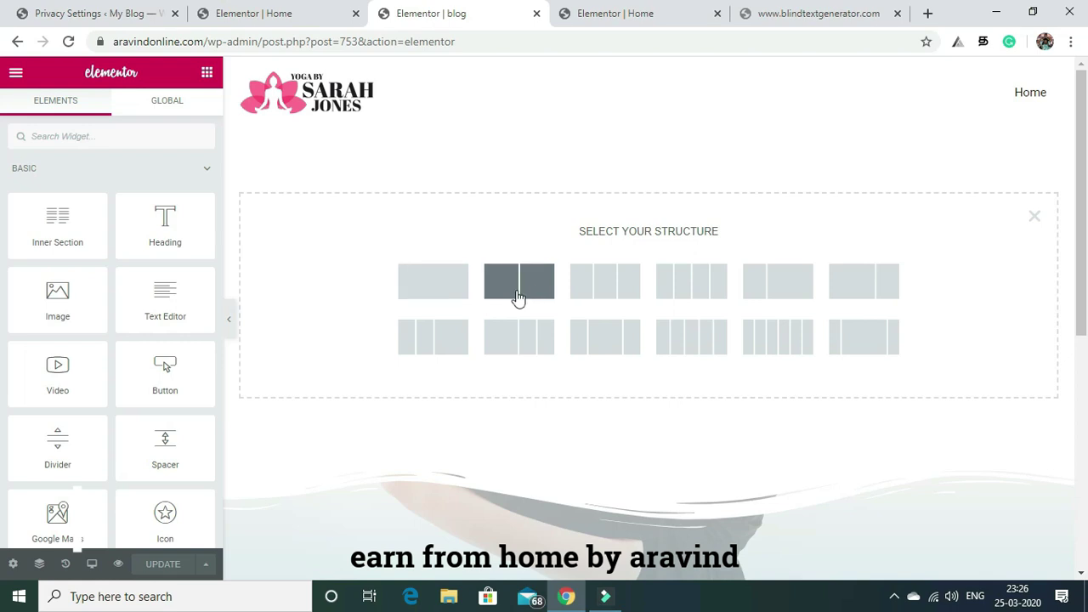
pyautogui.click(441, 288)
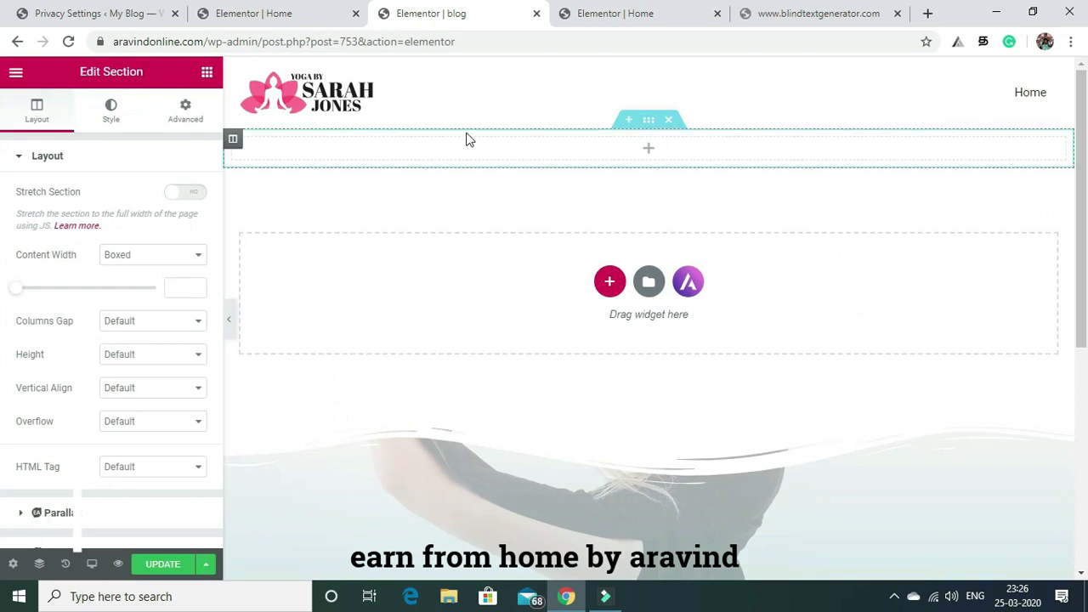
pyautogui.click(207, 71)
pyautogui.moveTo(165, 238); pyautogui.dragTo(566, 153)
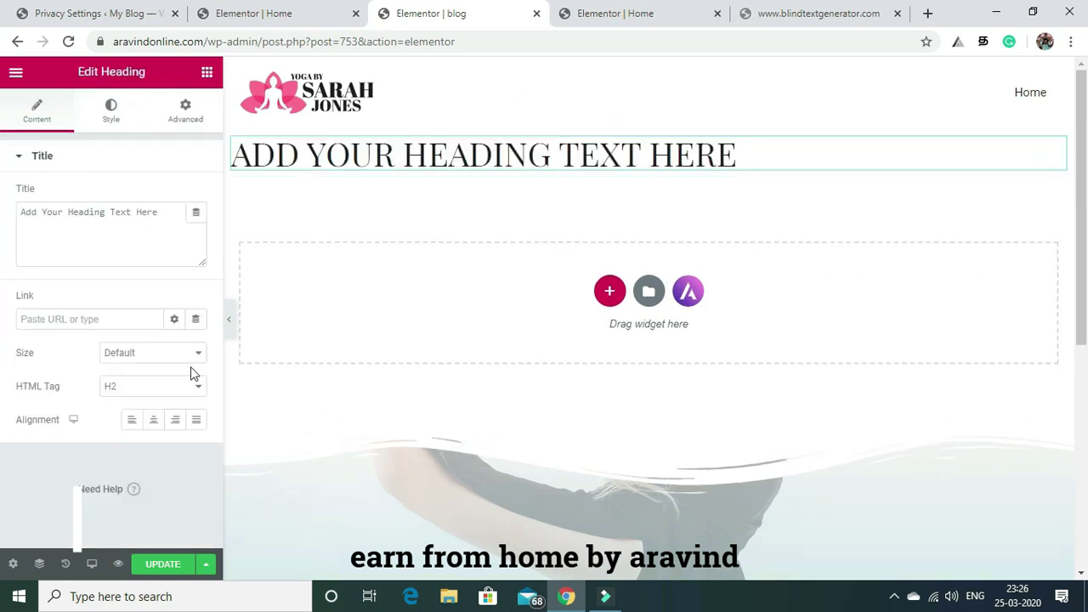
# Add a second single-column section below the heading and place an Image widget in it
pyautogui.click(609, 290)
pyautogui.click(445, 330)
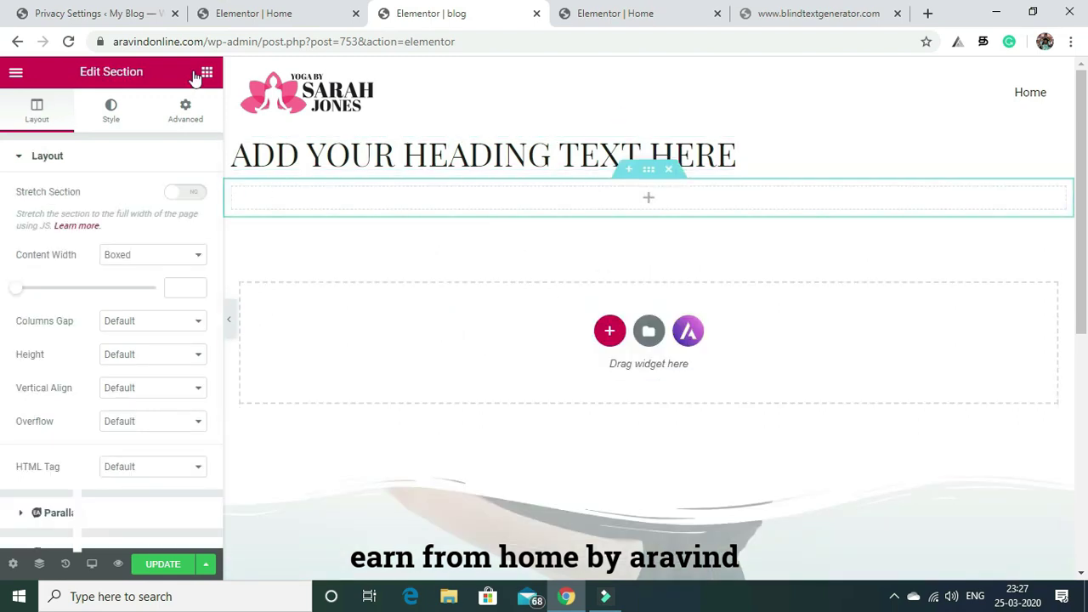
pyautogui.click(206, 73)
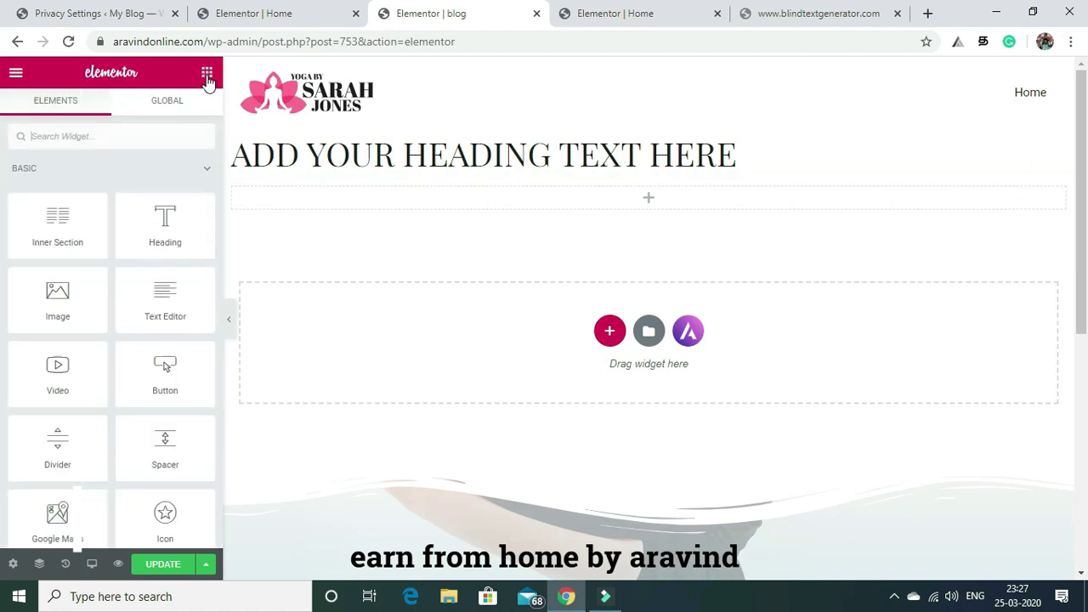
pyautogui.moveTo(76, 309); pyautogui.dragTo(626, 201)
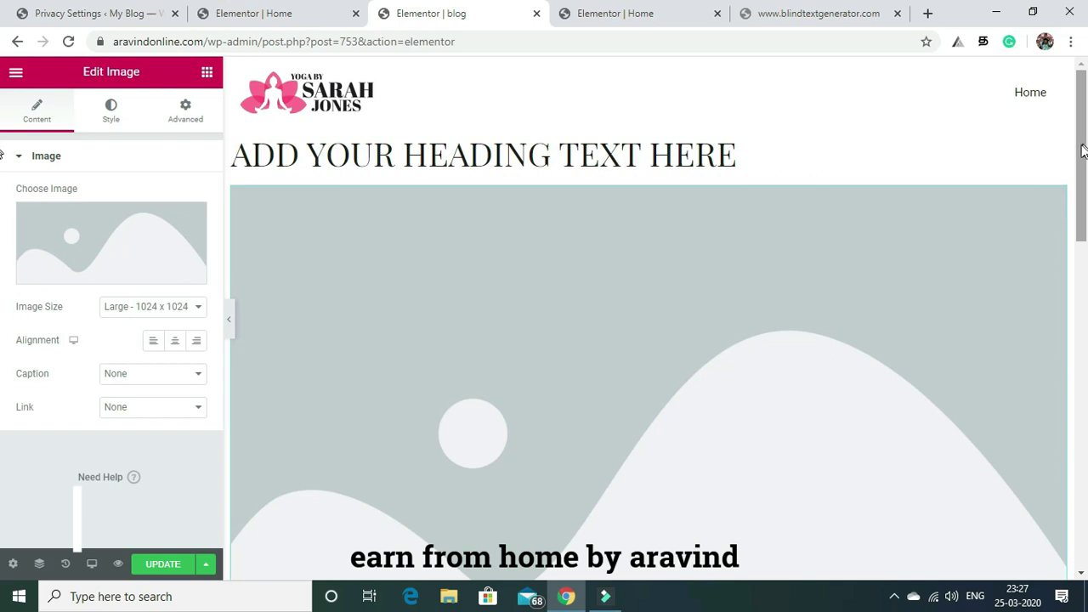
# Set the new Image widget's image size to Medium - 300 x 300
pyautogui.click(197, 311)
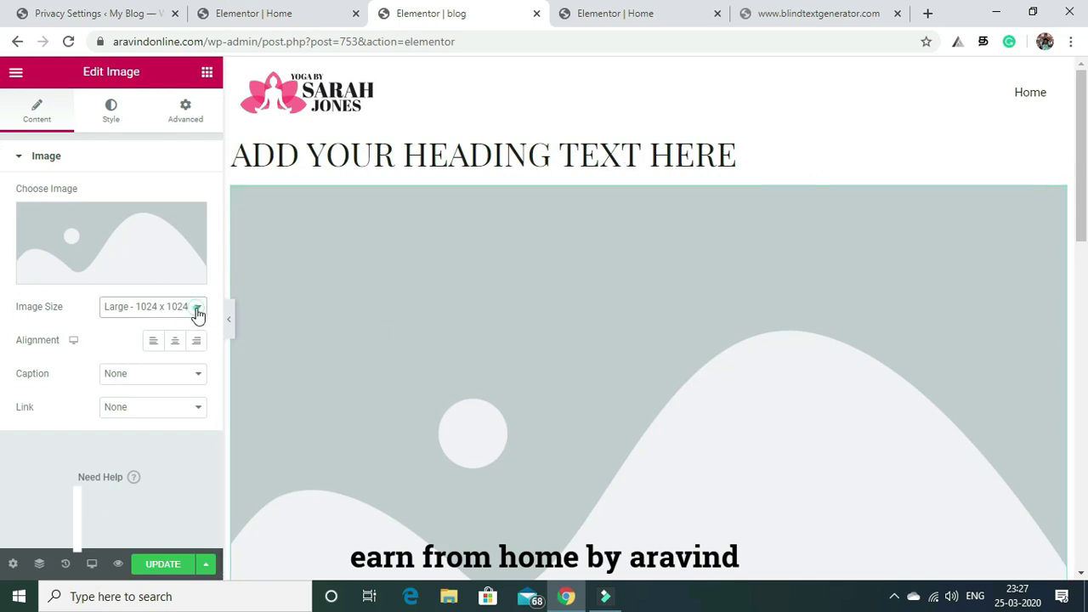
pyautogui.click(196, 311)
pyautogui.click(198, 311)
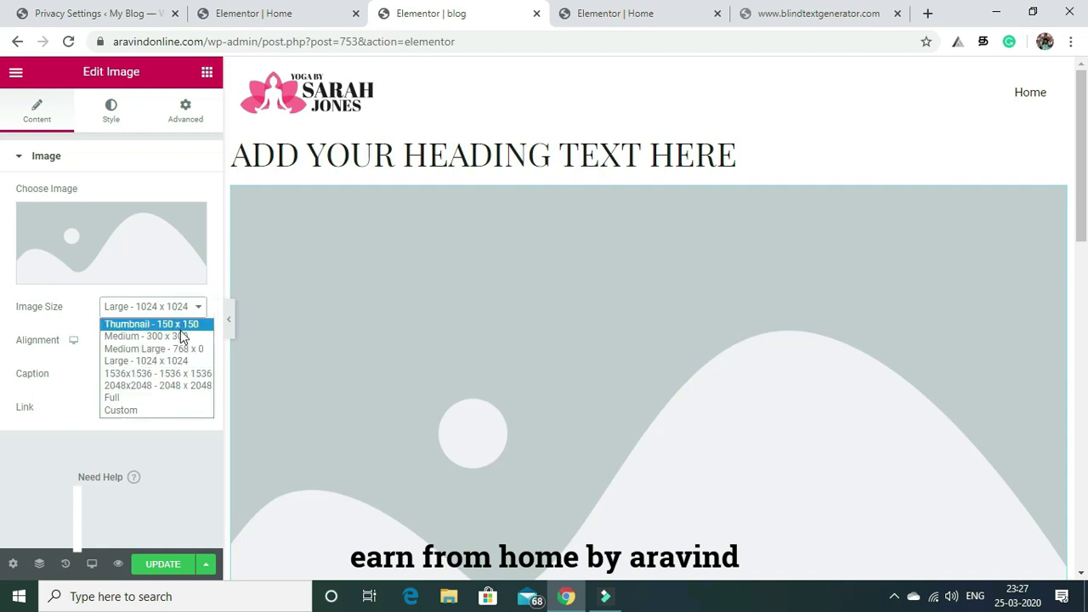
pyautogui.click(178, 337)
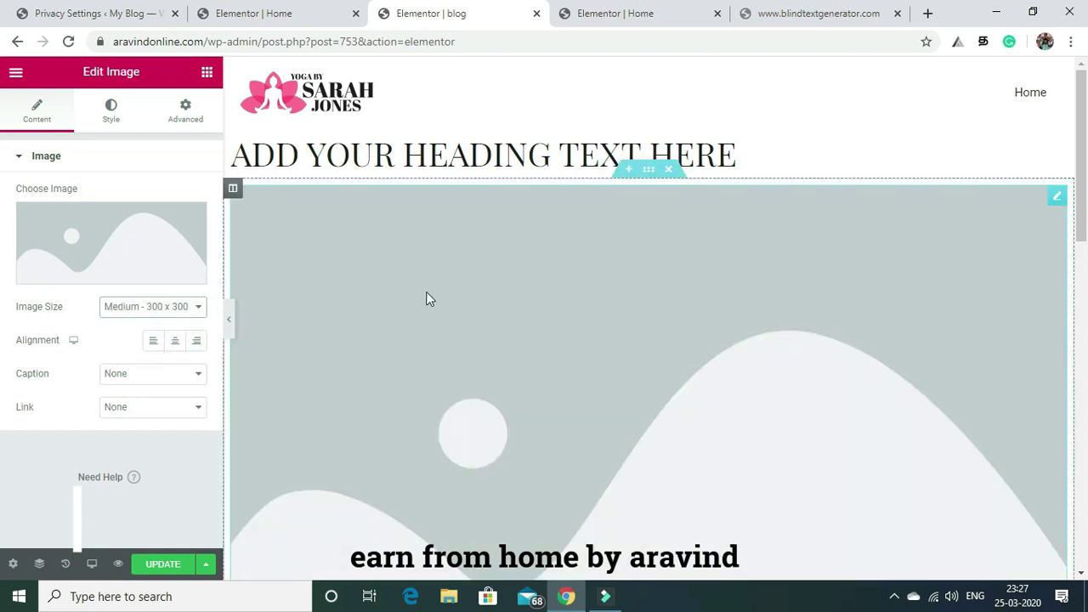
pyautogui.click(109, 347)
# Add a third single-column section below the image, browse the available widgets and place a Text Editor widget in the section
pyautogui.scroll(-7, 1086, 168)
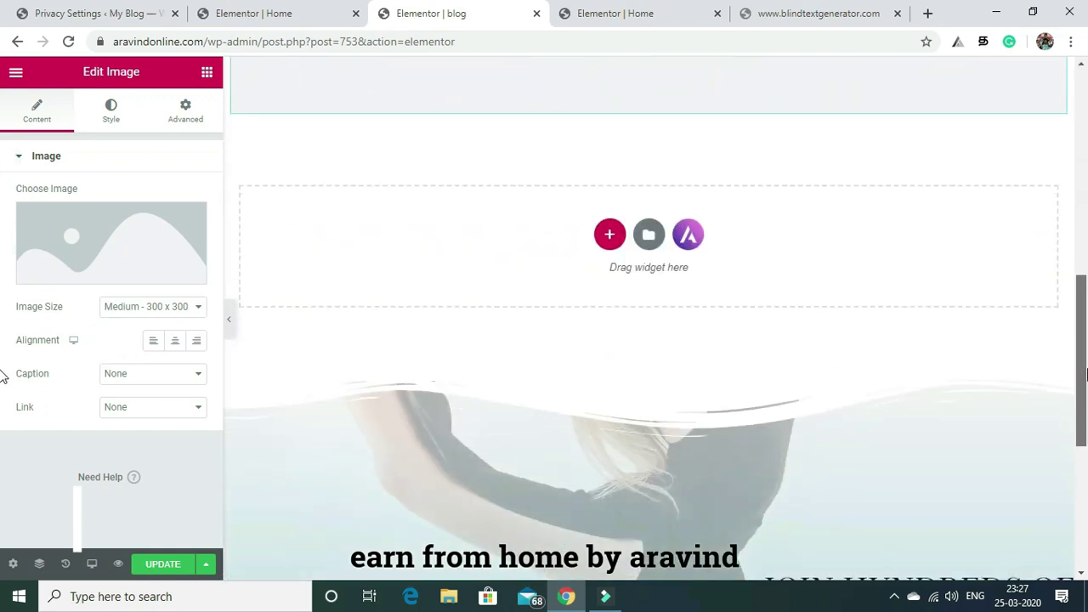
pyautogui.click(608, 235)
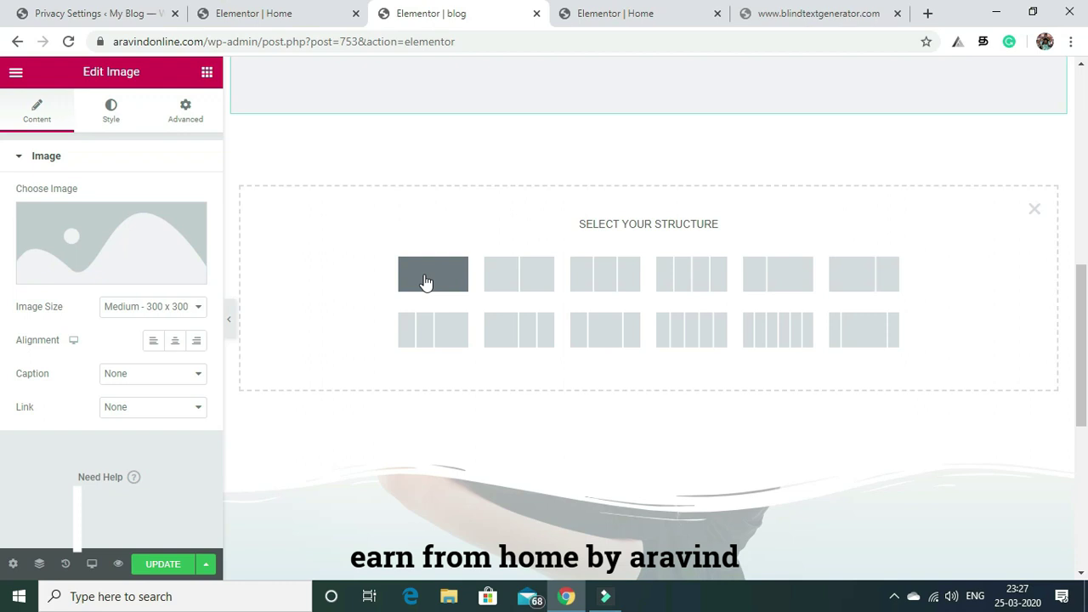
pyautogui.click(431, 280)
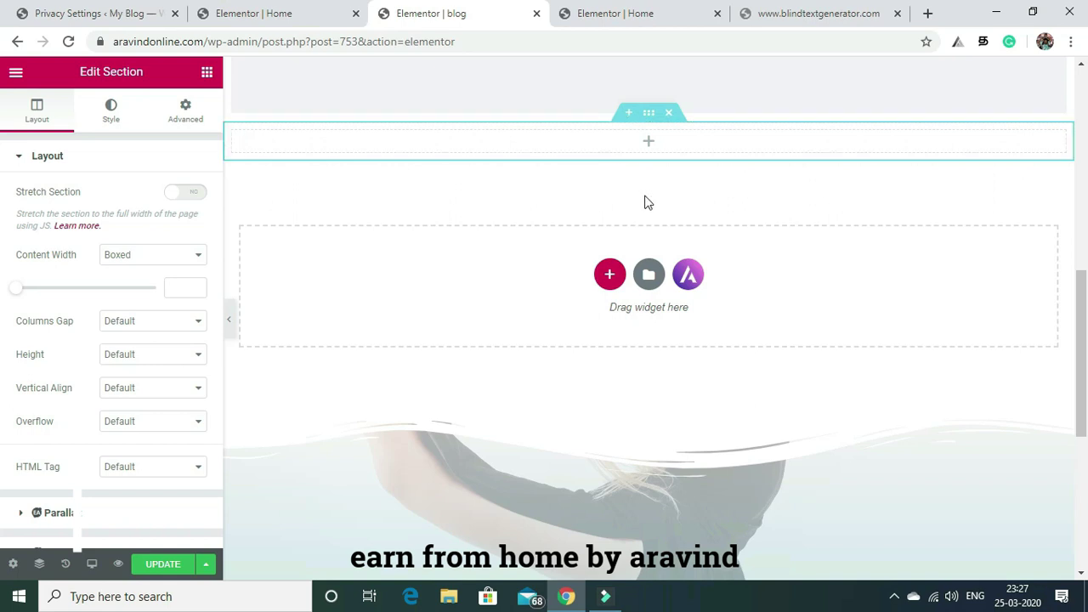
pyautogui.click(209, 74)
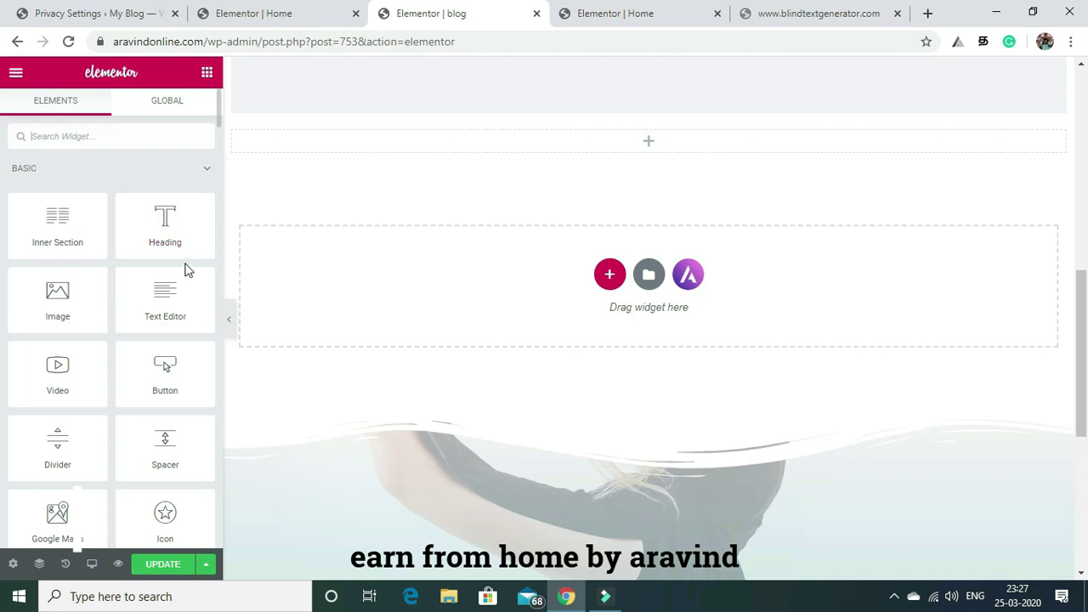
pyautogui.click(217, 129)
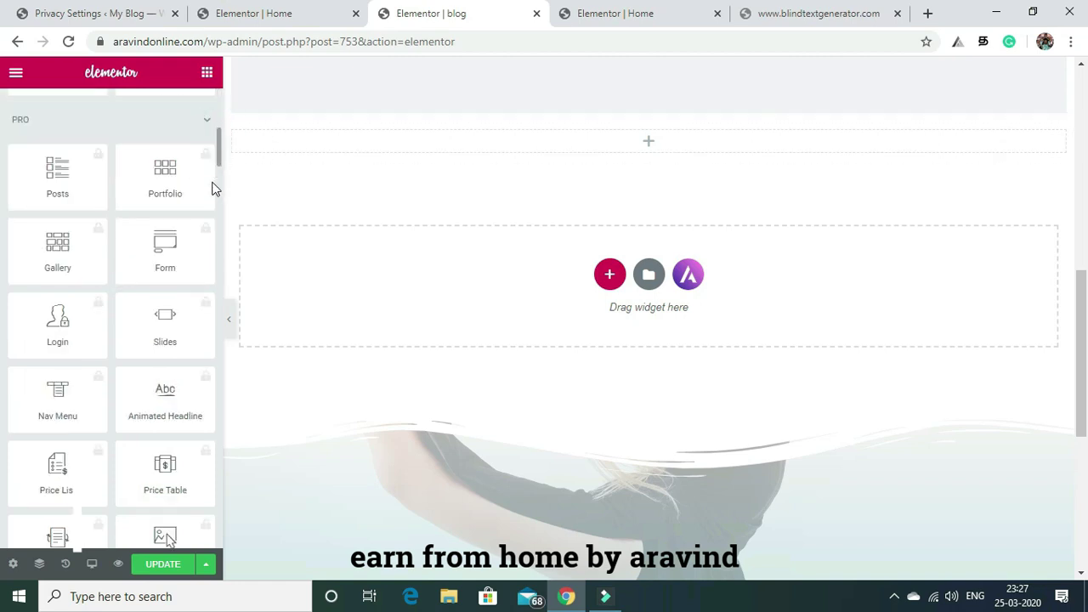
pyautogui.moveTo(217, 146); pyautogui.dragTo(194, 137)
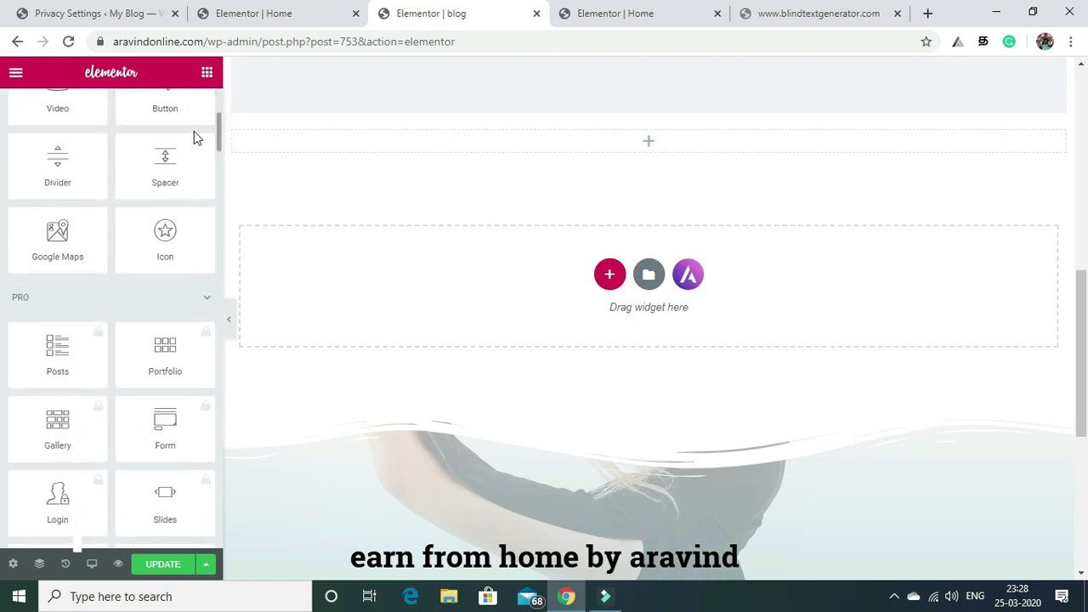
pyautogui.scroll(-1, 194, 138)
pyautogui.scroll(-1, 193, 138)
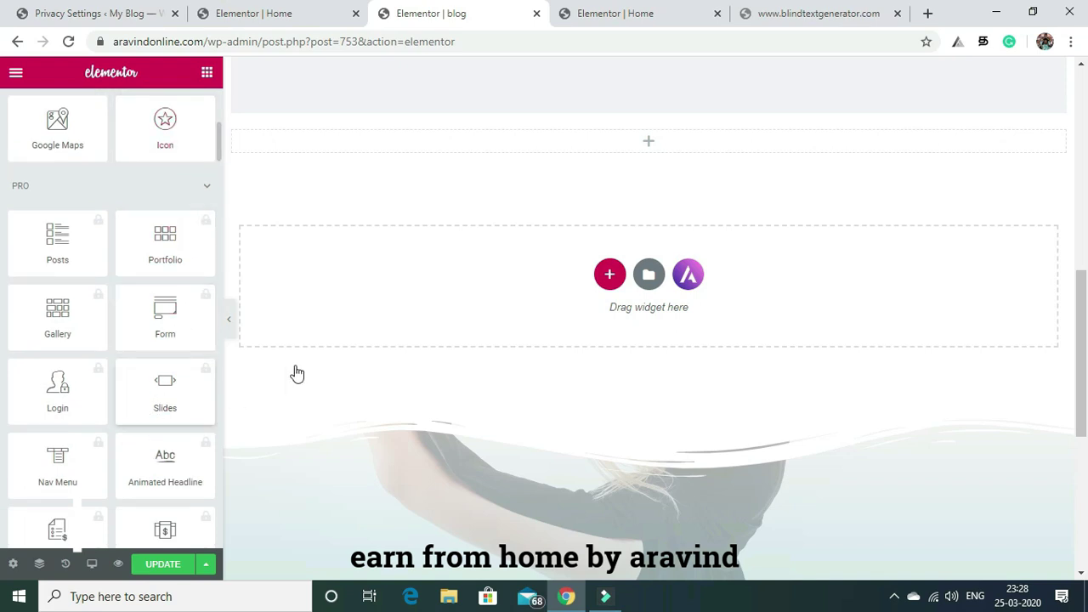
pyautogui.moveTo(1085, 338); pyautogui.dragTo(1086, 267)
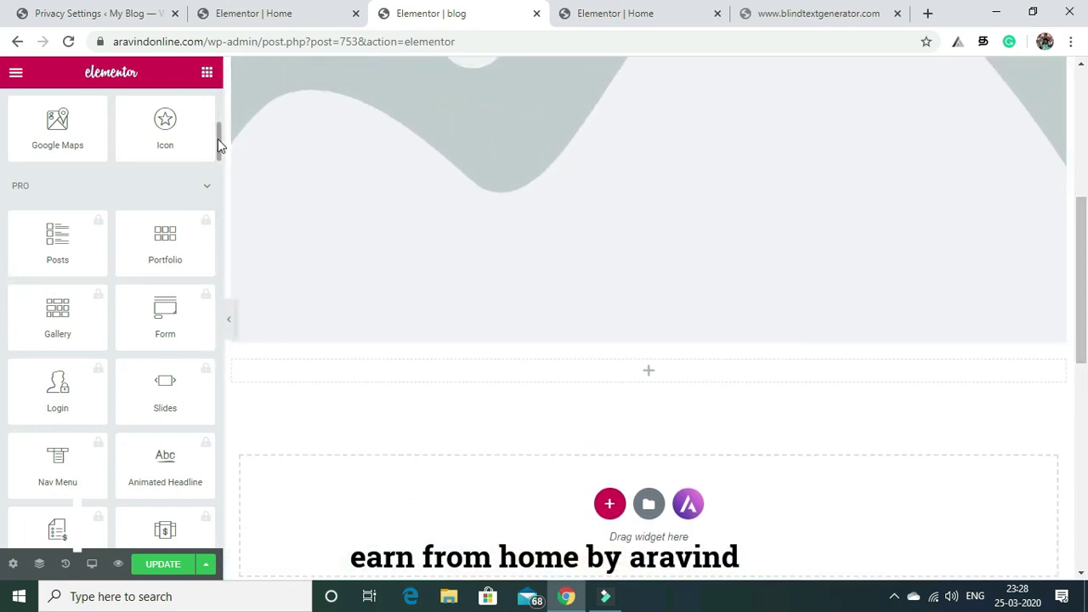
pyautogui.moveTo(217, 139); pyautogui.dragTo(218, 99)
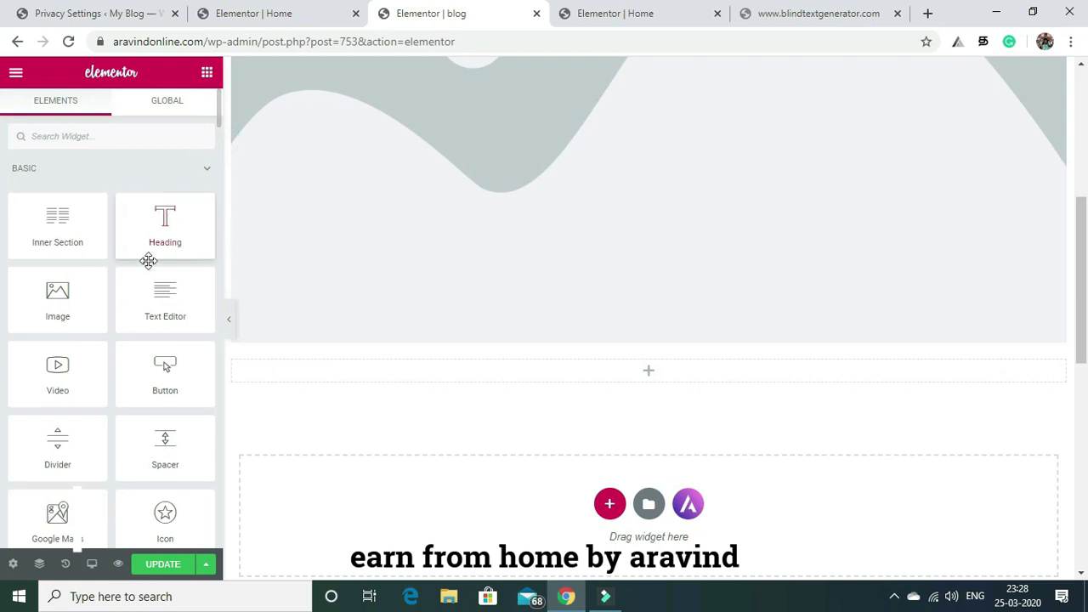
pyautogui.moveTo(163, 304); pyautogui.dragTo(547, 366)
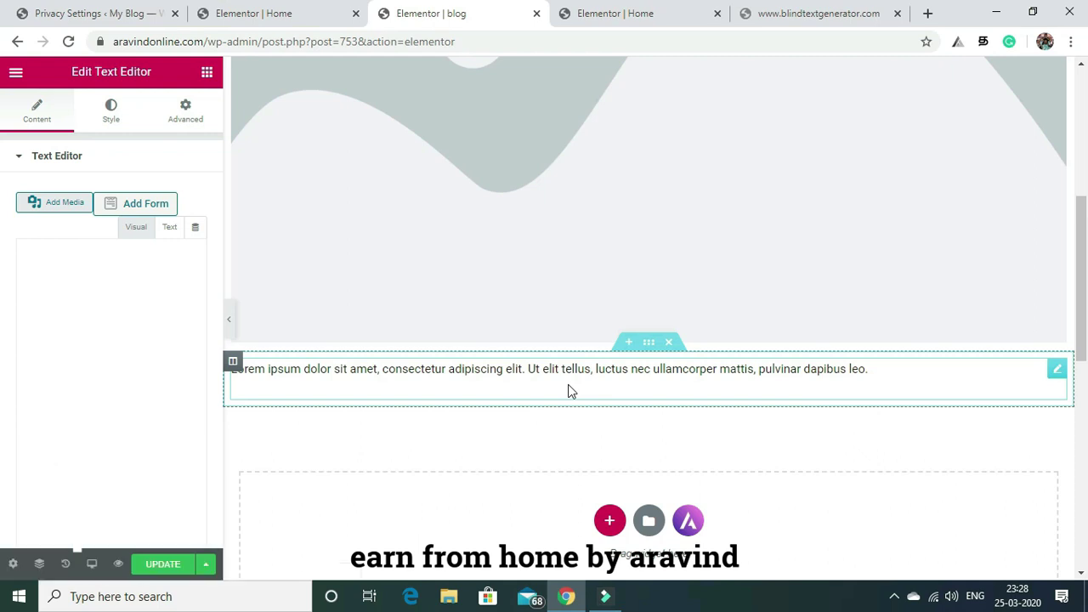
# Select slide5-free-img.jpg from the Media Library for the blog page's Image widget
pyautogui.click(486, 176)
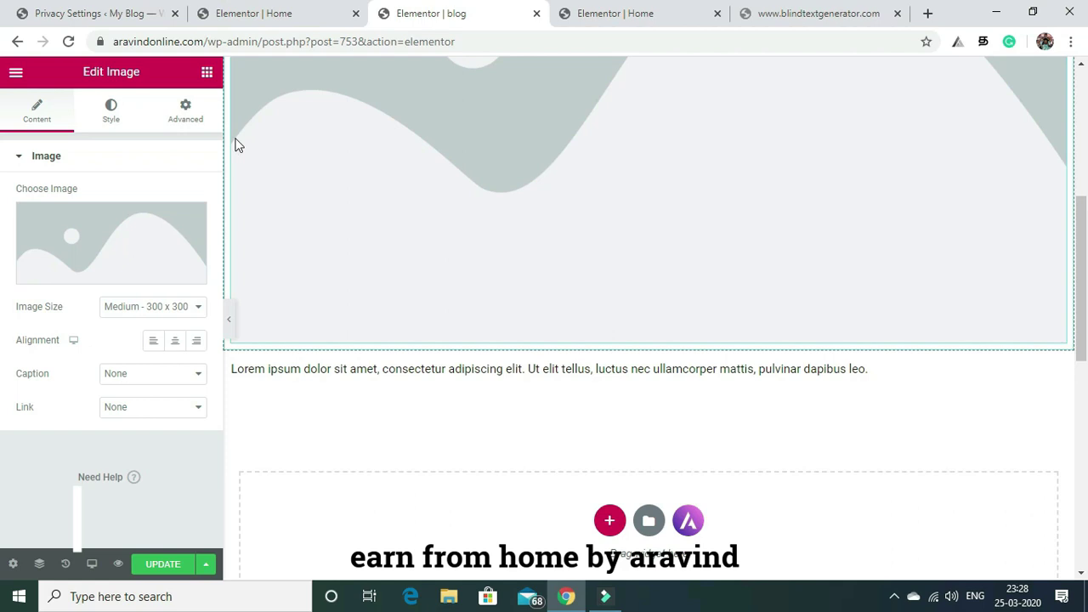
pyautogui.click(117, 238)
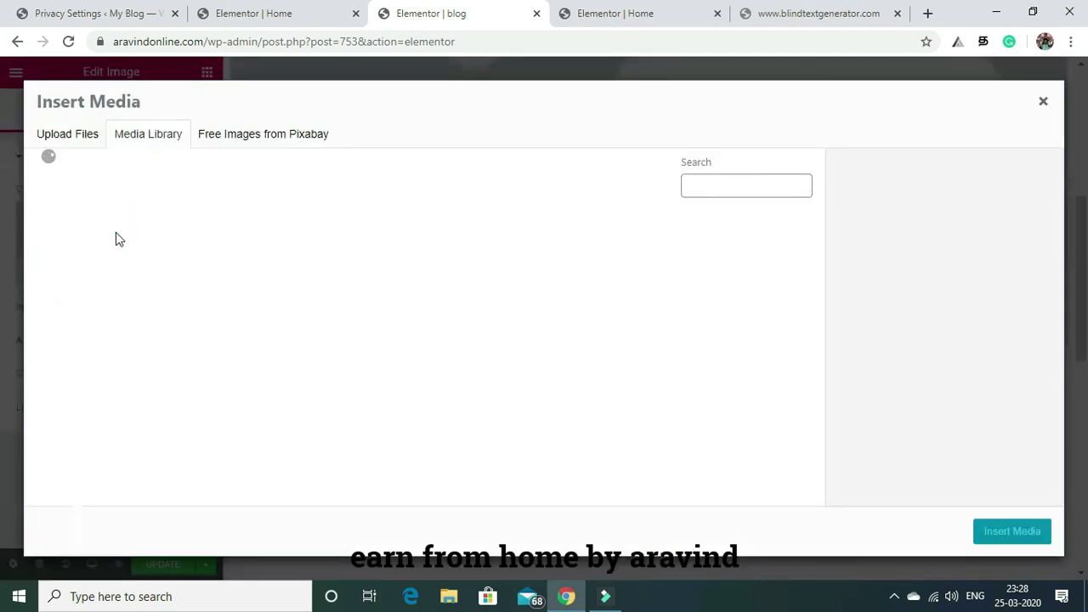
pyautogui.press('Escape')
pyautogui.click(115, 238)
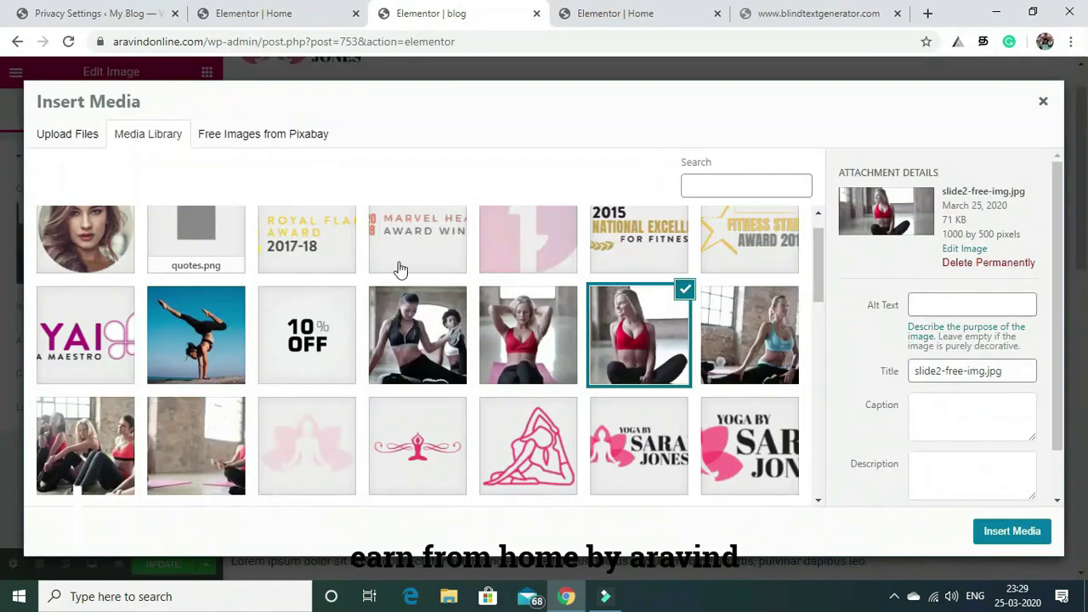
pyautogui.click(409, 325)
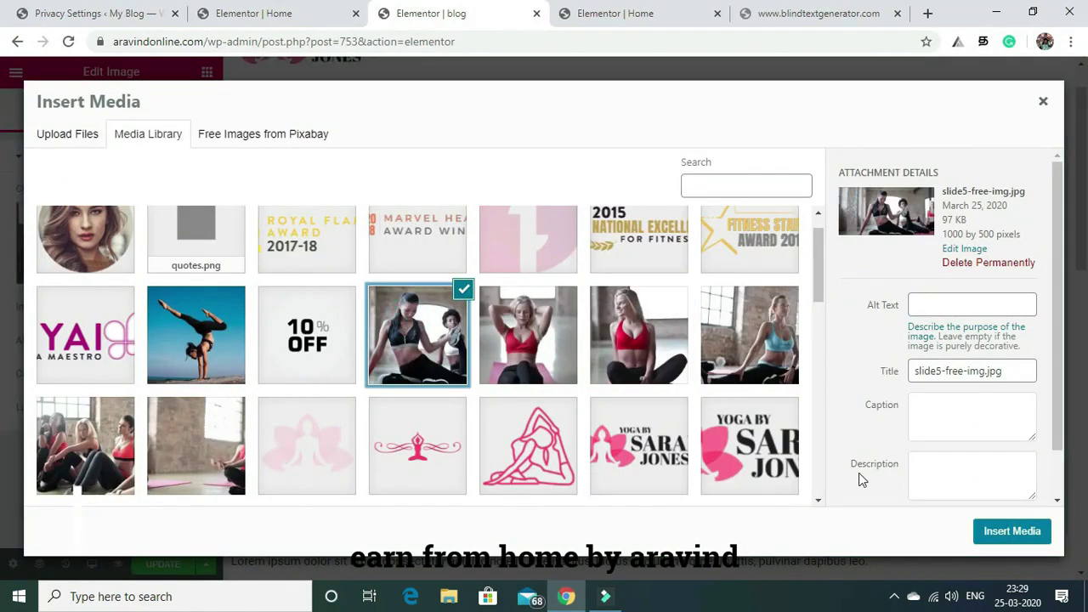
# Insert slide5-free-img.jpg into the blog page's image widget and set its image size to Medium Large - 768 x 0
pyautogui.click(1005, 533)
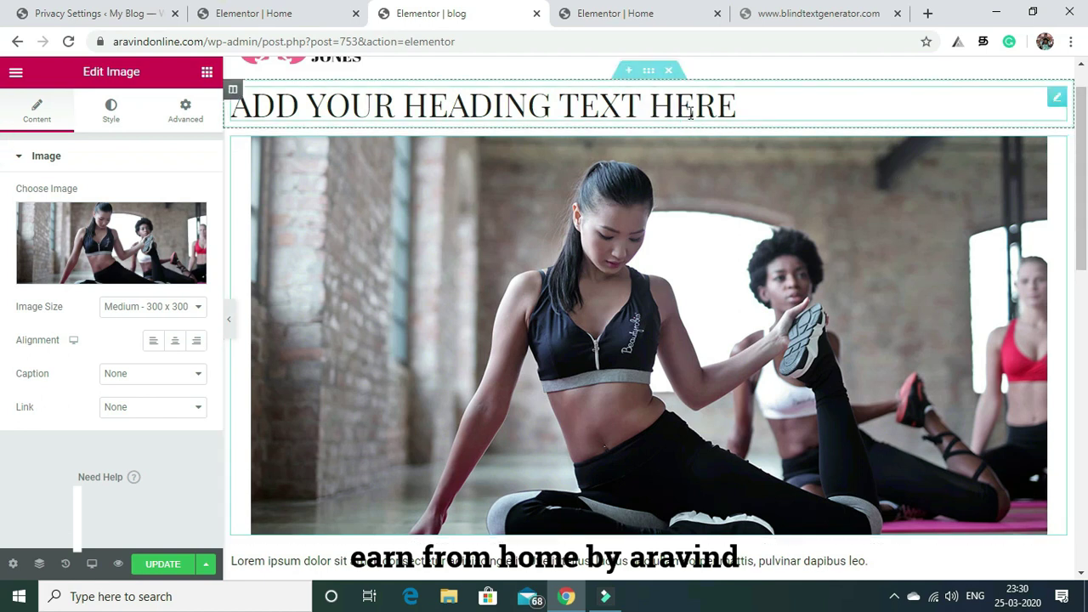
pyautogui.click(731, 105)
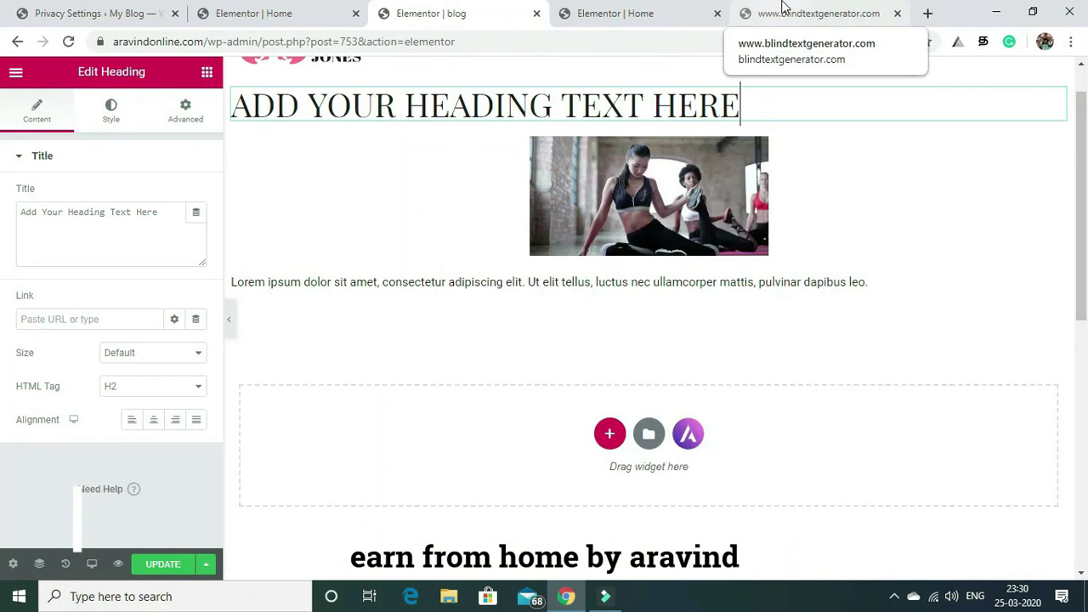
pyautogui.click(608, 191)
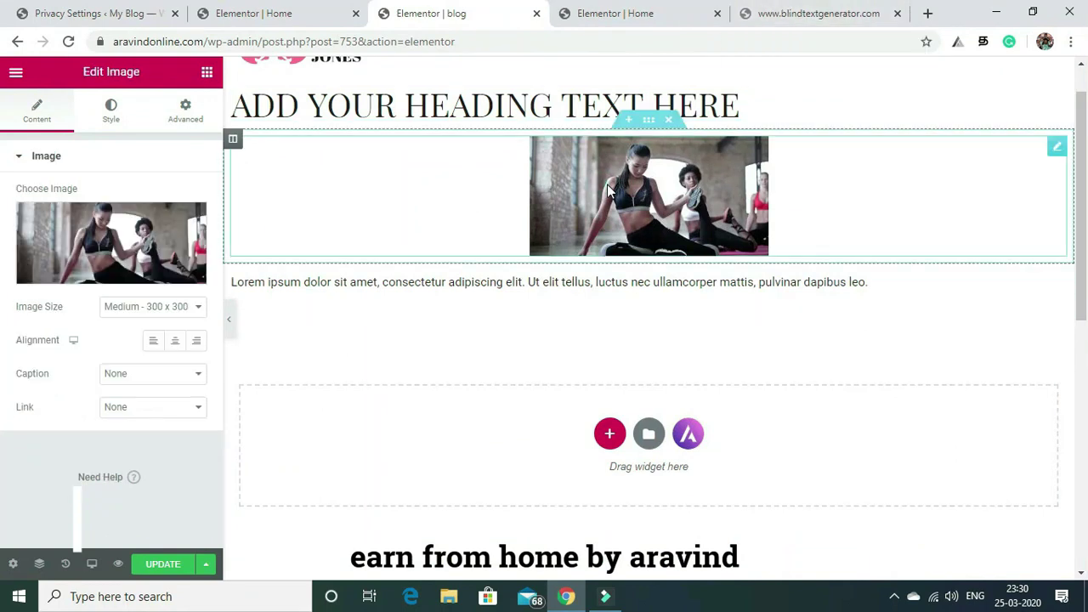
pyautogui.click(198, 308)
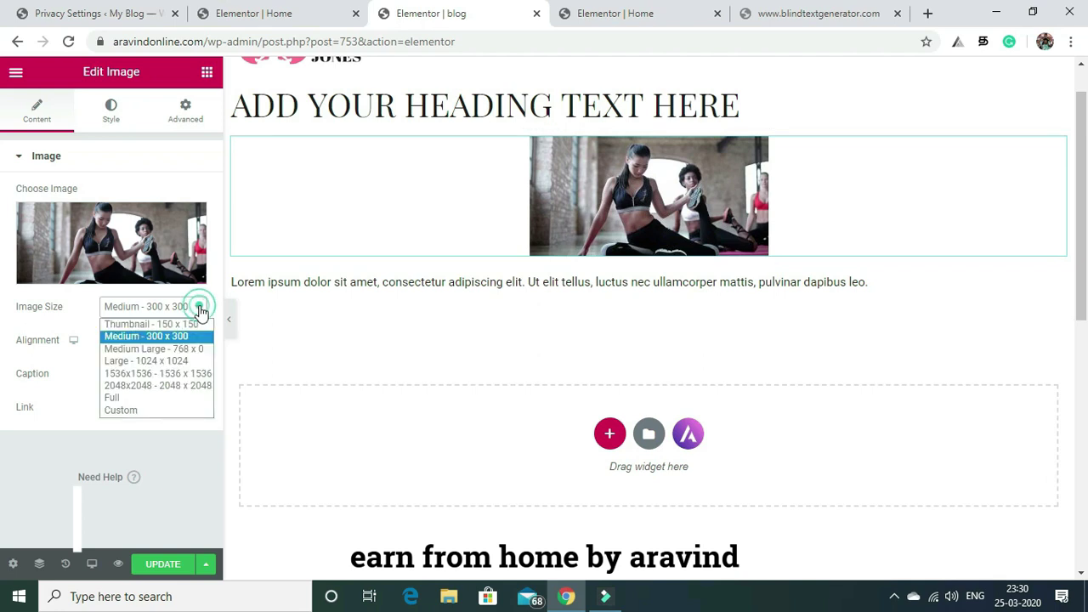
pyautogui.click(170, 349)
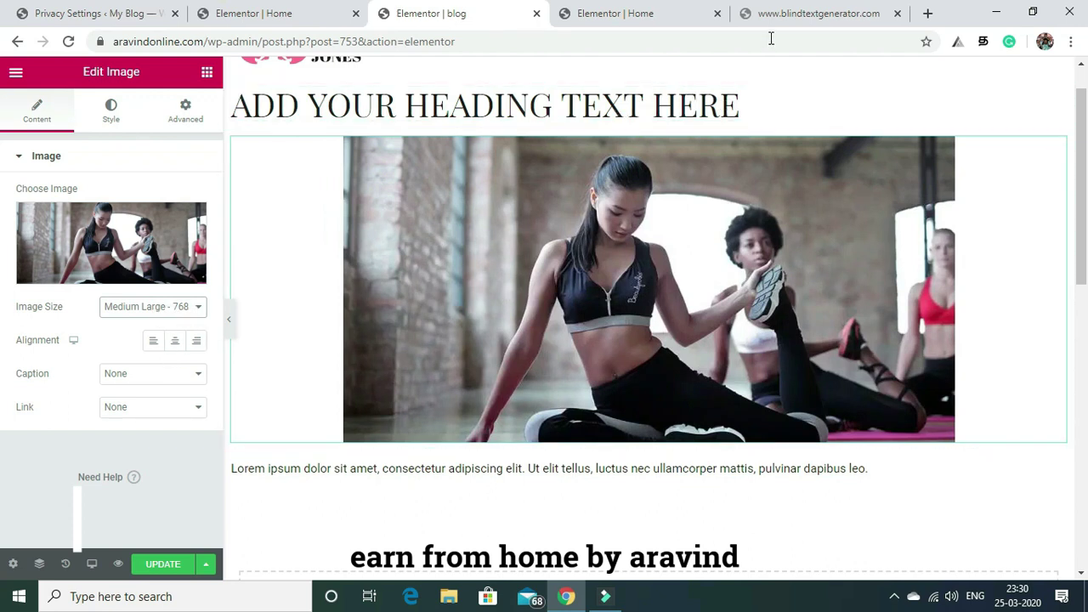
# Copy the large "Lorem Ipsum" title from the lipsum.com page and return to the blog page editor
pyautogui.click(790, 14)
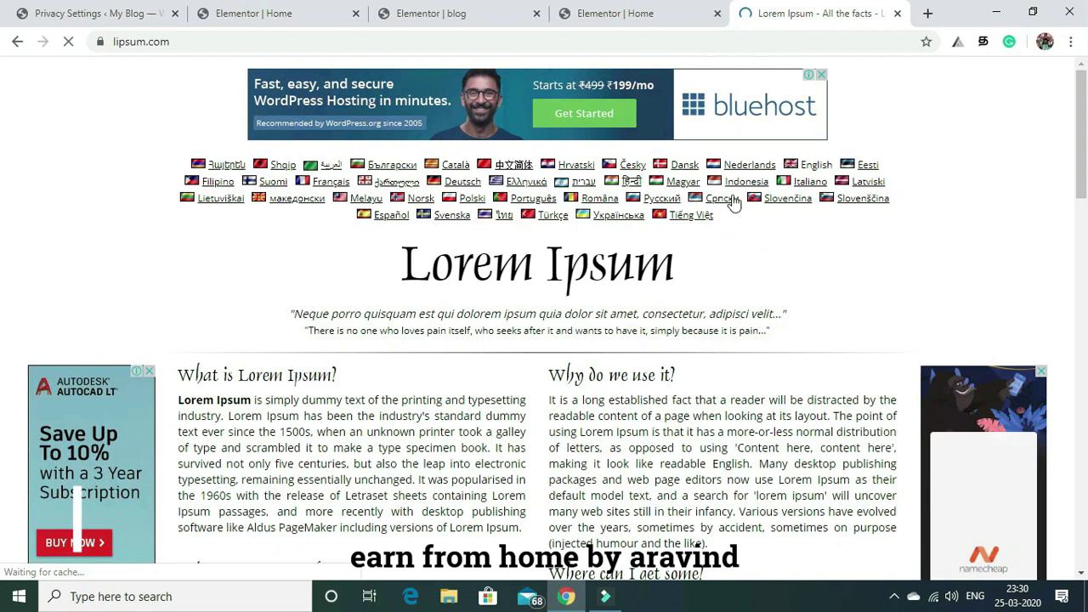
pyautogui.scroll(-4, 1085, 185)
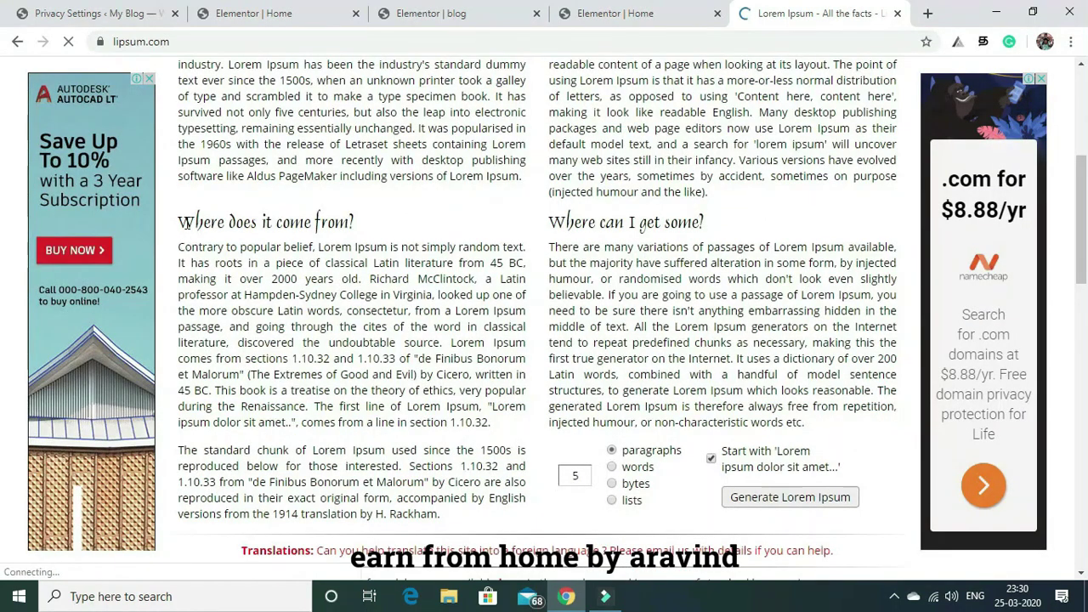
pyautogui.moveTo(178, 221); pyautogui.dragTo(470, 516)
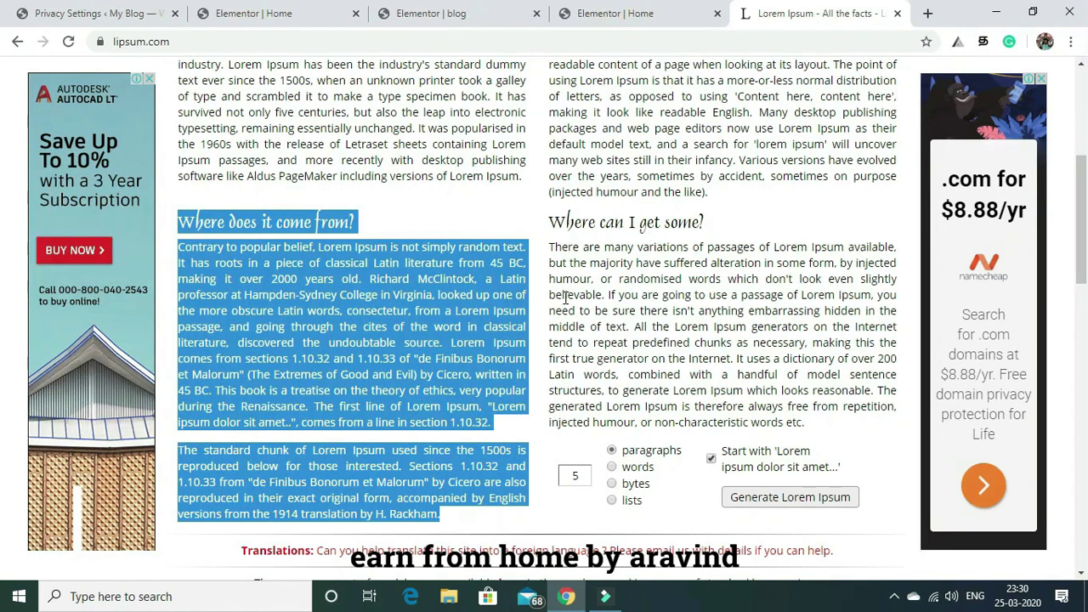
pyautogui.click(754, 223)
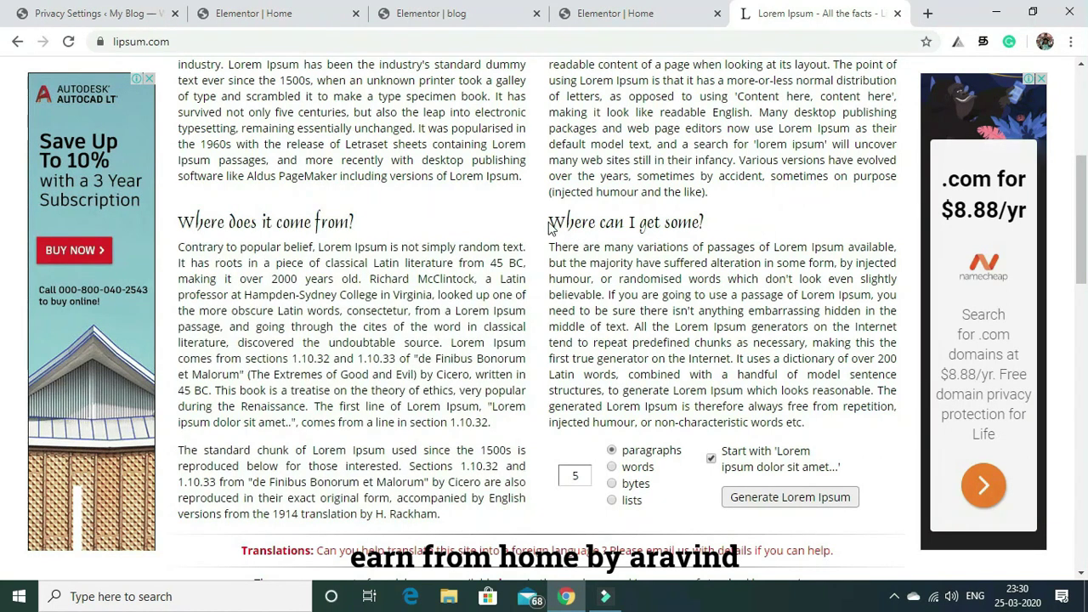
pyautogui.moveTo(1084, 237); pyautogui.dragTo(1084, 295)
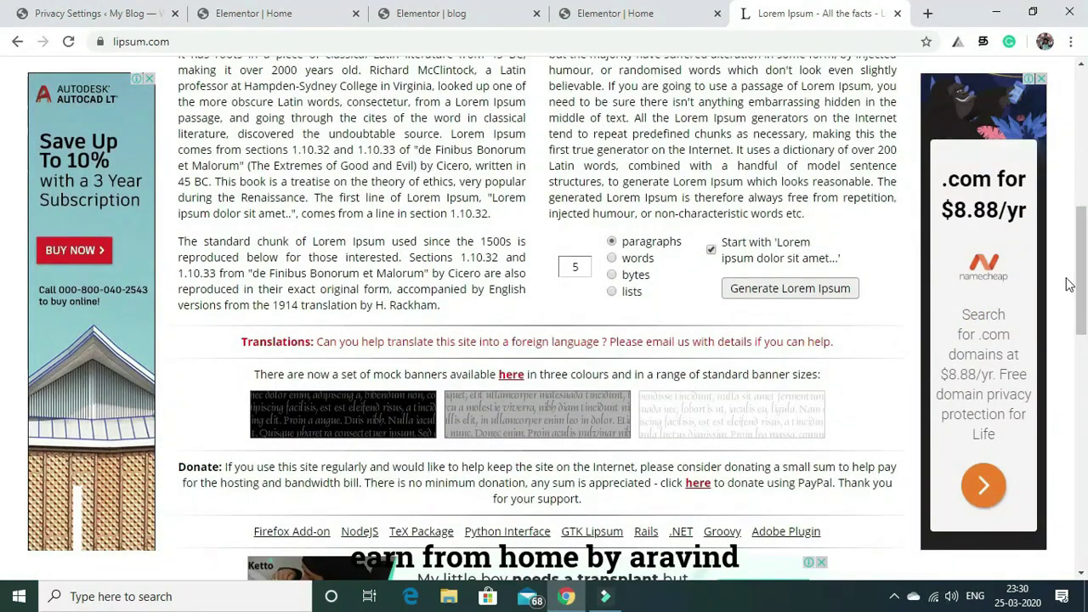
pyautogui.moveTo(1082, 284); pyautogui.dragTo(1081, 146)
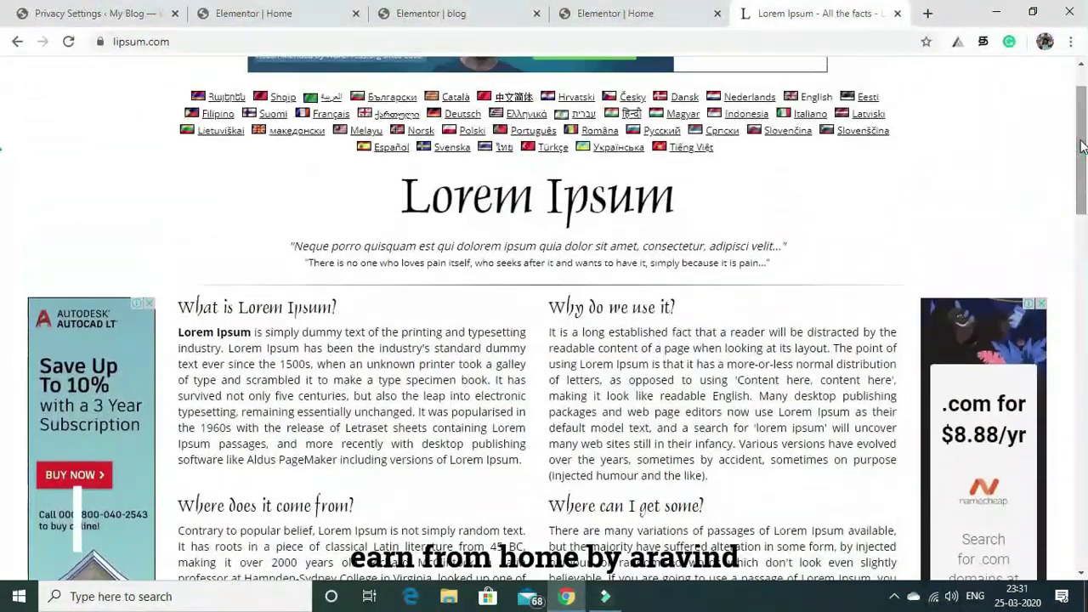
pyautogui.moveTo(398, 197); pyautogui.dragTo(711, 215)
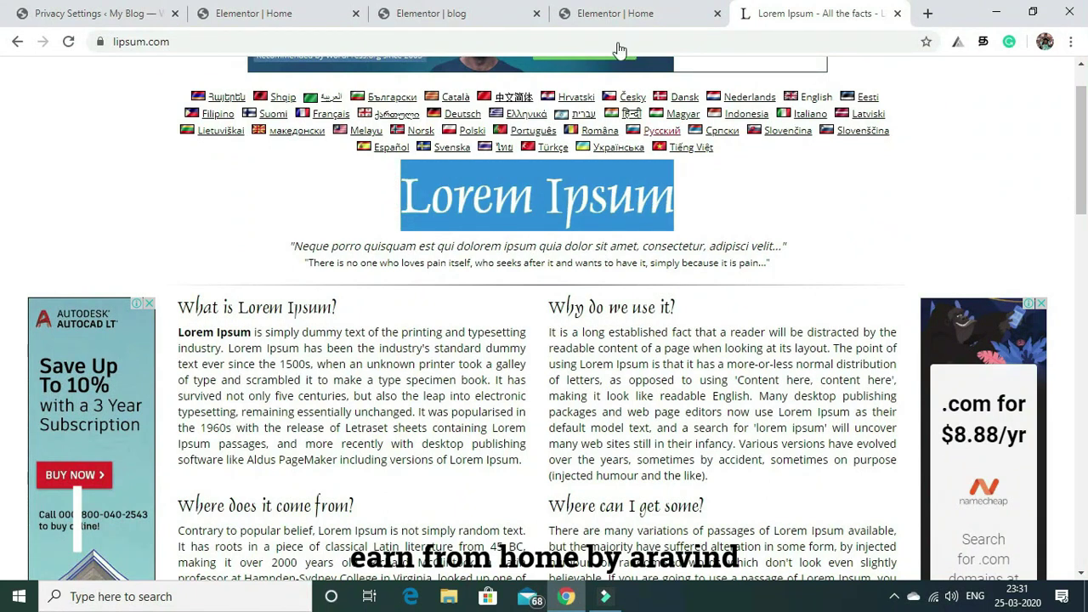
pyautogui.click(612, 10)
pyautogui.click(430, 12)
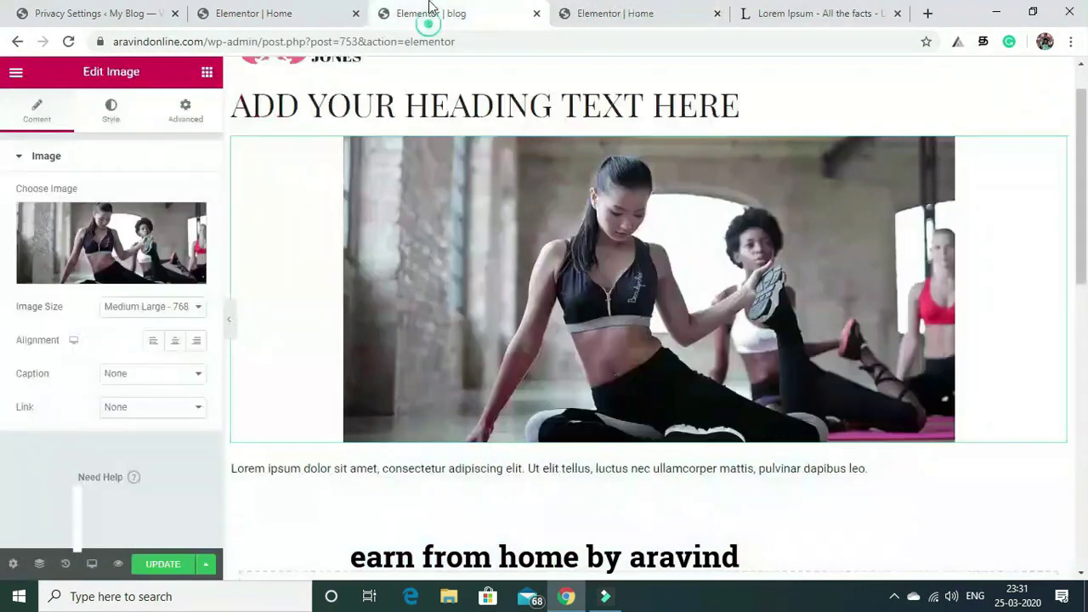
# Replace the placeholder text of the heading above the image with "Lorem Ipsum"
pyautogui.click(748, 103)
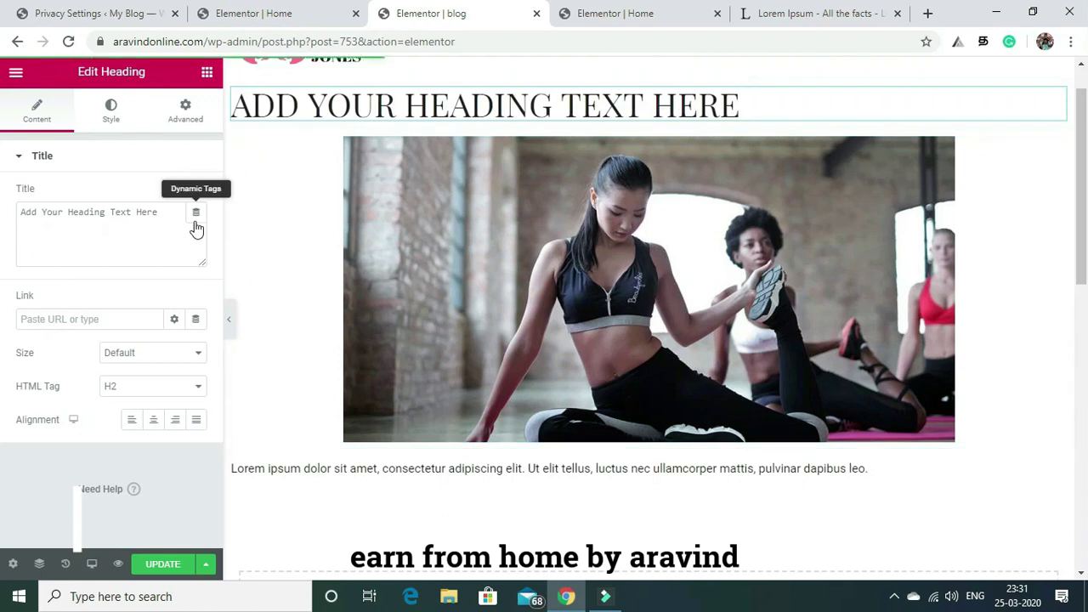
pyautogui.click(164, 213)
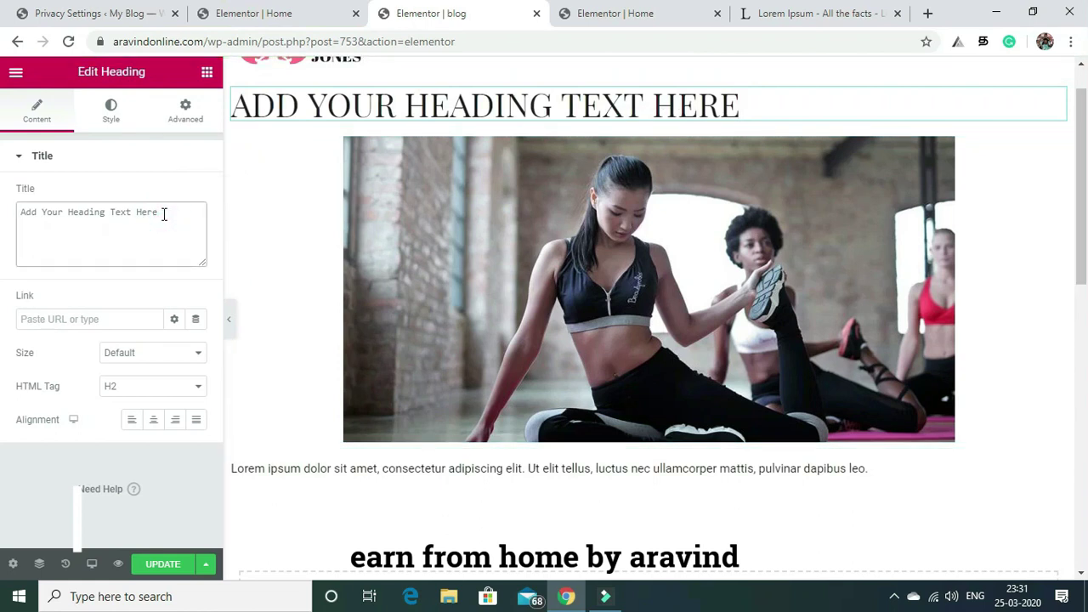
pyautogui.press('BackSpace')
pyautogui.press('BackSpace')
pyautogui.press('BackSpace')
pyautogui.press('BackSpace')
pyautogui.press('BackSpace')
pyautogui.press('BackSpace')
pyautogui.press('BackSpace')
pyautogui.press('BackSpace')
pyautogui.press('BackSpace')
pyautogui.press('BackSpace')
pyautogui.press('BackSpace')
pyautogui.press('BackSpace')
pyautogui.press('BackSpace')
pyautogui.press('BackSpace')
pyautogui.press('BackSpace')
pyautogui.press('BackSpace')
pyautogui.press('BackSpace')
pyautogui.press('BackSpace')
pyautogui.press('BackSpace')
pyautogui.press('BackSpace')
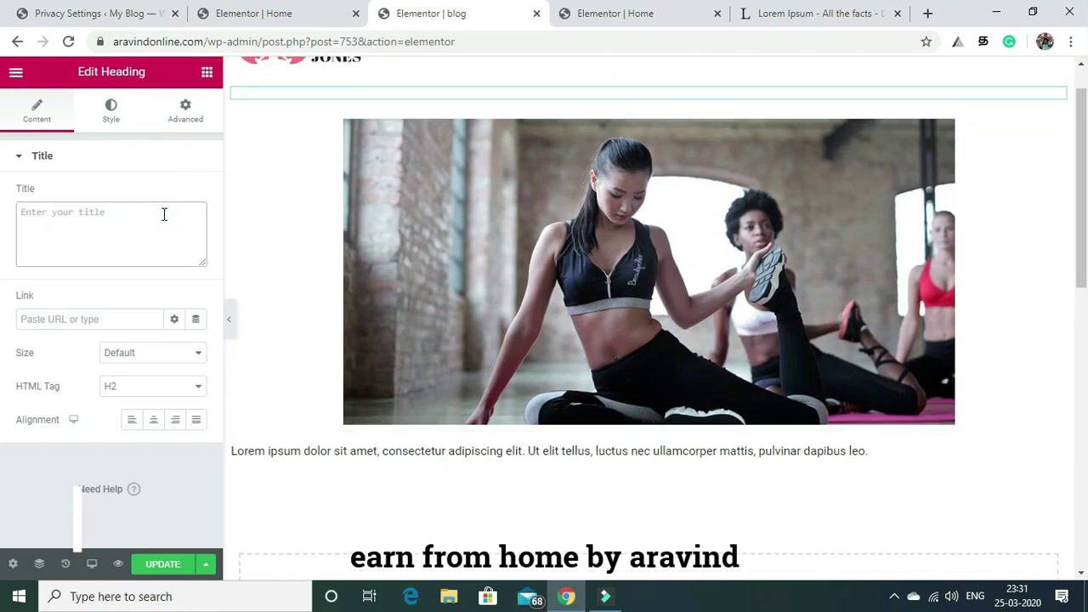
pyautogui.write('Lorem Ipsum')
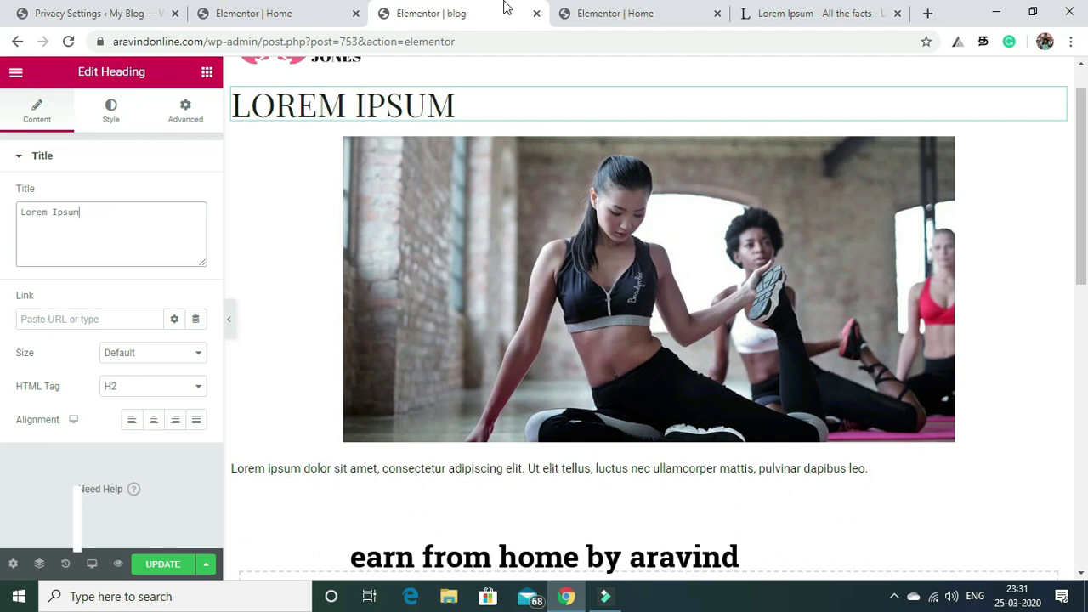
# Copy the lipsum.com text from "Lorem Ipsum is simply dummy text" into the "Where does it come from?" section, and return to the blog editor
pyautogui.click(800, 13)
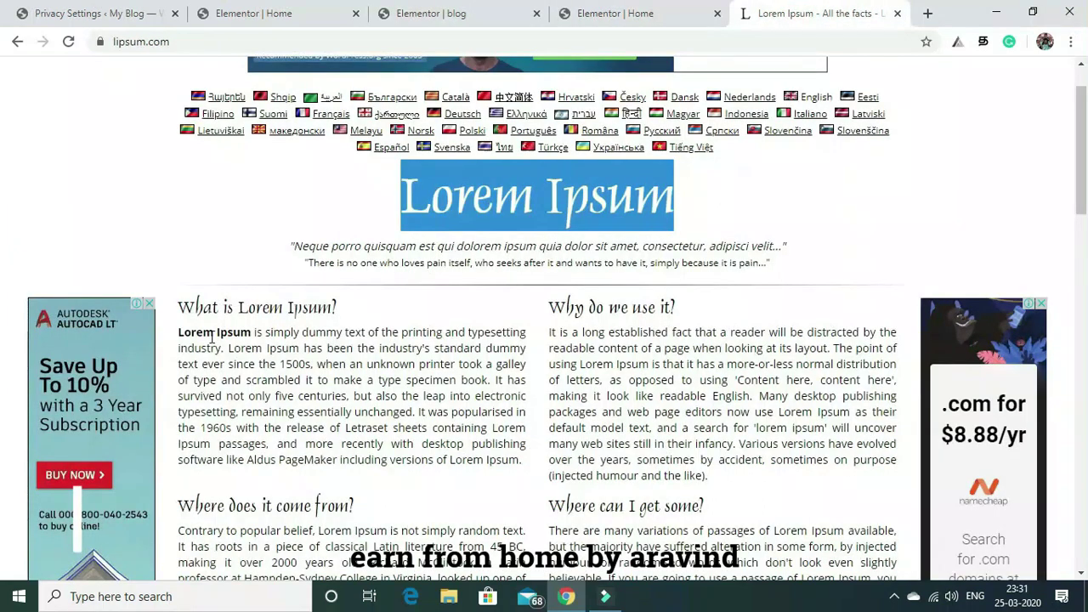
pyautogui.moveTo(186, 331); pyautogui.dragTo(512, 547)
pyautogui.hotkey('ctrl', 'c')
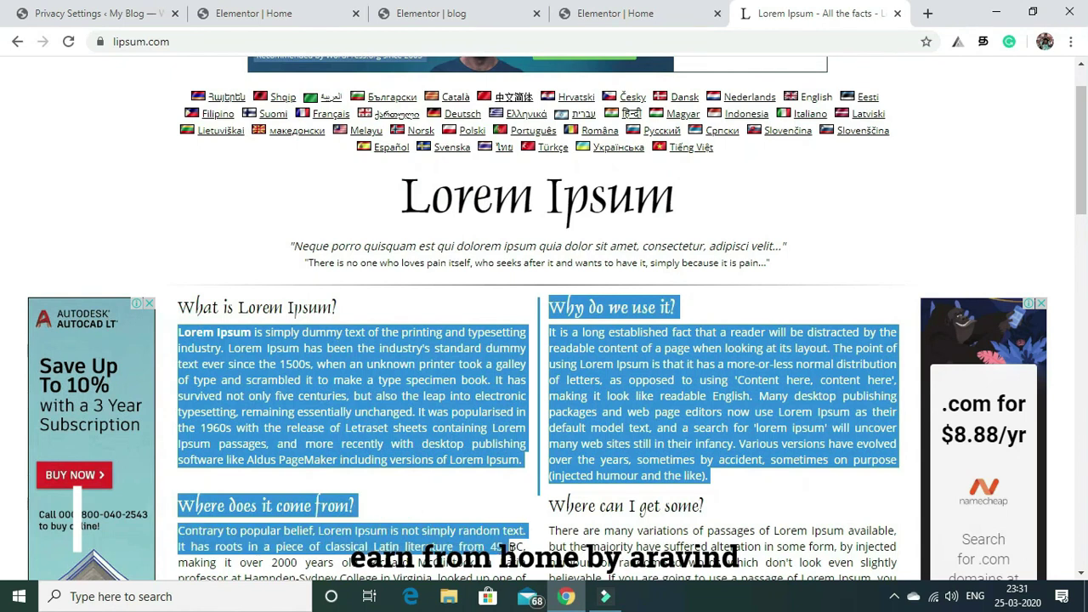
pyautogui.click(598, 14)
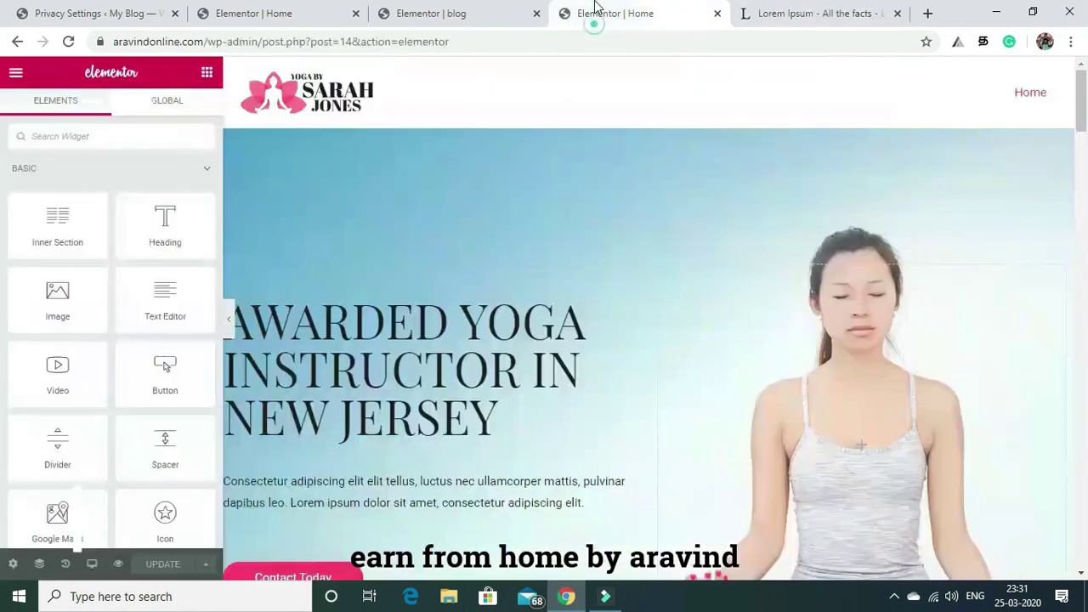
pyautogui.click(432, 12)
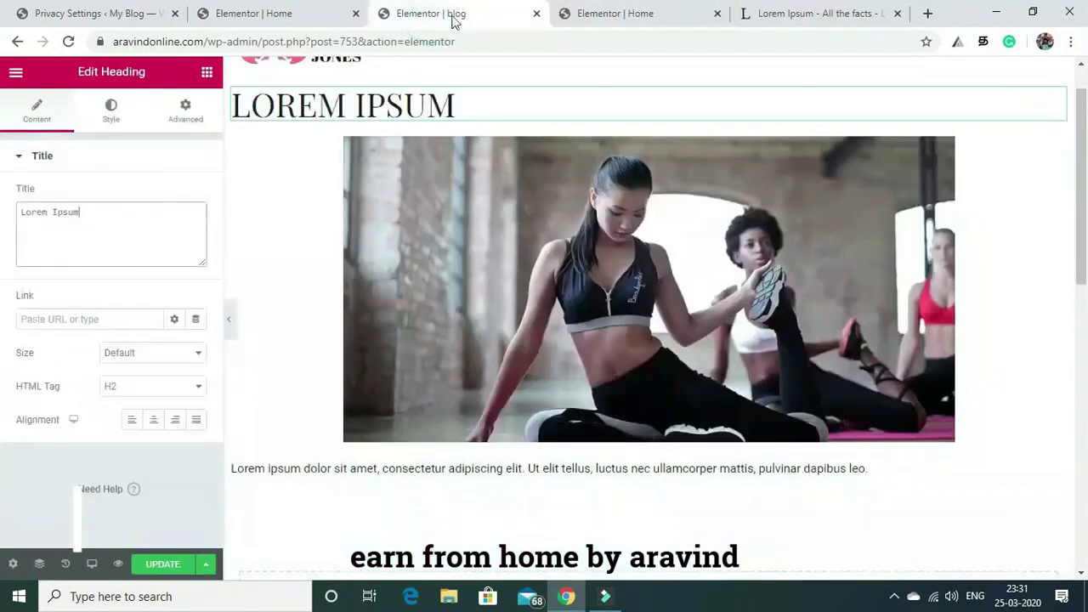
# Paste the copied lipsum.com passages after the existing sentence in the text widget below the image
pyautogui.moveTo(1079, 155); pyautogui.dragTo(1086, 295)
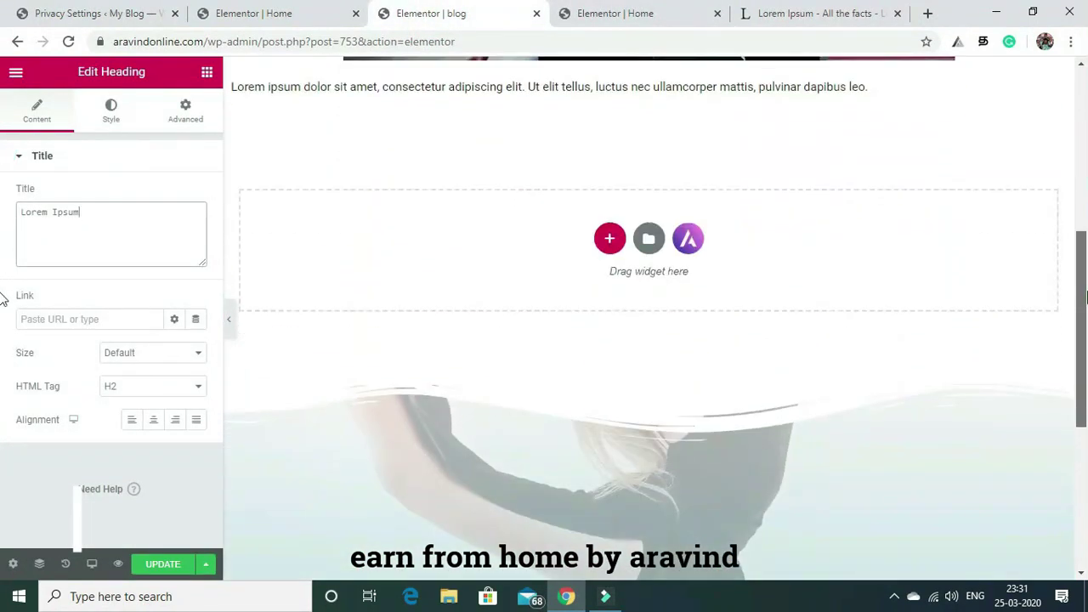
pyautogui.scroll(2, 1086, 295)
pyautogui.click(884, 212)
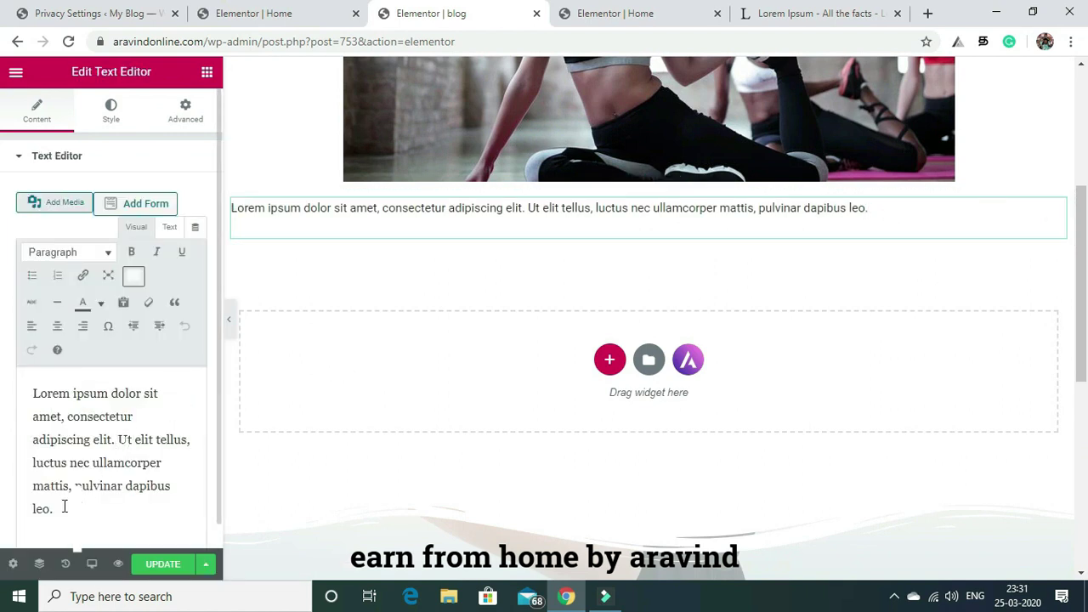
pyautogui.hotkey('ctrl', 'v')
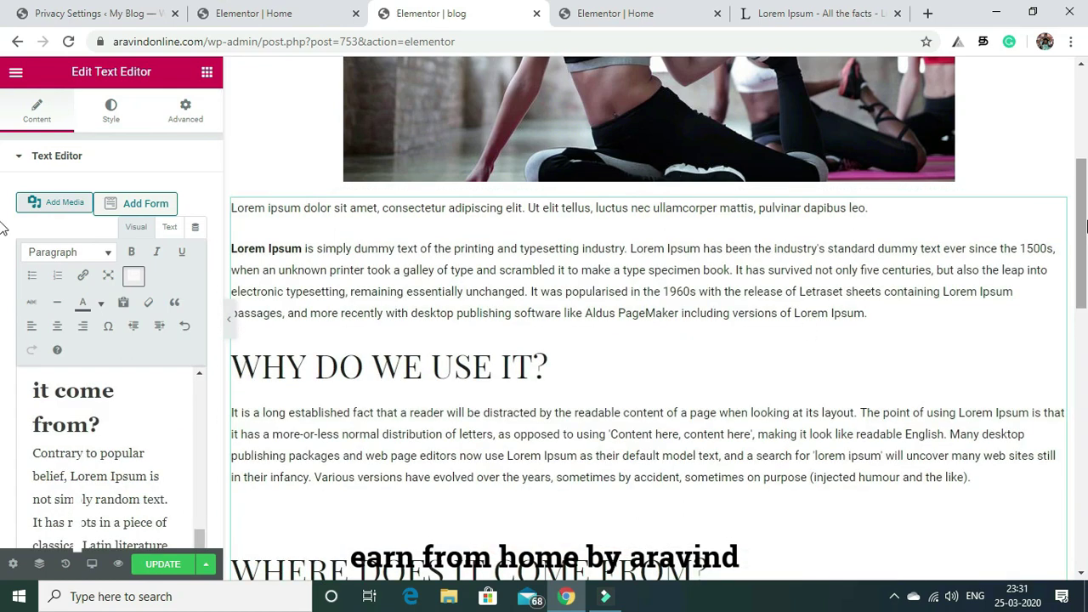
# Review the blog page's content from its footer up to the header and save the page changes
pyautogui.scroll(-8, 1084, 225)
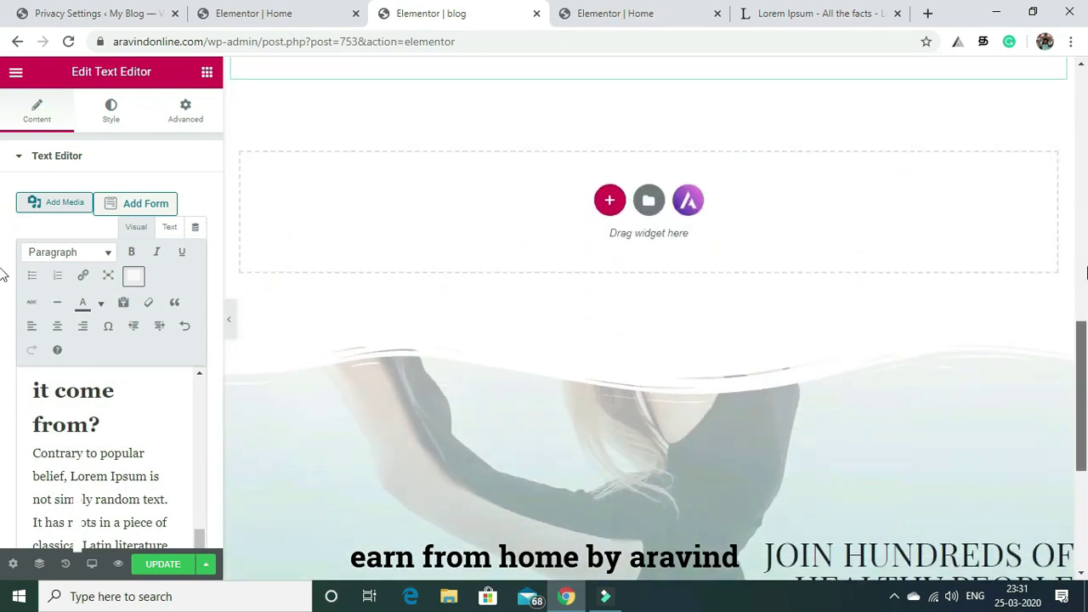
pyautogui.scroll(8, 1083, 185)
pyautogui.scroll(4, 1083, 185)
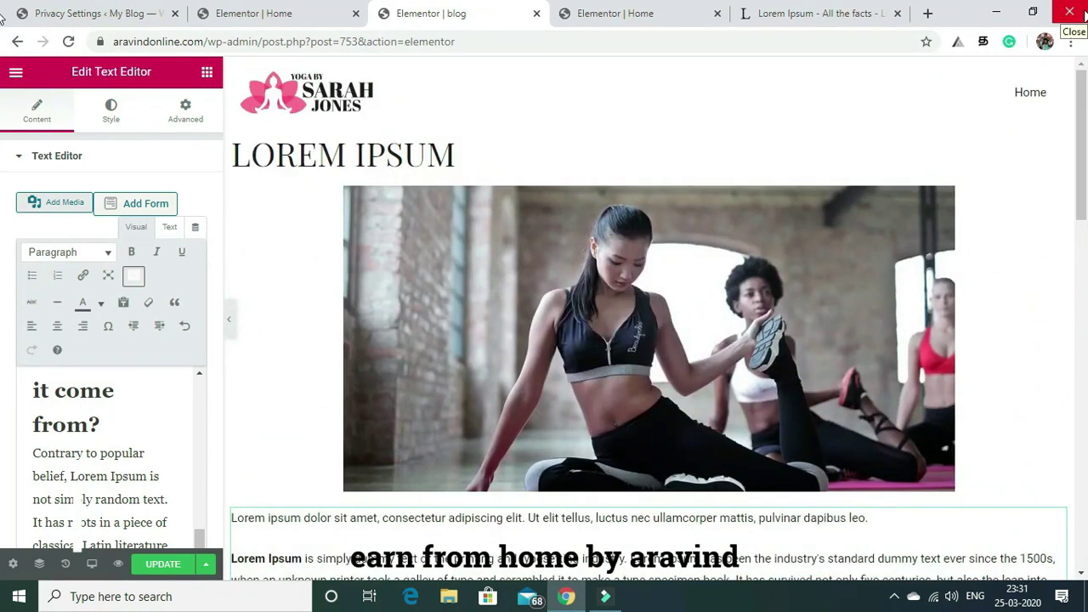
pyautogui.click(162, 566)
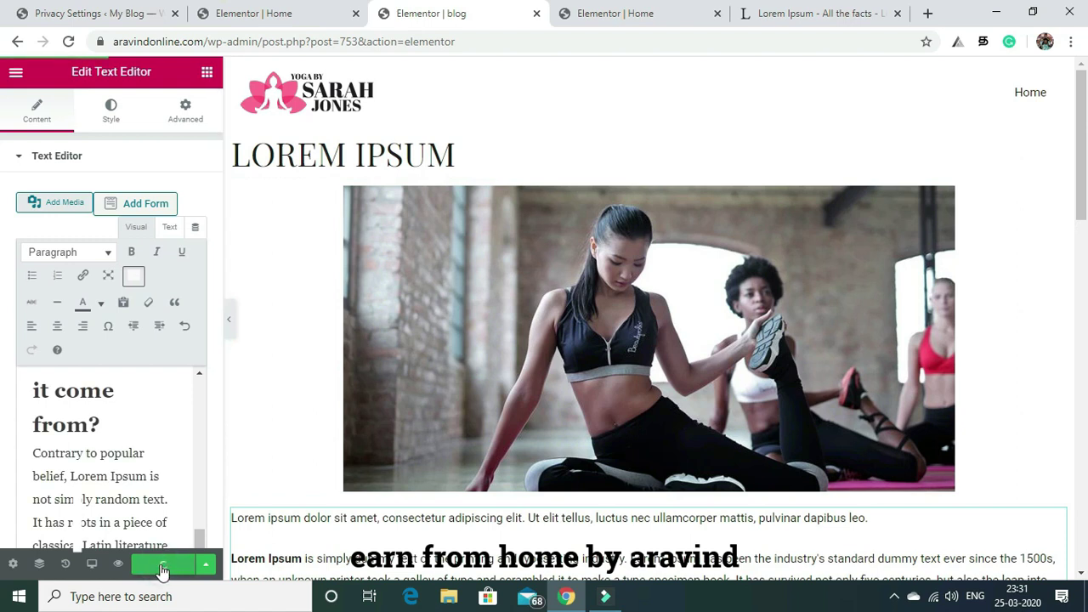
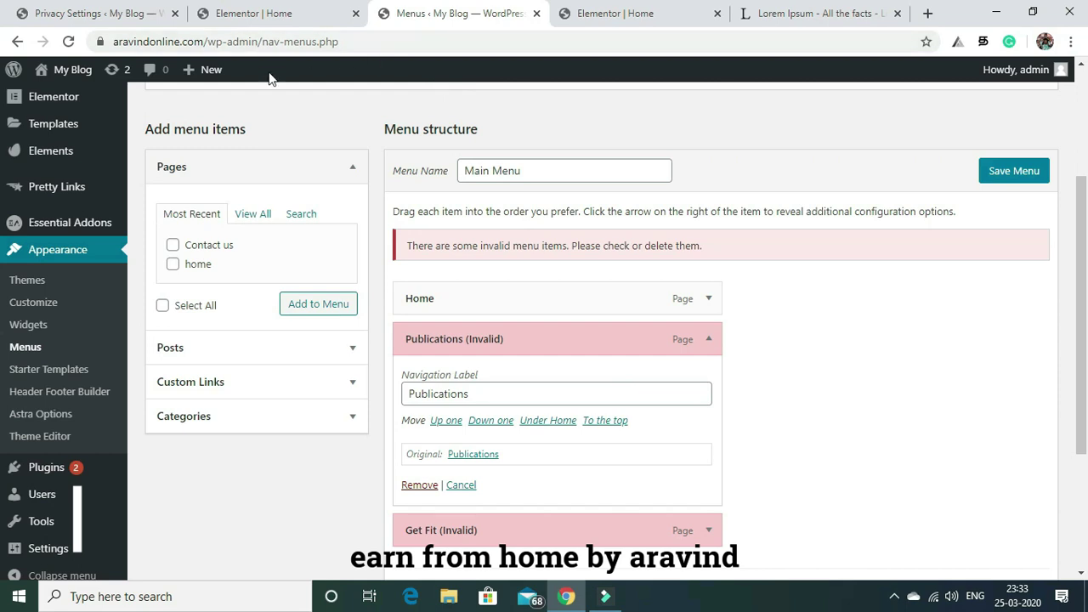
pyautogui.moveTo(76, 187)
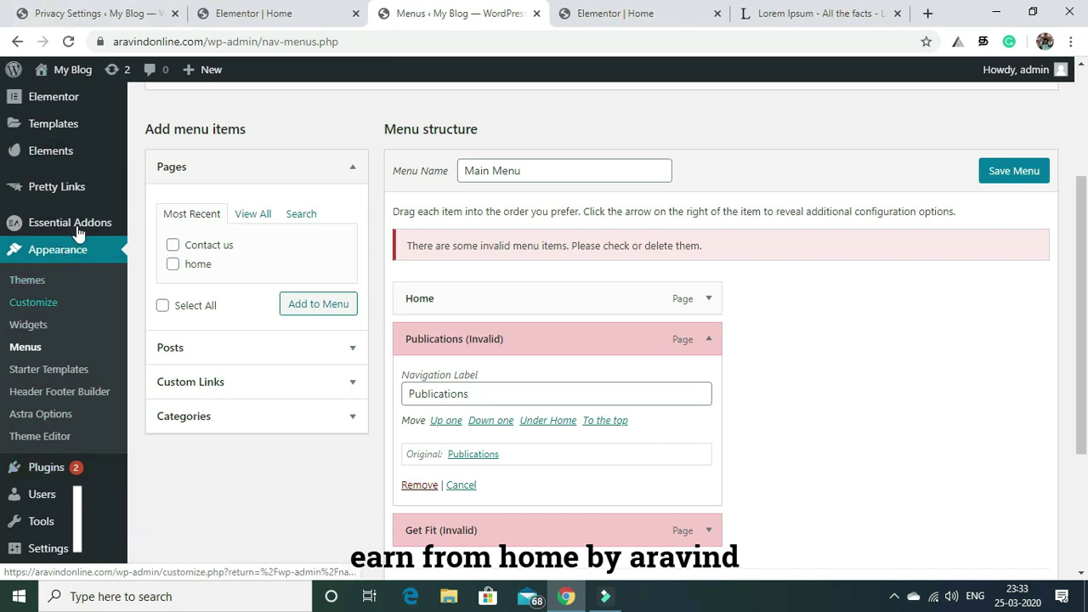
pyautogui.click(605, 13)
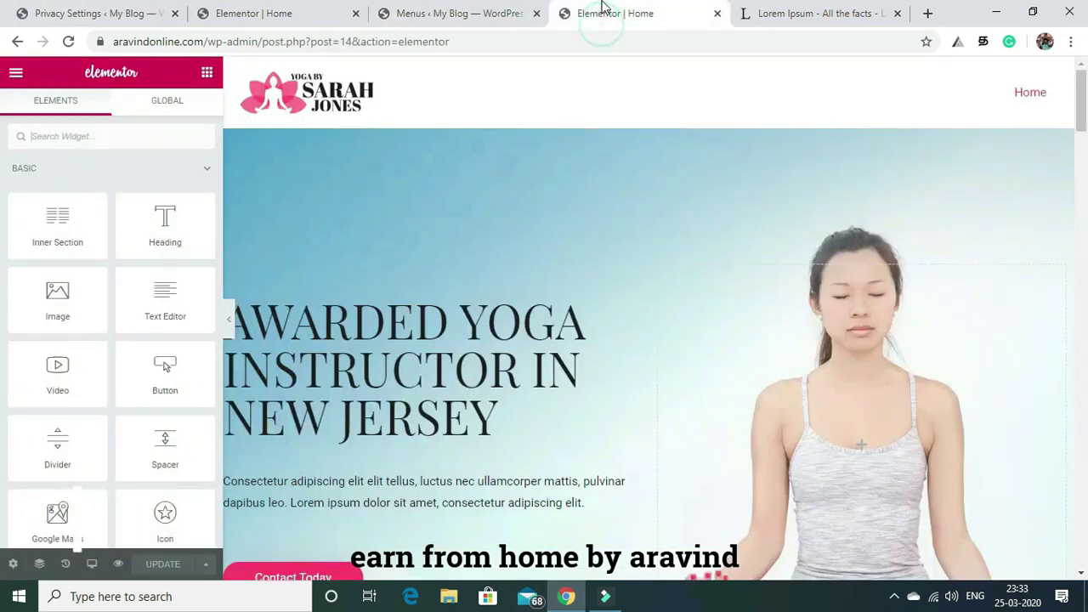
pyautogui.click(332, 8)
pyautogui.click(427, 10)
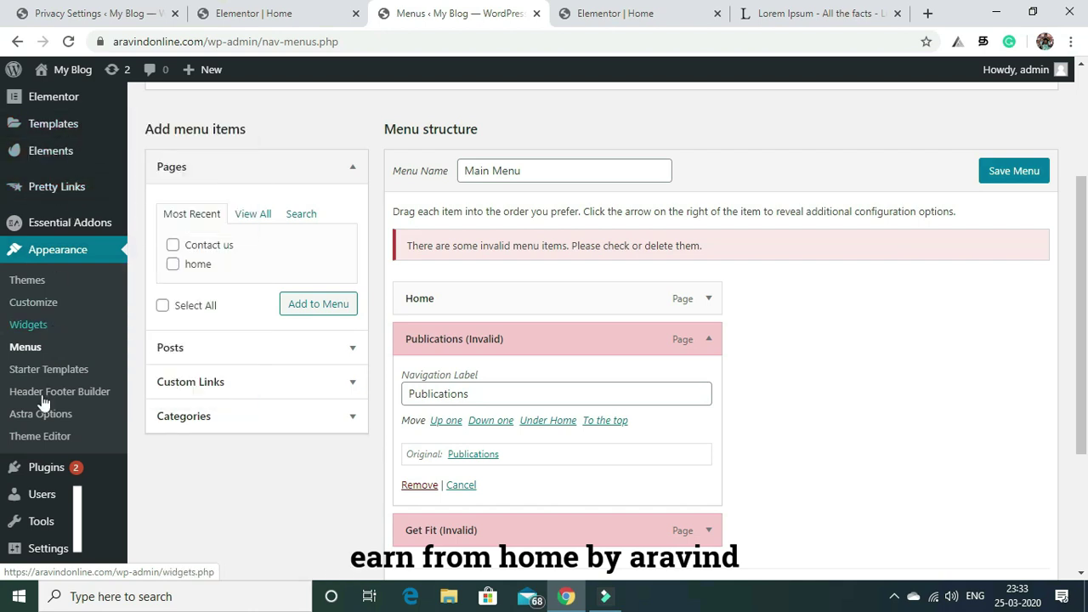
# Leave the menu settings without saving and open the blog page for editing from the list of all pages
pyautogui.moveTo(1081, 240); pyautogui.dragTo(1085, 125)
pyautogui.moveTo(119, 199)
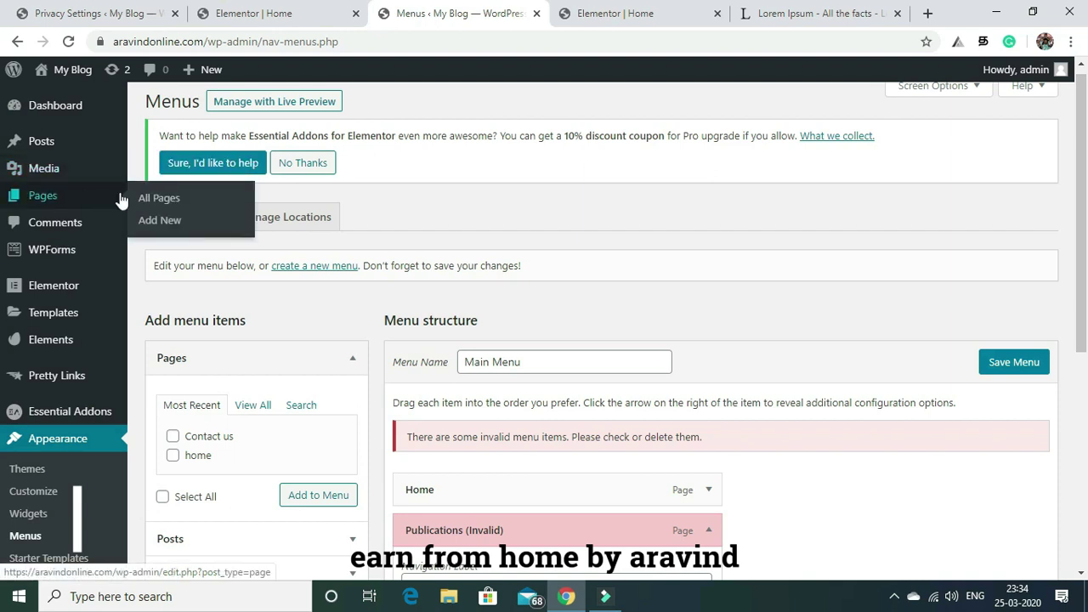
pyautogui.click(157, 200)
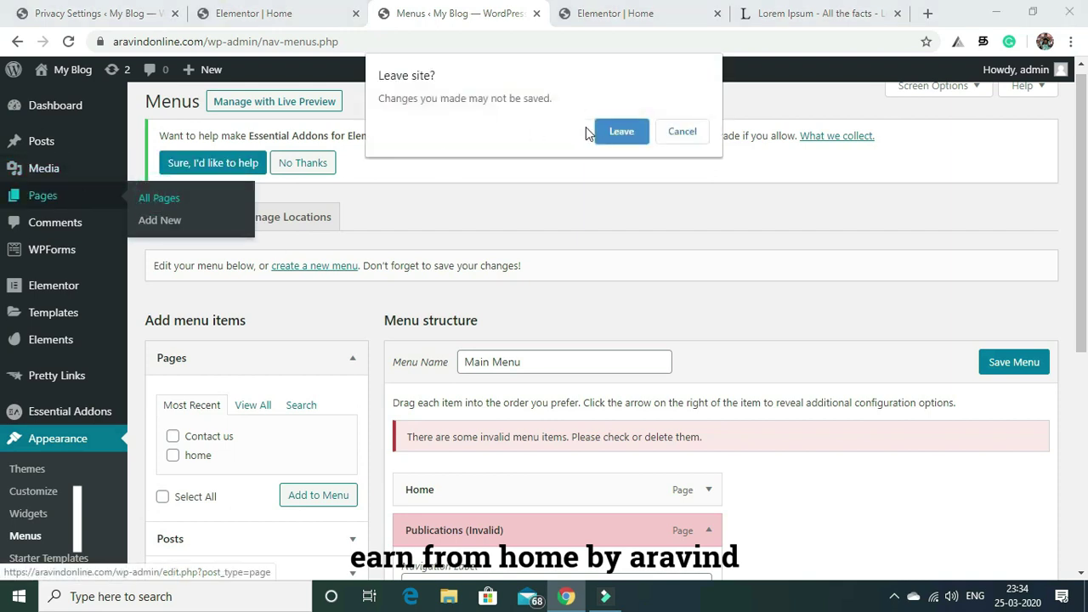
pyautogui.click(618, 131)
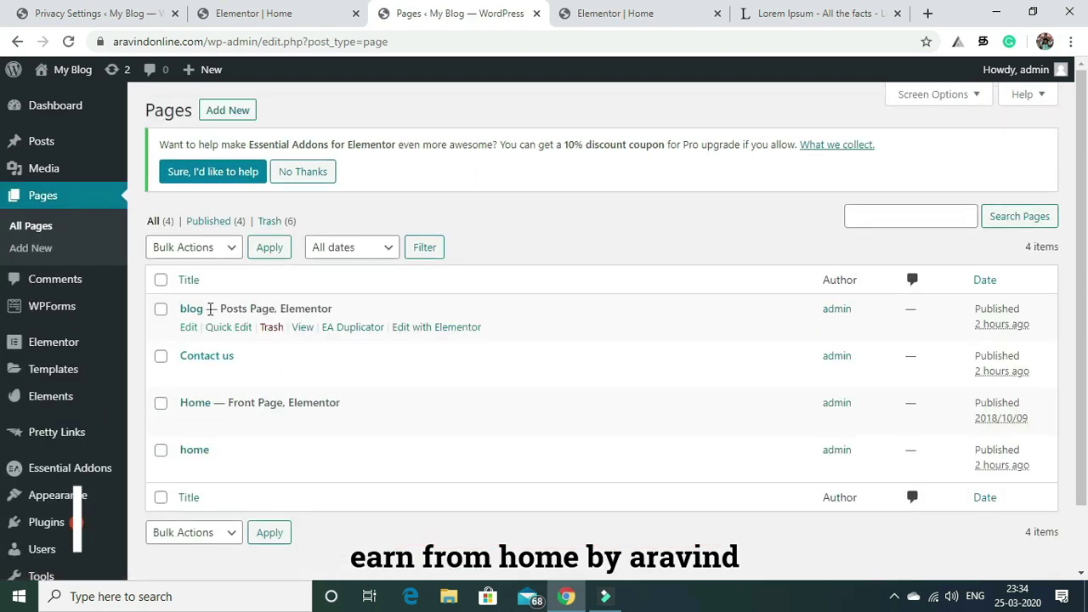
pyautogui.click(193, 311)
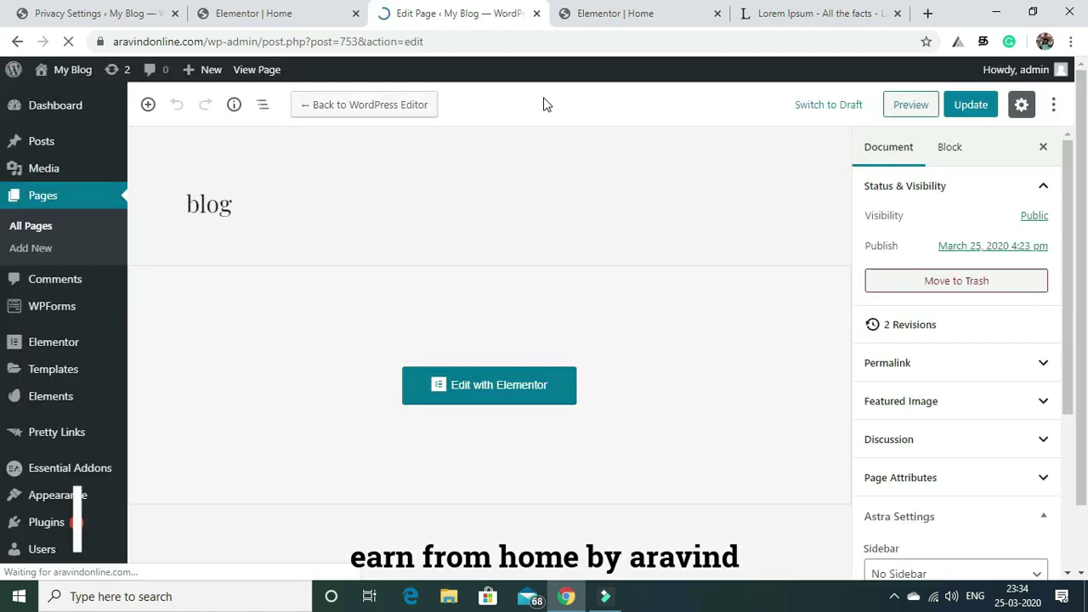
# Open the blog page in the Elementor editor
pyautogui.click(486, 394)
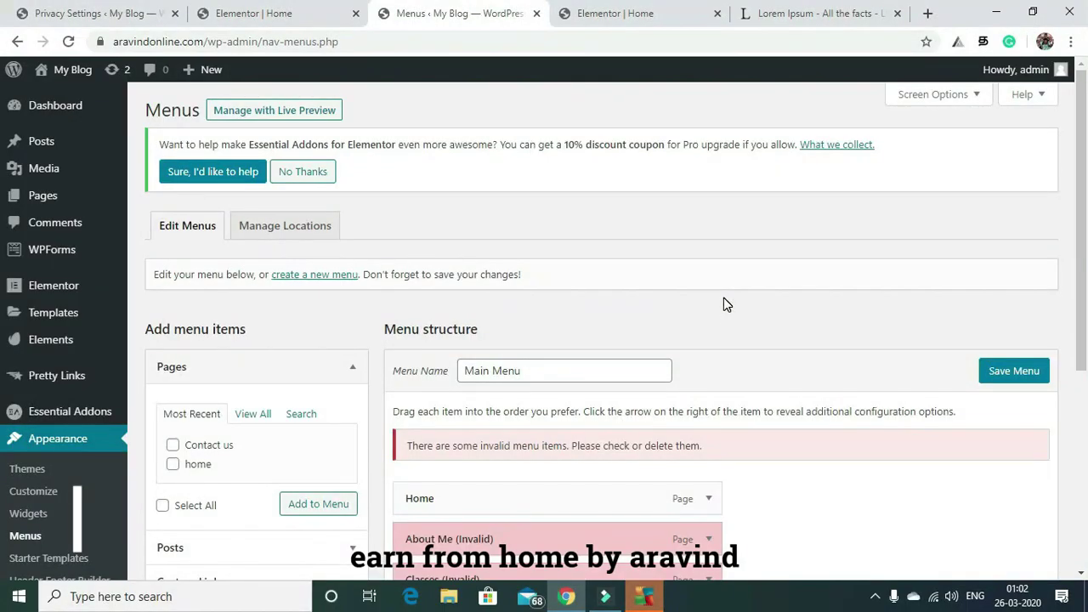
# Remove the invalid items About Me, Classes, Publications and Get Fit from the Main Menu structure
pyautogui.moveTo(1083, 110); pyautogui.dragTo(1083, 230)
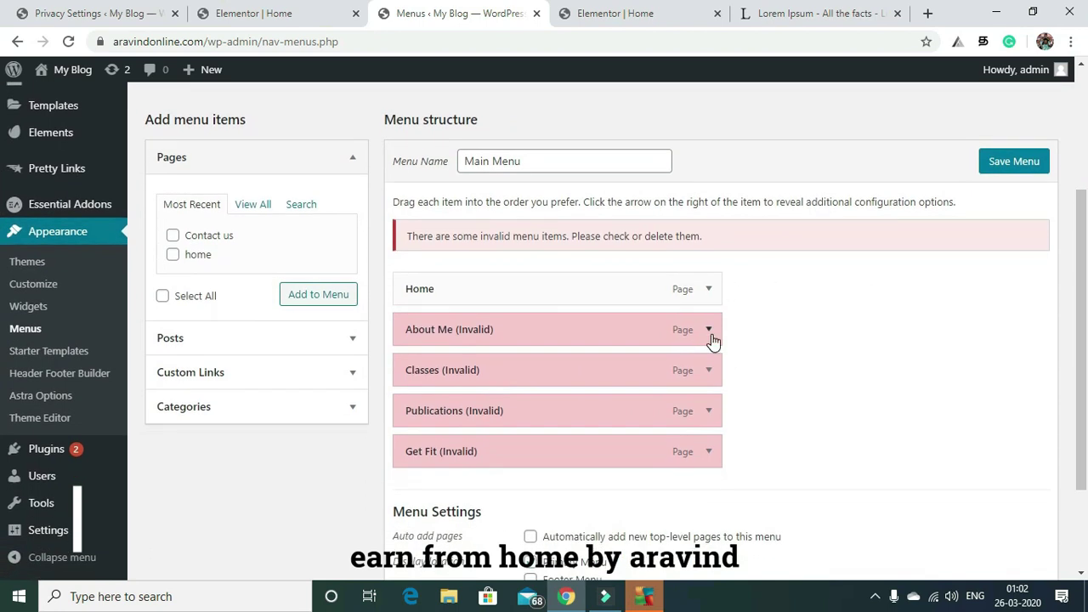
pyautogui.click(708, 330)
pyautogui.click(420, 476)
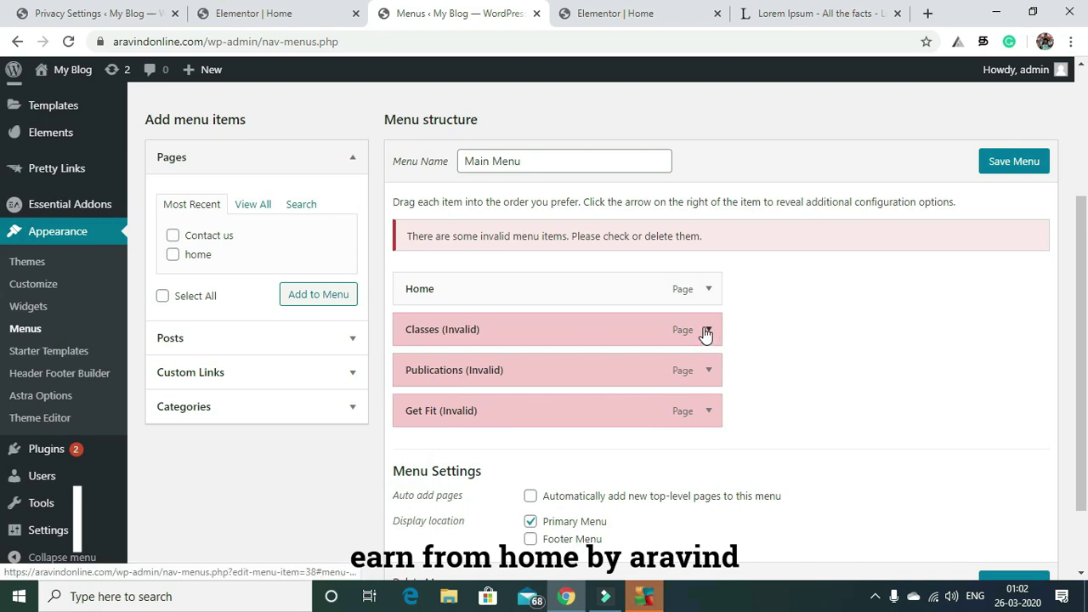
pyautogui.click(708, 330)
pyautogui.click(418, 477)
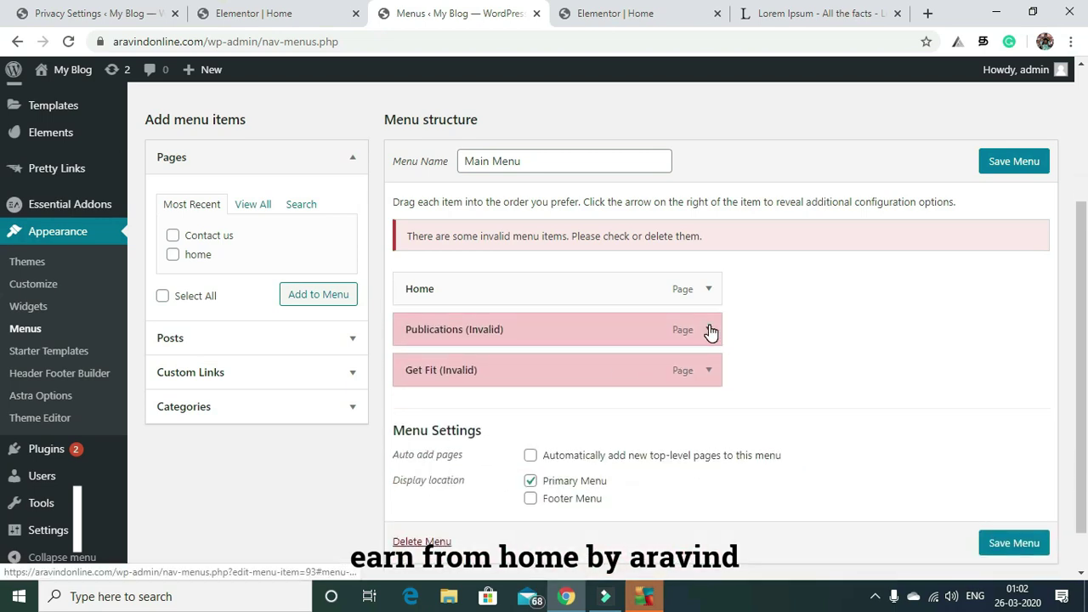
pyautogui.click(709, 330)
pyautogui.click(414, 475)
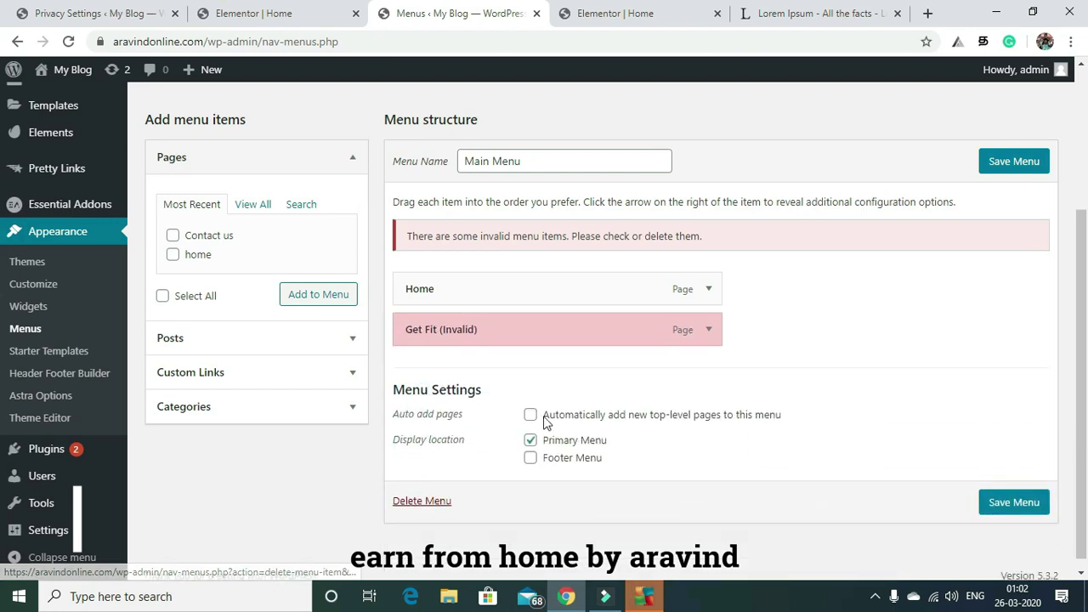
pyautogui.click(709, 331)
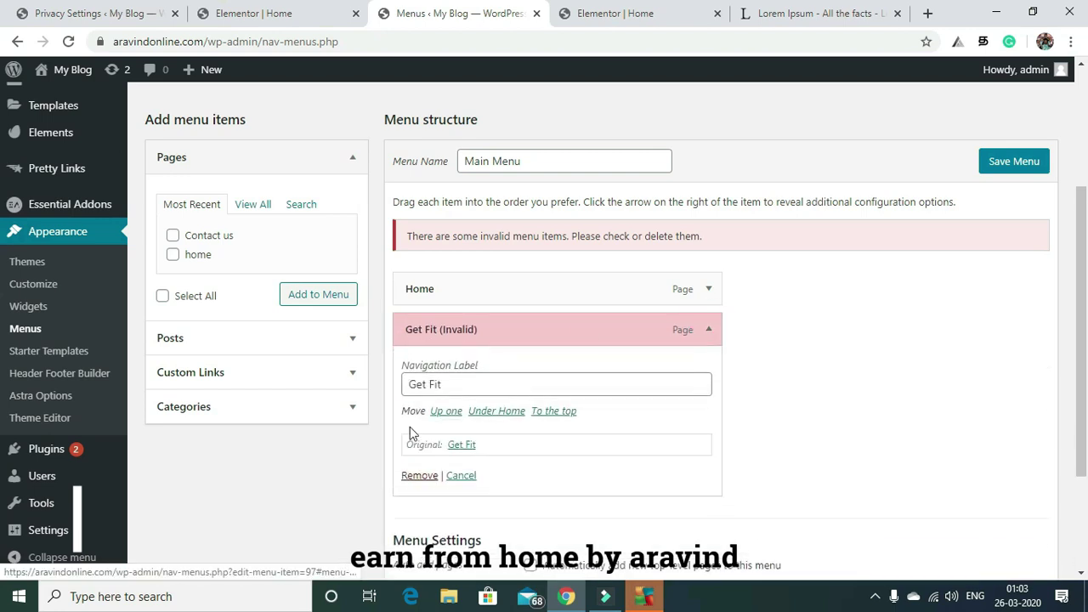
pyautogui.click(412, 476)
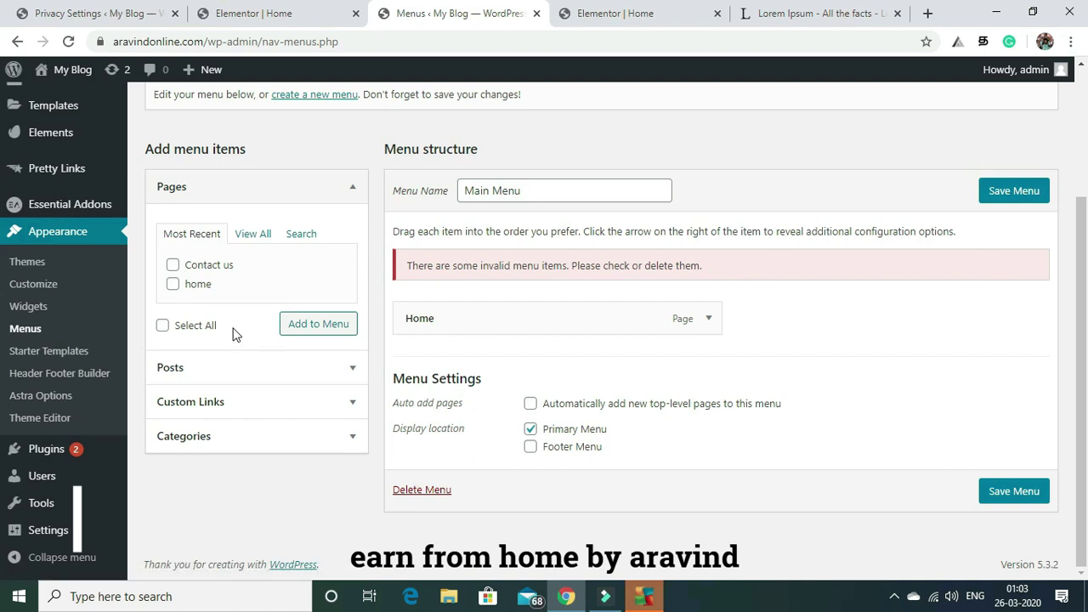
# Add the blog posts page to the Main Menu from the full list of pages and save the menu
pyautogui.click(252, 234)
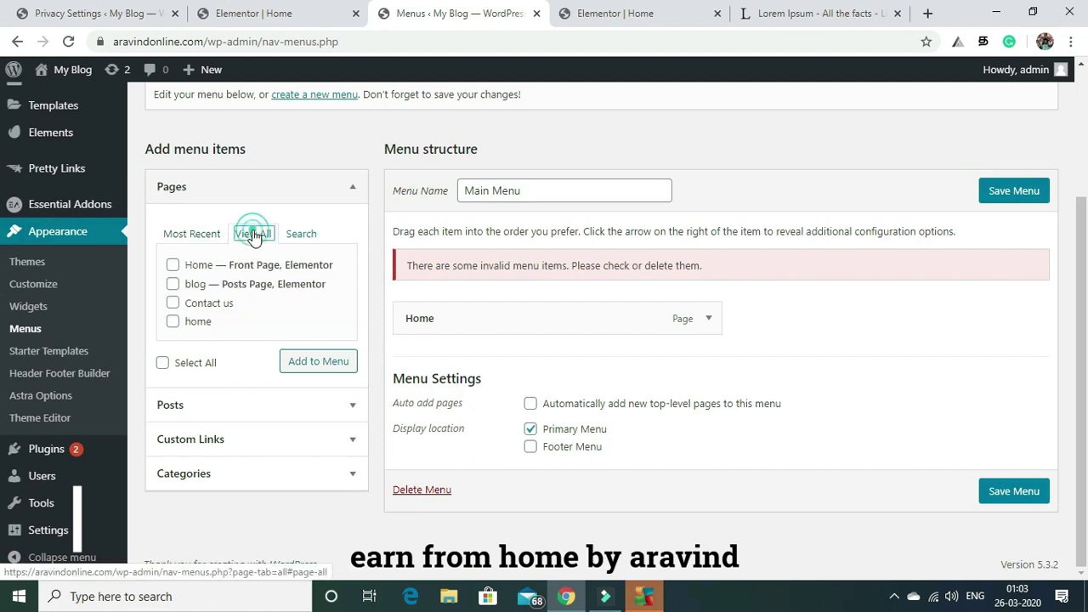
pyautogui.click(172, 283)
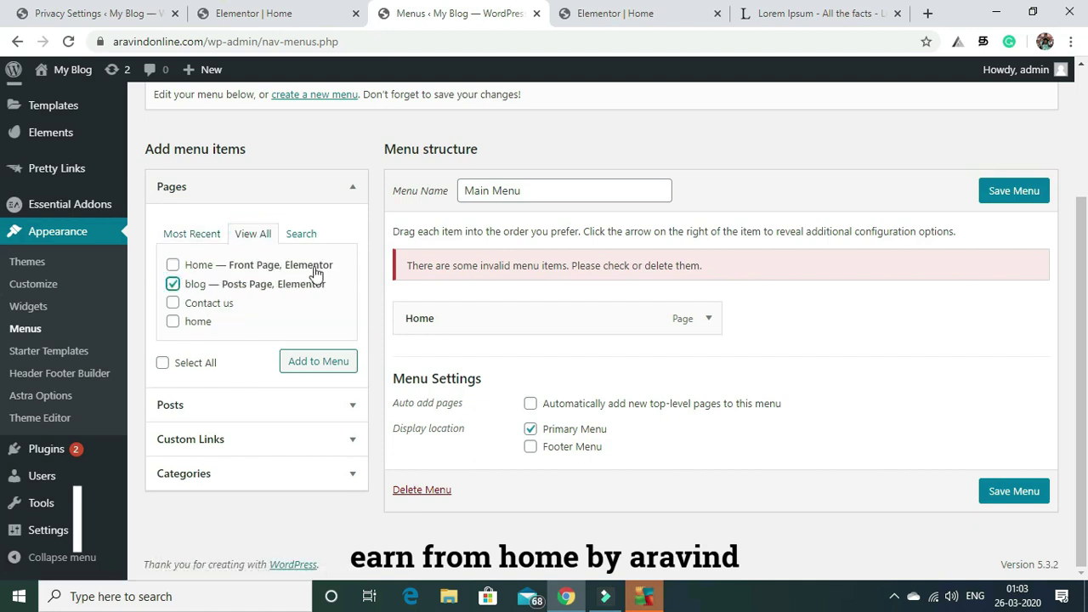
pyautogui.click(315, 364)
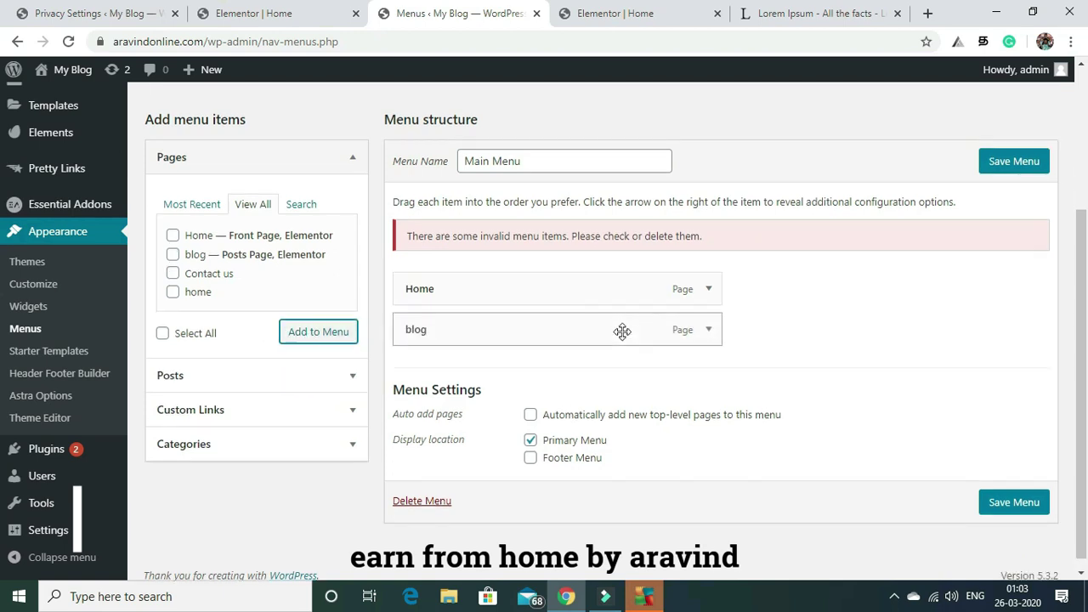
pyautogui.click(1008, 167)
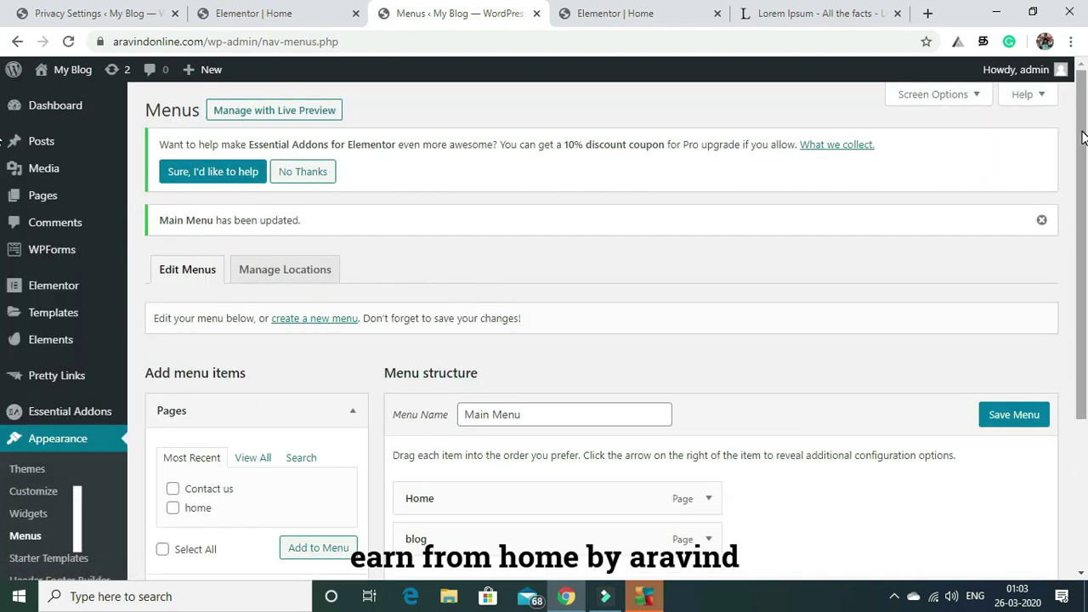
pyautogui.scroll(-4, 966, 136)
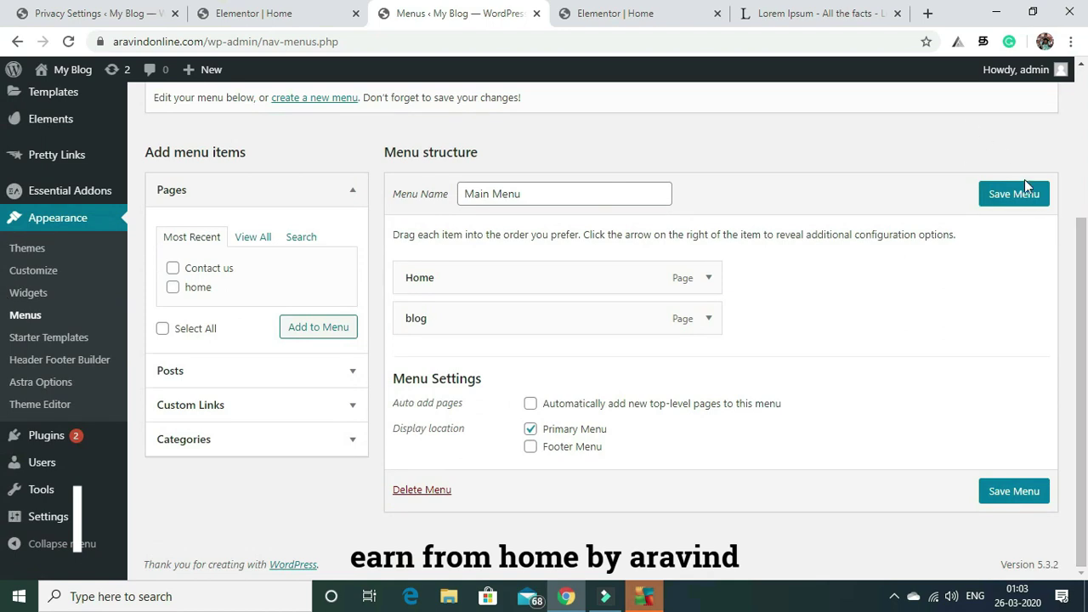
pyautogui.click(1020, 196)
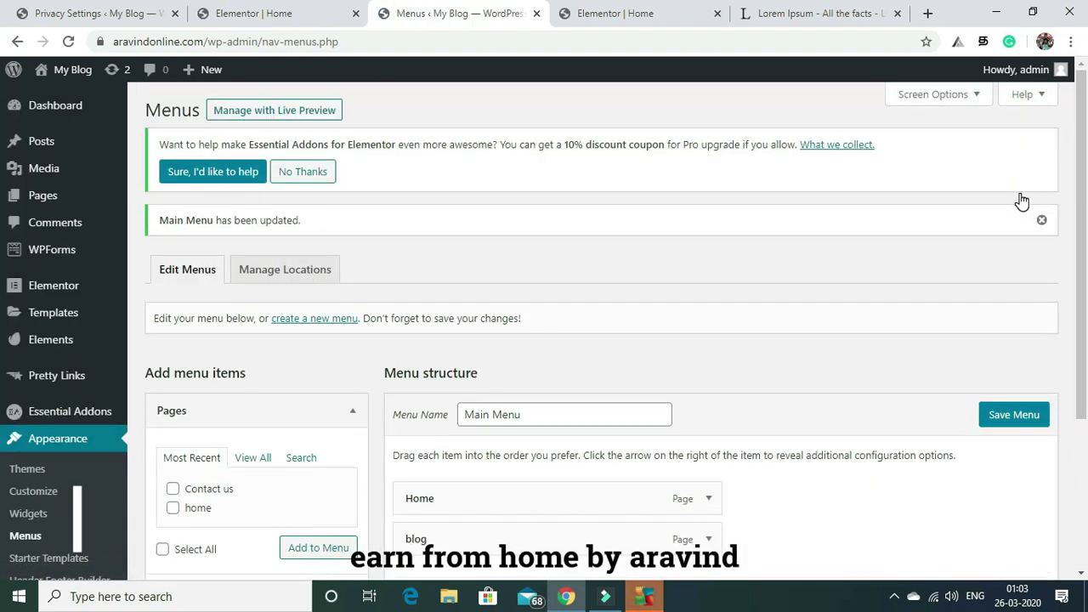
pyautogui.scroll(-3, 1085, 106)
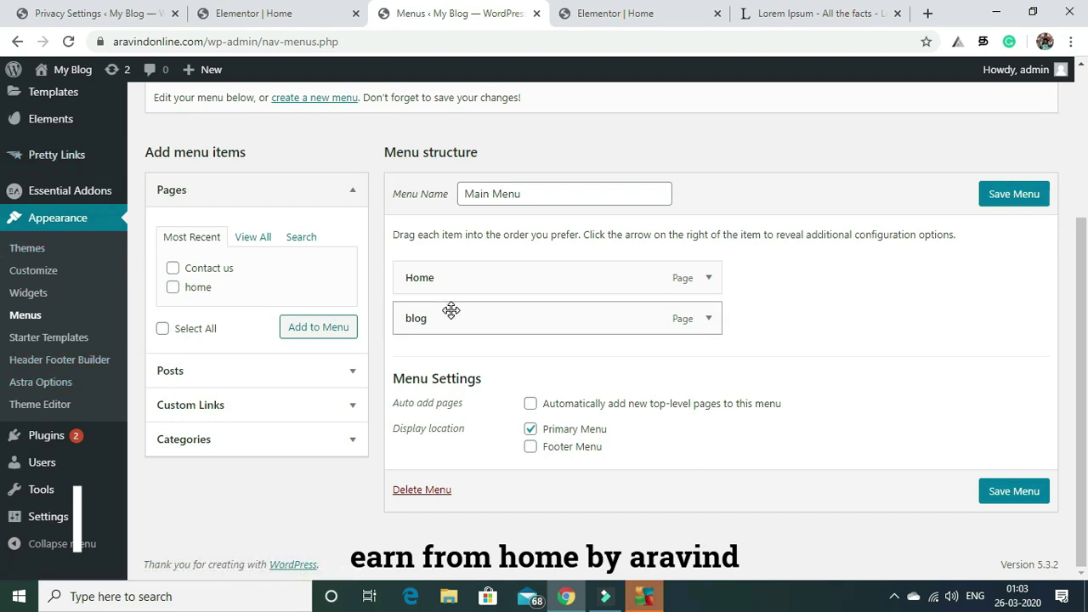
# Visit the live site and follow its blog menu link to check the content of the blog page
pyautogui.rightClick(76, 74)
pyautogui.click(54, 96)
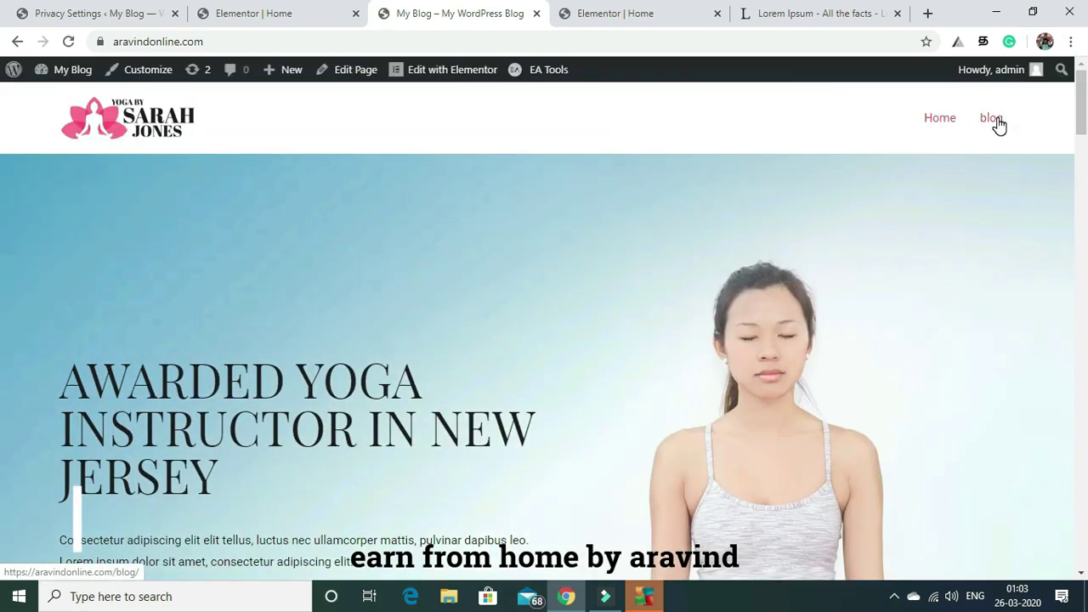
pyautogui.click(996, 120)
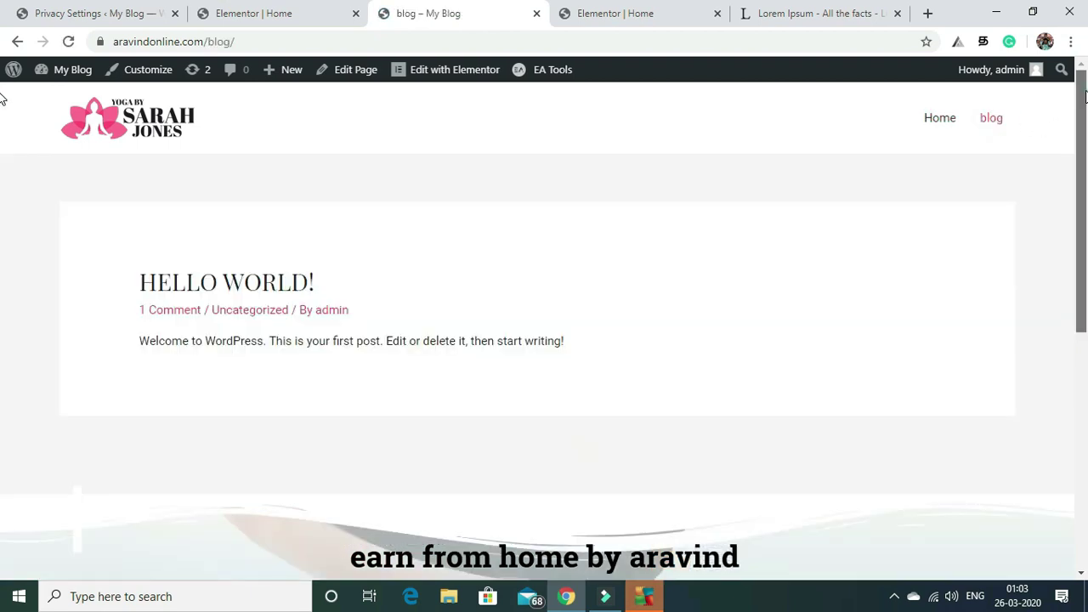
pyautogui.scroll(-6, 2, 187)
pyautogui.scroll(6, 2, 321)
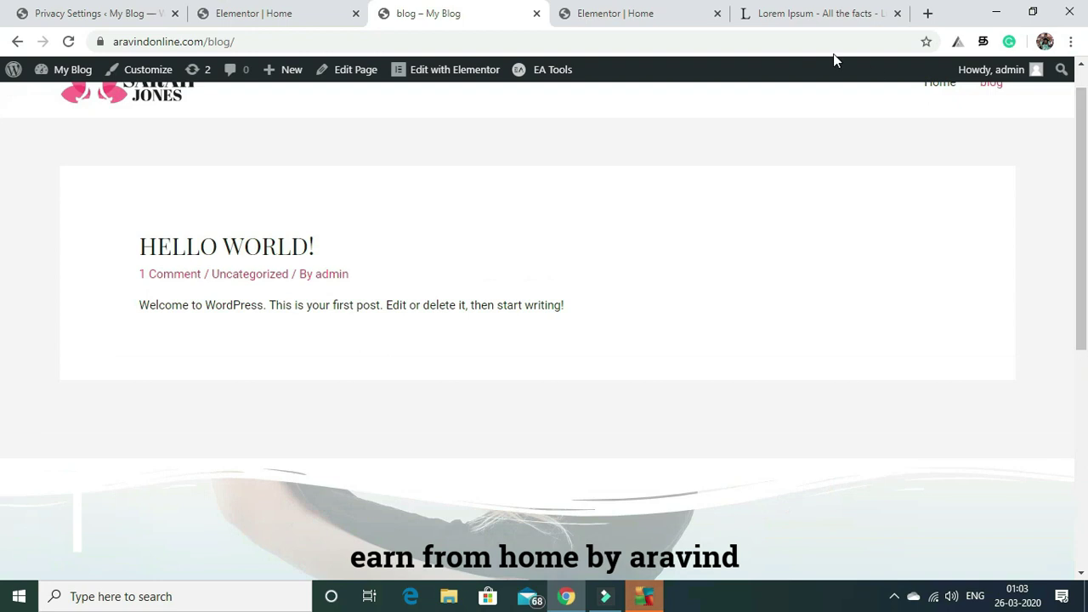
pyautogui.scroll(1, 2, 139)
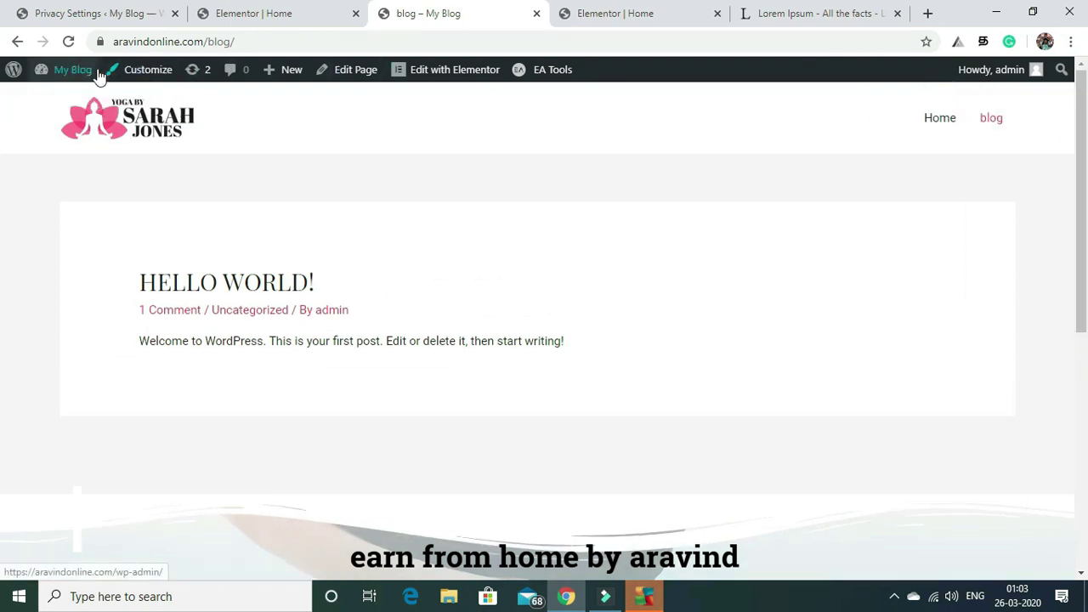
# Return to the dashboard and start a new post from the list of all posts, titled "medidation"
pyautogui.moveTo(91, 77)
pyautogui.click(75, 101)
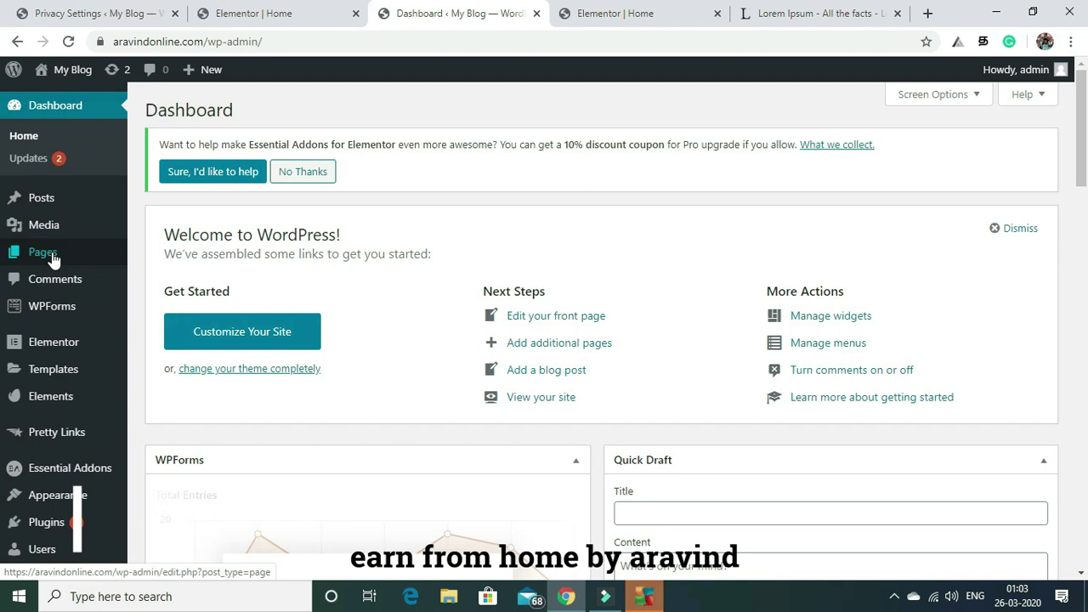
pyautogui.moveTo(53, 259)
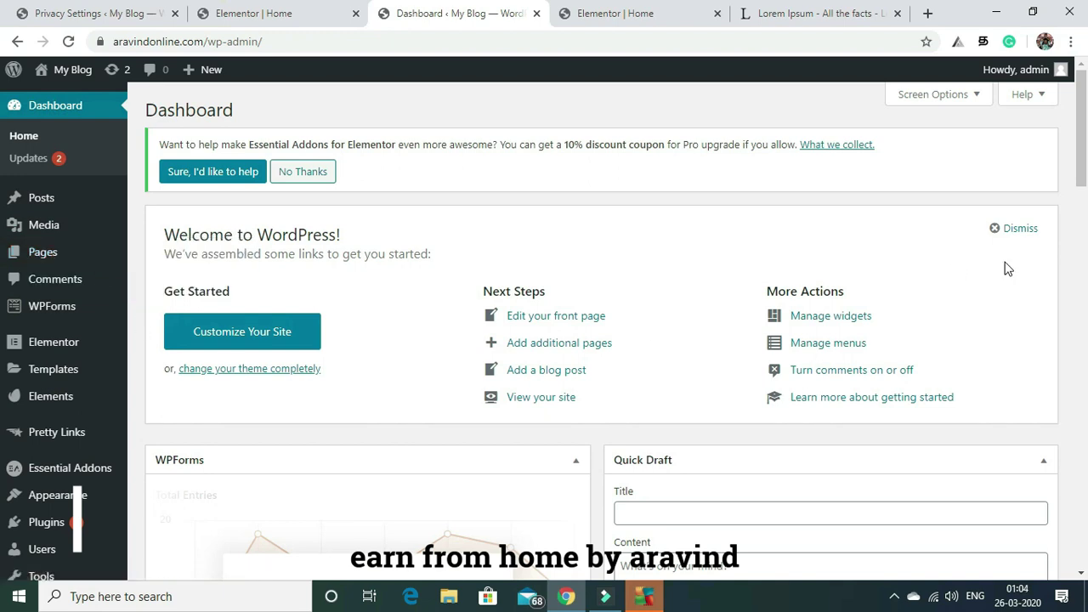
pyautogui.moveTo(1082, 149)
pyautogui.mouseDown()
pyautogui.moveTo(1086, 290)
pyautogui.moveTo(1084, 136)
pyautogui.mouseUp()
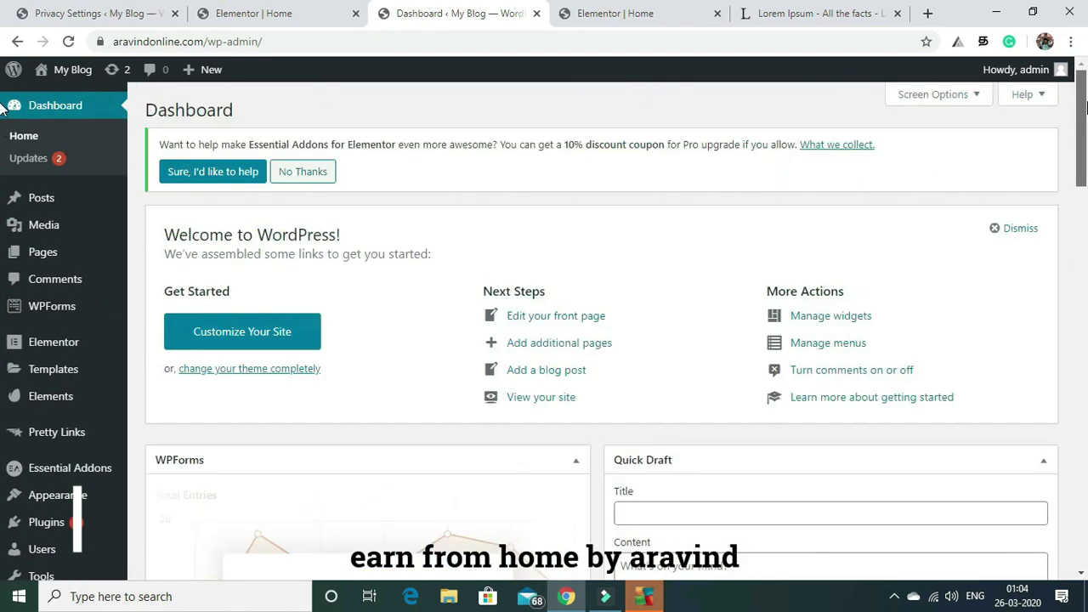
pyautogui.moveTo(48, 197)
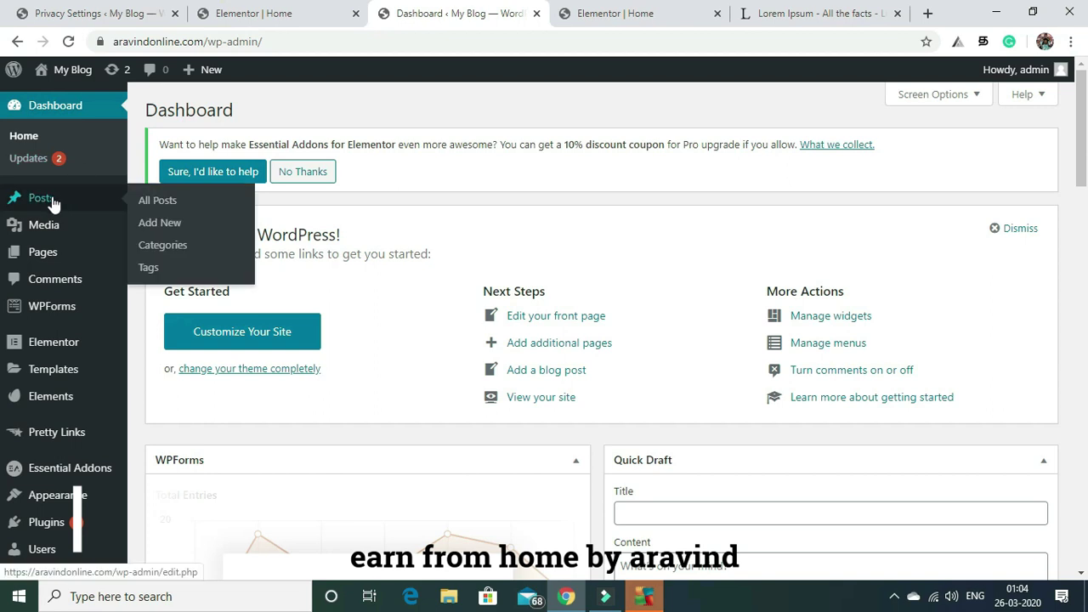
pyautogui.click(150, 206)
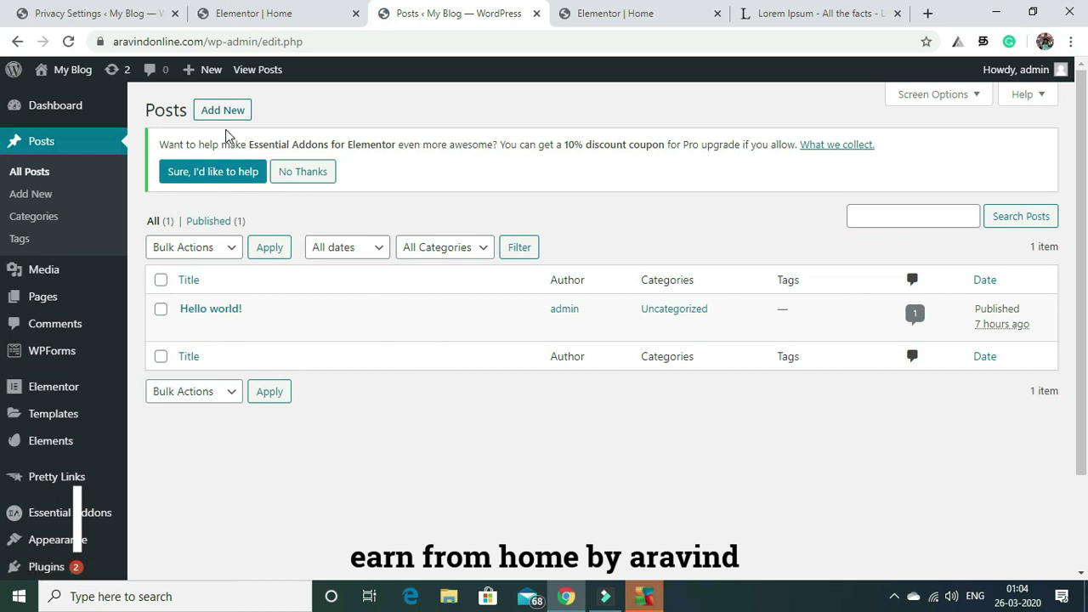
pyautogui.click(225, 112)
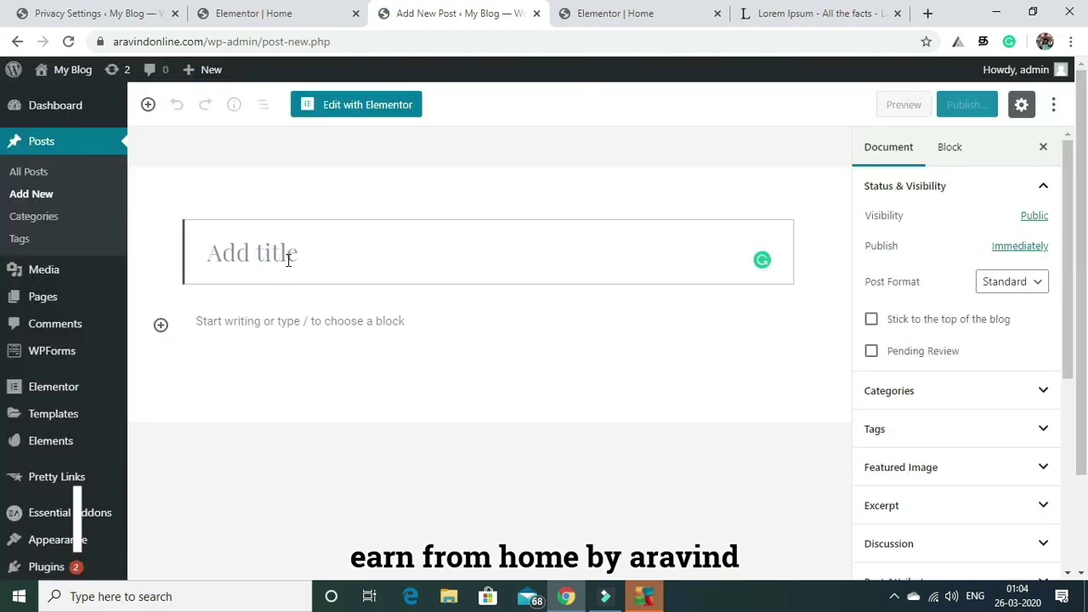
pyautogui.write('medidation')
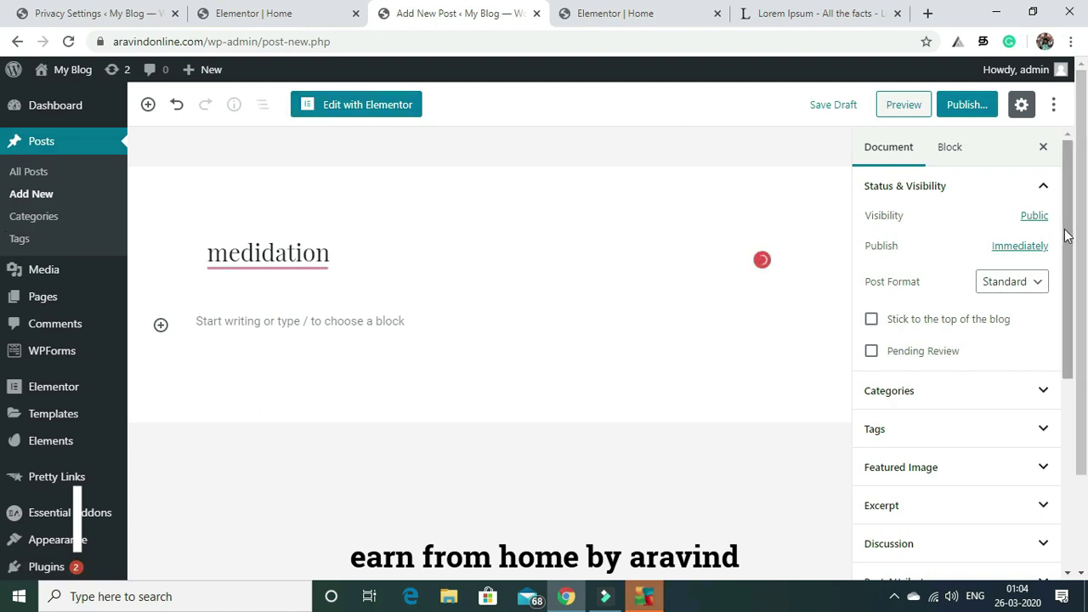
# Set the post's sidebar to No Sidebar and its content layout to Full Width / Stretched, and publish the post
pyautogui.scroll(-3, 1062, 225)
pyautogui.scroll(-1, 1037, 374)
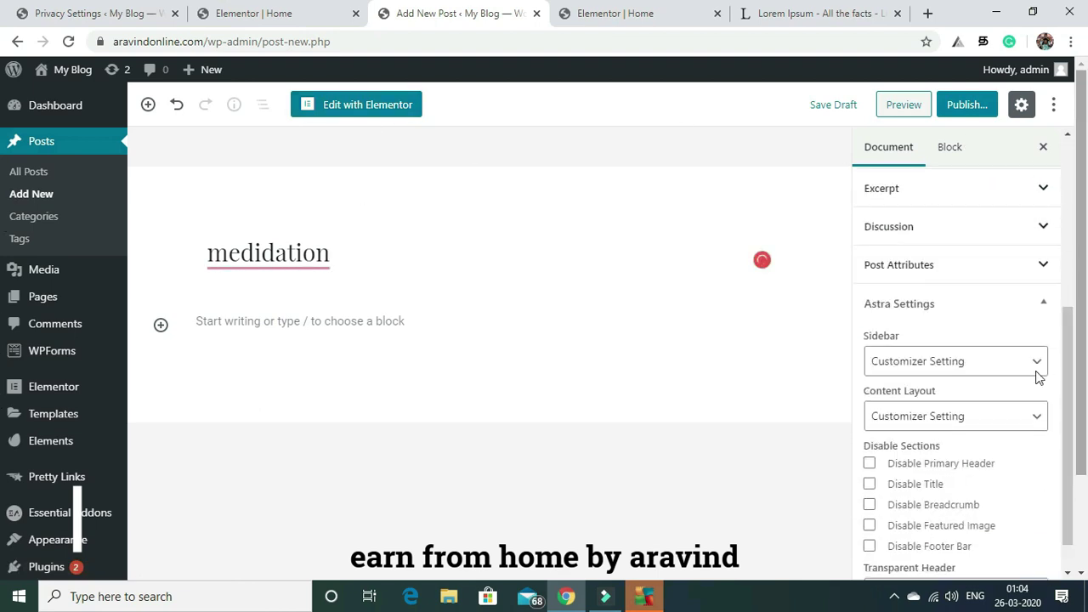
pyautogui.click(979, 361)
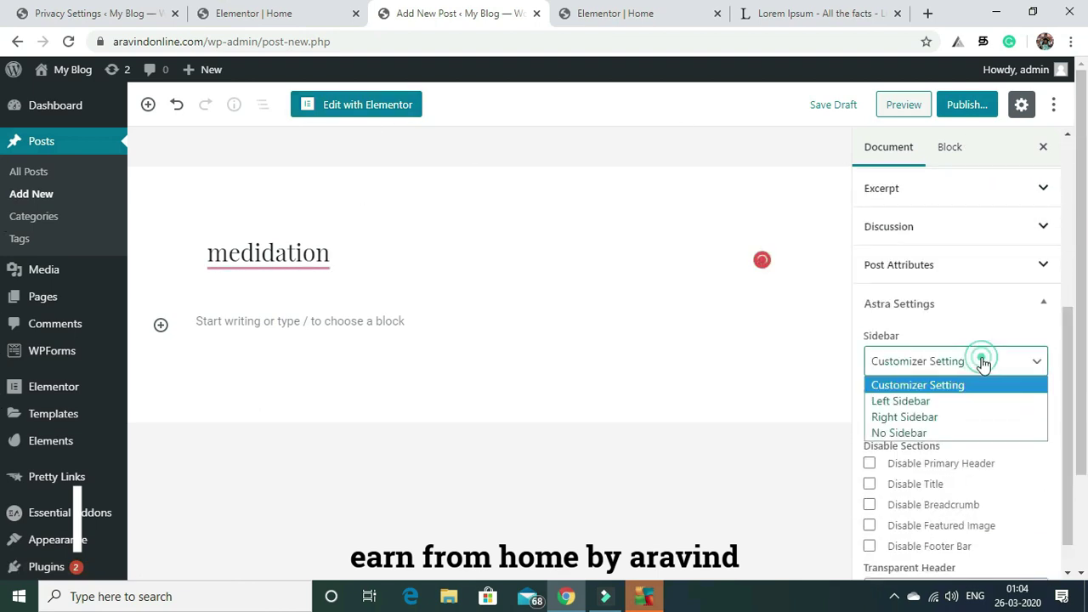
pyautogui.click(902, 433)
pyautogui.click(904, 416)
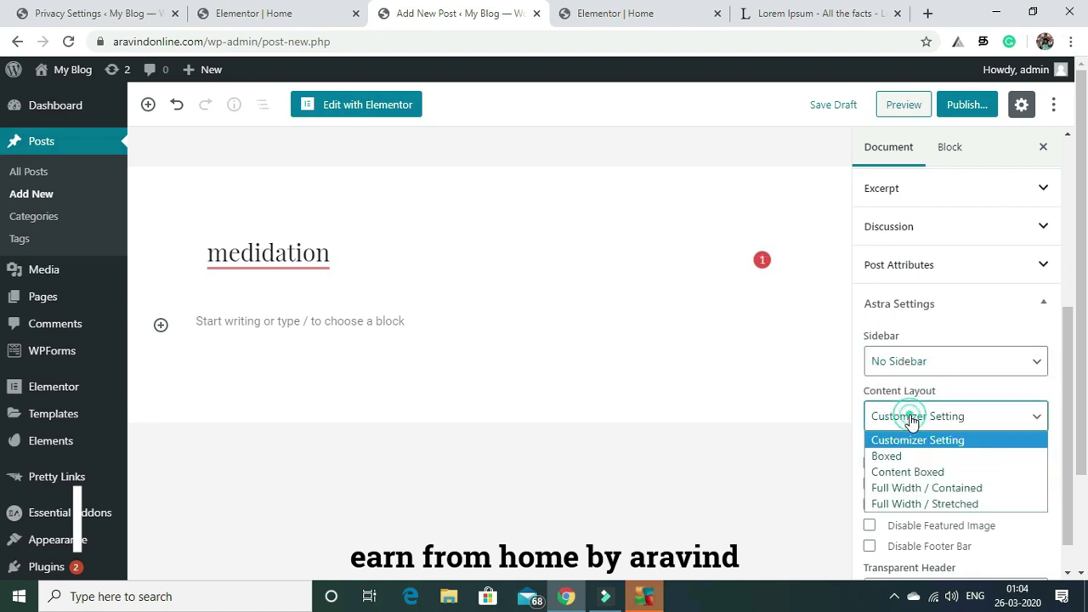
pyautogui.click(905, 504)
pyautogui.click(963, 114)
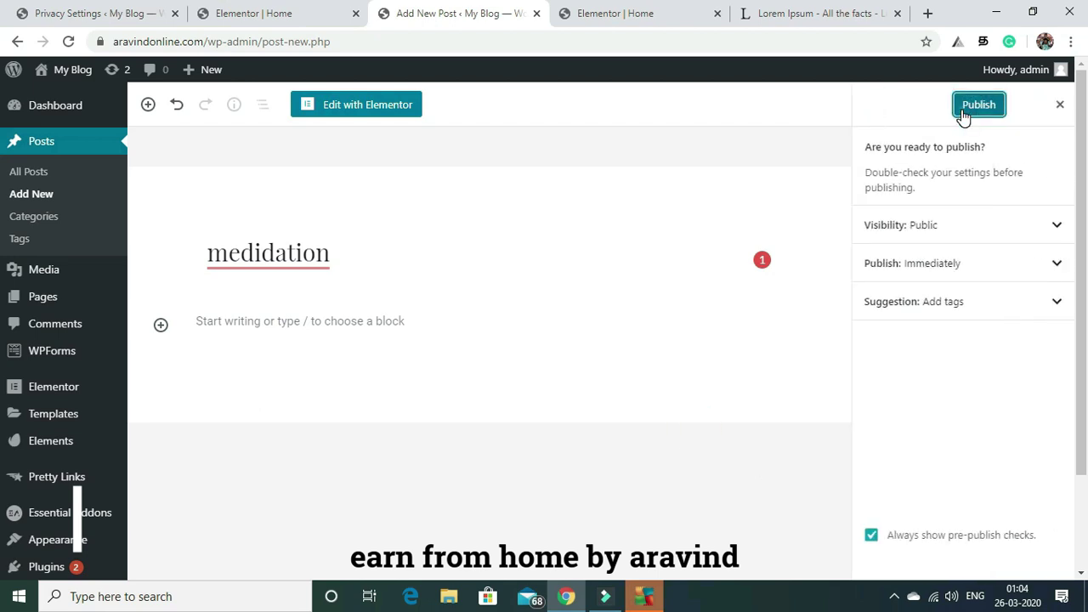
pyautogui.click(963, 112)
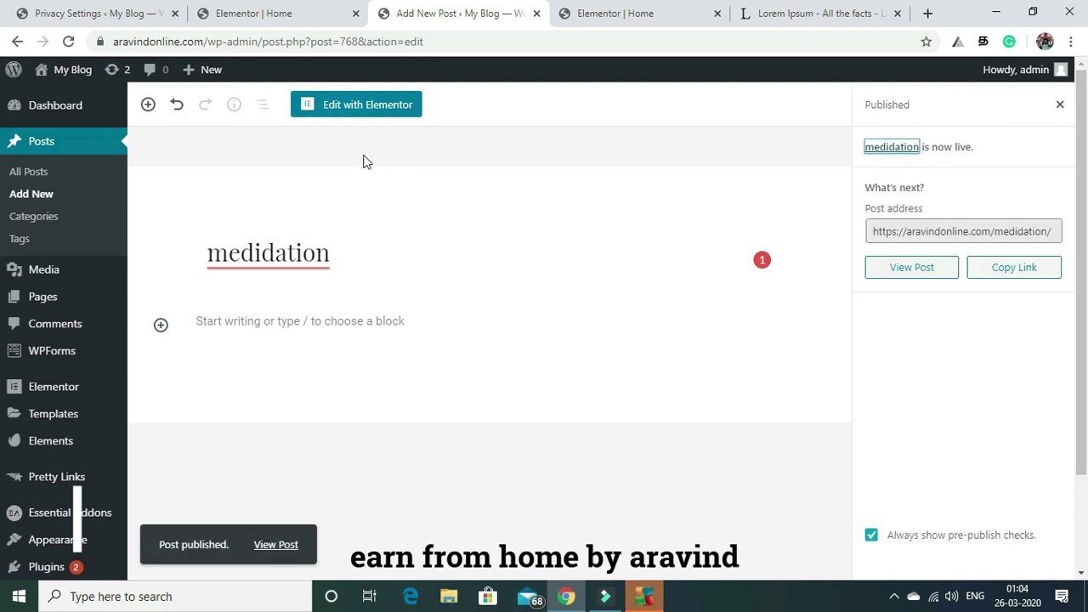
# Open the medidation post in Elementor and add a single-column section containing a Heading widget
pyautogui.click(336, 106)
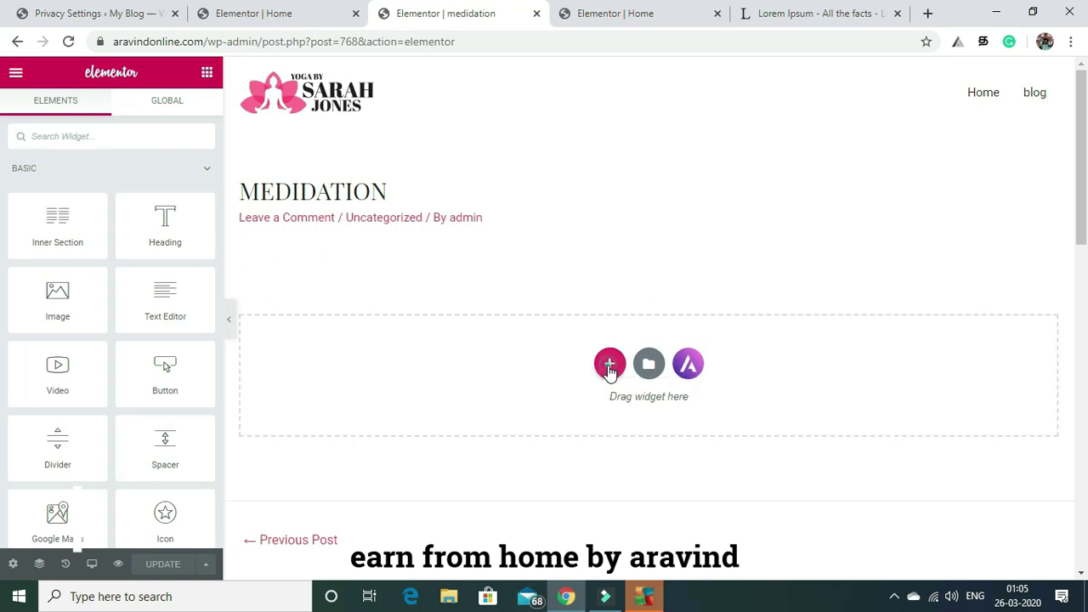
pyautogui.click(610, 365)
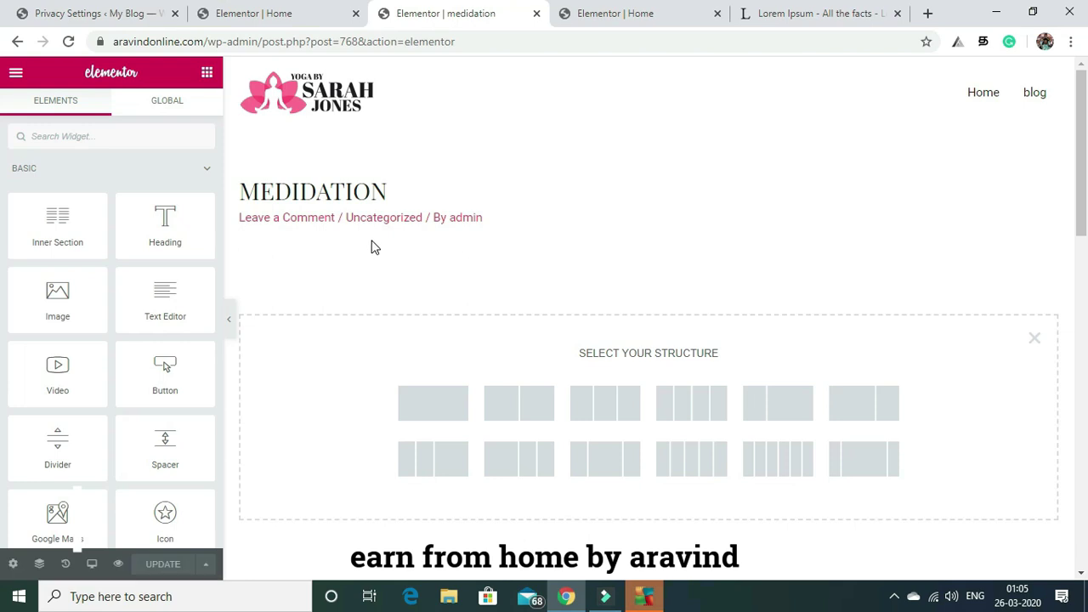
pyautogui.click(433, 403)
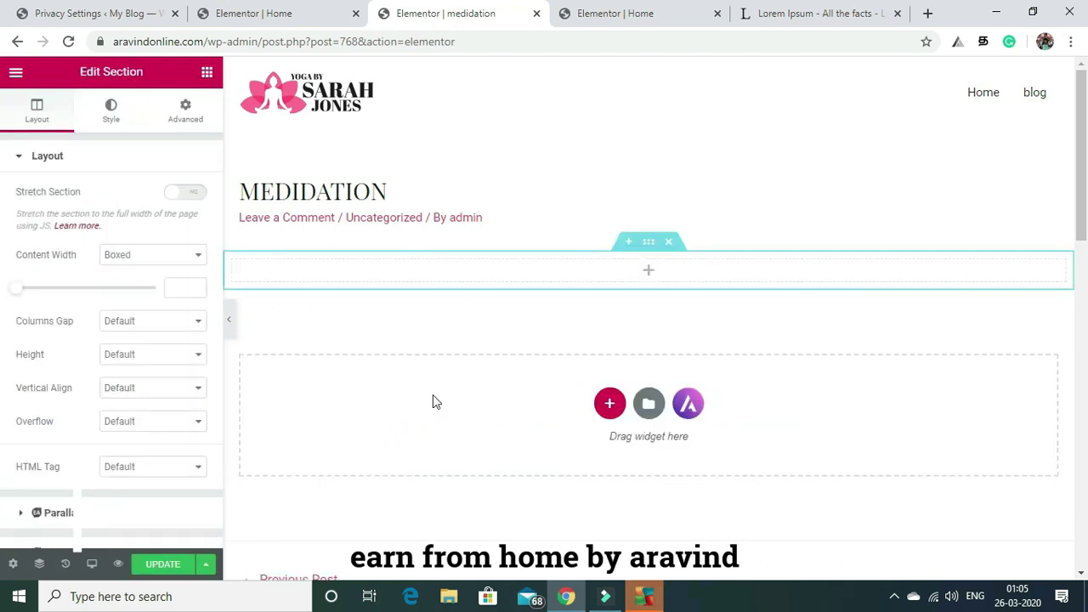
pyautogui.click(204, 75)
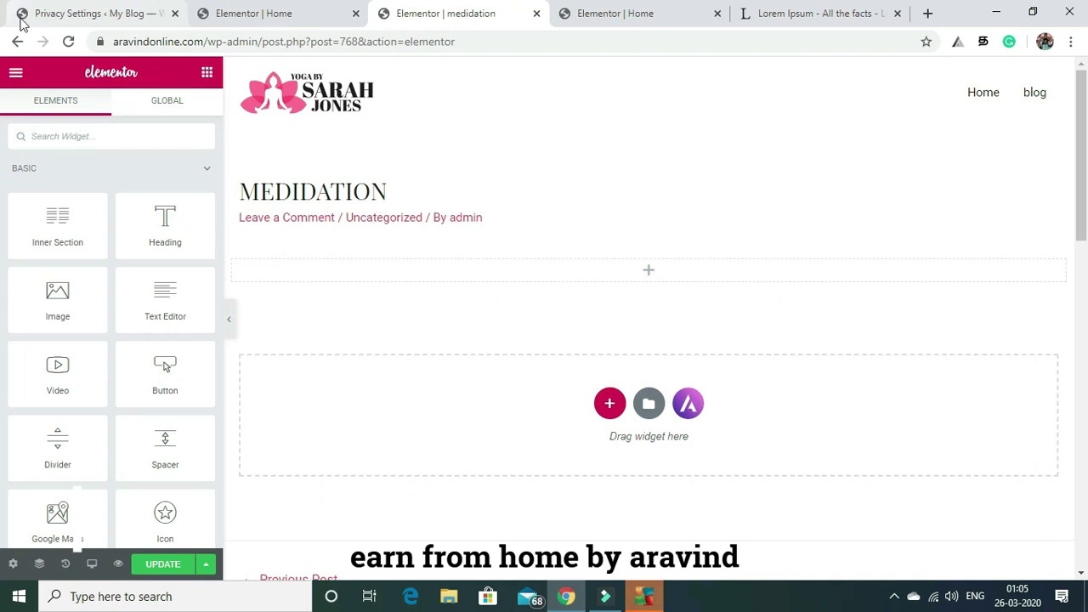
pyautogui.moveTo(165, 228); pyautogui.dragTo(417, 272)
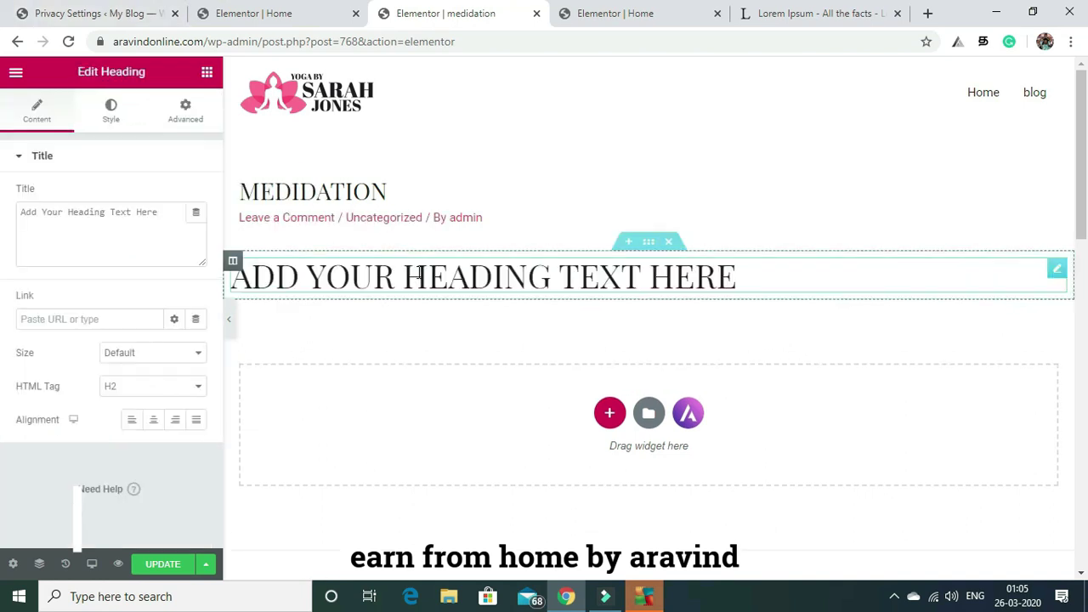
# Replace the placeholder text of the Heading widget with "benefits of meditation"
pyautogui.click(737, 279)
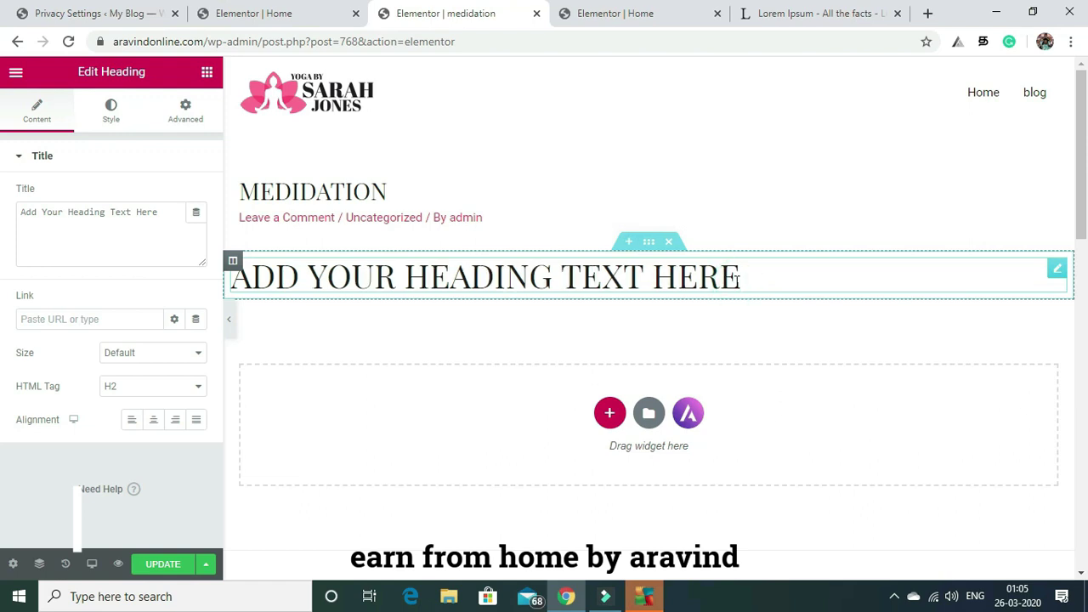
pyautogui.press('BackSpace')
pyautogui.press('BackSpace')
pyautogui.press('BackSpace')
pyautogui.press('BackSpace')
pyautogui.press('BackSpace')
pyautogui.press('BackSpace')
pyautogui.press('BackSpace')
pyautogui.press('BackSpace')
pyautogui.press('BackSpace')
pyautogui.press('BackSpace')
pyautogui.press('BackSpace')
pyautogui.press('BackSpace')
pyautogui.press('BackSpace')
pyautogui.press('BackSpace')
pyautogui.press('BackSpace')
pyautogui.press('BackSpace')
pyautogui.press('BackSpace')
pyautogui.press('BackSpace')
pyautogui.press('BackSpace')
pyautogui.press('BackSpace')
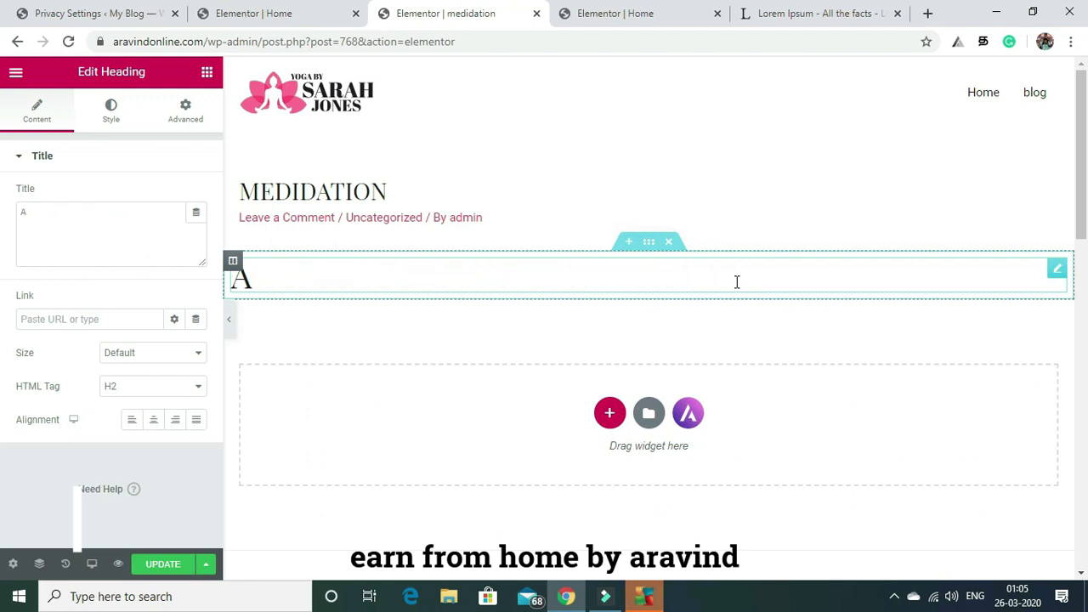
pyautogui.press('BackSpace')
pyautogui.write('benefi')
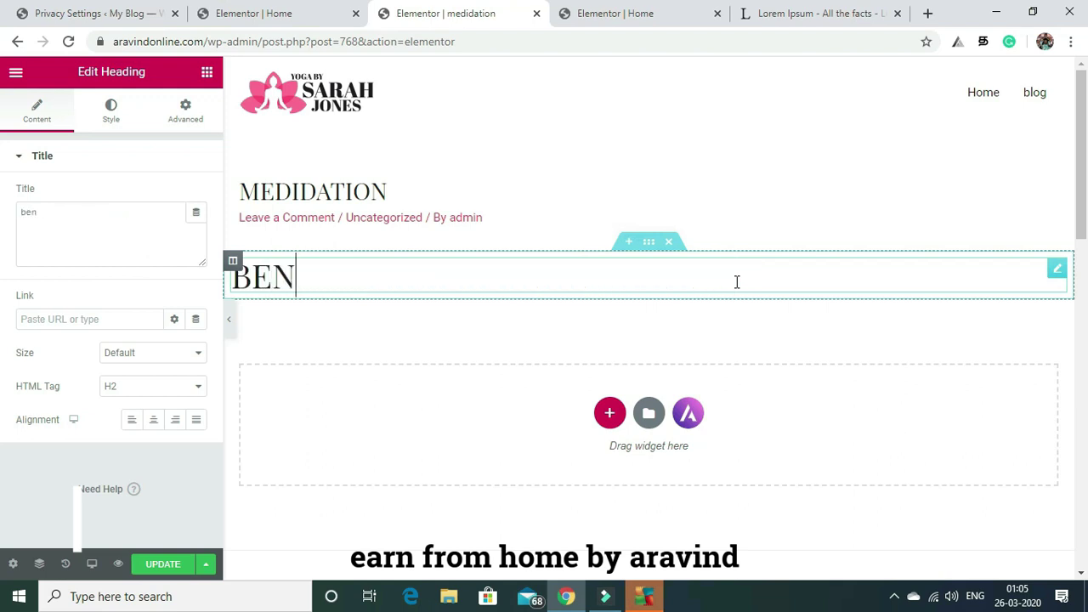
pyautogui.write('ts ')
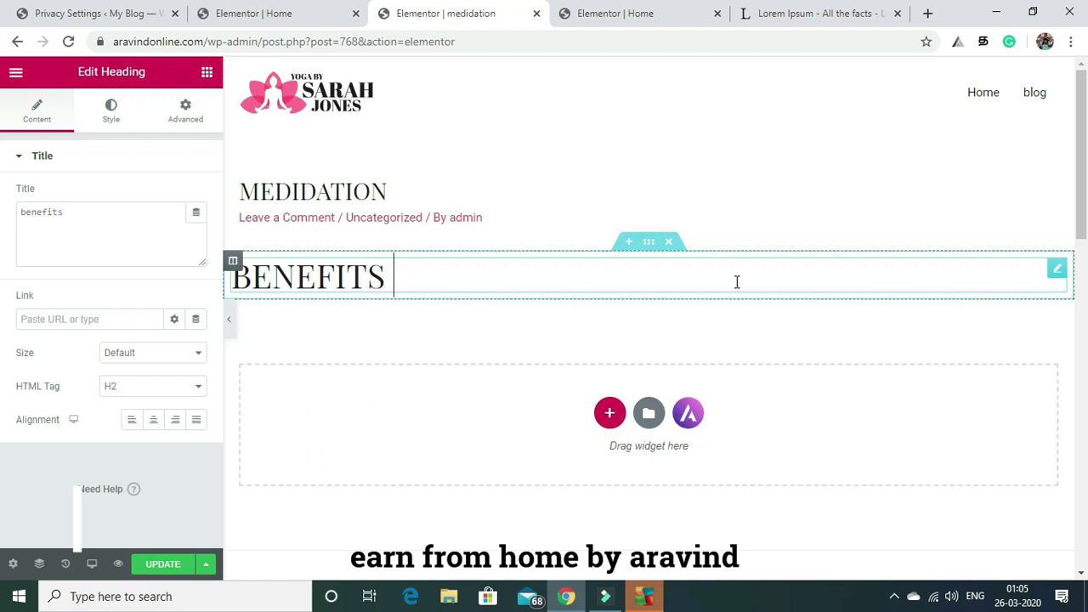
pyautogui.write('of medit')
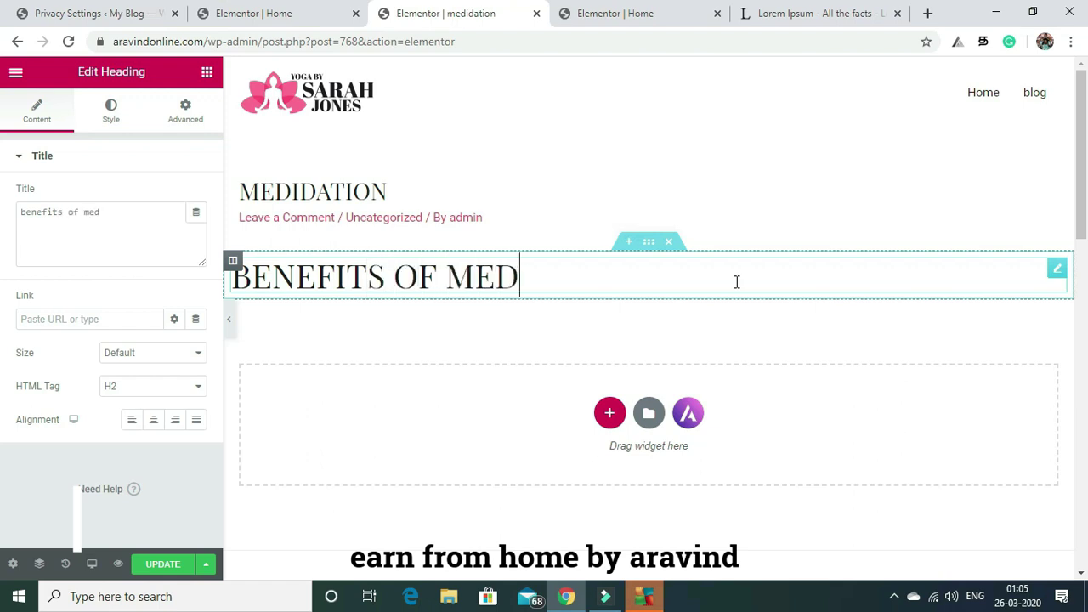
pyautogui.write('ation')
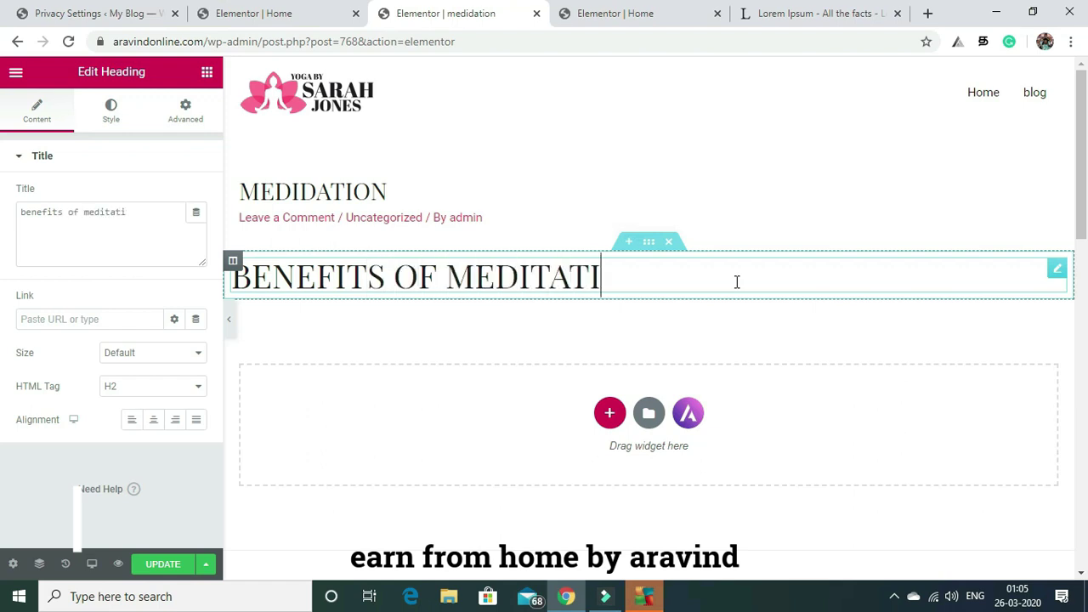
pyautogui.click(723, 333)
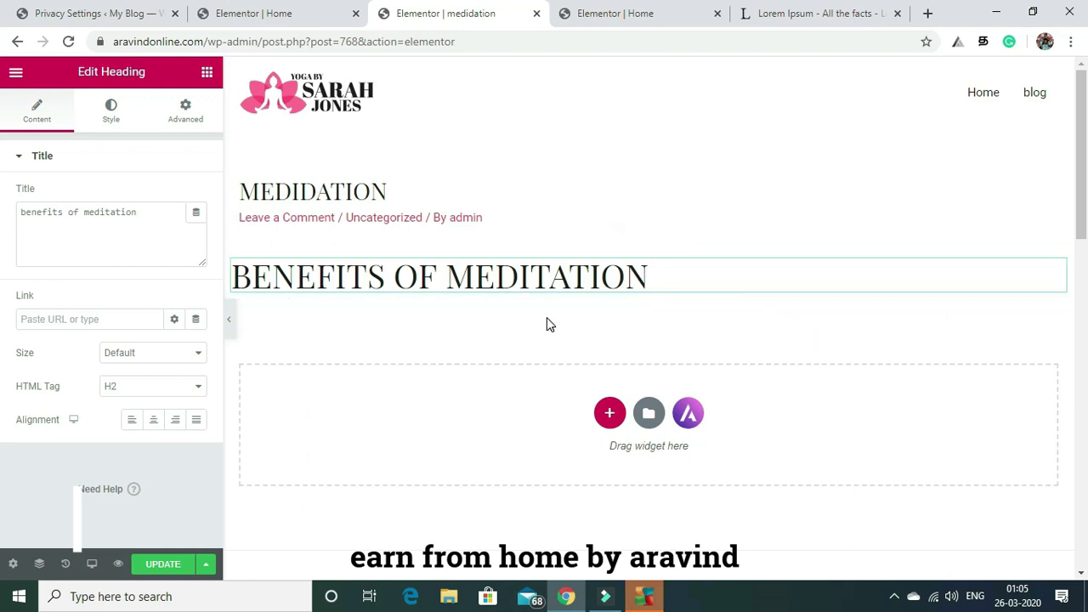
# Add a single-column section below the heading and place an Image widget in it
pyautogui.click(609, 413)
pyautogui.click(450, 451)
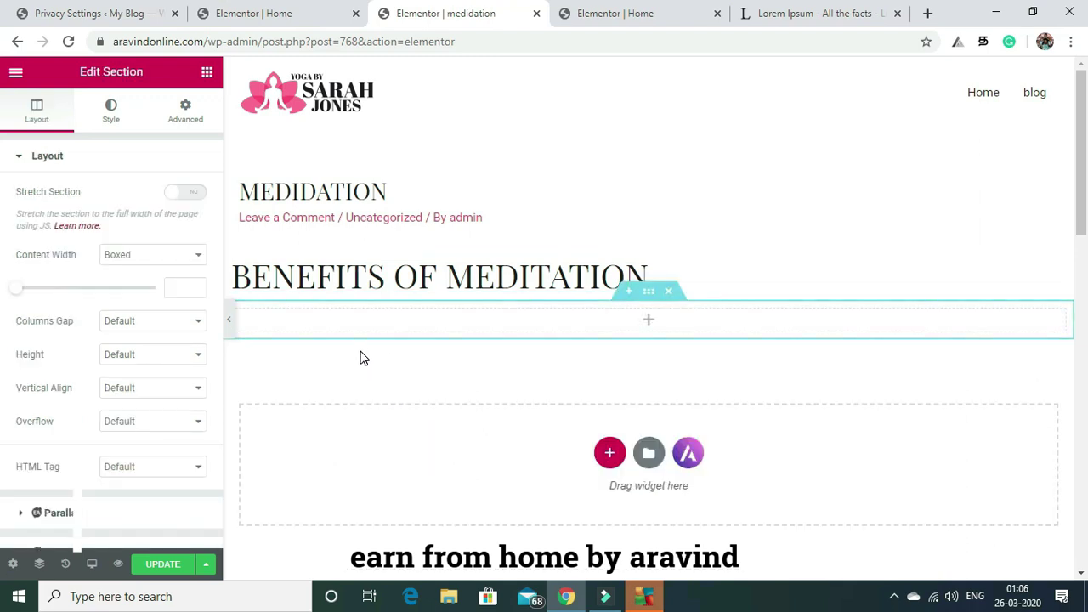
pyautogui.click(206, 73)
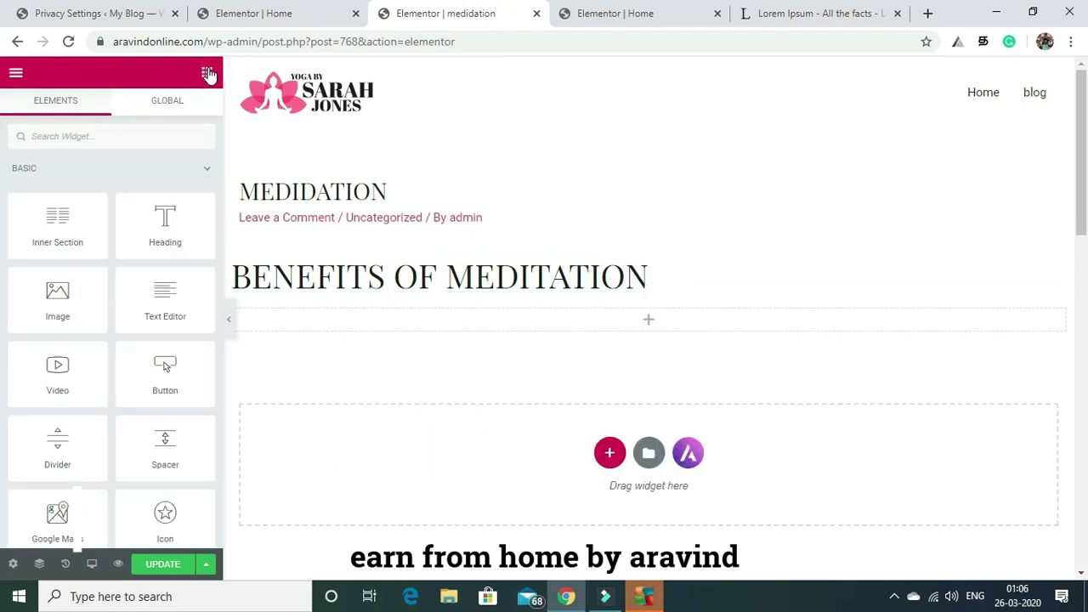
pyautogui.moveTo(59, 308); pyautogui.dragTo(515, 326)
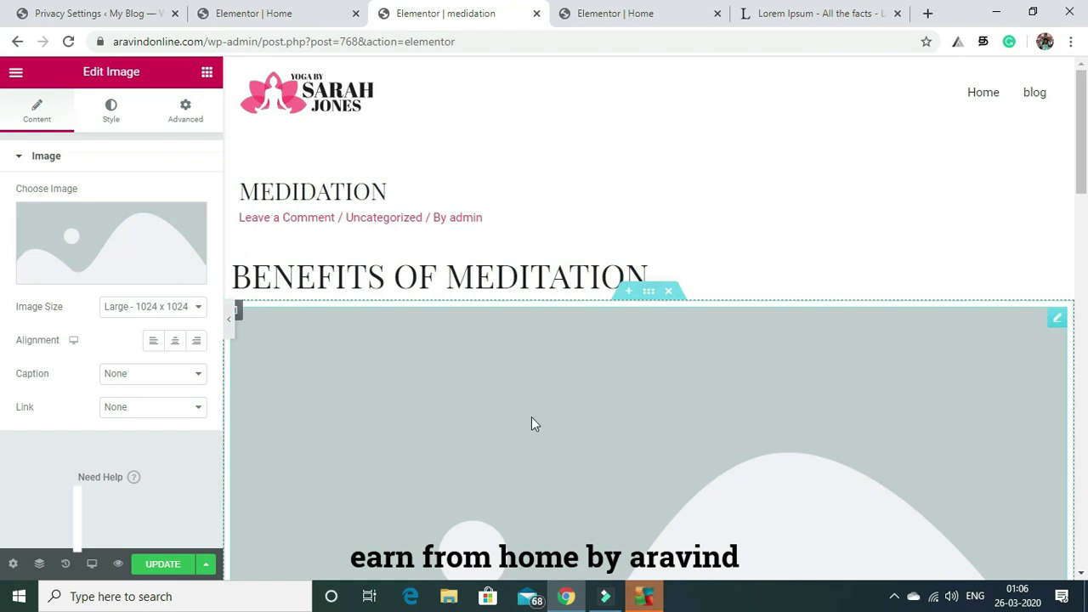
# Fill the Image widget with the media library photo of the women stretching on yoga mats, the one with the light-blue top in front
pyautogui.click(98, 247)
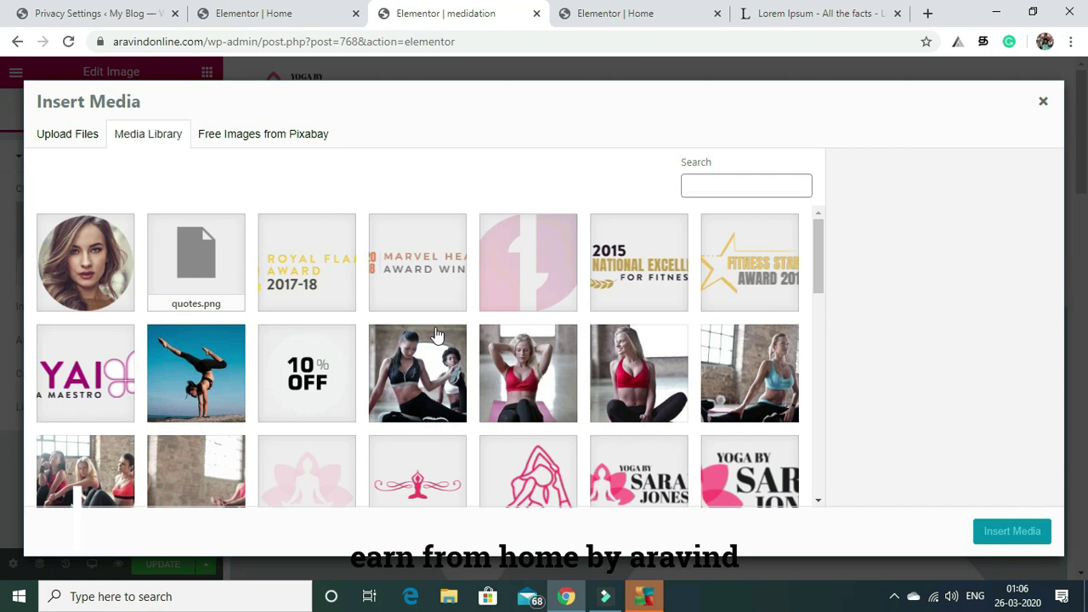
pyautogui.click(755, 378)
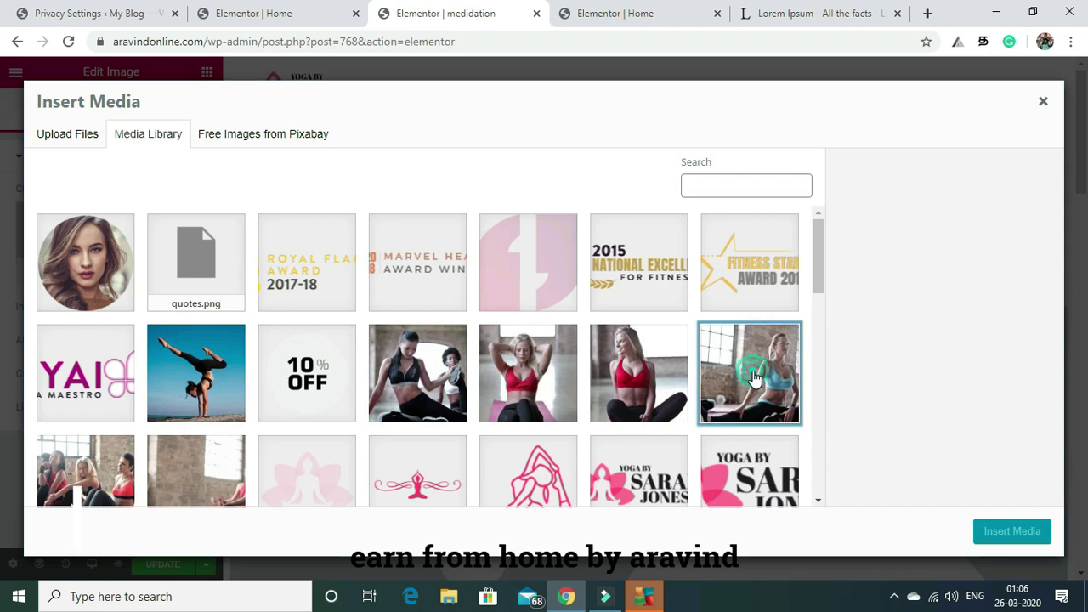
pyautogui.click(1015, 529)
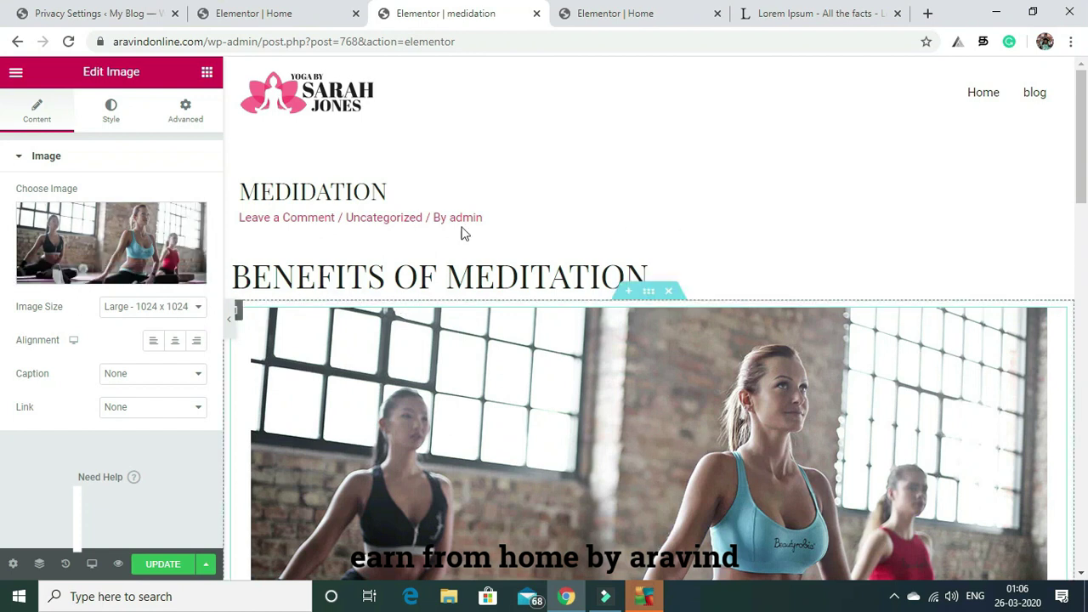
# Add a single-column section below the photo and place a Text Editor widget in it
pyautogui.moveTo(1076, 162); pyautogui.dragTo(1084, 280)
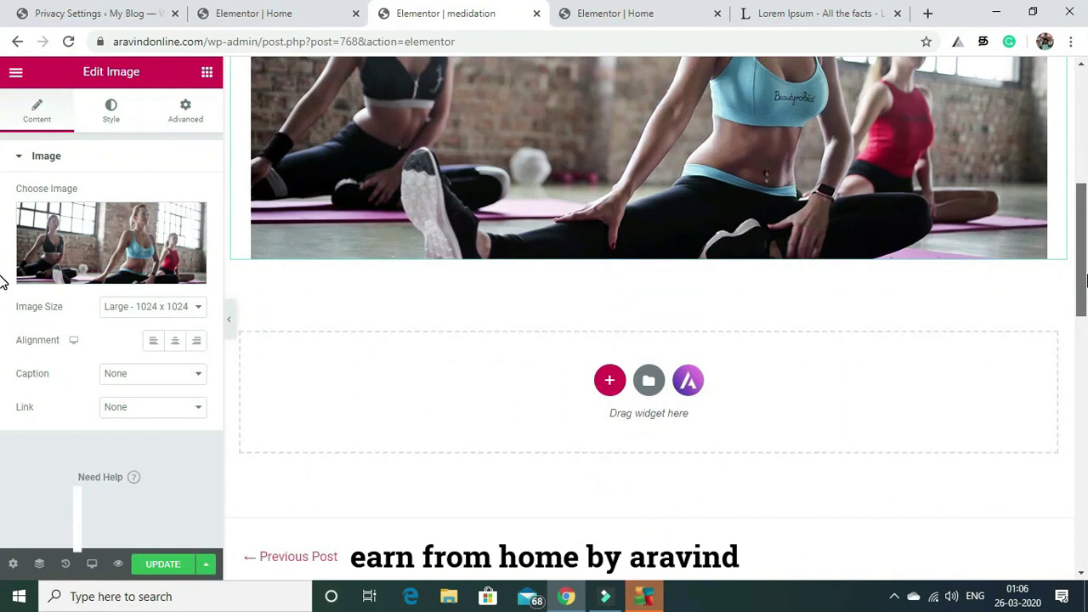
pyautogui.click(609, 380)
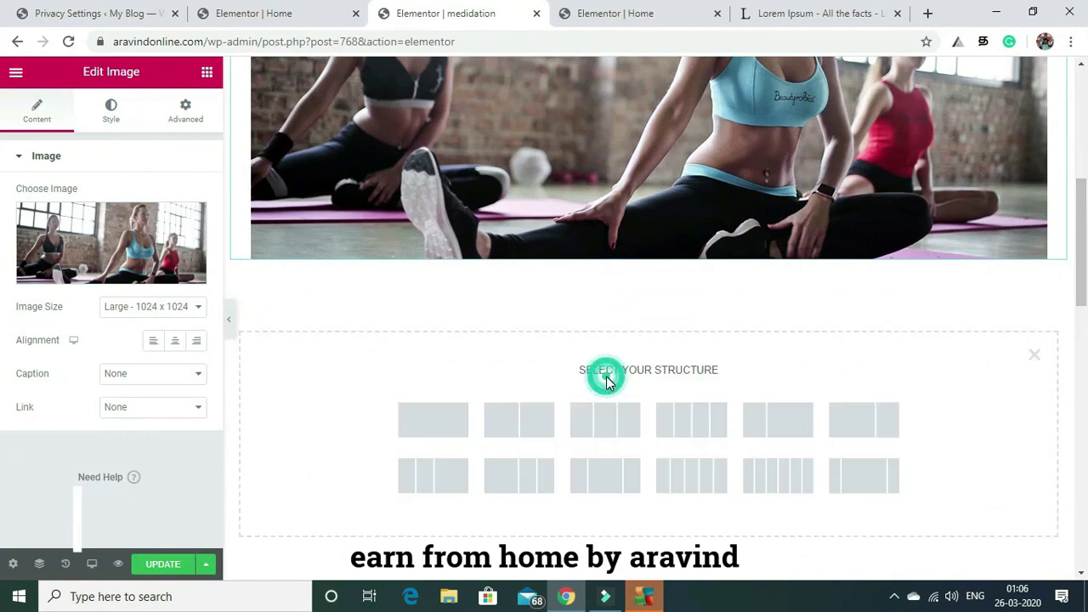
pyautogui.click(443, 418)
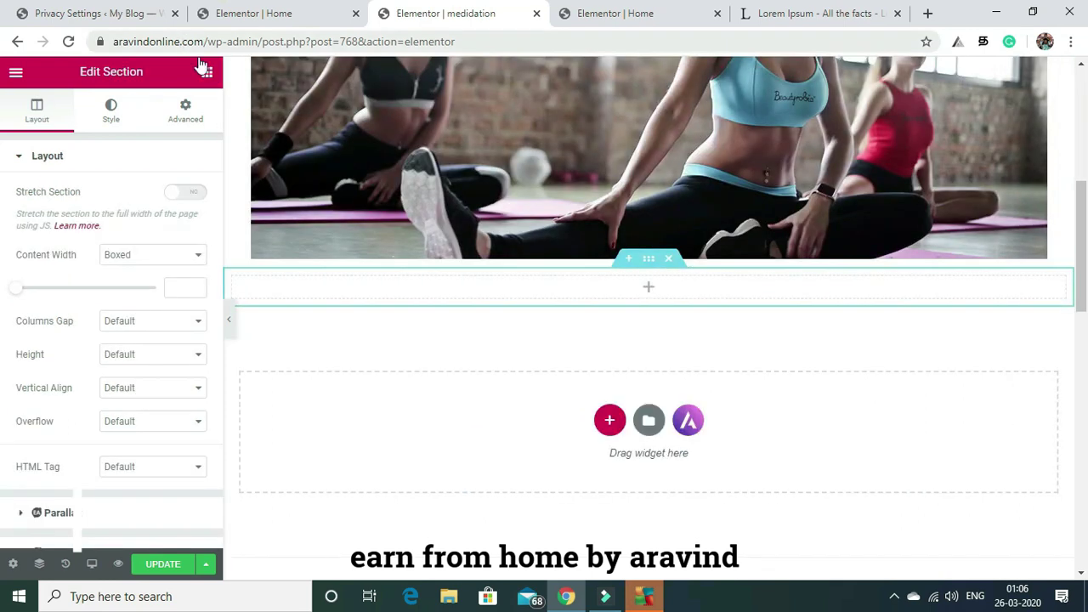
pyautogui.click(207, 75)
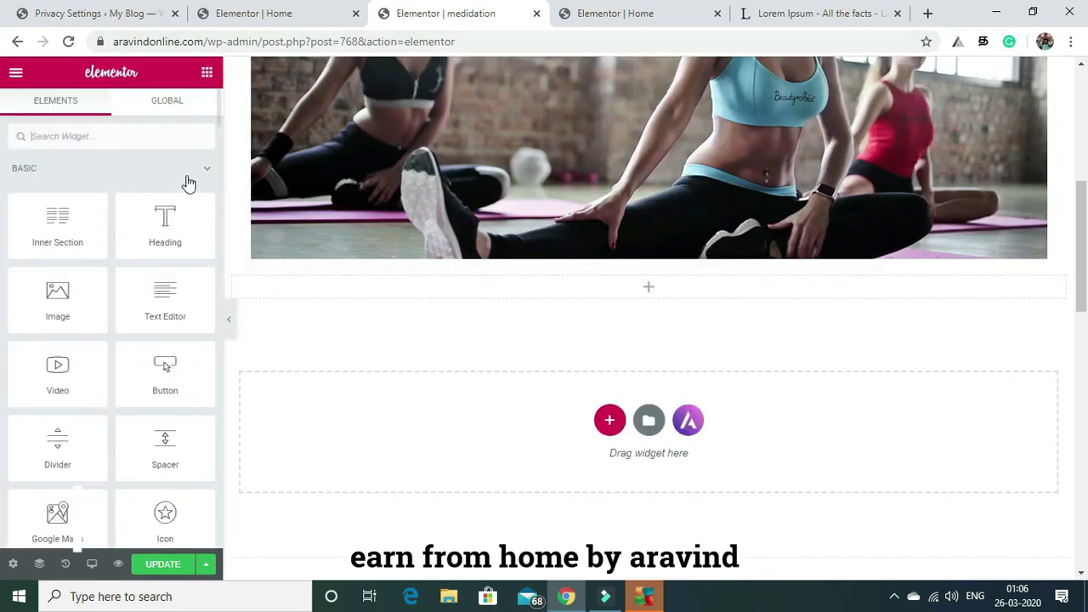
pyautogui.moveTo(154, 314); pyautogui.dragTo(371, 297)
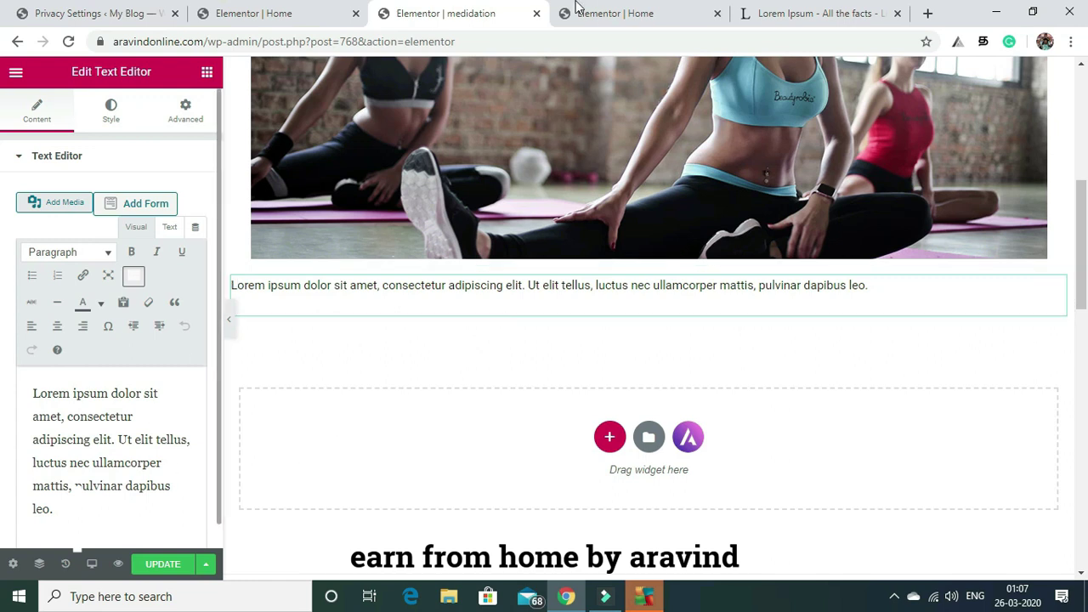
# Copy the four Lorem Ipsum text blocks from lipsum.com and paste them after the default sentence in the medidation post's Text Editor widget
pyautogui.click(821, 14)
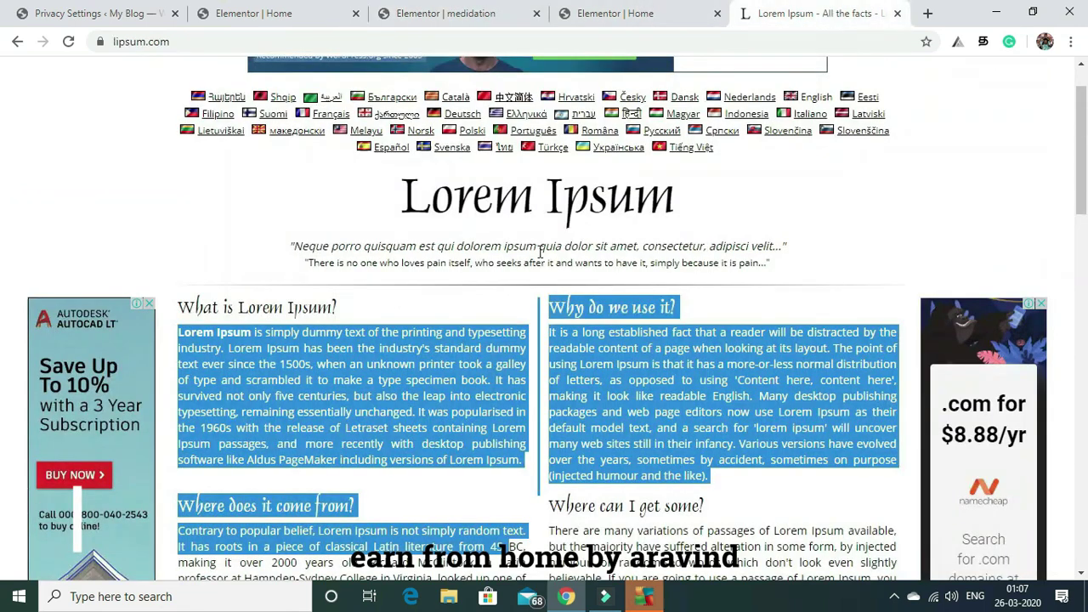
pyautogui.click(445, 489)
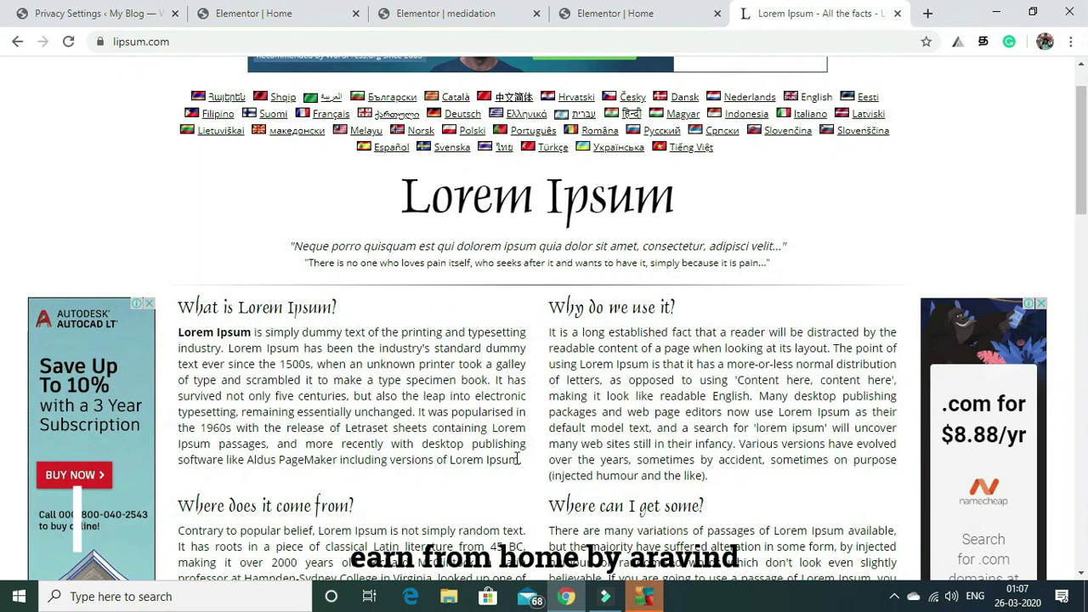
pyautogui.moveTo(515, 459); pyautogui.dragTo(393, 463)
pyautogui.moveTo(181, 302); pyautogui.dragTo(893, 548)
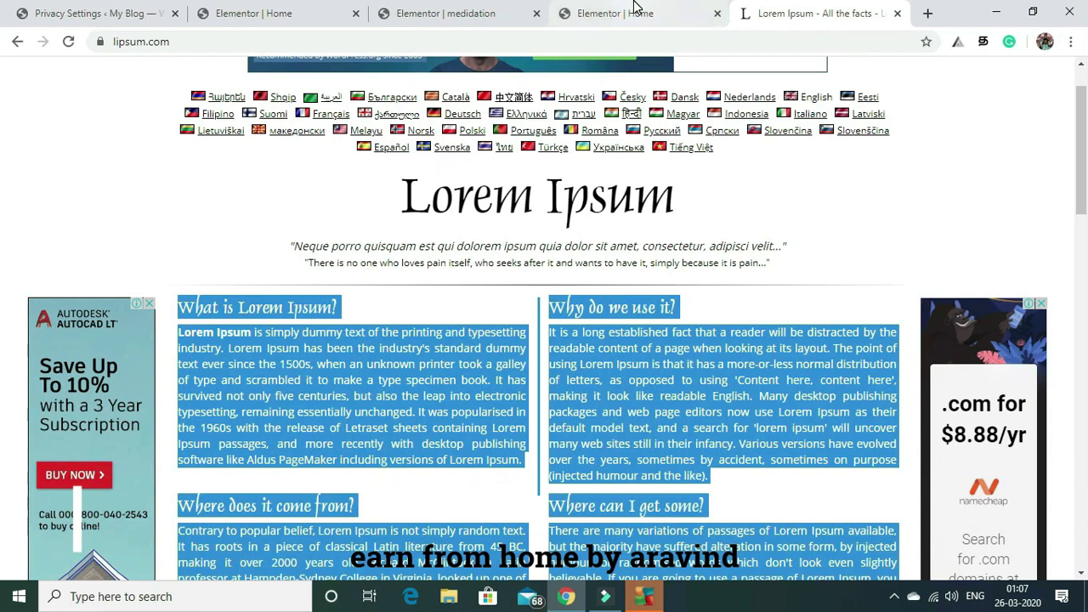
pyautogui.click(592, 11)
pyautogui.click(444, 11)
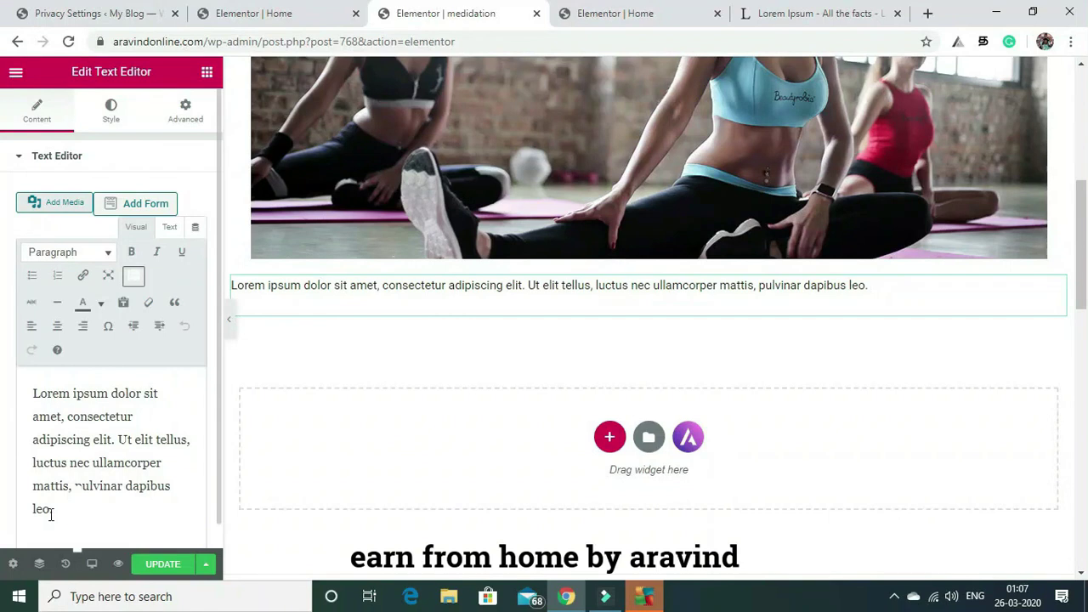
pyautogui.click(66, 506)
pyautogui.hotkey('ctrl', 'v')
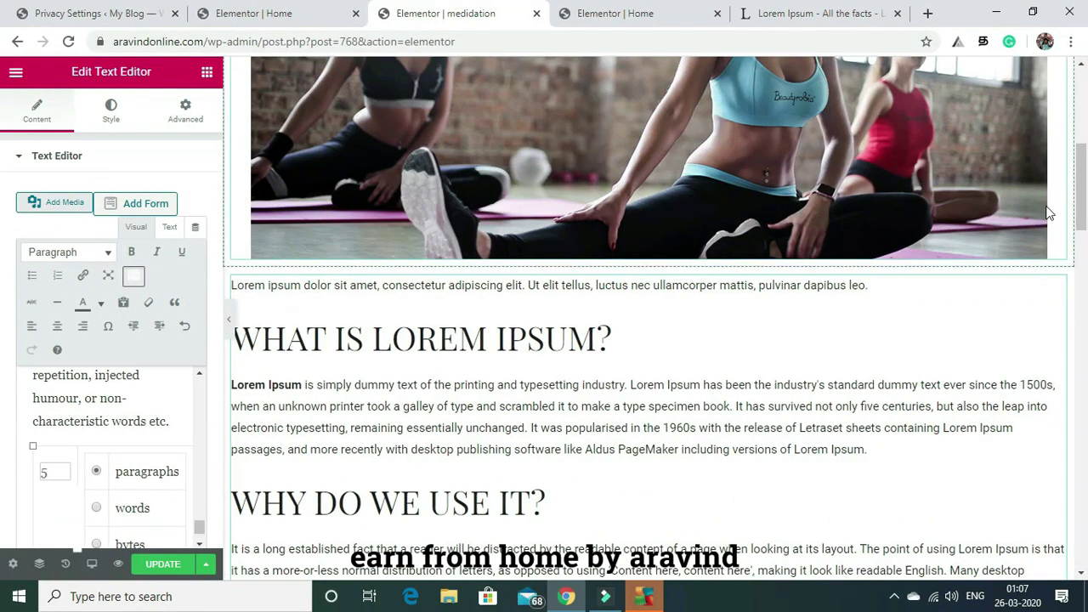
# Delete "paragra" from the "paragraphs" label and the whole "lists" label in the generator table at the end of the pasted text
pyautogui.moveTo(1079, 206); pyautogui.dragTo(1082, 337)
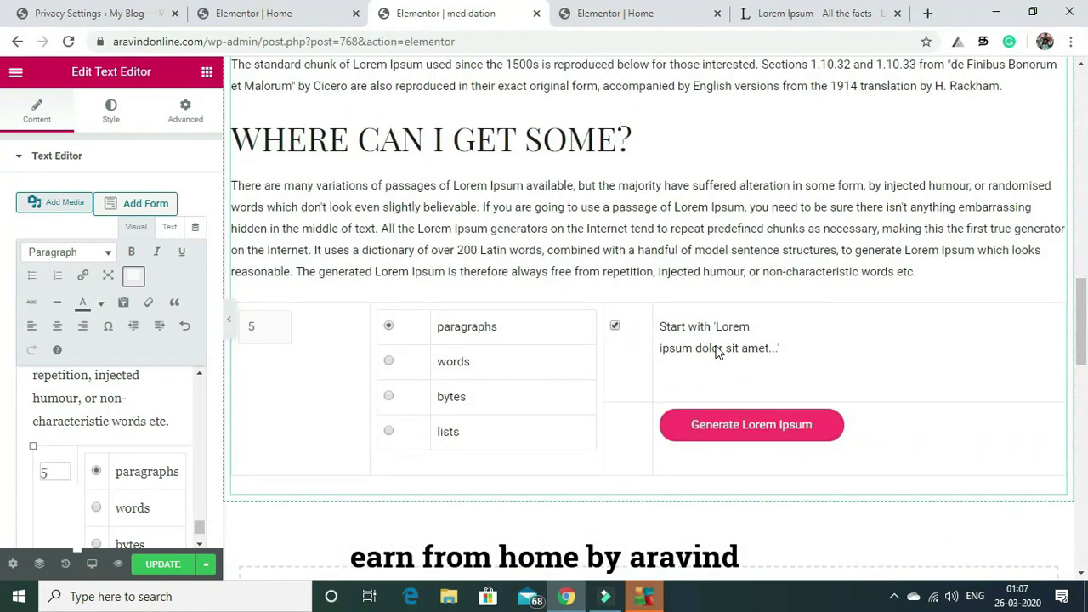
pyautogui.click(158, 463)
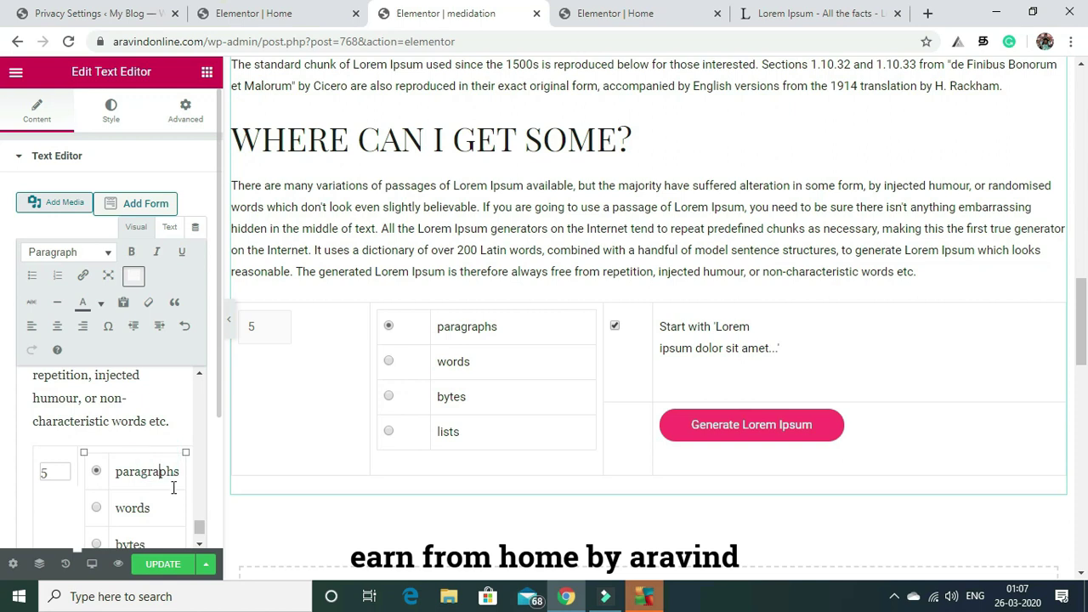
pyautogui.press('BackSpace')
pyautogui.press('BackSpace')
pyautogui.press('BackSpace')
pyautogui.press('BackSpace')
pyautogui.press('BackSpace')
pyautogui.press('BackSpace')
pyautogui.press('BackSpace')
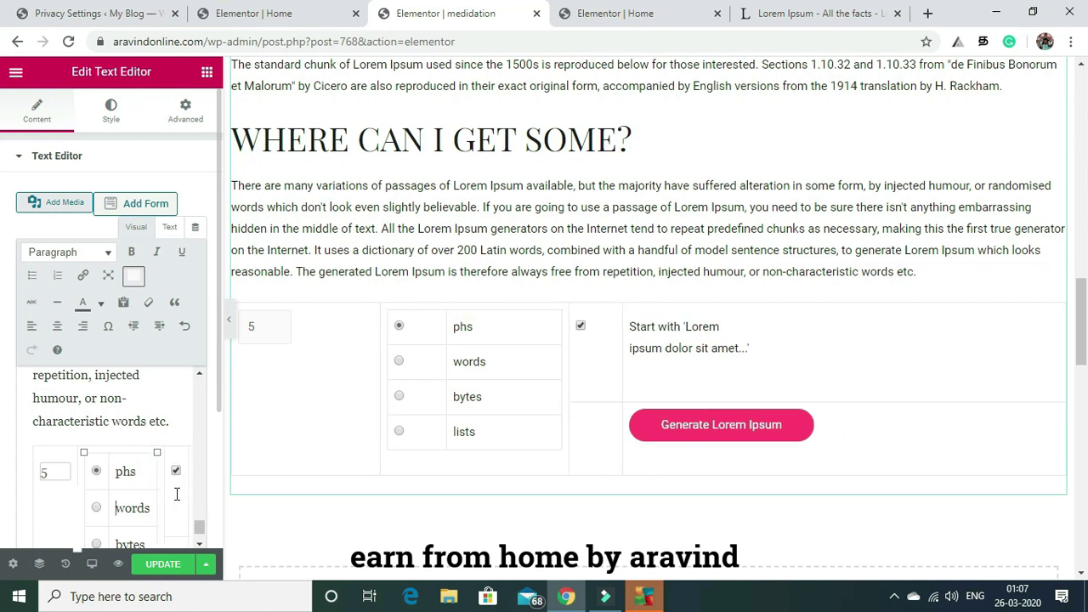
pyautogui.hscroll(1, 177, 494)
pyautogui.hscroll(1, 177, 493)
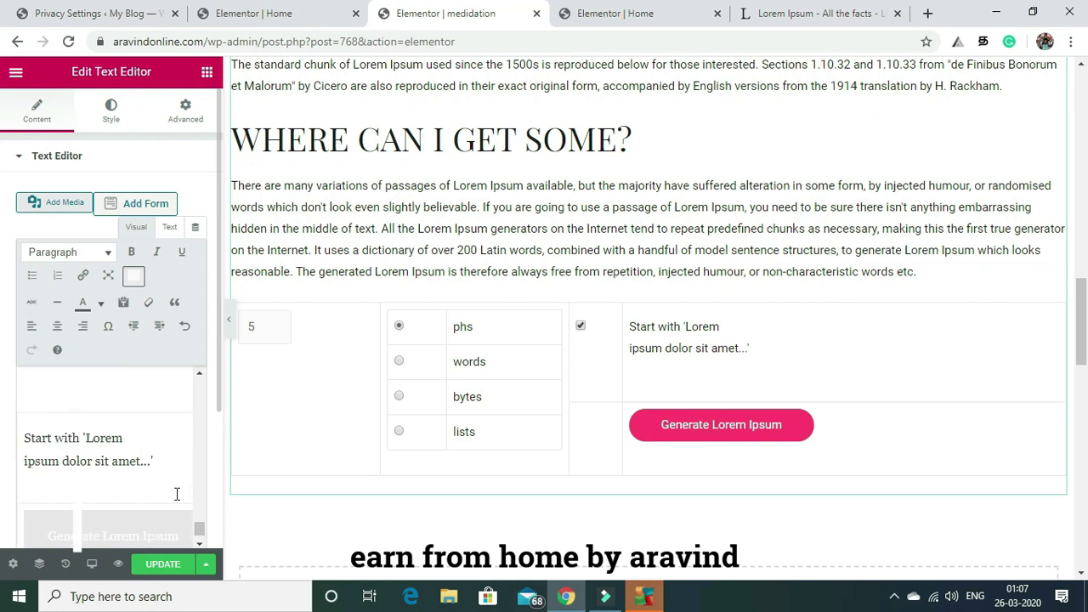
pyautogui.hscroll(-1, 177, 493)
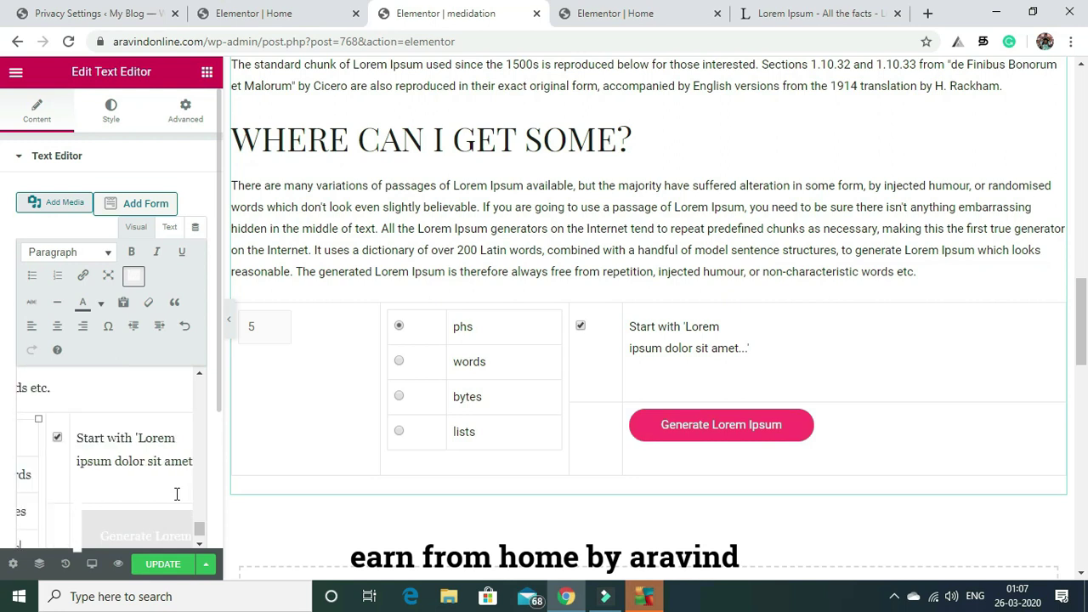
pyautogui.hscroll(-1, 177, 493)
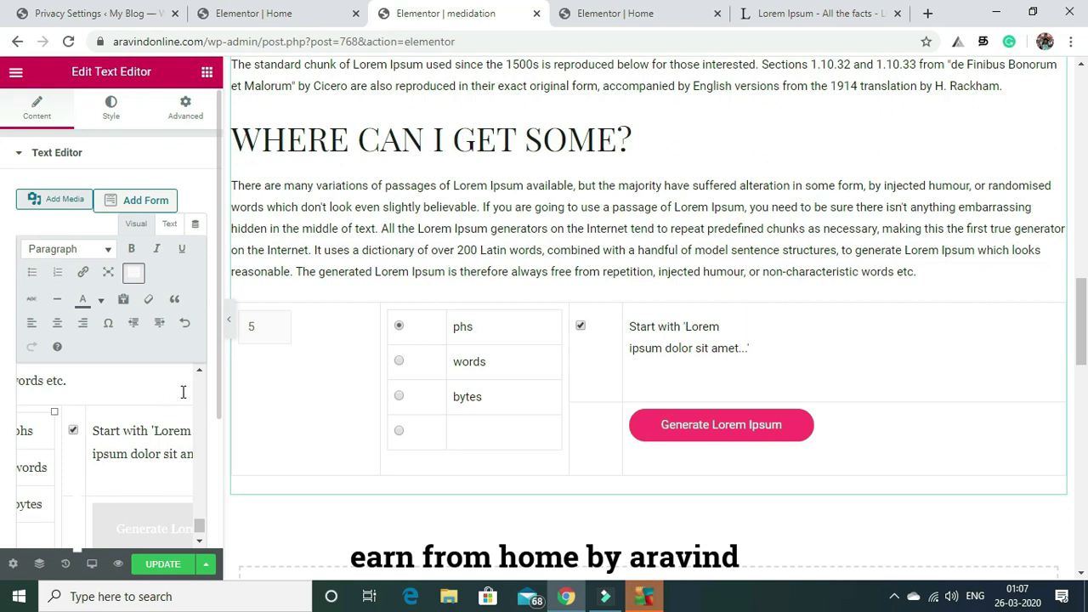
pyautogui.moveTo(199, 525)
pyautogui.mouseDown()
pyautogui.moveTo(197, 479)
pyautogui.moveTo(189, 506)
pyautogui.mouseUp()
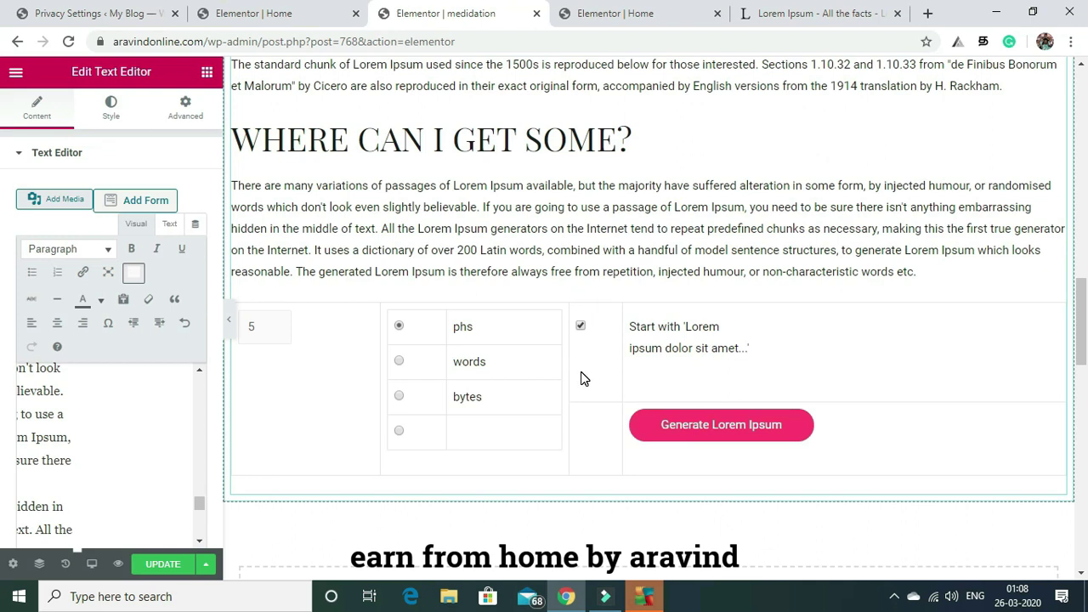
pyautogui.scroll(-1, 580, 374)
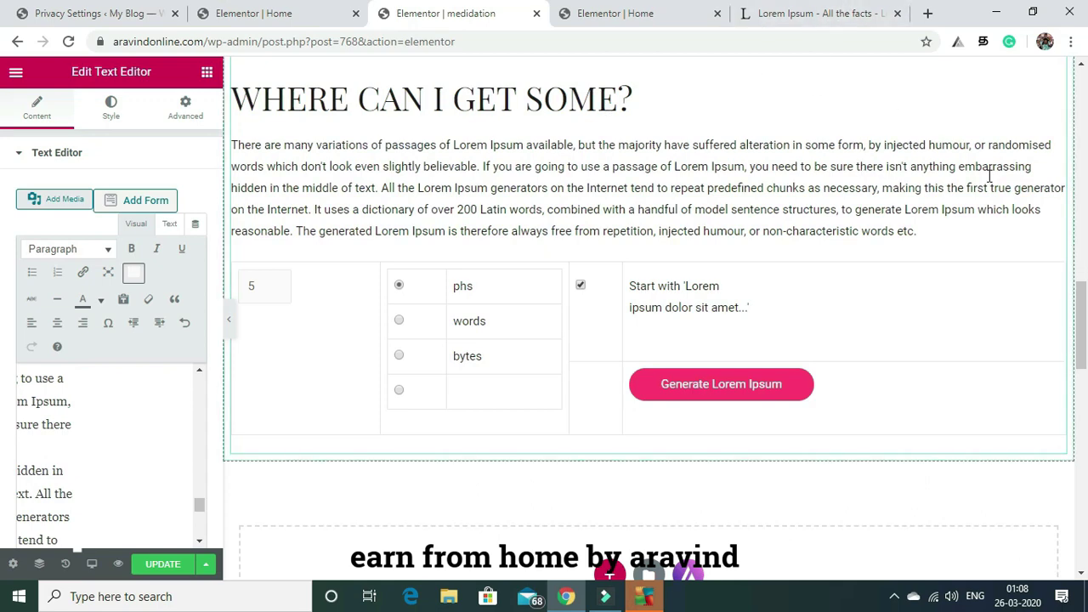
# Update the medidation post and open its published page in a new tab
pyautogui.moveTo(1081, 319); pyautogui.dragTo(1083, 110)
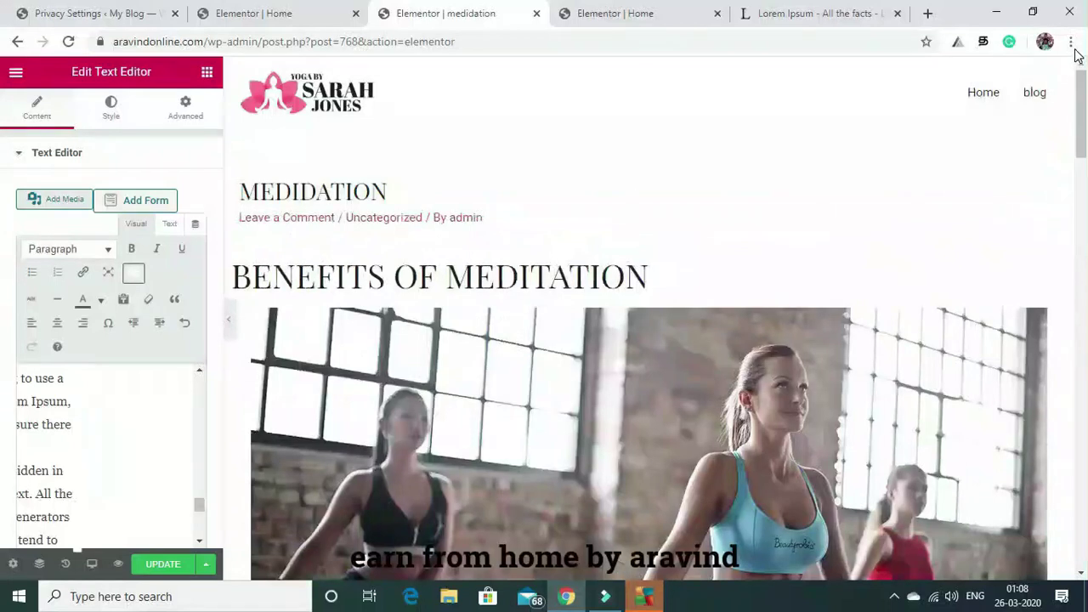
pyautogui.click(162, 564)
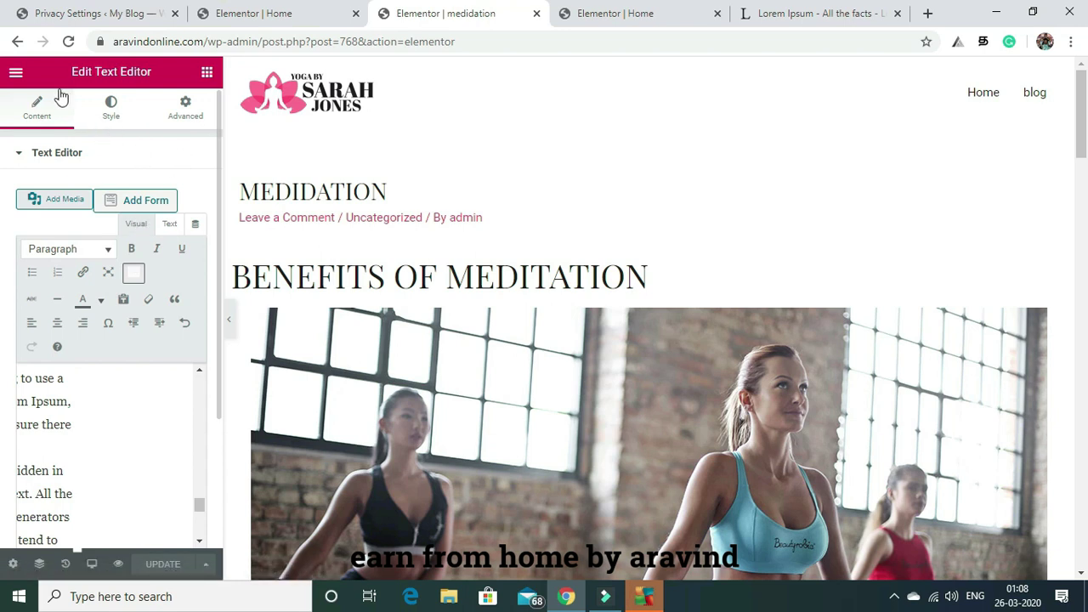
pyautogui.click(13, 71)
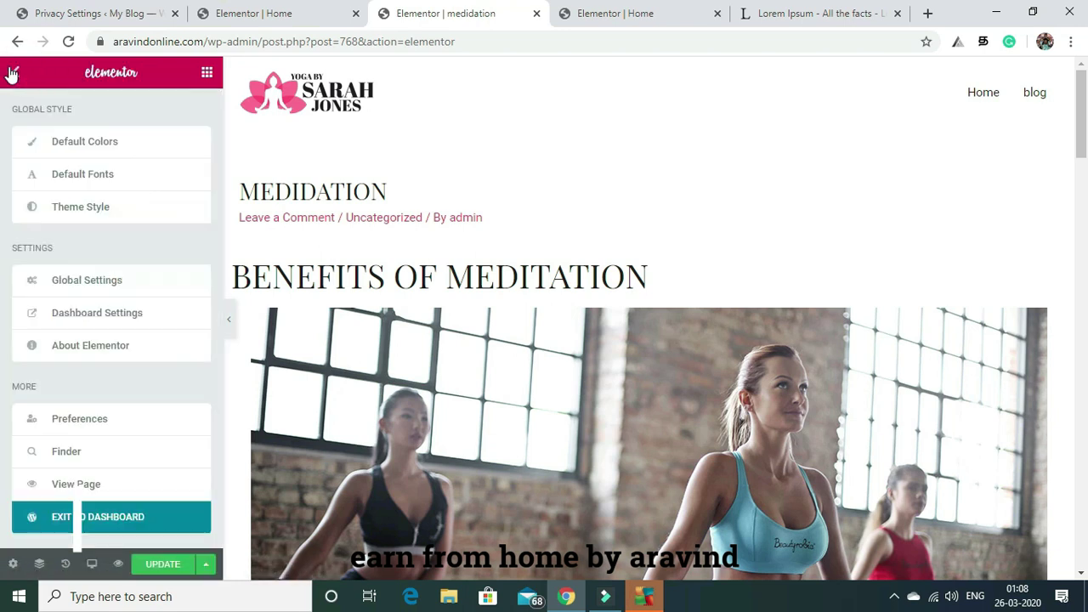
pyautogui.rightClick(76, 486)
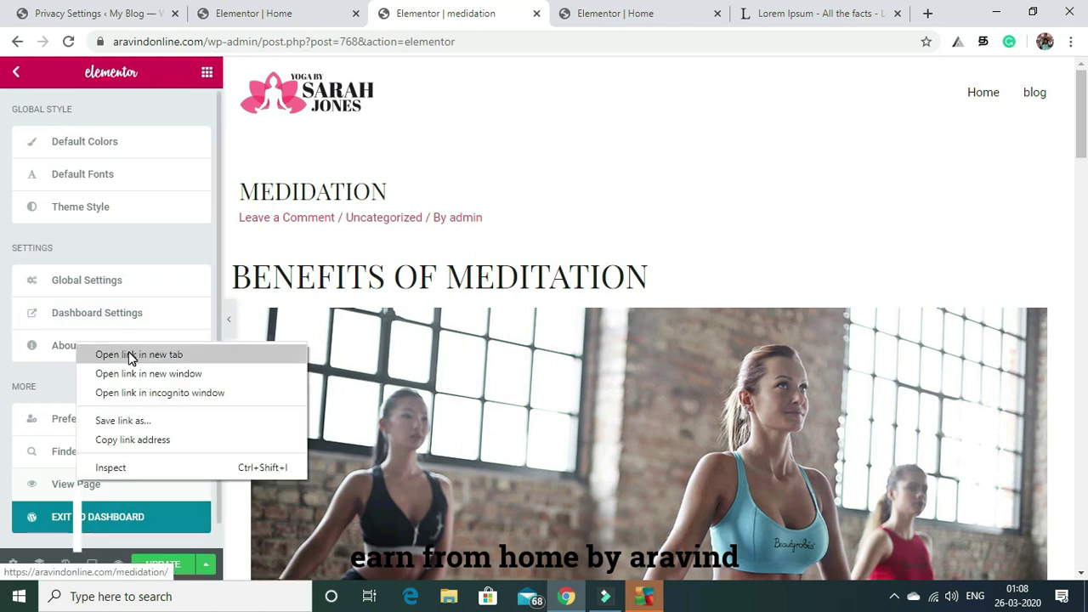
pyautogui.click(131, 354)
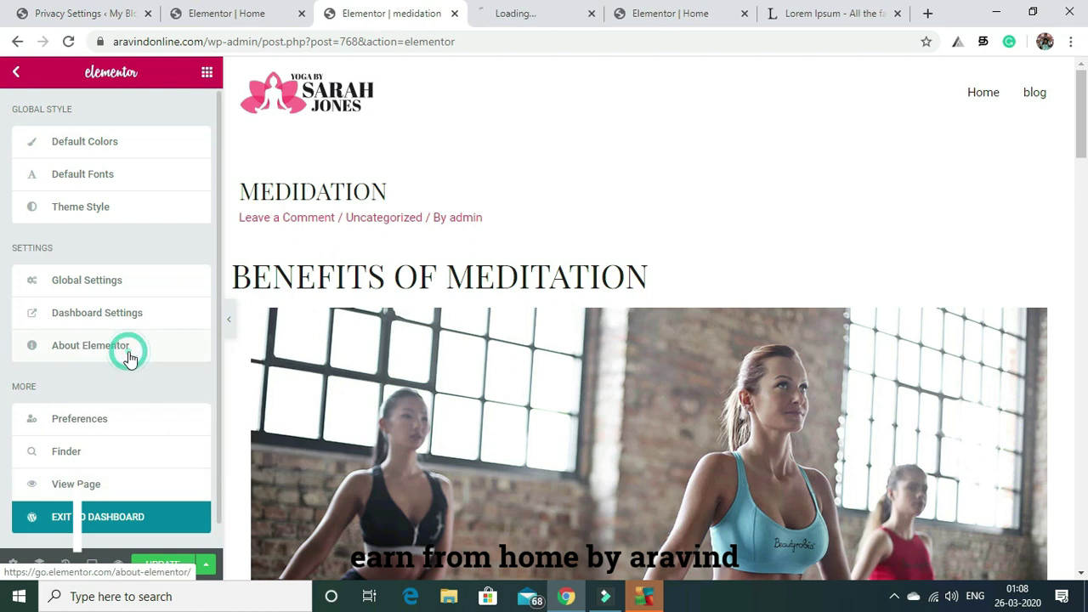
# Open the medidation post's dashboard editor in another new tab and look over the published post page
pyautogui.rightClick(95, 522)
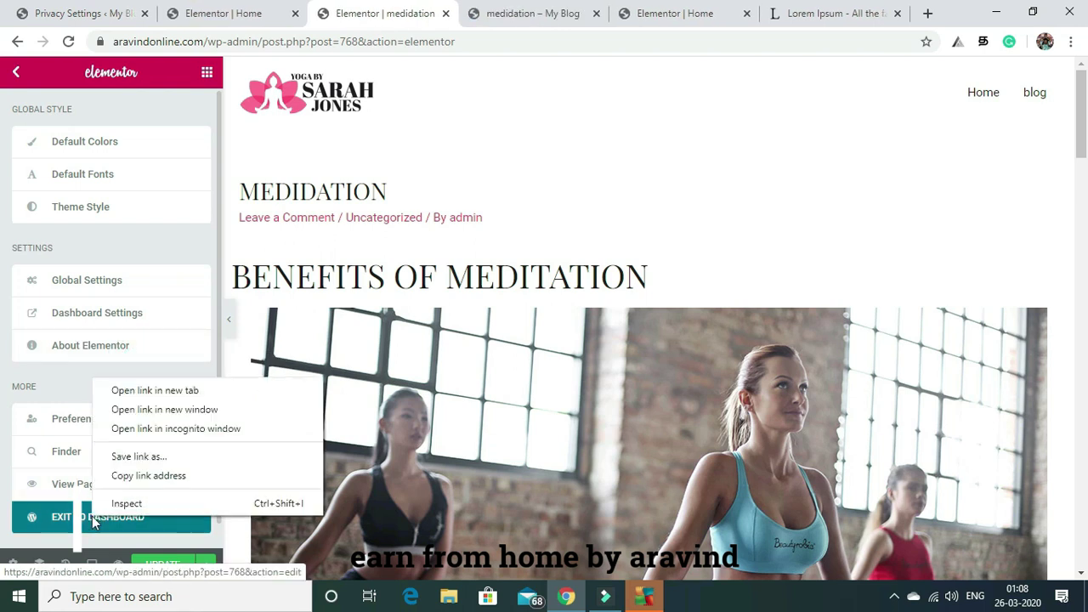
pyautogui.click(163, 391)
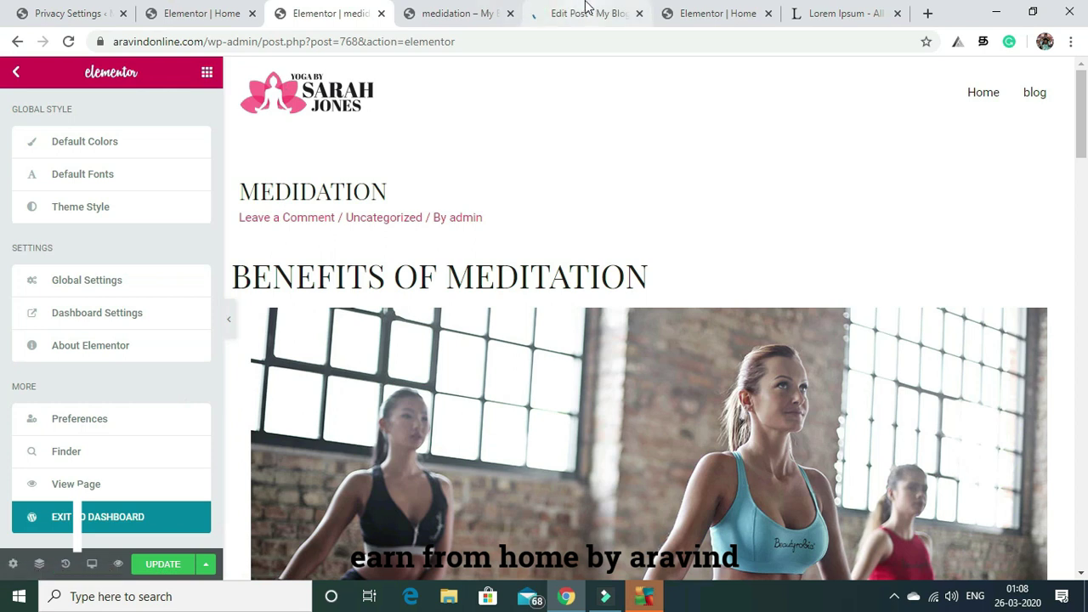
pyautogui.click(478, 10)
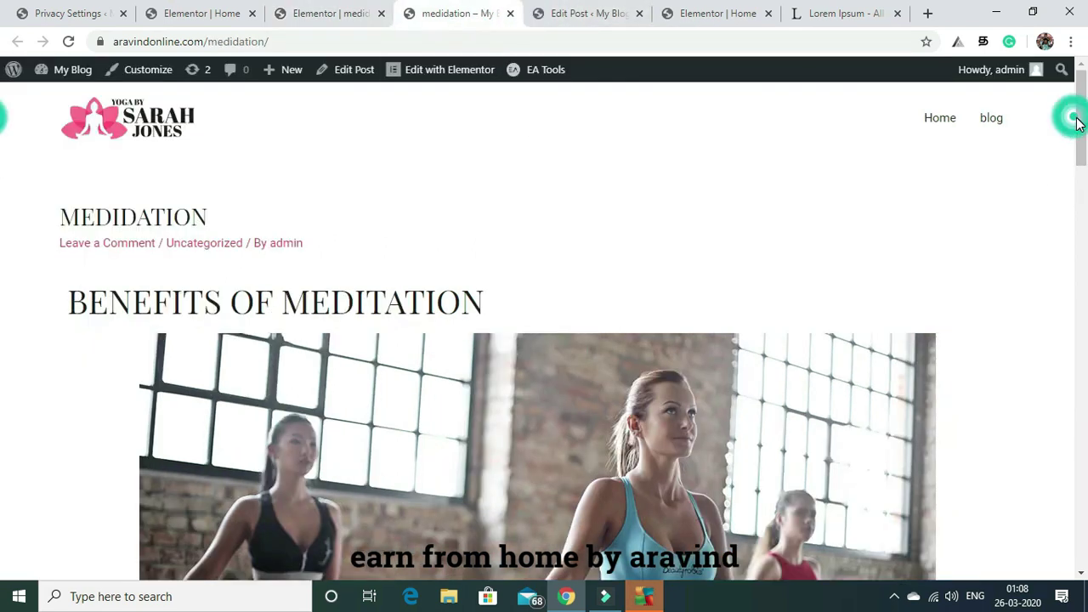
pyautogui.moveTo(1077, 123); pyautogui.dragTo(1085, 95)
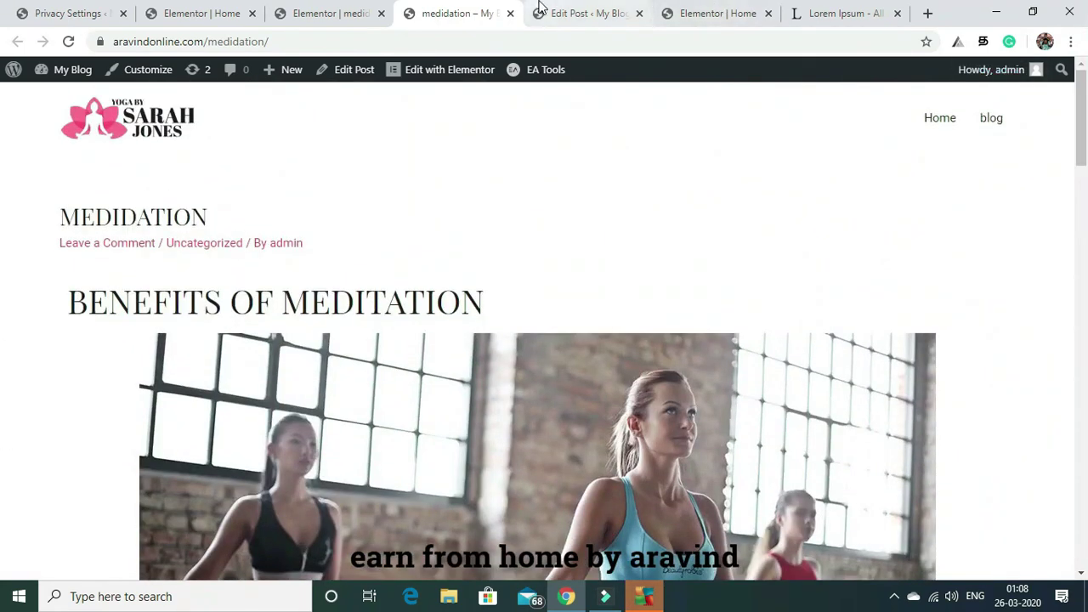
# Start a new post from the WordPress dashboard and title it "surya namaskar"
pyautogui.click(575, 7)
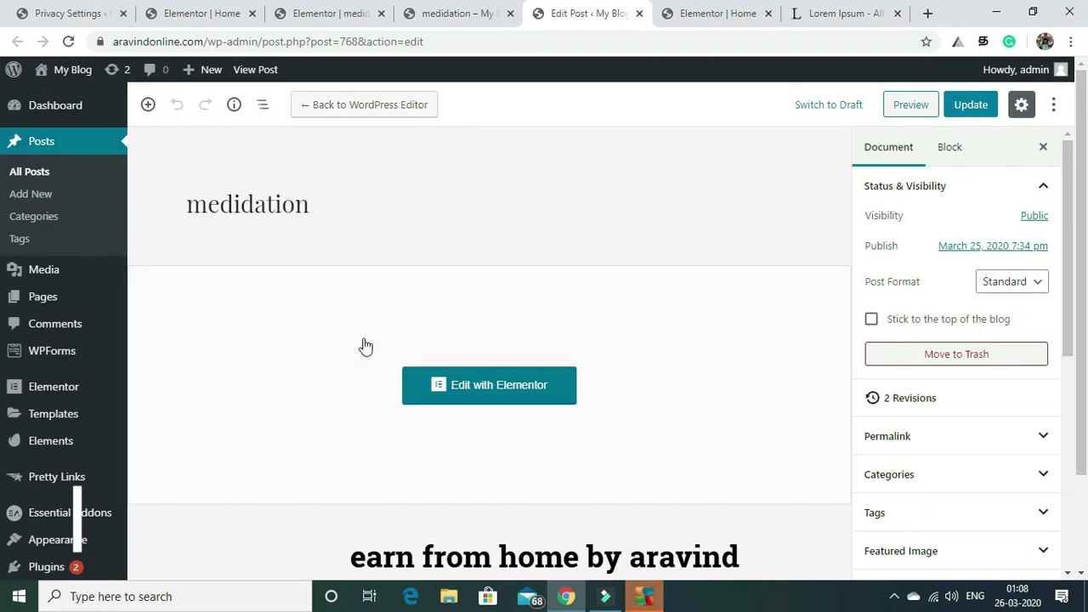
pyautogui.click(36, 194)
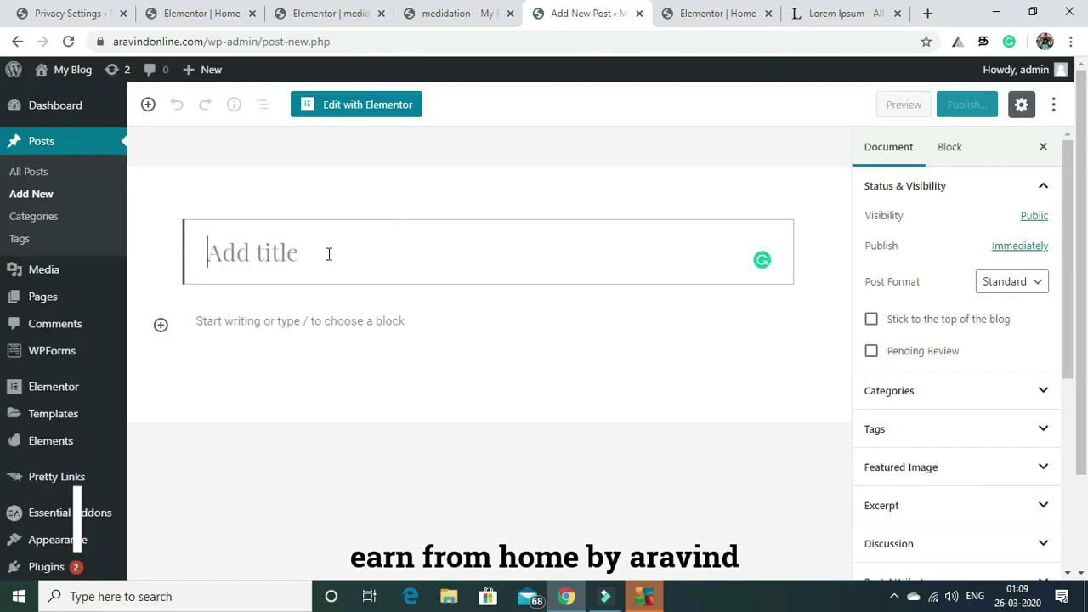
pyautogui.click(329, 253)
pyautogui.write('S')
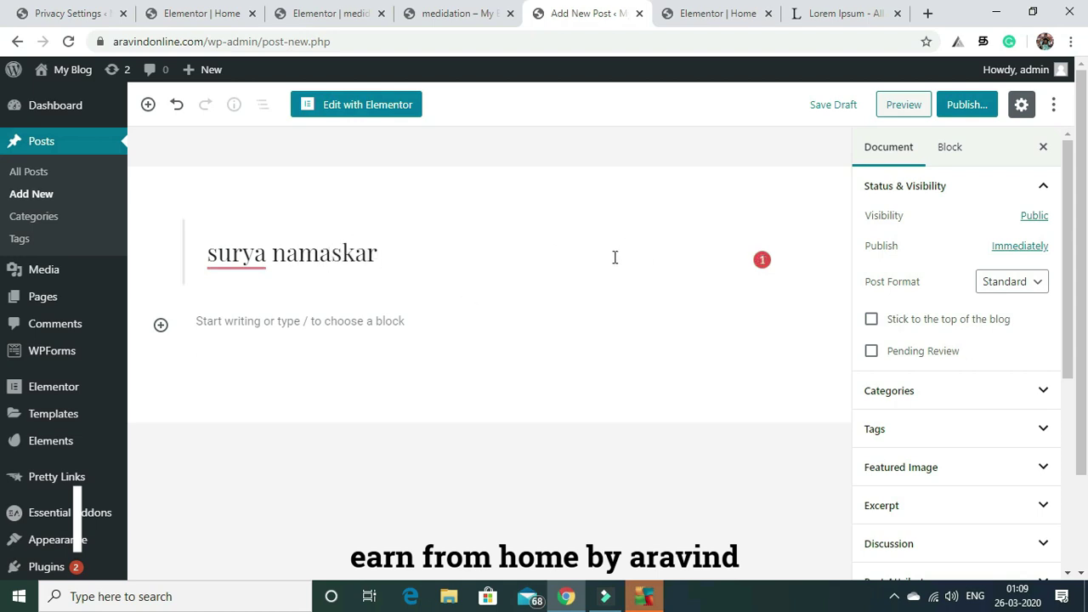
pyautogui.click(456, 277)
# Assign the surya namaskar post to the Yoga category
pyautogui.click(988, 395)
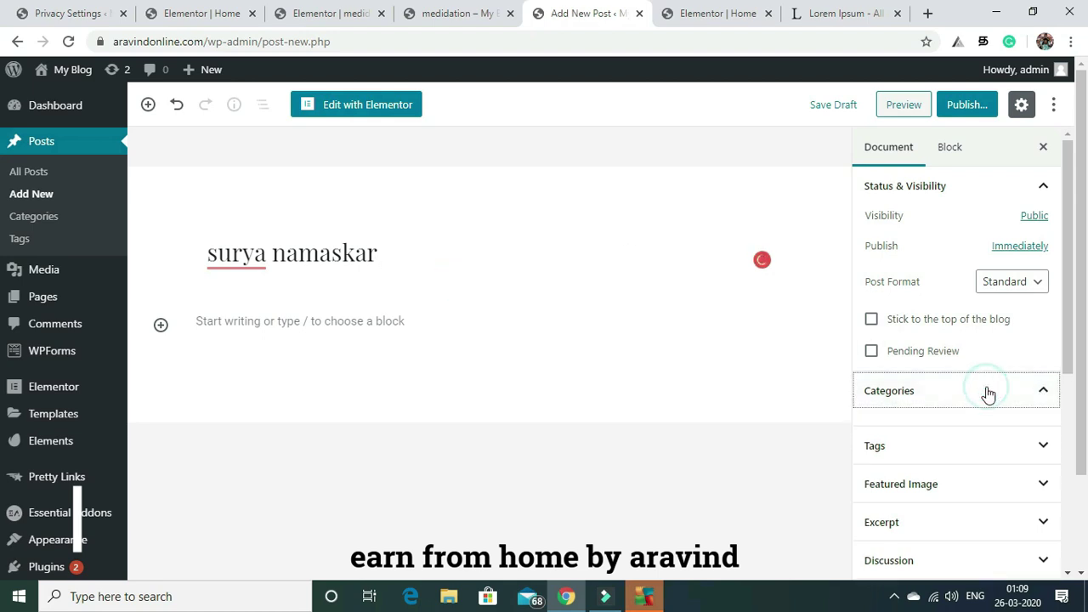
pyautogui.click(1044, 393)
pyautogui.click(1044, 393)
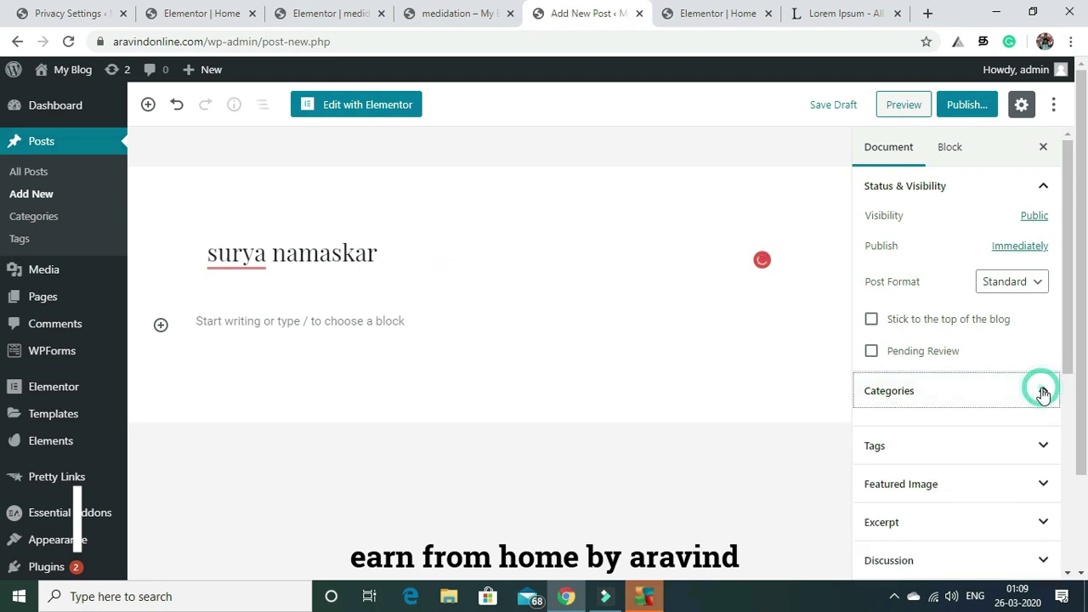
pyautogui.click(1043, 394)
pyautogui.click(1044, 394)
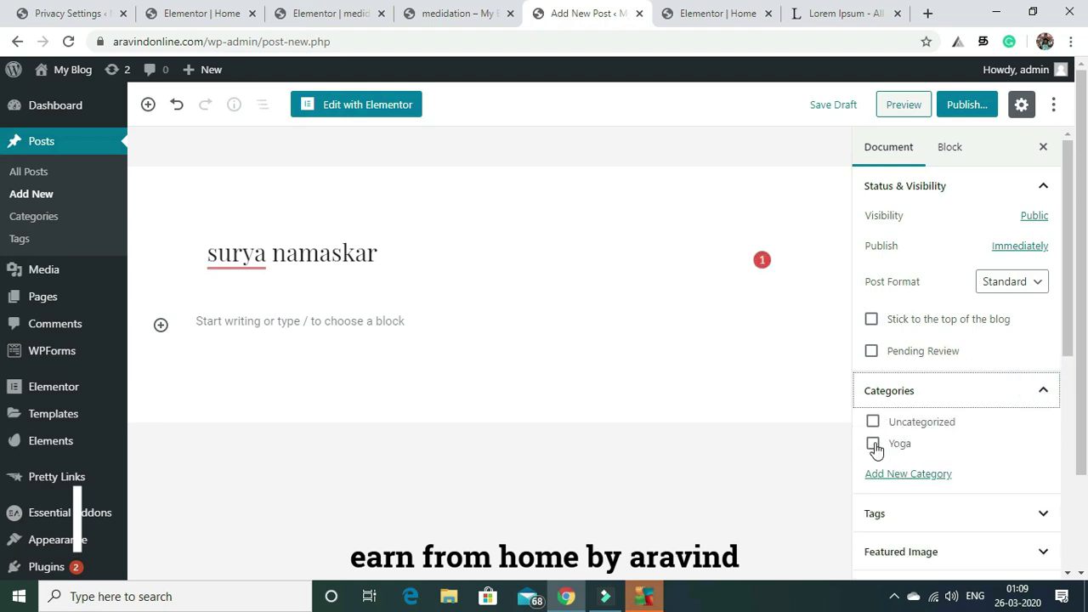
pyautogui.click(873, 445)
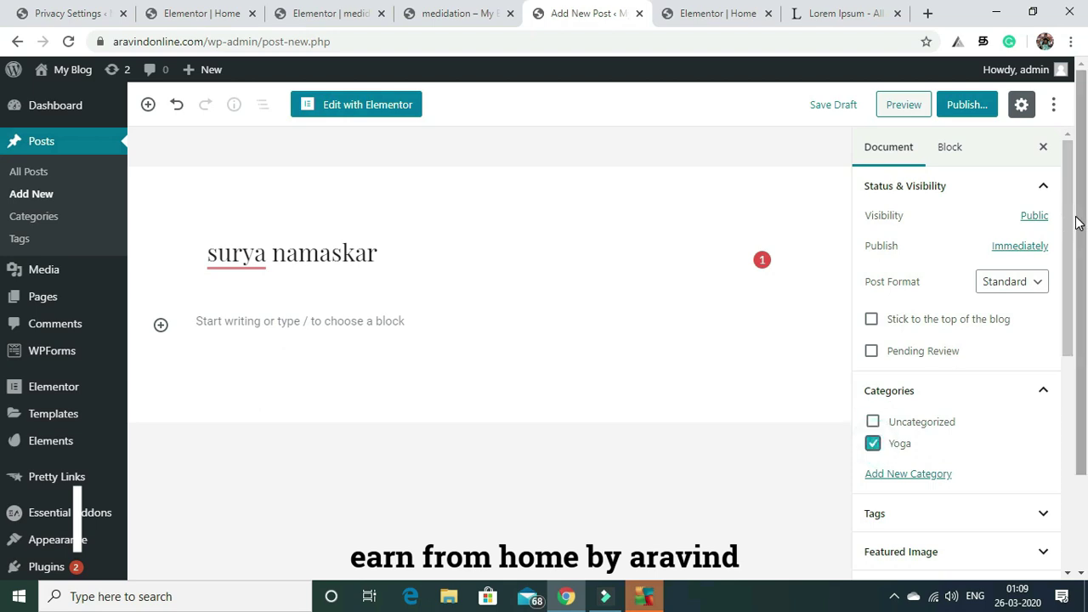
# In the post's Astra settings, set the sidebar to No Sidebar and the content layout to Full Width / Stretched
pyautogui.moveTo(1069, 224); pyautogui.dragTo(1086, 338)
pyautogui.scroll(-2, 1086, 339)
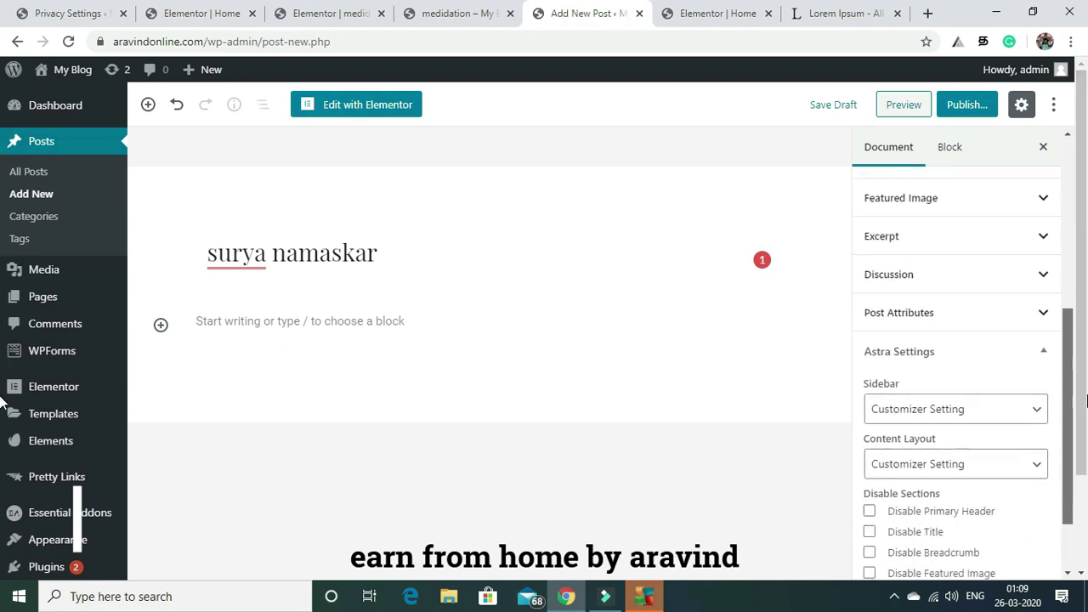
pyautogui.click(1029, 409)
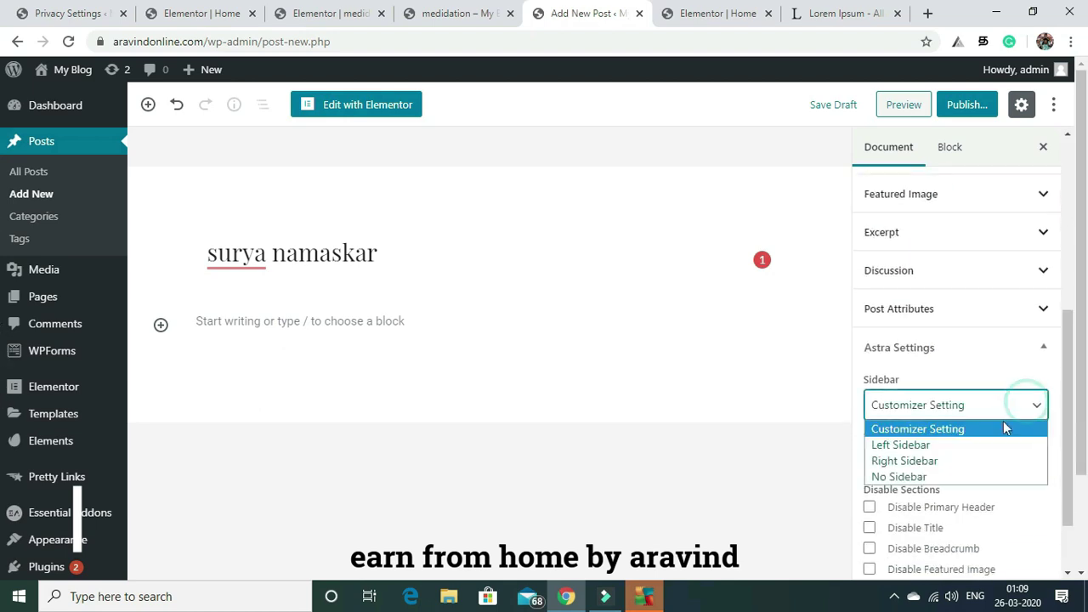
pyautogui.click(933, 487)
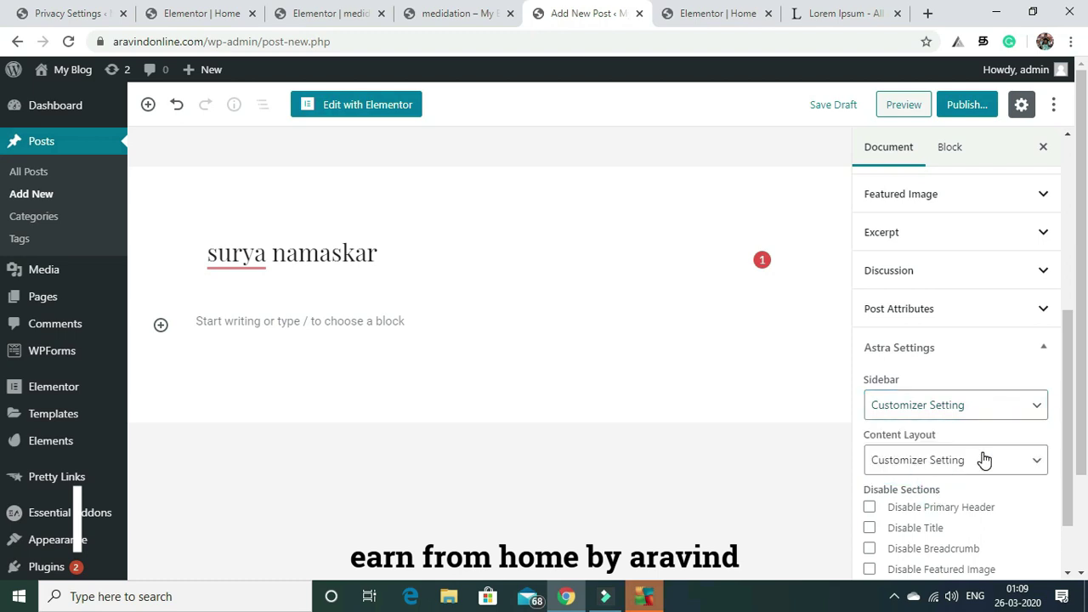
pyautogui.click(1008, 412)
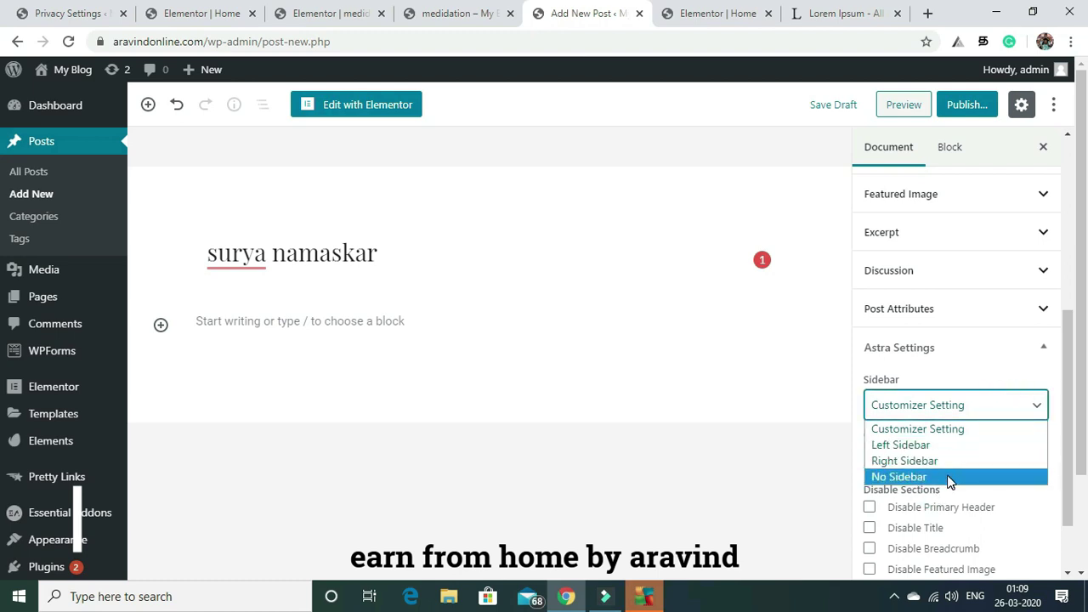
pyautogui.click(950, 481)
pyautogui.click(953, 459)
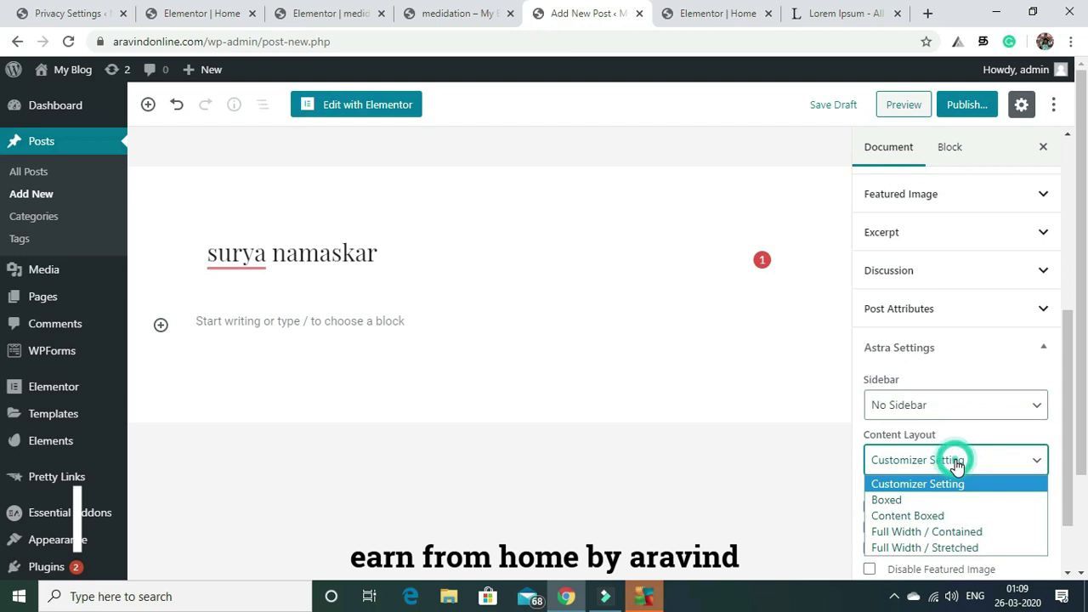
pyautogui.click(928, 548)
pyautogui.moveTo(1074, 359); pyautogui.dragTo(1084, 478)
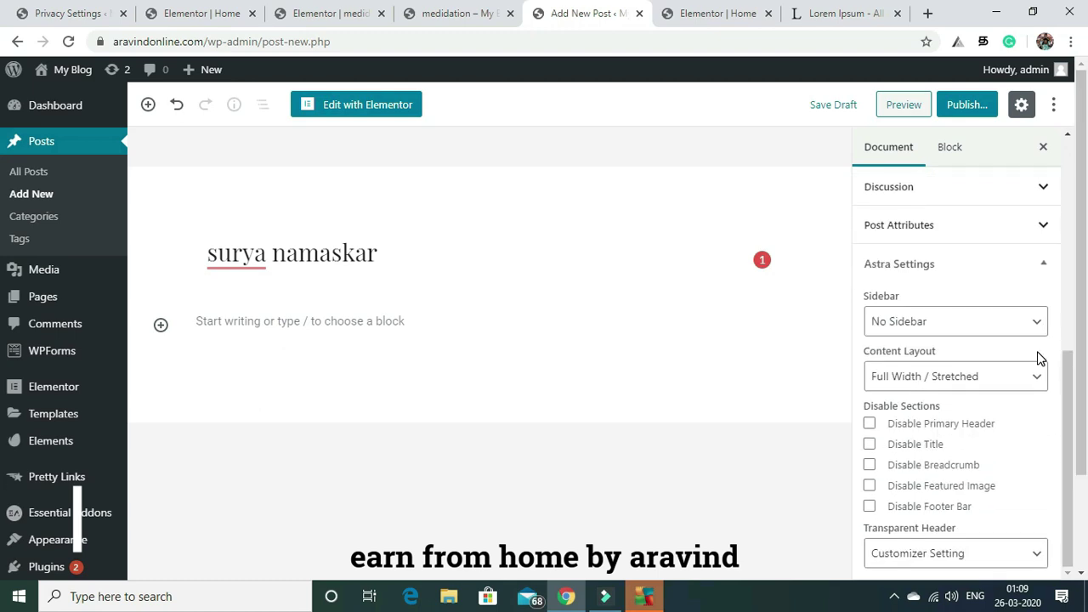
# Publish the surya namaskar post and open it for editing in Elementor
pyautogui.click(969, 104)
pyautogui.click(965, 108)
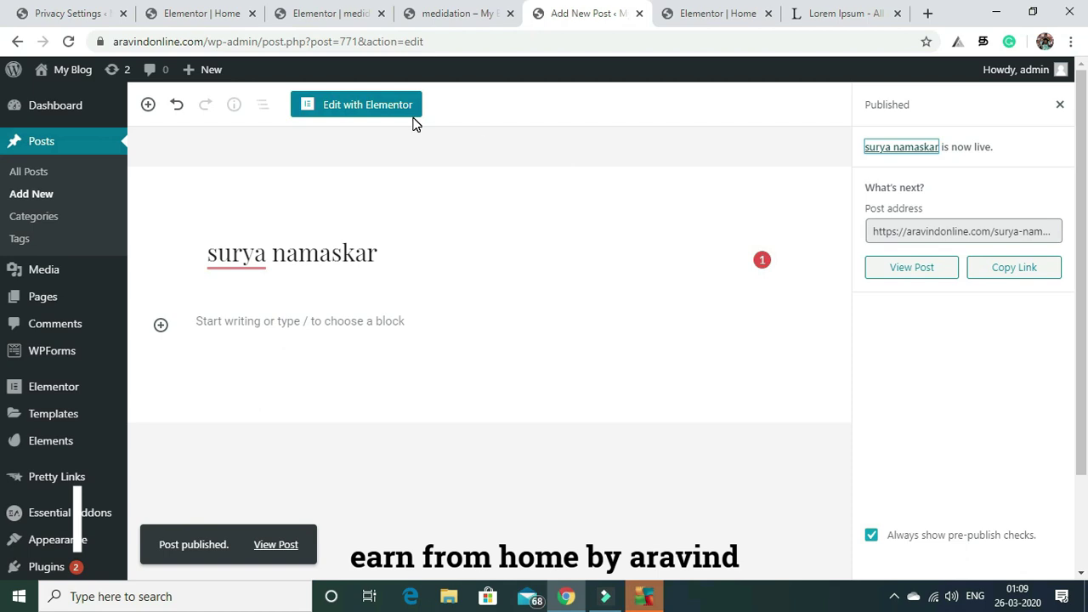
pyautogui.click(364, 109)
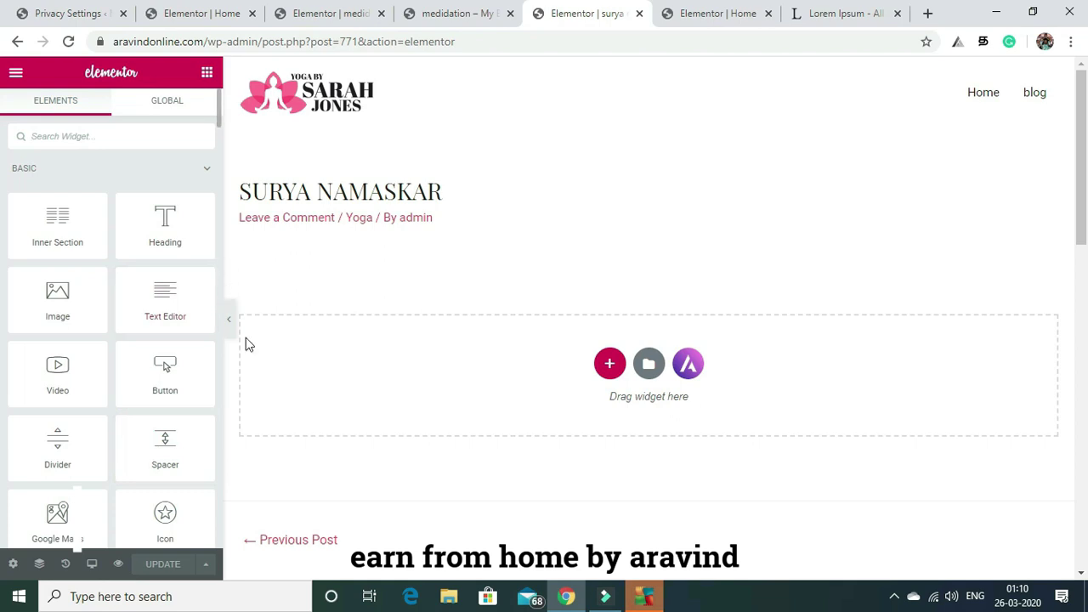
# Add a single-column section to the post and place a Heading widget in it
pyautogui.click(611, 364)
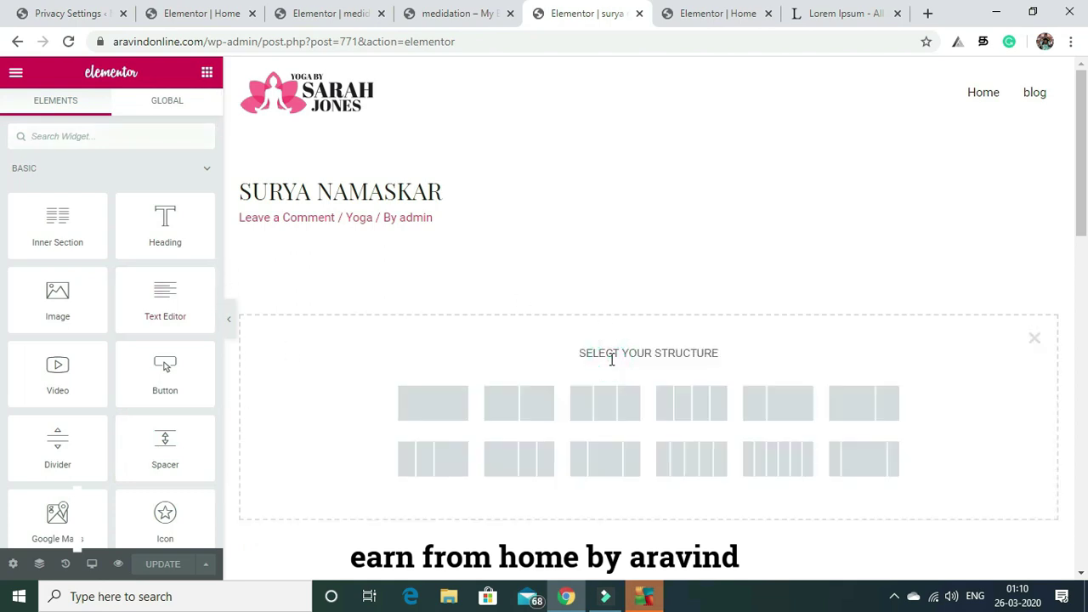
pyautogui.click(433, 404)
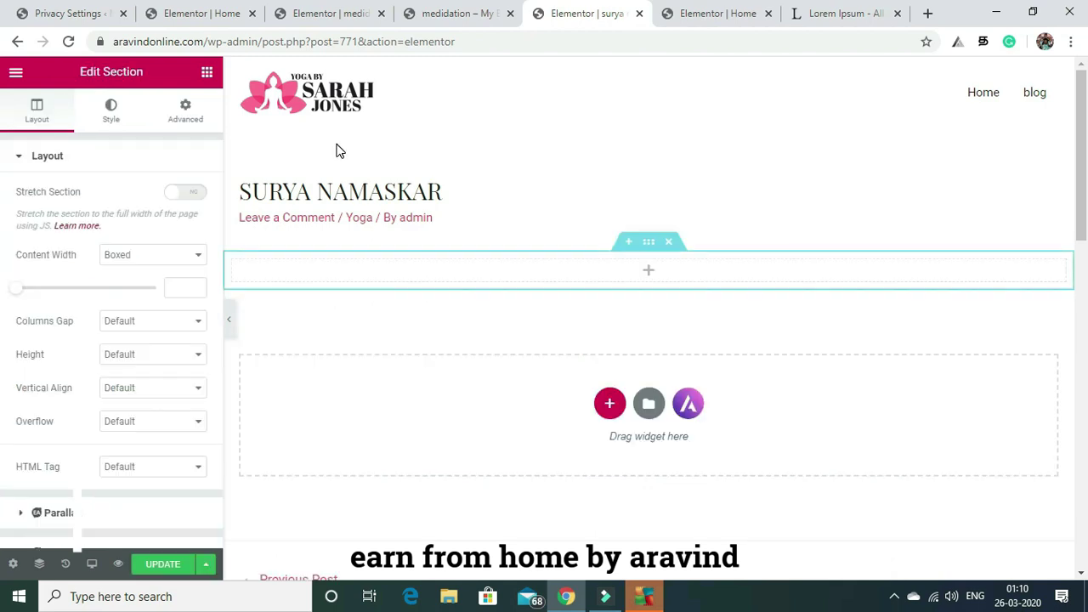
pyautogui.click(206, 73)
pyautogui.moveTo(166, 231); pyautogui.dragTo(370, 283)
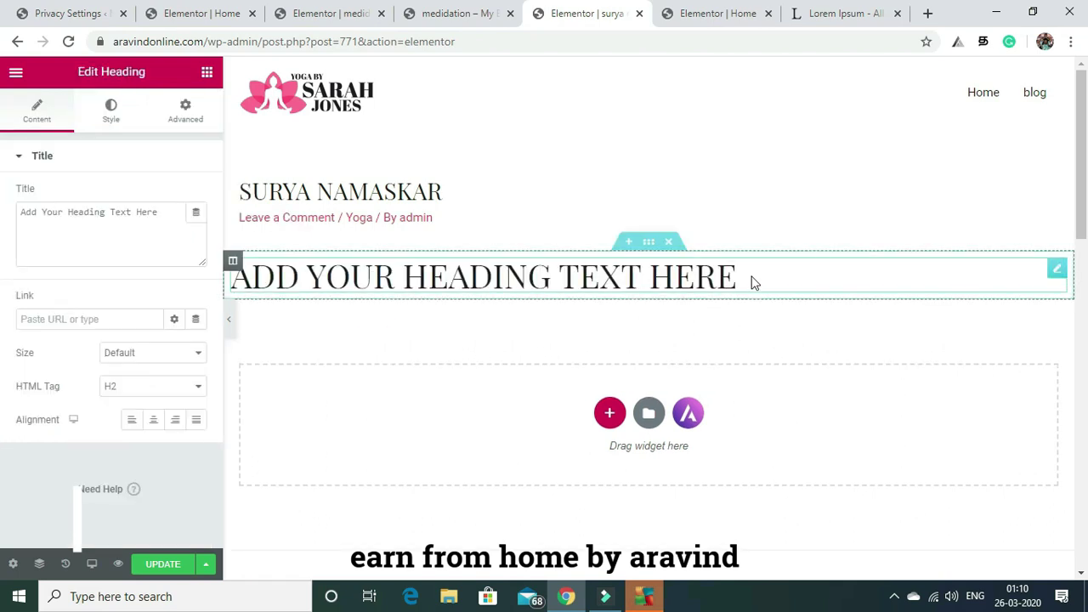
# Add a single-column section below the heading and place an Image widget in it
pyautogui.click(608, 414)
pyautogui.click(440, 454)
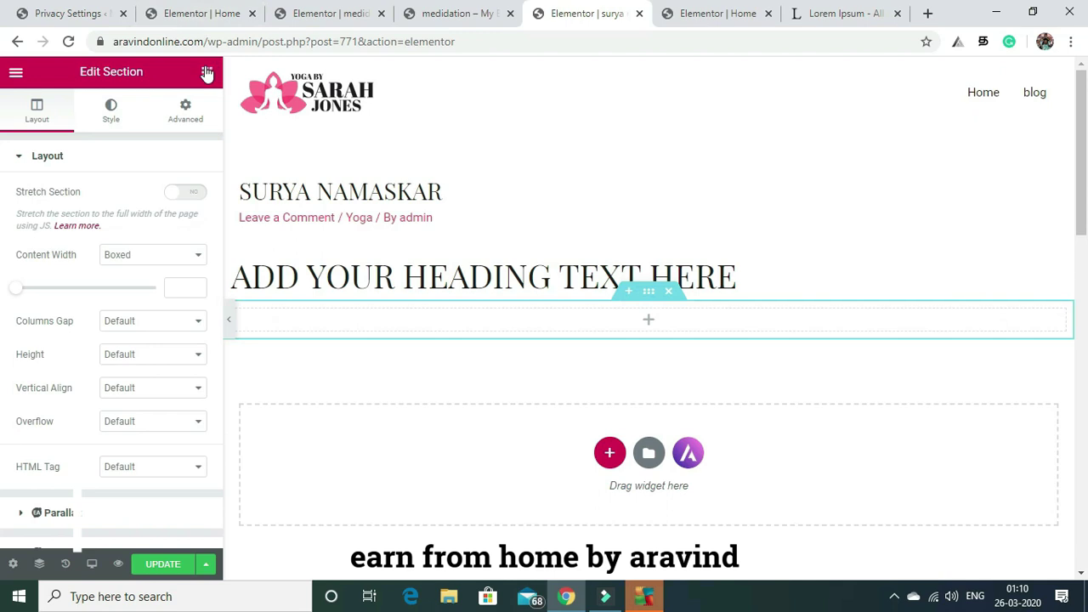
pyautogui.click(206, 71)
pyautogui.moveTo(52, 302); pyautogui.dragTo(381, 328)
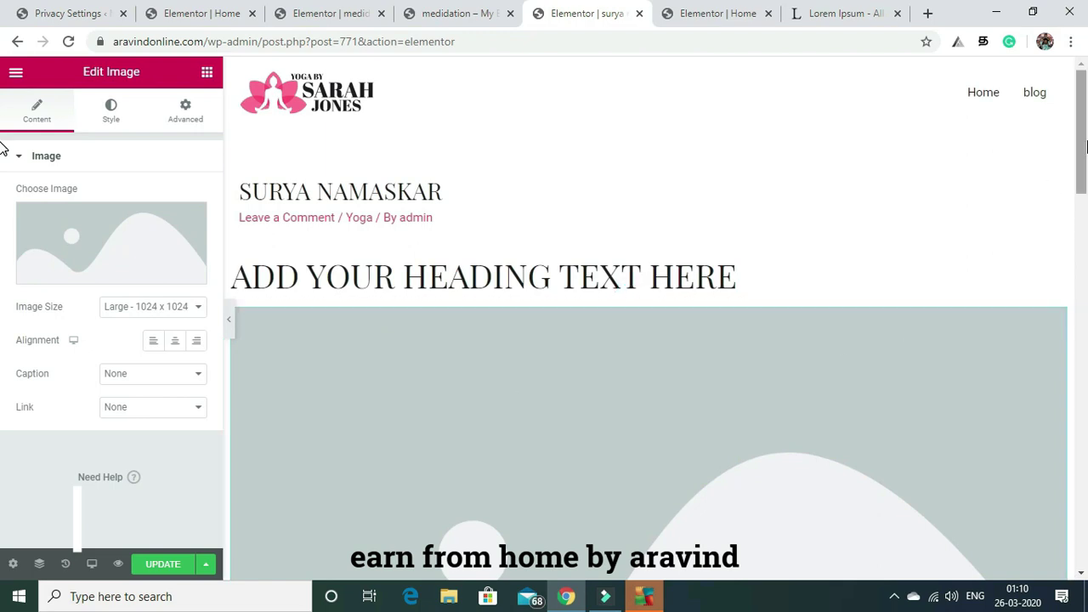
# Add a single-column section below the image placeholder and place a Text Editor widget in it
pyautogui.scroll(-10, 908, 346)
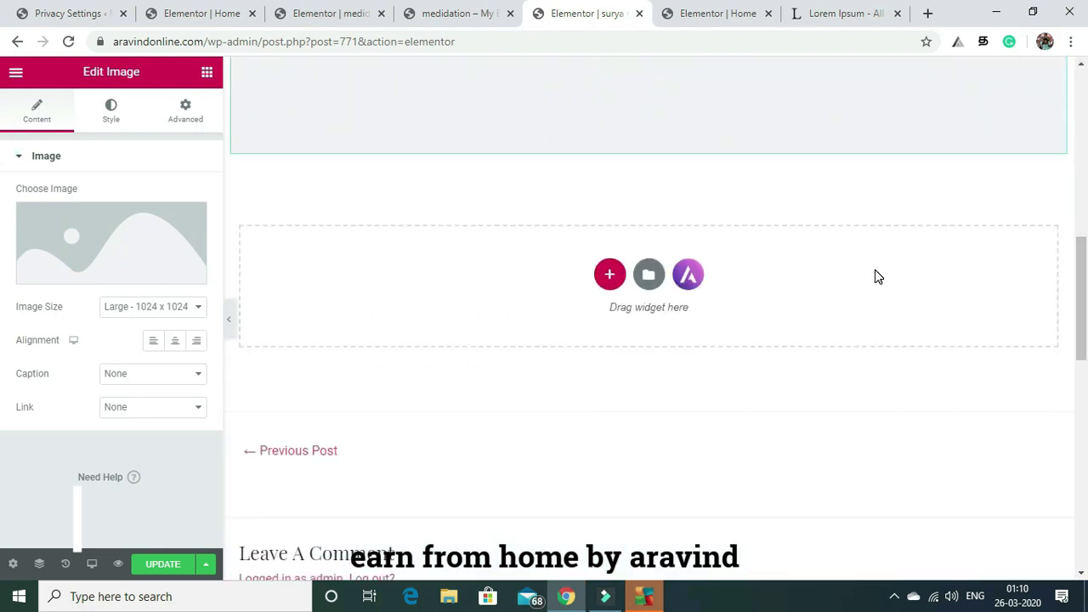
pyautogui.click(609, 274)
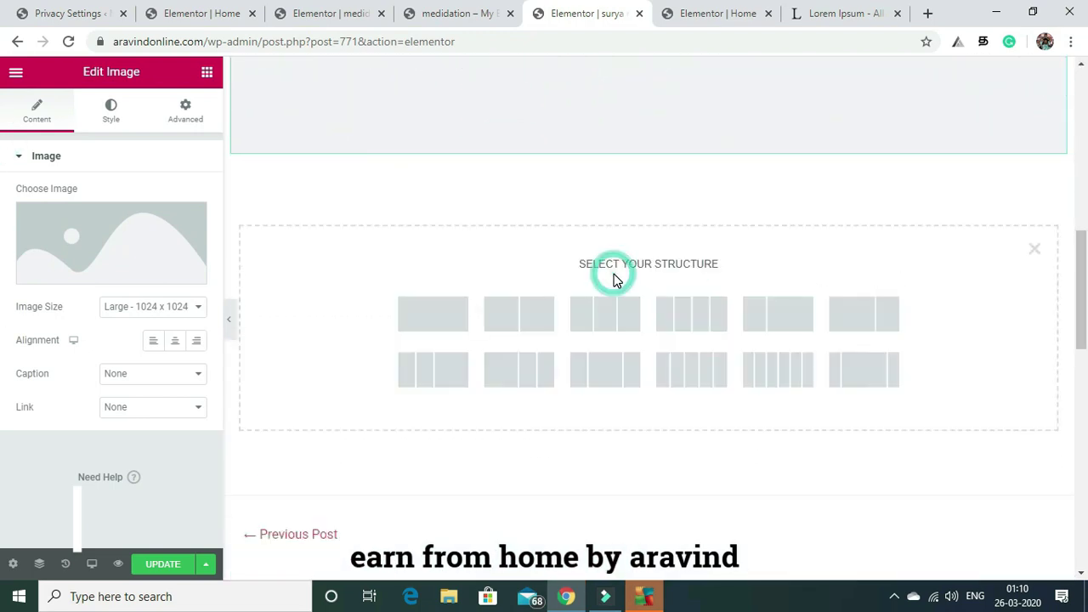
pyautogui.click(429, 319)
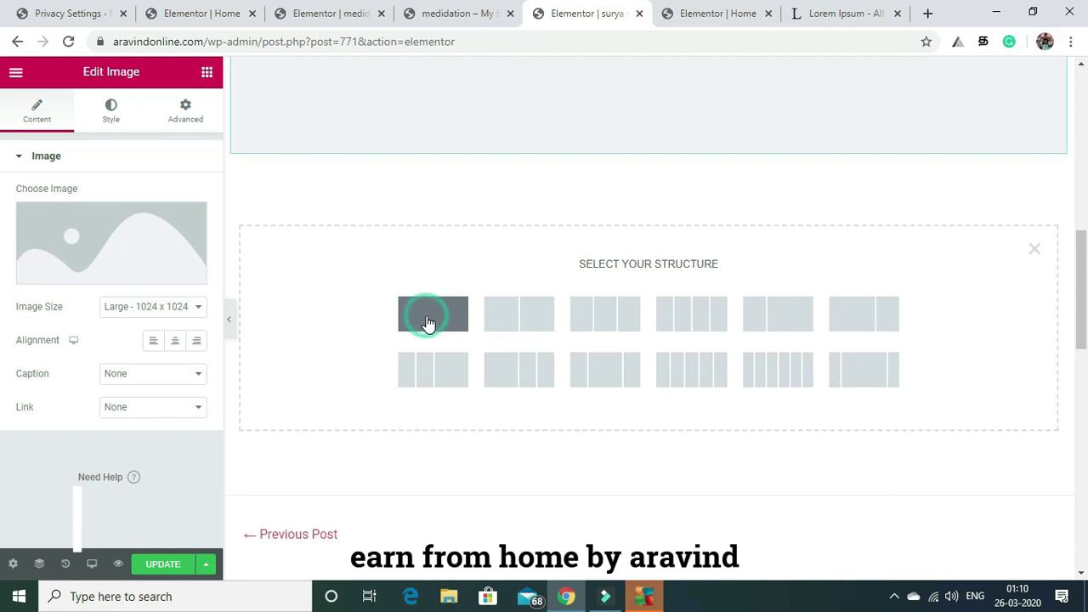
pyautogui.click(207, 75)
pyautogui.moveTo(160, 297); pyautogui.dragTo(439, 188)
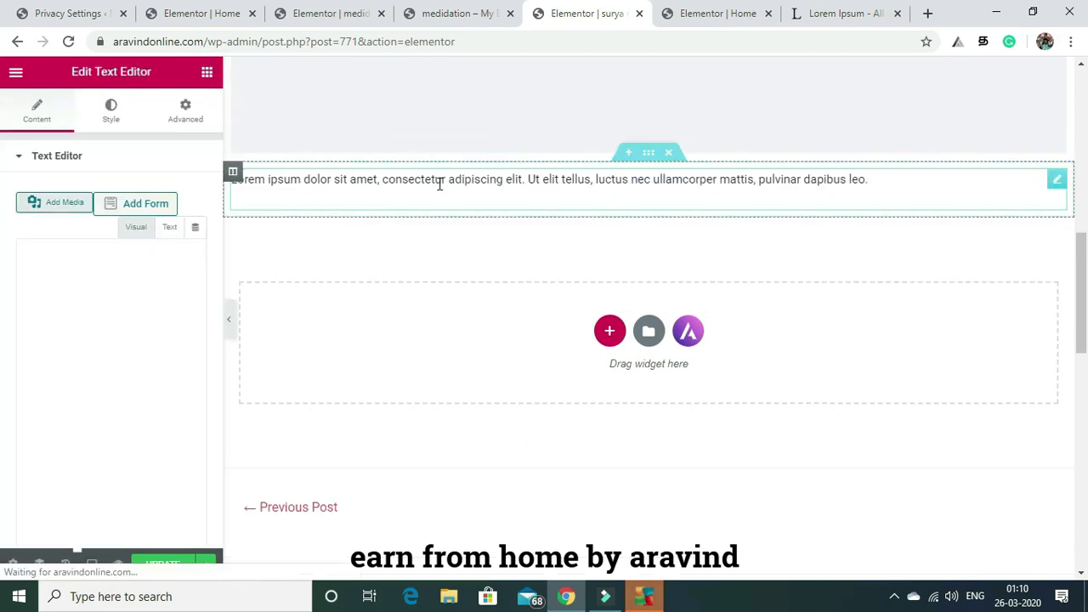
# Copy the Lorem Ipsum sections from lipsum.com, paste them after the text editor widget's placeholder text and update the post
pyautogui.click(846, 7)
pyautogui.click(723, 304)
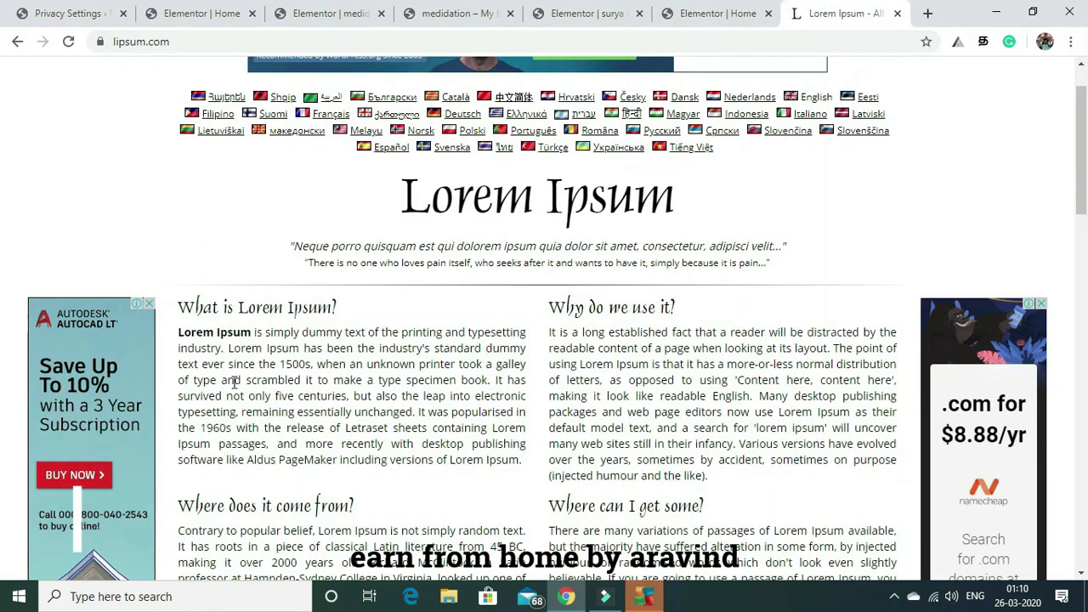
pyautogui.moveTo(181, 303); pyautogui.dragTo(496, 118)
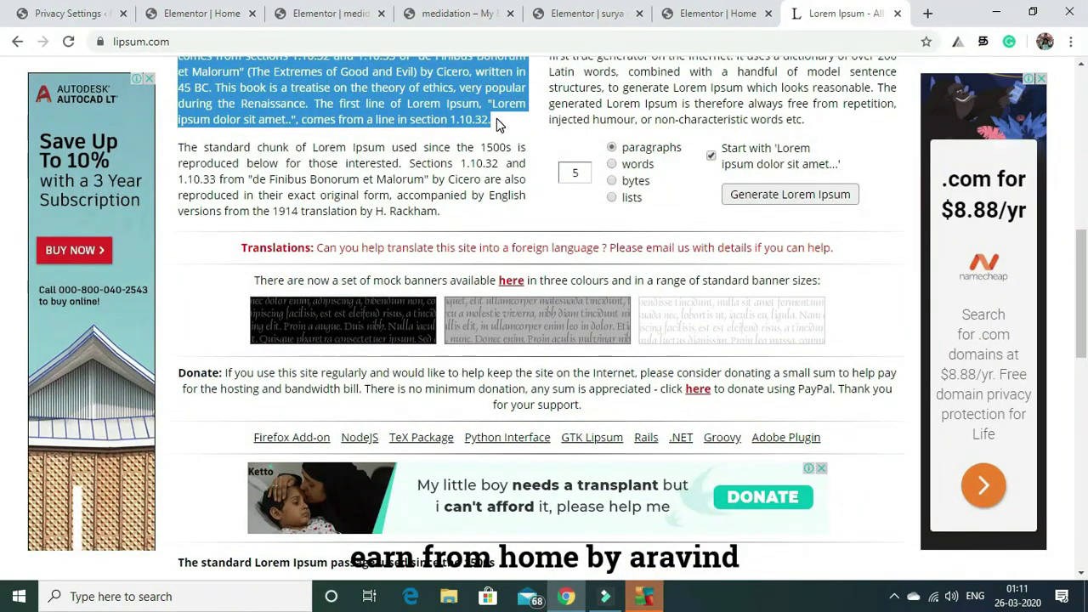
pyautogui.click(583, 7)
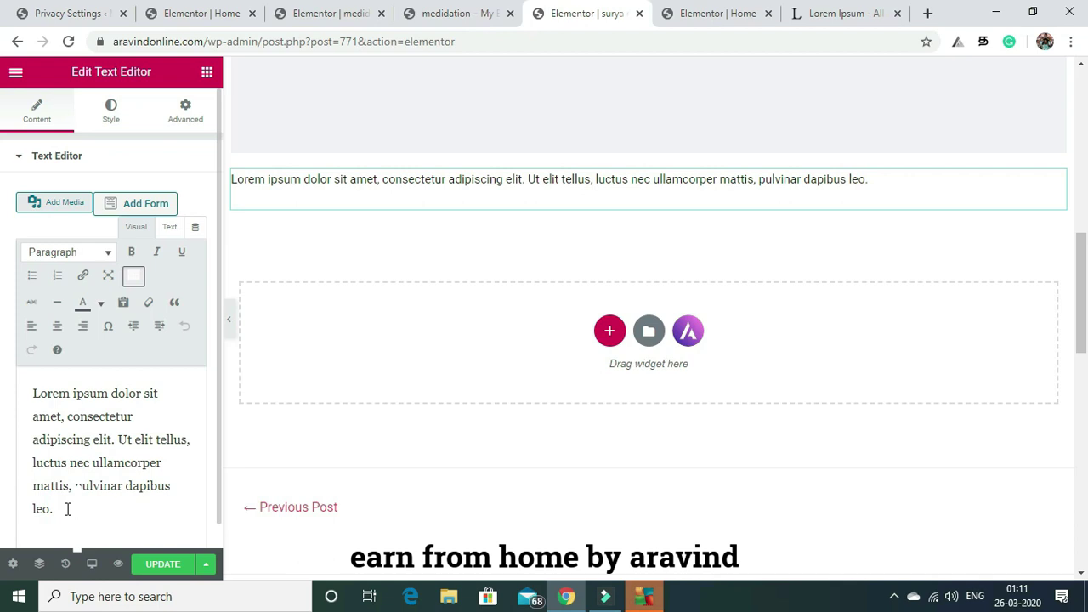
pyautogui.hotkey('ctrl', 'v')
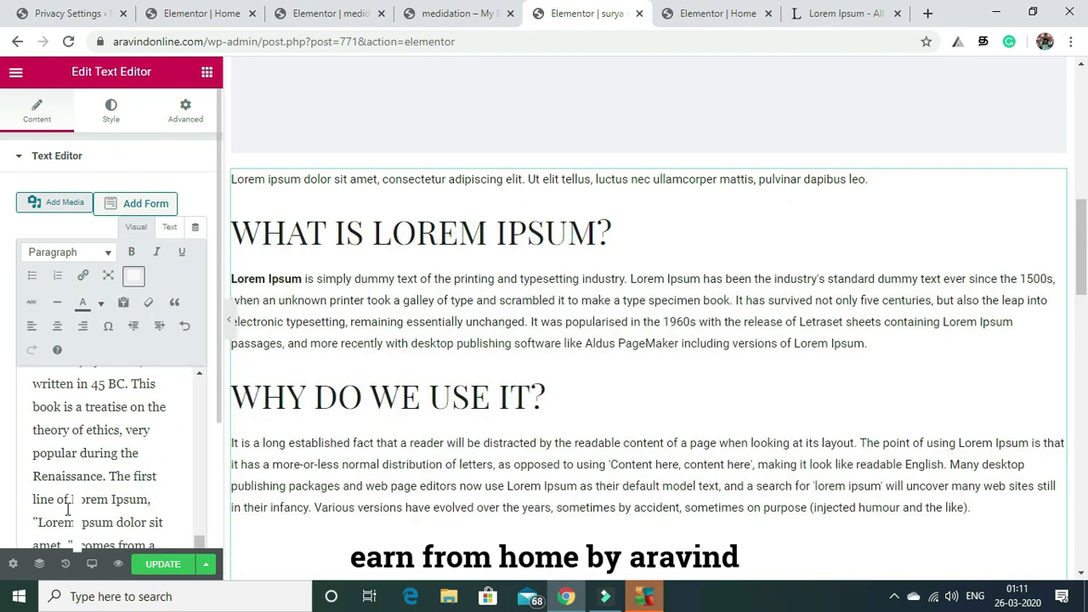
pyautogui.click(158, 566)
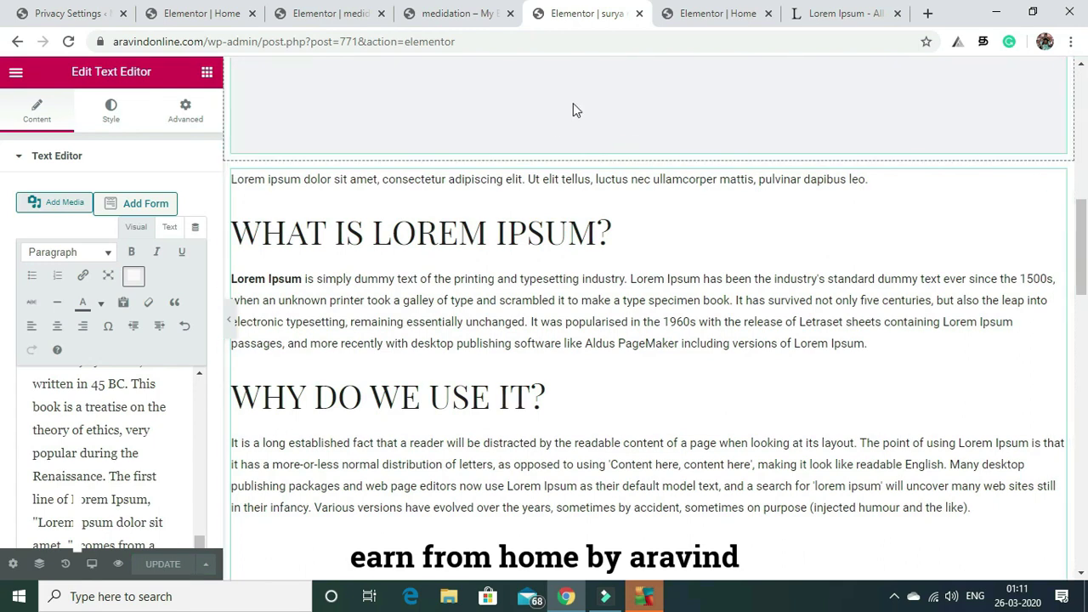
# Open the post's WordPress dashboard editing page in a separate browser tab
pyautogui.moveTo(1082, 225)
pyautogui.mouseDown()
pyautogui.moveTo(1085, 90)
pyautogui.moveTo(1085, 476)
pyautogui.mouseUp()
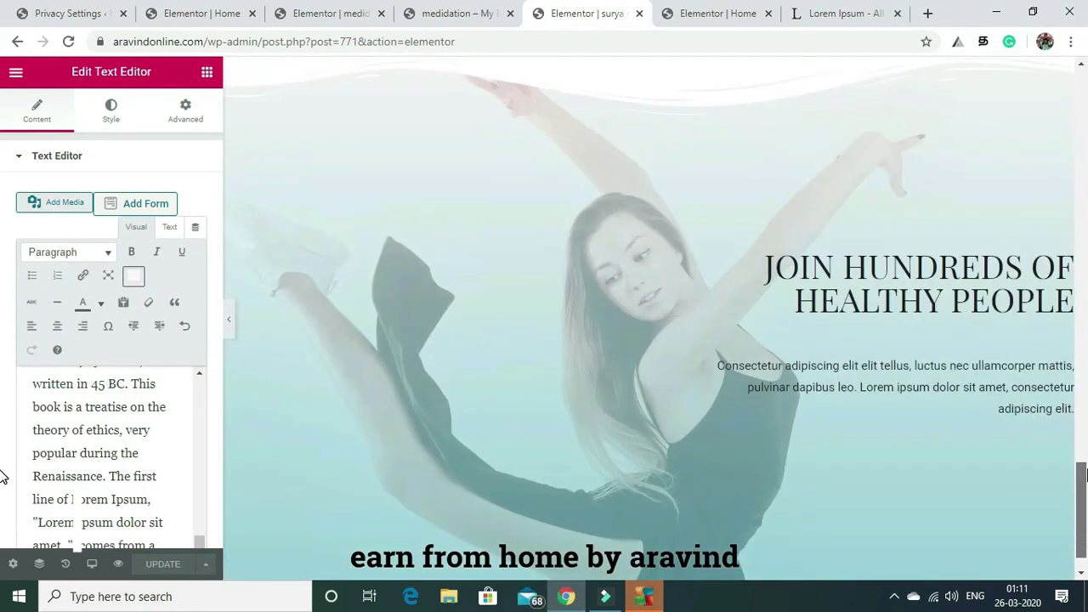
pyautogui.press('Home')
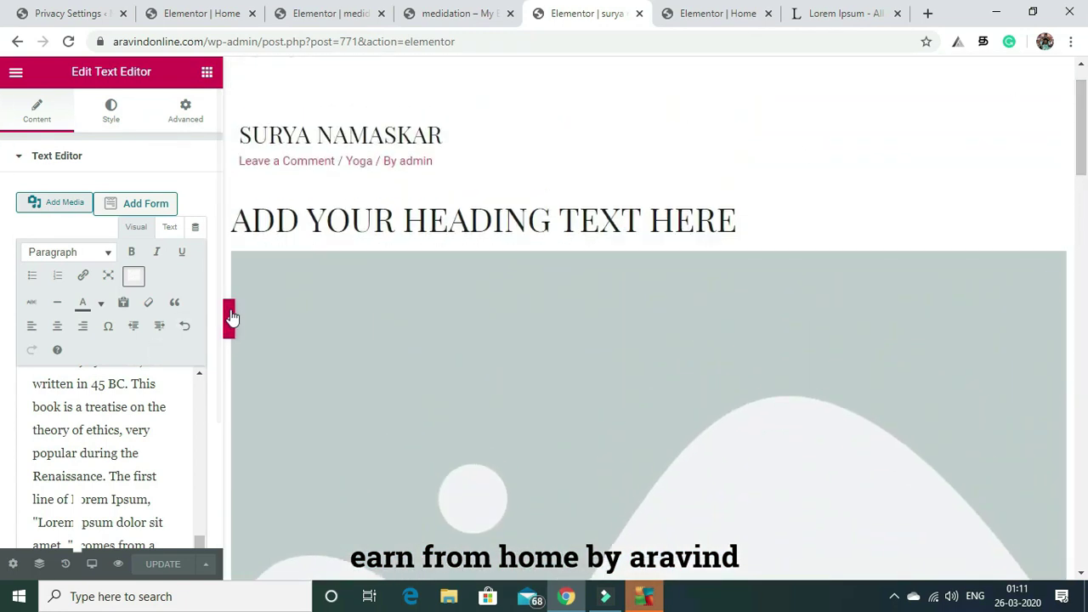
pyautogui.click(15, 72)
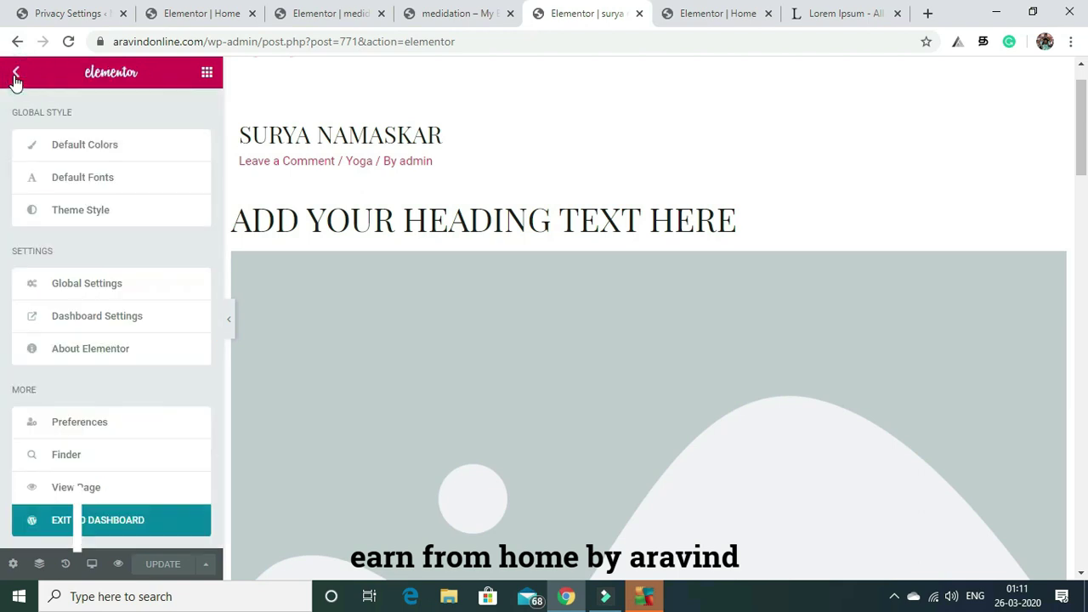
pyautogui.rightClick(76, 518)
pyautogui.click(139, 394)
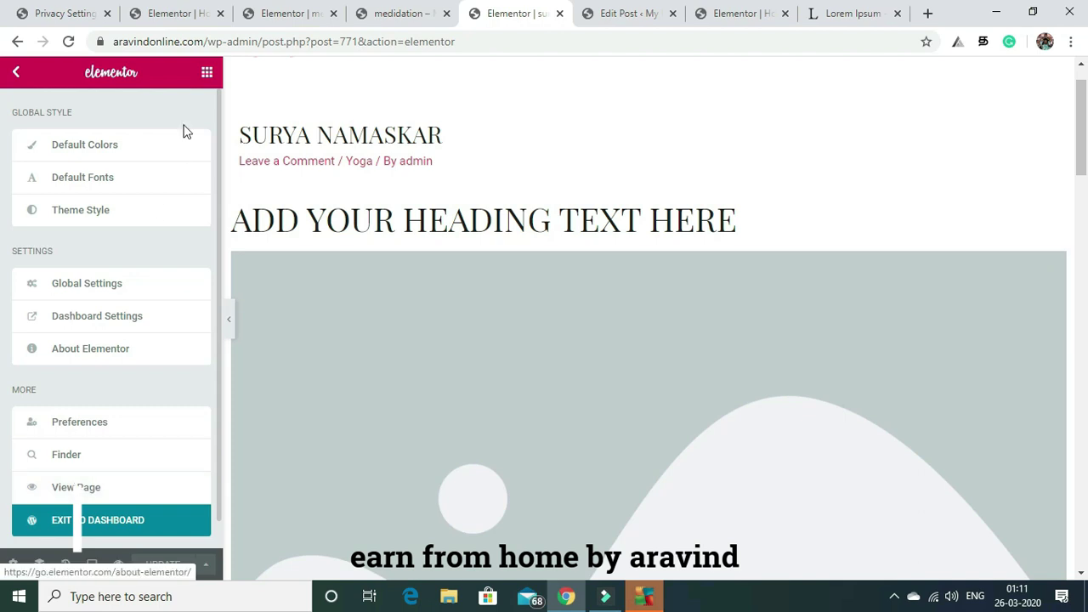
# Replace the heading widget's placeholder text with "benefits of surya namaskar"
pyautogui.click(207, 75)
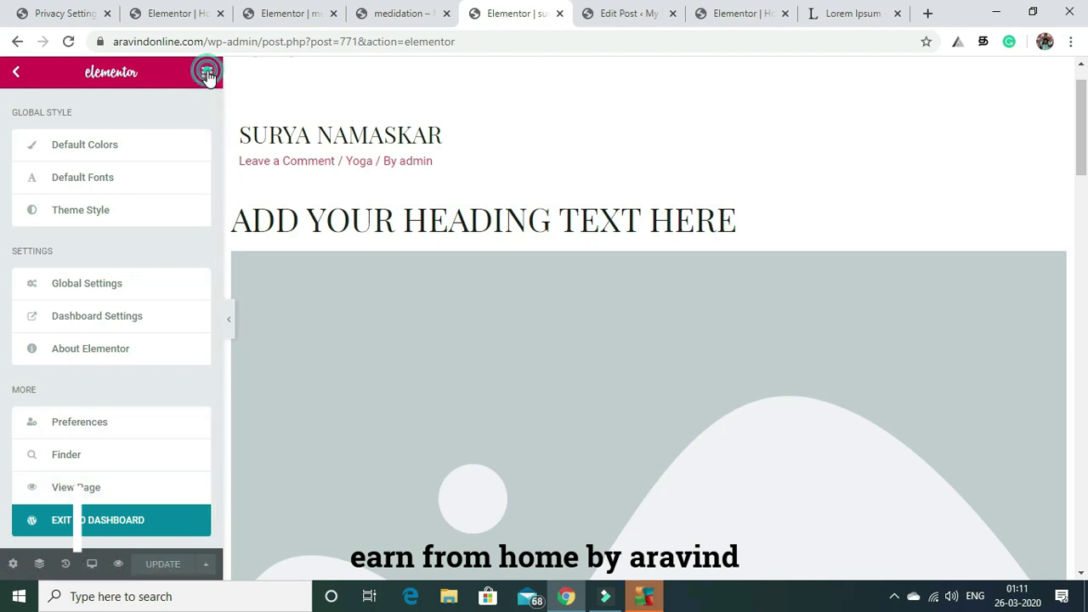
pyautogui.click(429, 219)
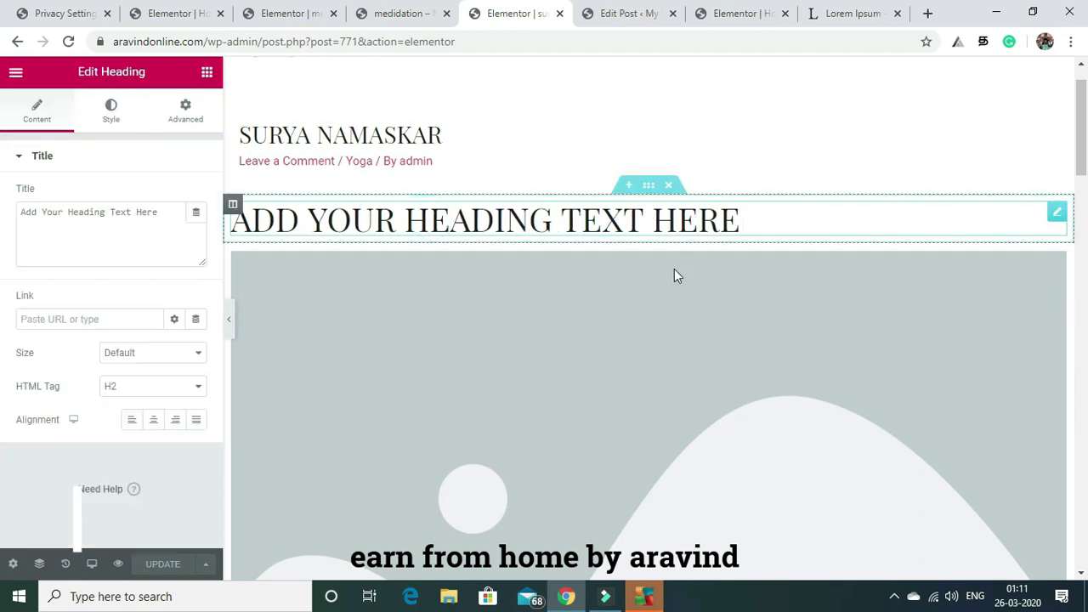
pyautogui.press('BackSpace')
pyautogui.press('BackSpace')
pyautogui.press('BackSpace')
pyautogui.press('BackSpace')
pyautogui.press('BackSpace')
pyautogui.press('BackSpace')
pyautogui.press('BackSpace')
pyautogui.press('BackSpace')
pyautogui.press('BackSpace')
pyautogui.press('BackSpace')
pyautogui.press('BackSpace')
pyautogui.press('BackSpace')
pyautogui.press('BackSpace')
pyautogui.press('BackSpace')
pyautogui.press('BackSpace')
pyautogui.press('BackSpace')
pyautogui.press('BackSpace')
pyautogui.press('BackSpace')
pyautogui.press('BackSpace')
pyautogui.press('BackSpace')
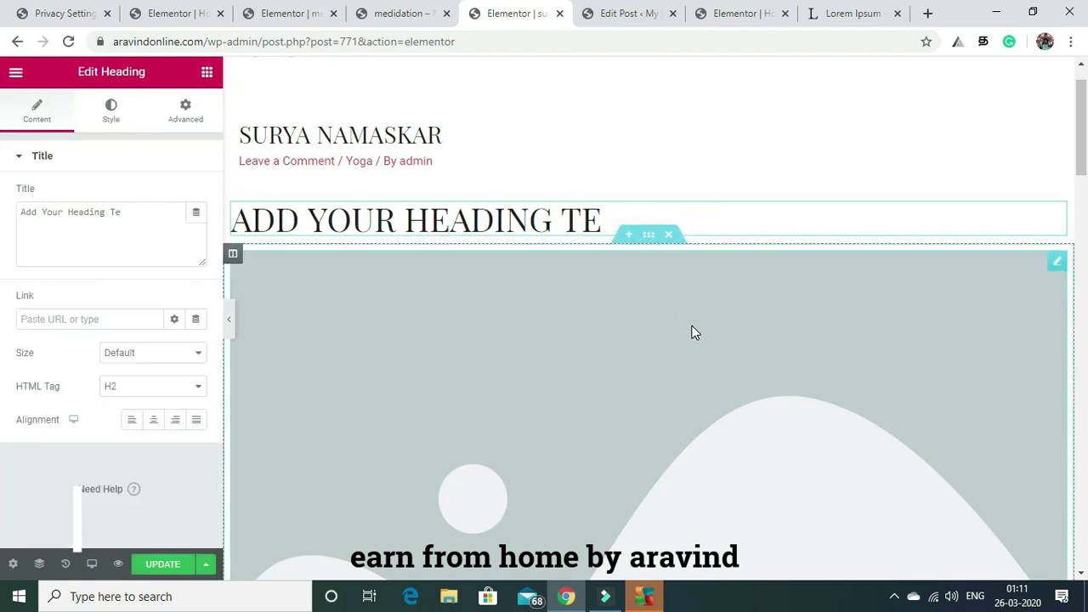
pyautogui.write('benef')
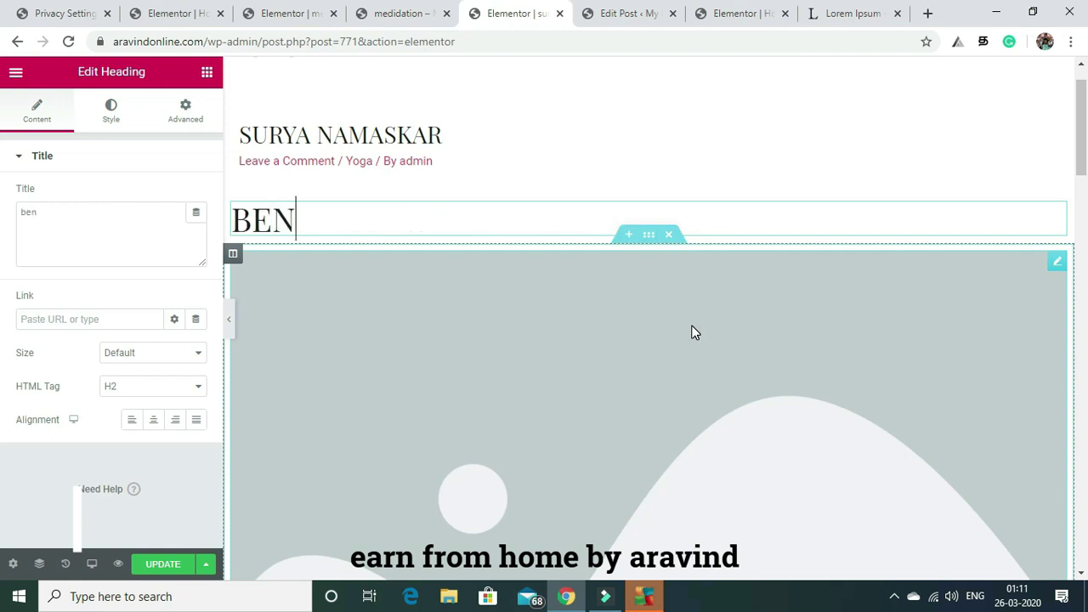
pyautogui.write('its ')
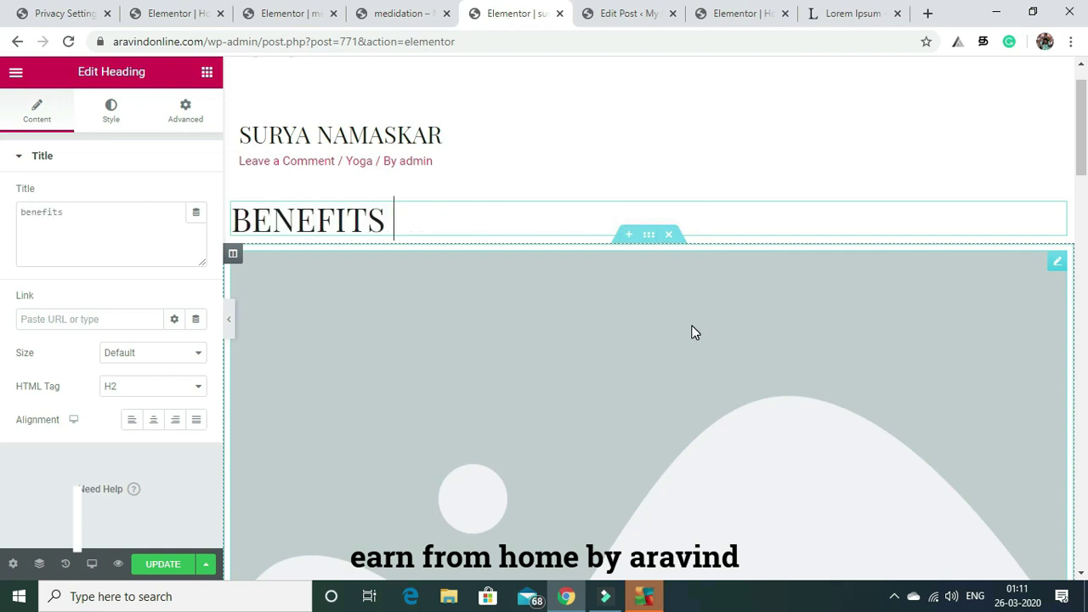
pyautogui.write('of ')
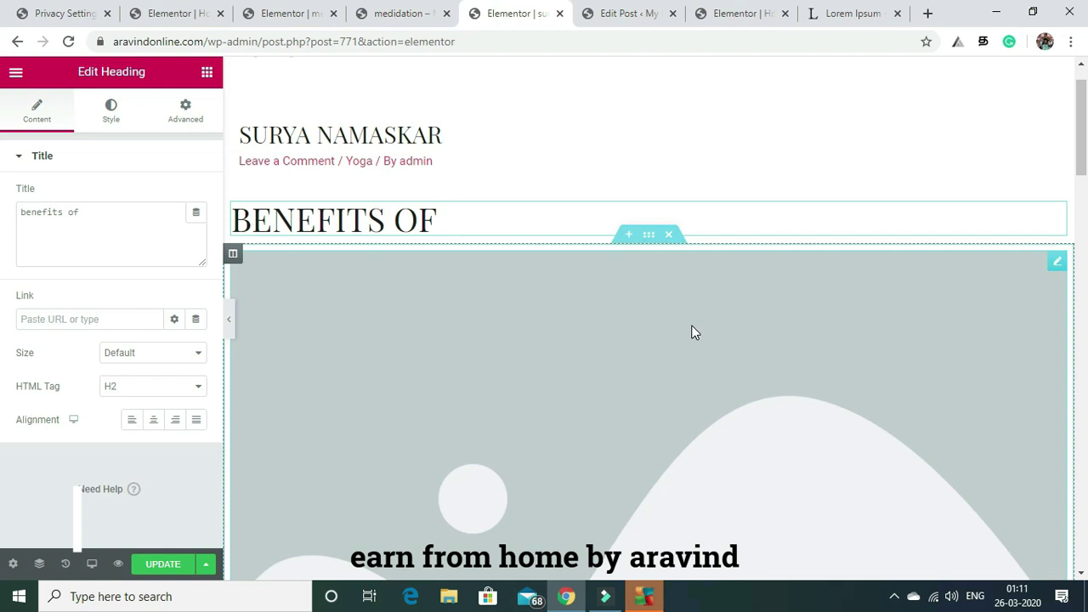
pyautogui.write('surya')
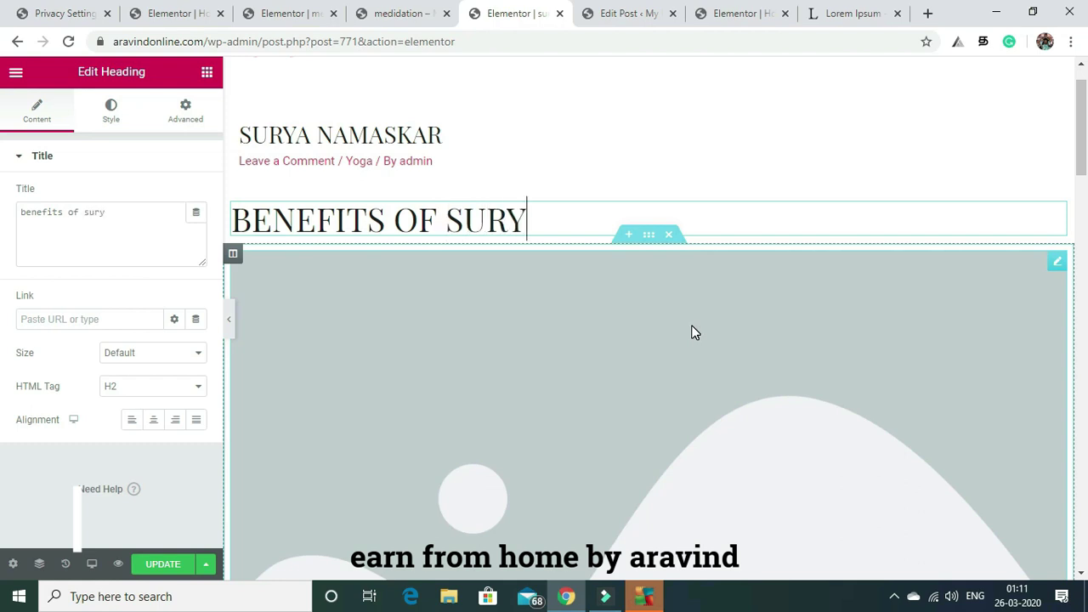
pyautogui.write('am')
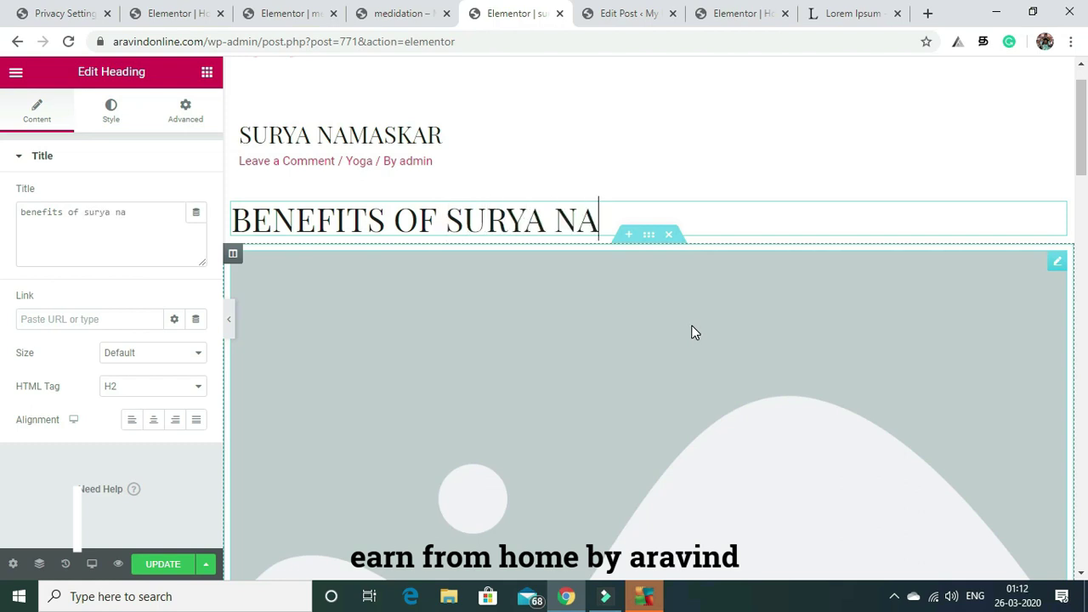
pyautogui.write('askar')
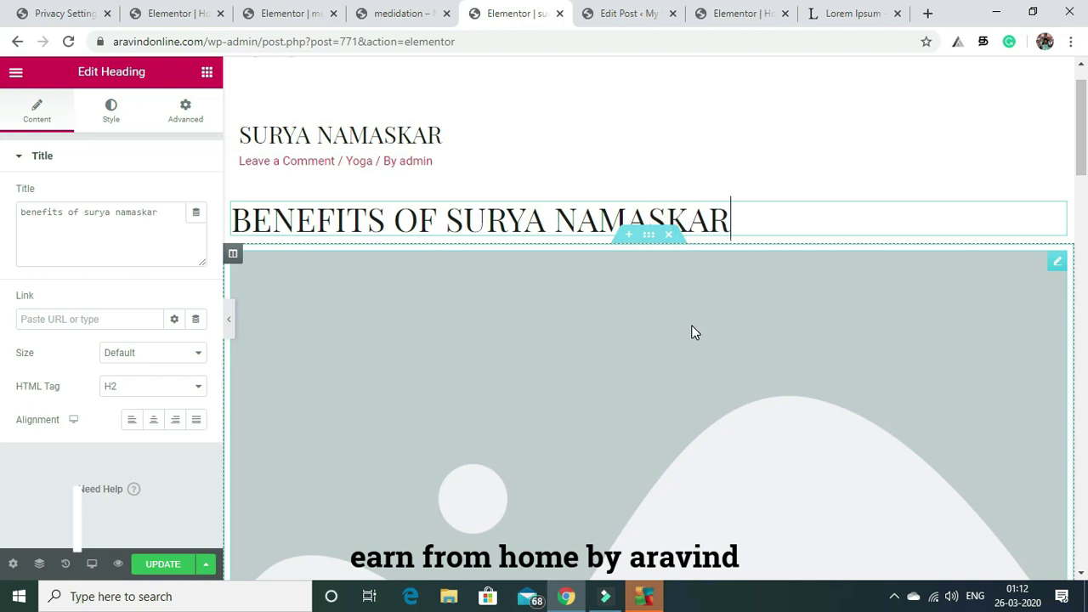
# Insert the handstand photo yoga-instructor-free-img.jpg from the media library into the image widget
pyautogui.click(748, 293)
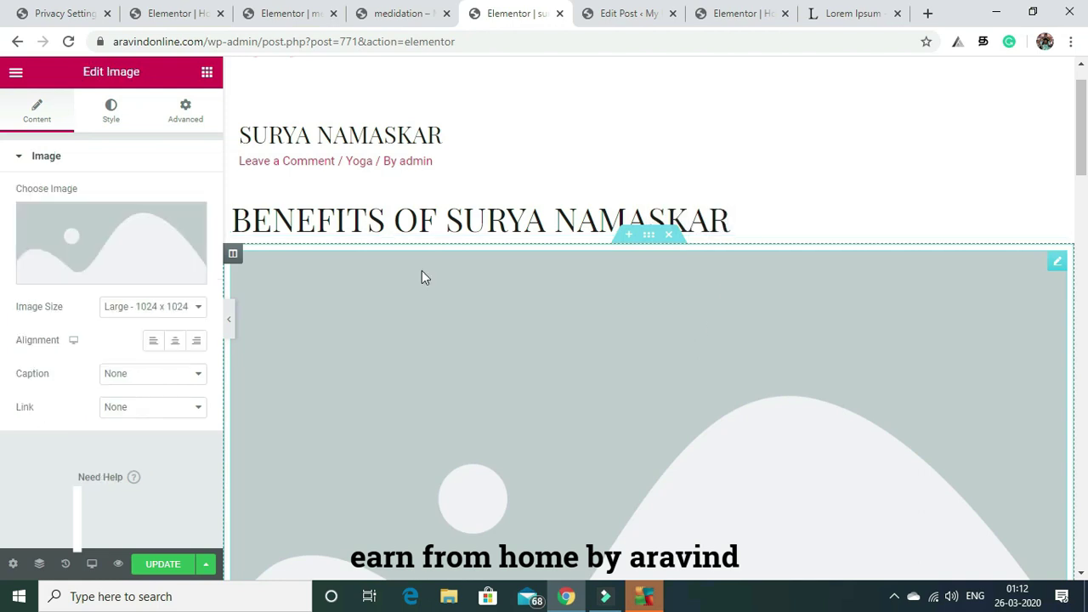
pyautogui.click(136, 238)
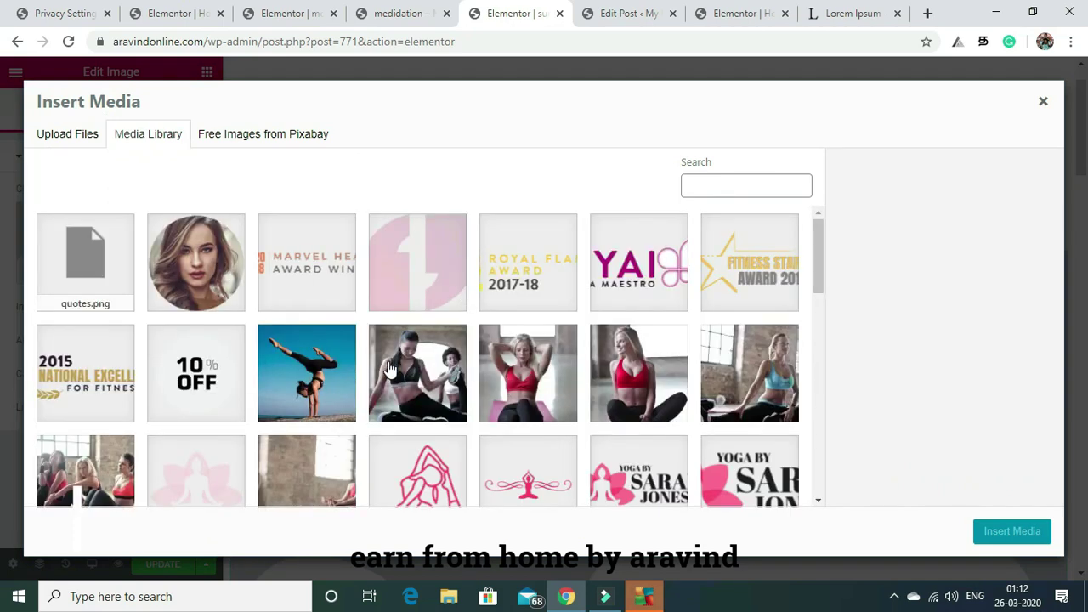
pyautogui.click(318, 364)
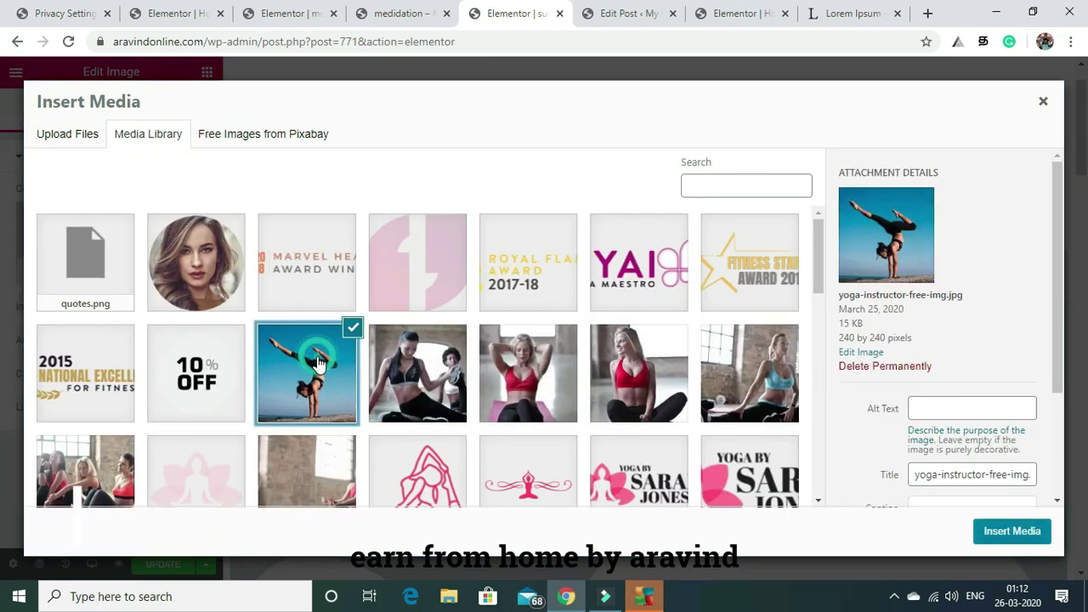
pyautogui.click(1011, 531)
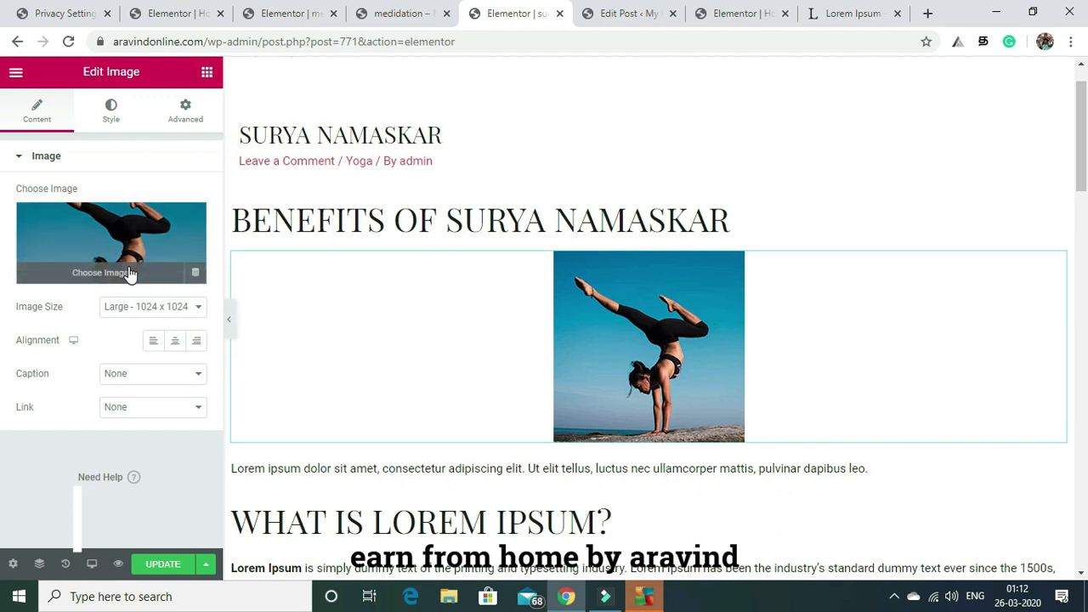
# Set the image widget to the group photo slide3-free-img.jpg from the media library
pyautogui.click(113, 231)
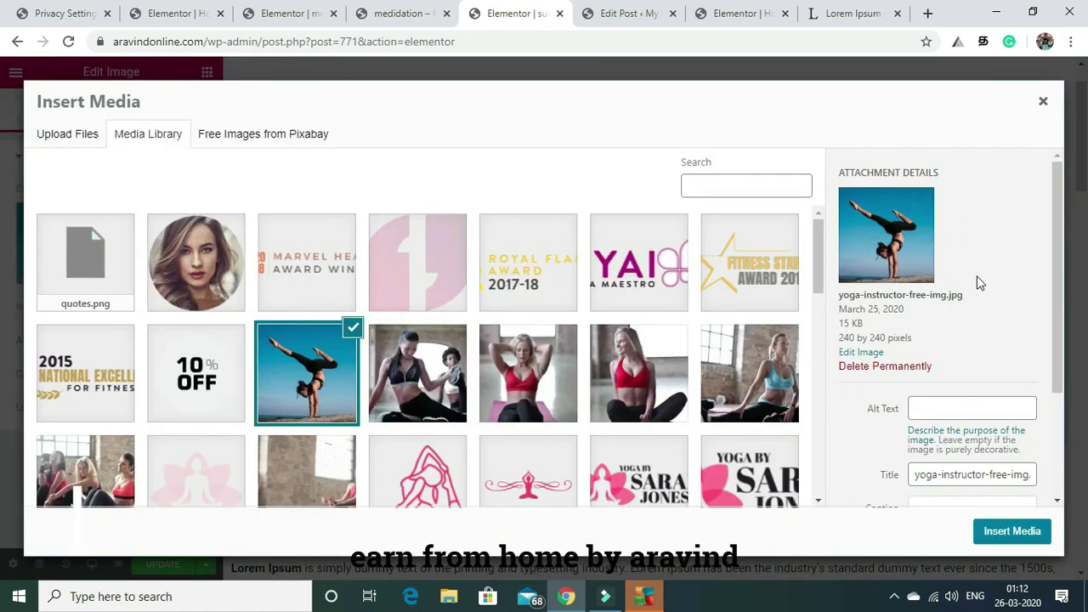
pyautogui.scroll(-1, 1058, 229)
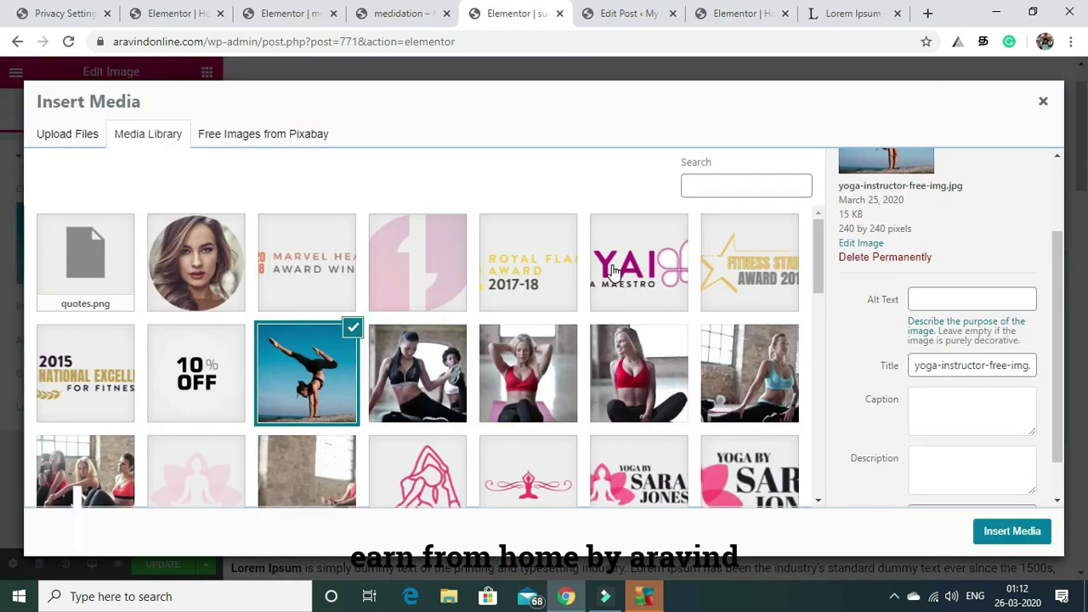
pyautogui.click(81, 471)
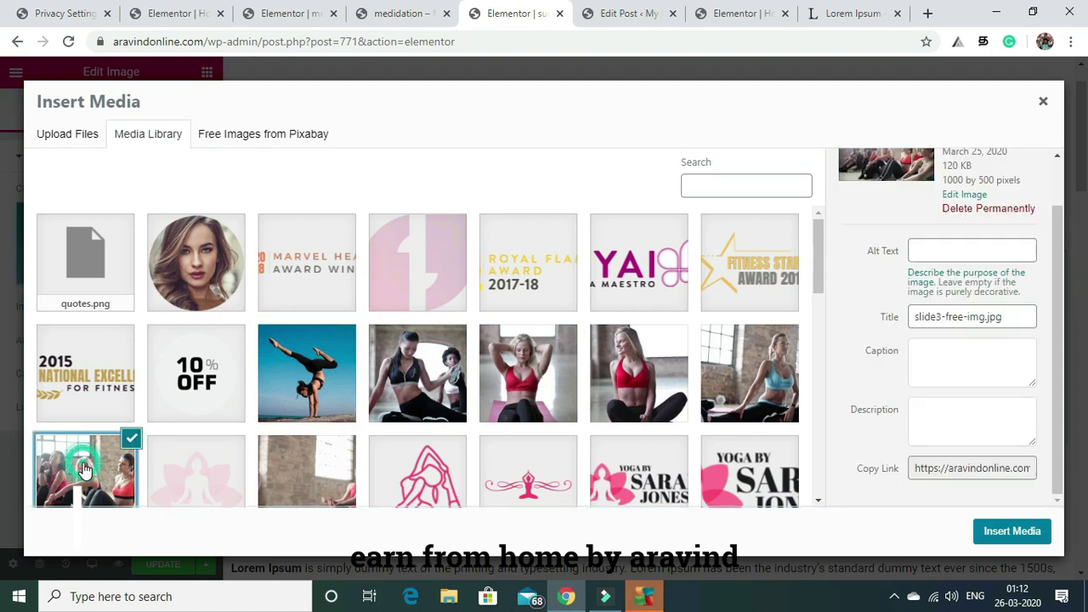
pyautogui.click(1011, 530)
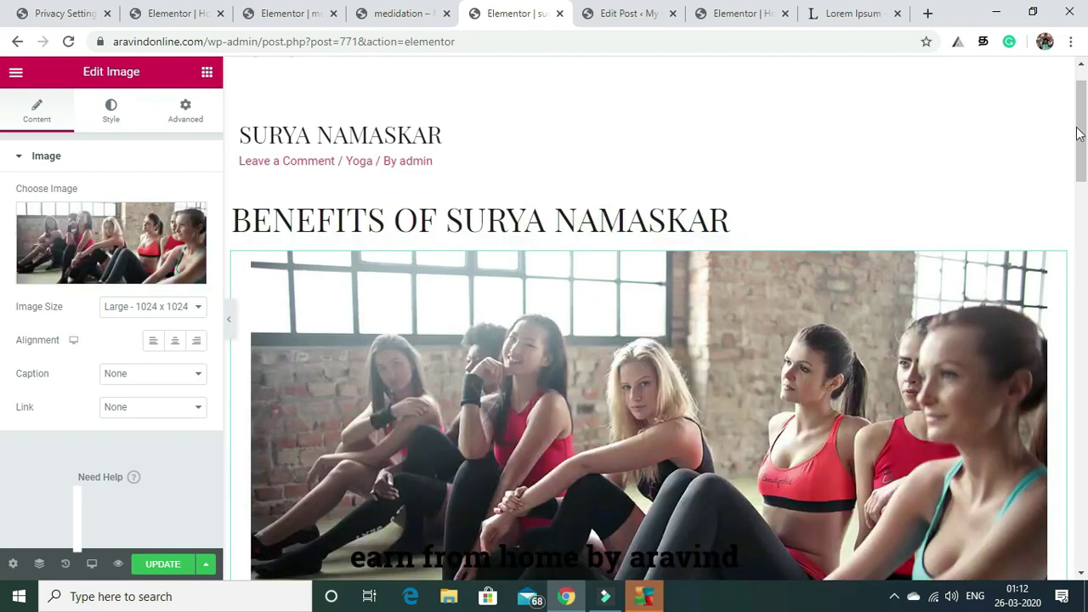
pyautogui.moveTo(1081, 129); pyautogui.dragTo(1085, 316)
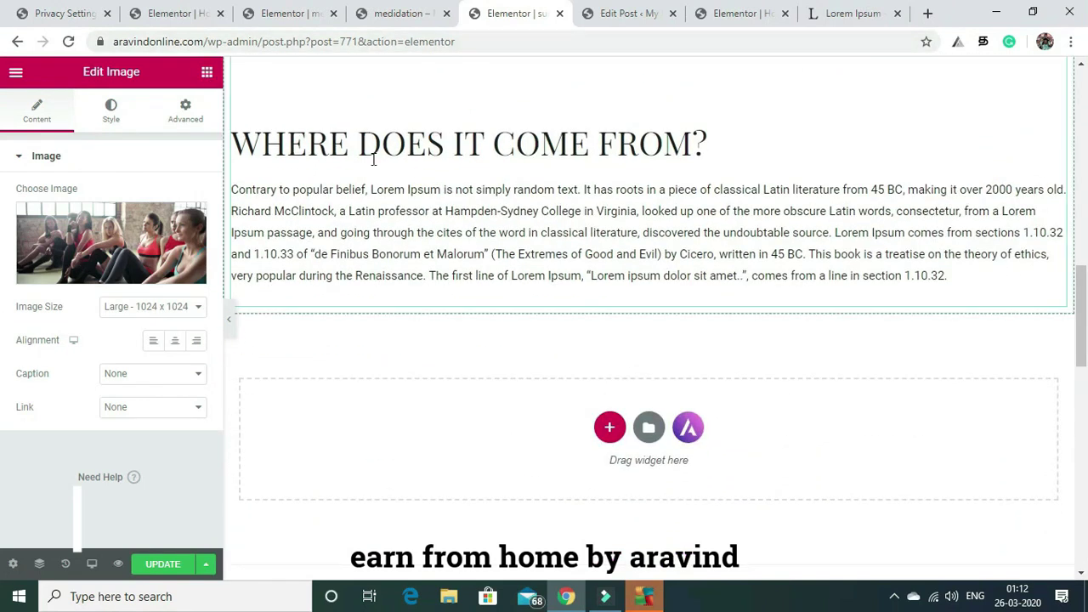
pyautogui.click(609, 429)
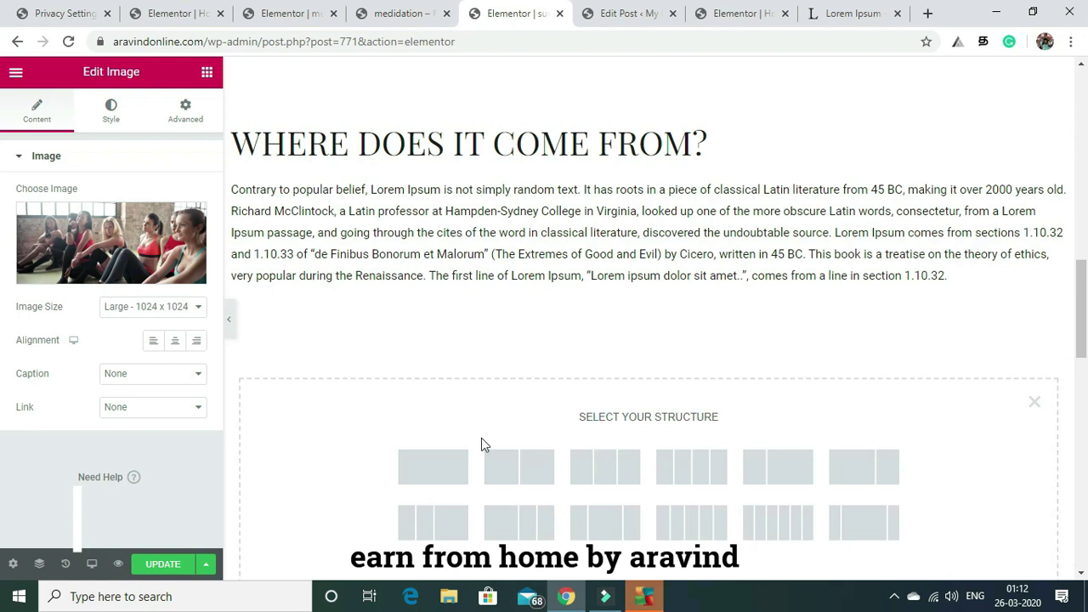
pyautogui.click(443, 466)
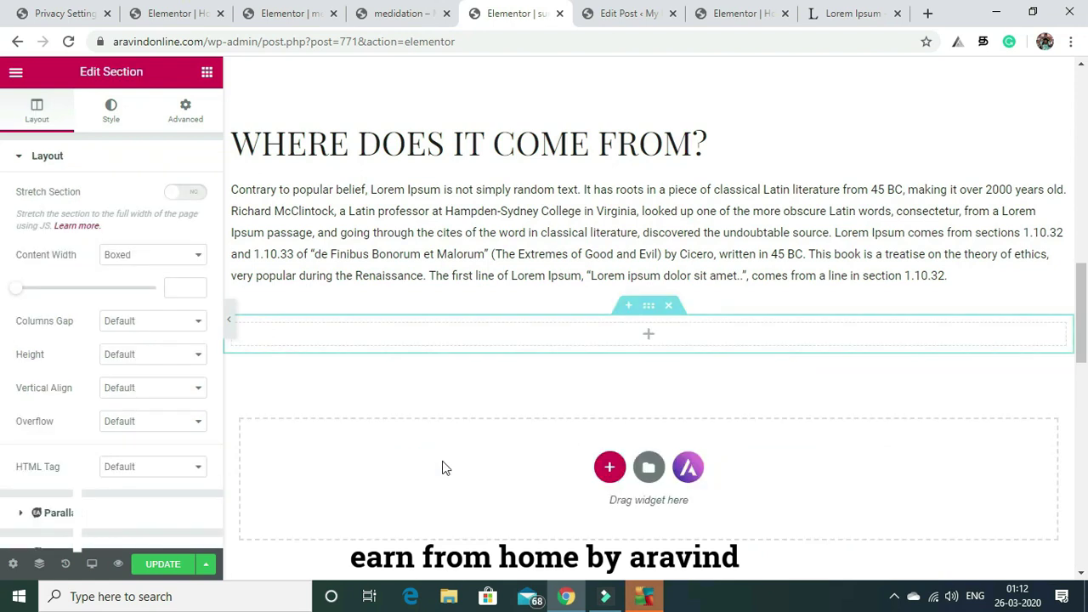
pyautogui.click(668, 308)
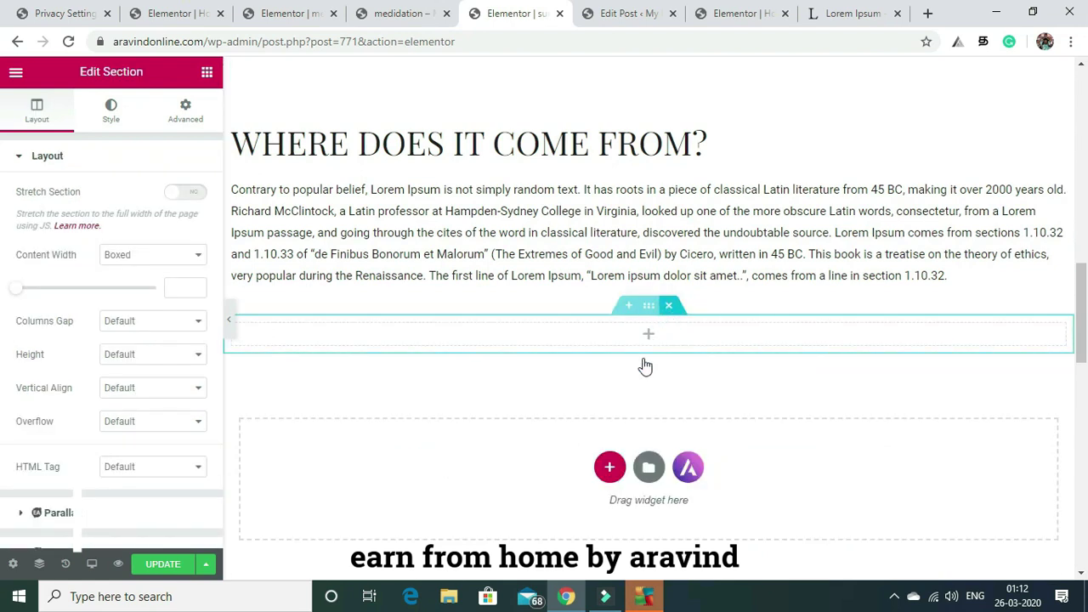
# Add a two-column section below the text and place a Video widget in its left column
pyautogui.click(610, 429)
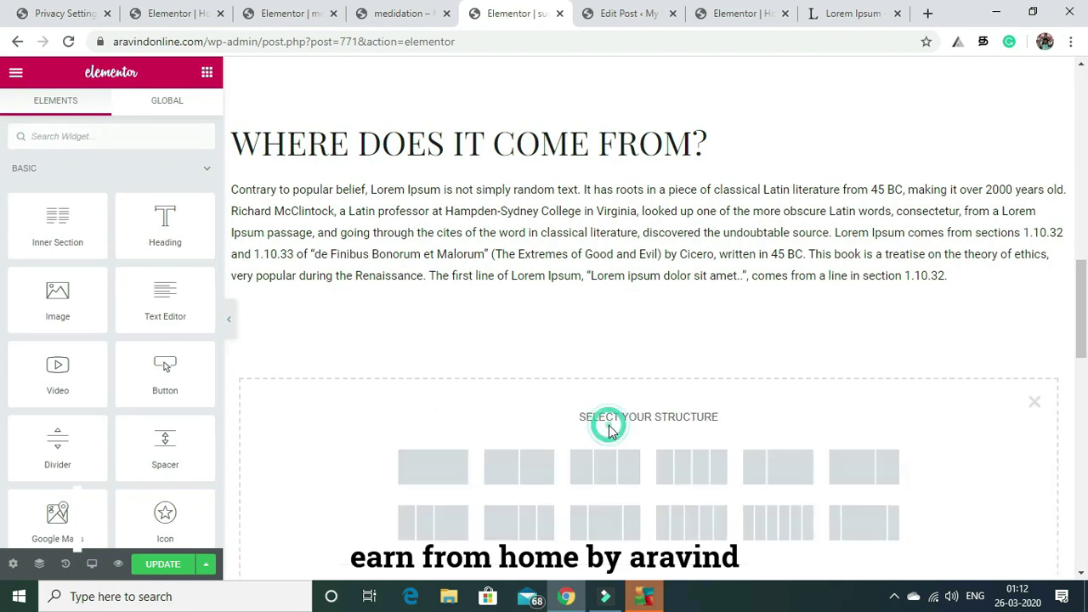
pyautogui.click(520, 464)
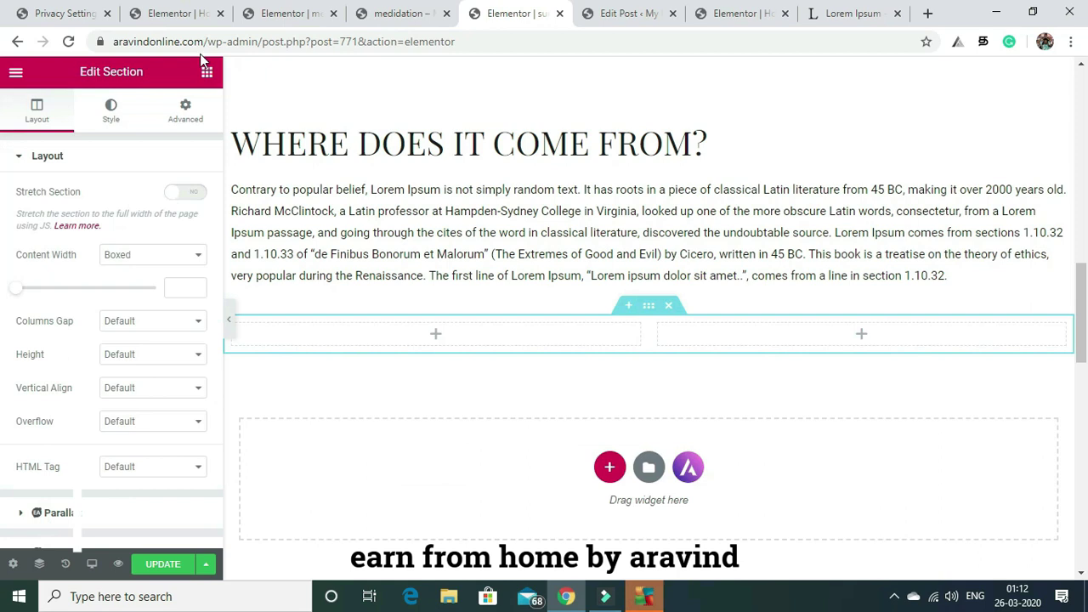
pyautogui.click(207, 74)
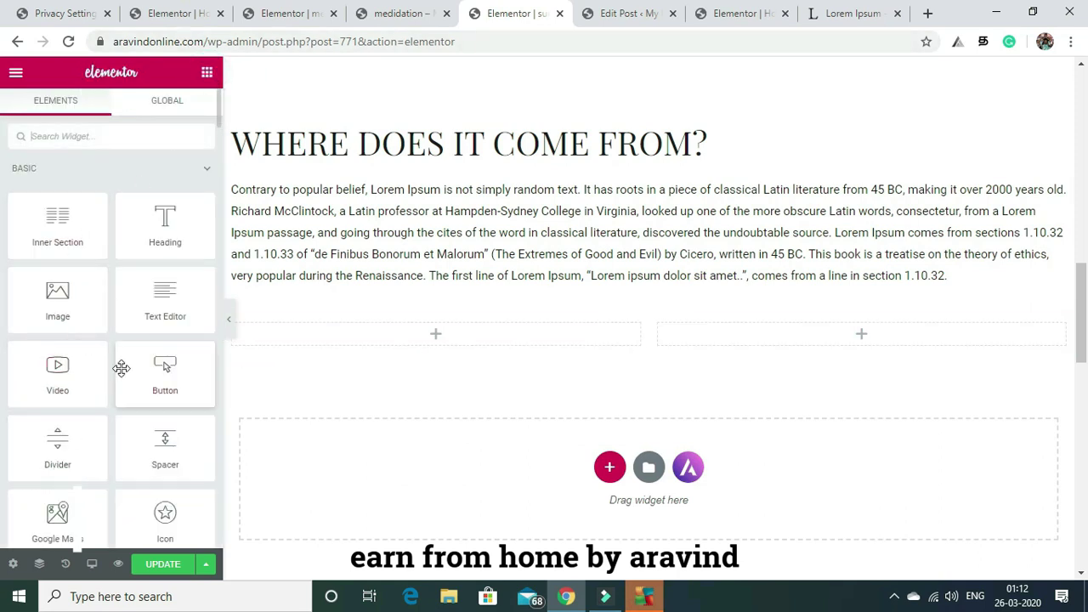
pyautogui.moveTo(73, 379); pyautogui.dragTo(429, 345)
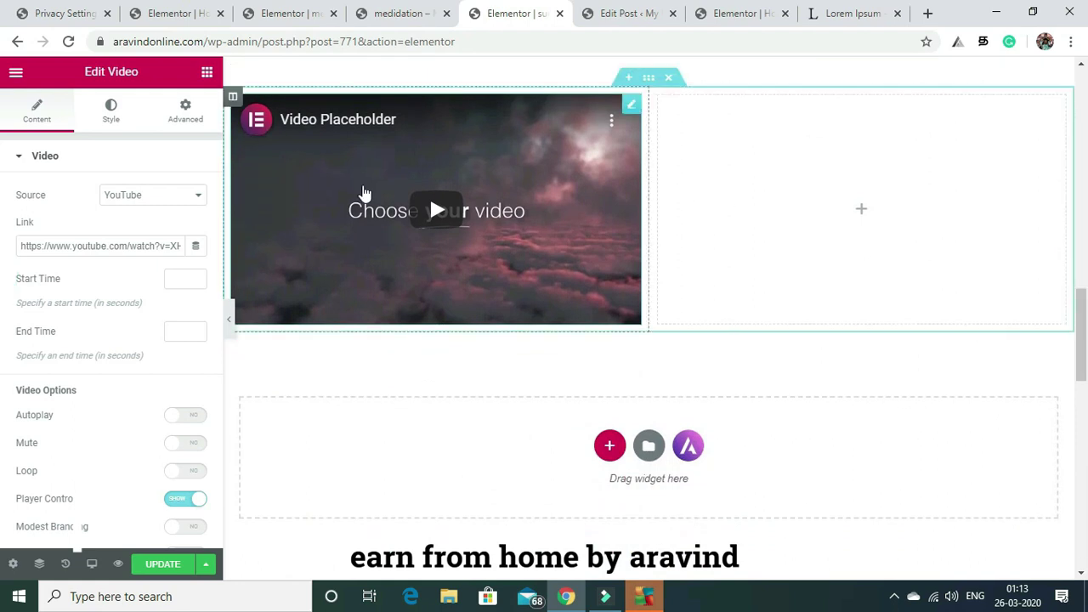
pyautogui.click(207, 75)
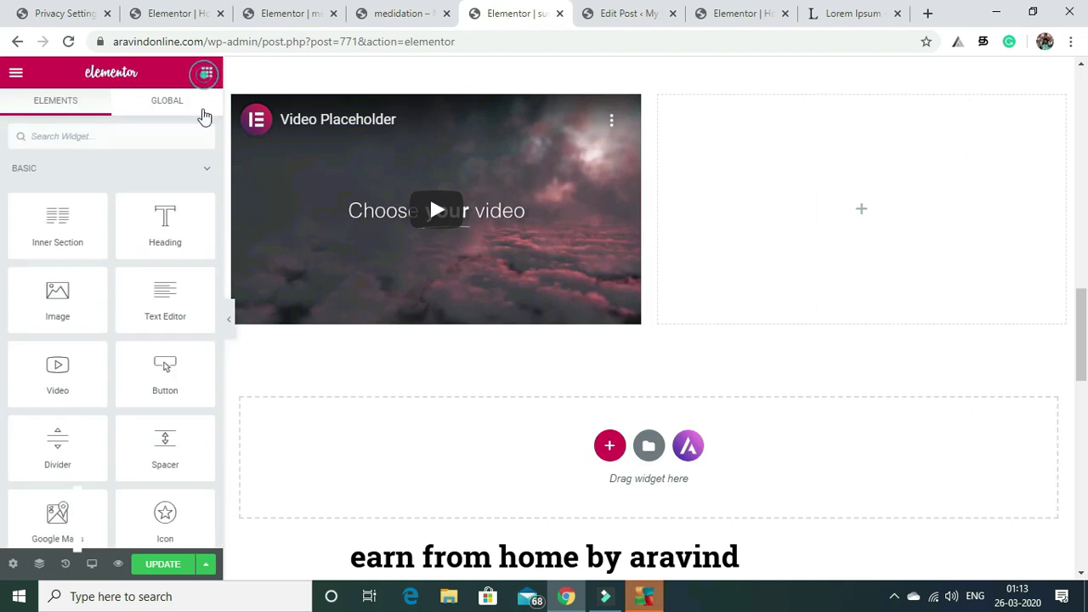
# Look through the Basic, Pro and General widgets for one that suits the empty column beside the video
pyautogui.moveTo(204, 114); pyautogui.dragTo(89, 470)
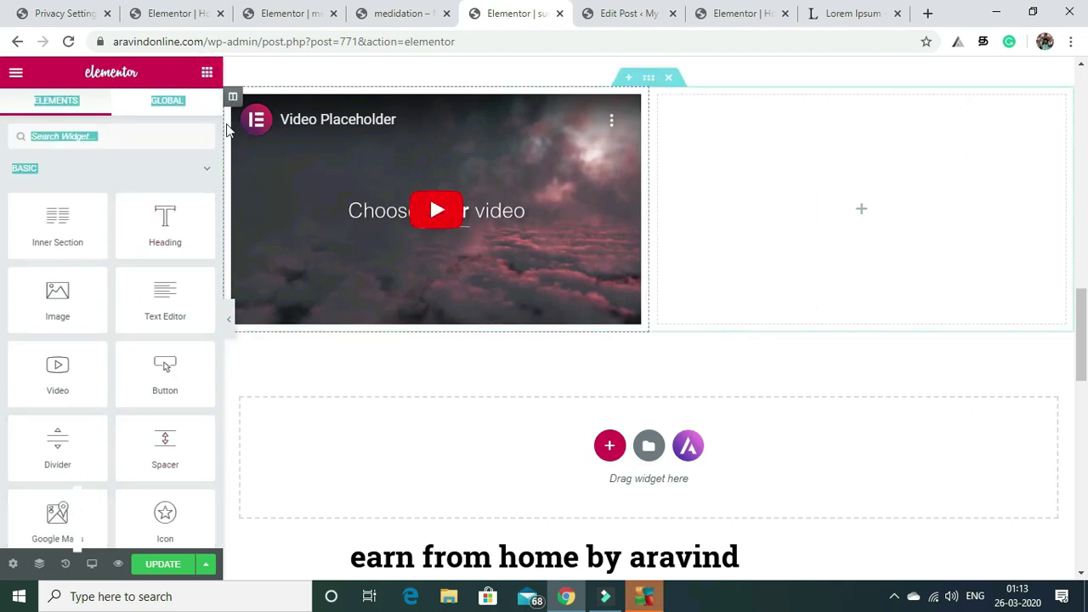
pyautogui.moveTo(215, 123); pyautogui.dragTo(217, 148)
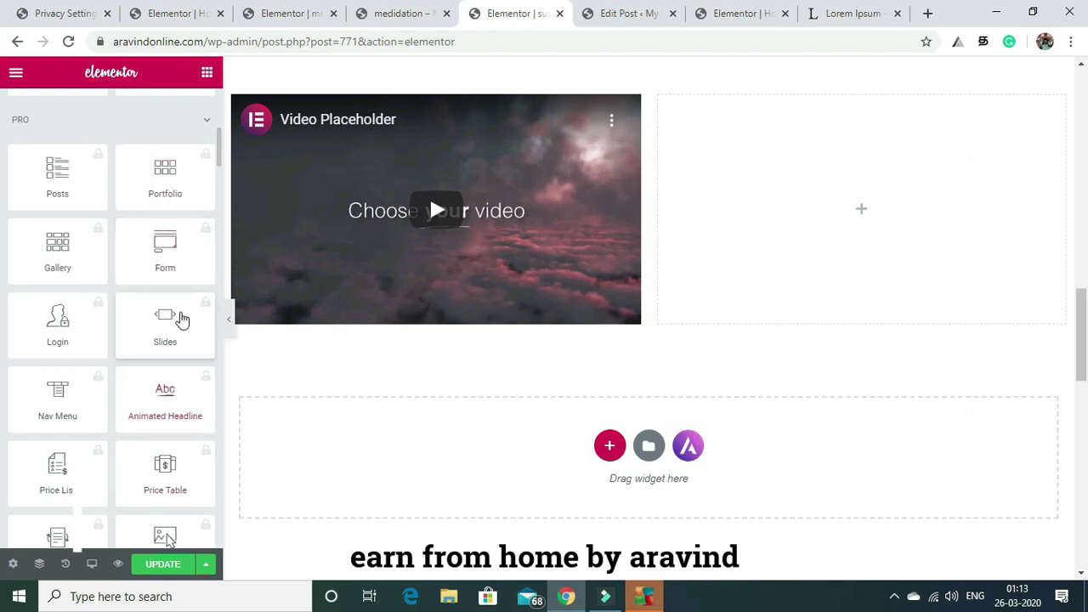
pyautogui.click(151, 406)
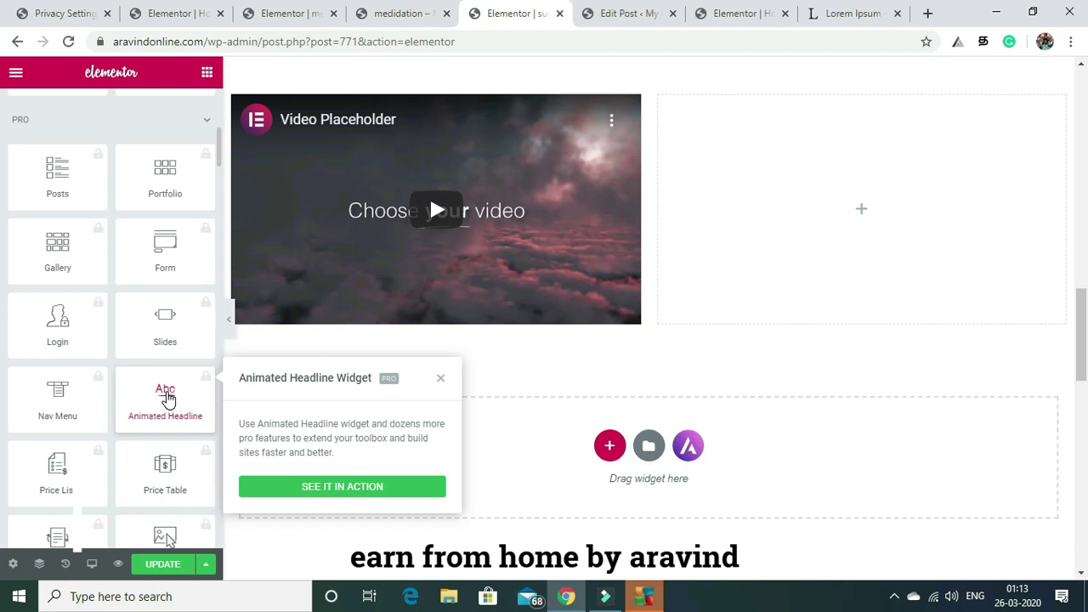
pyautogui.moveTo(219, 159); pyautogui.dragTo(234, 68)
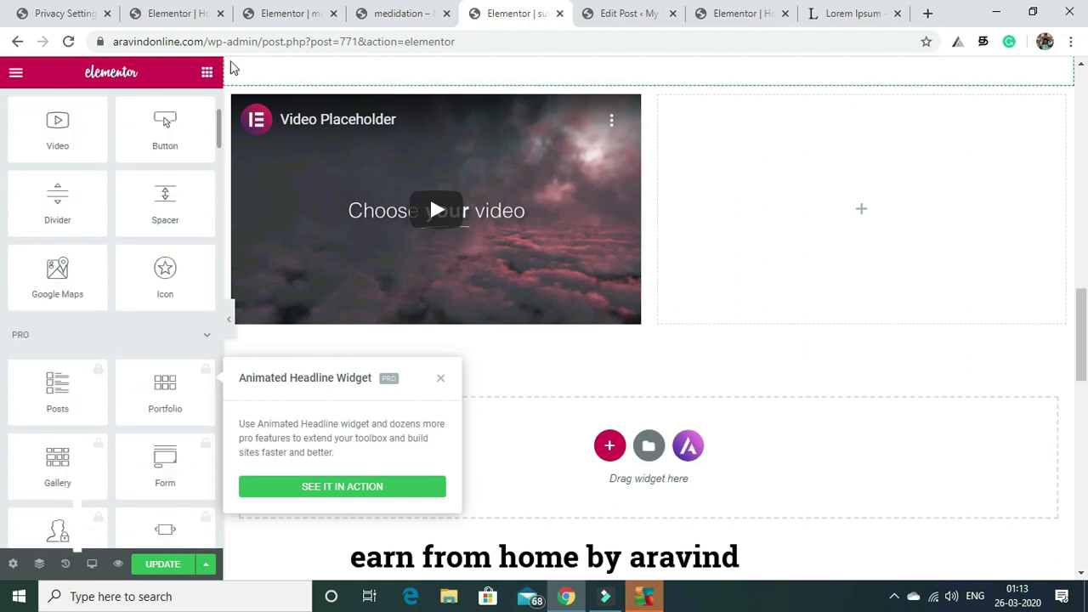
pyautogui.scroll(3, 210, 131)
pyautogui.scroll(-10, 209, 131)
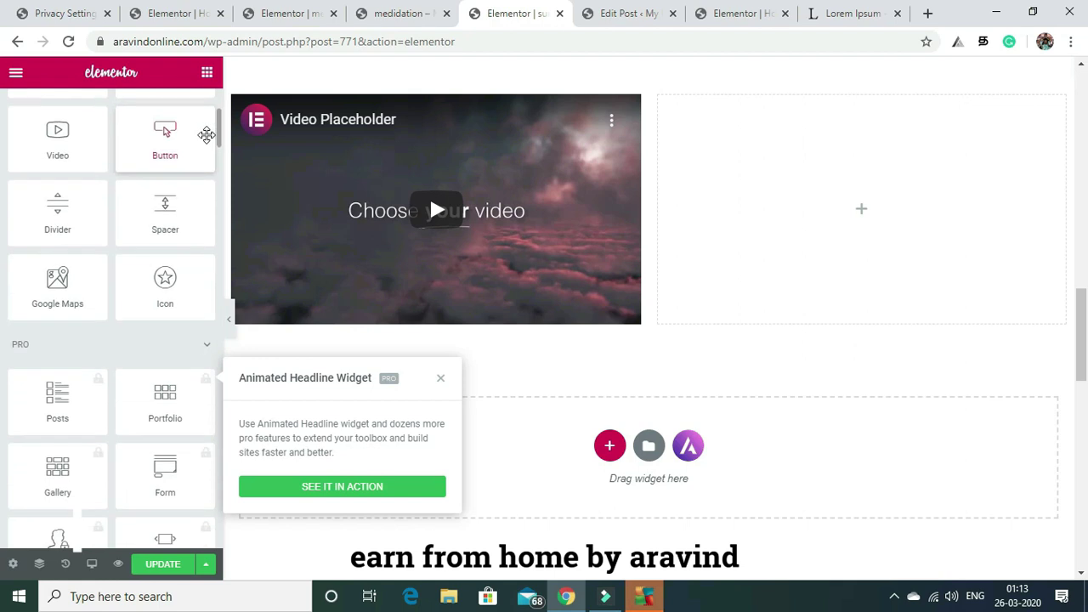
pyautogui.scroll(-5, 126, 204)
pyautogui.scroll(15, 105, 219)
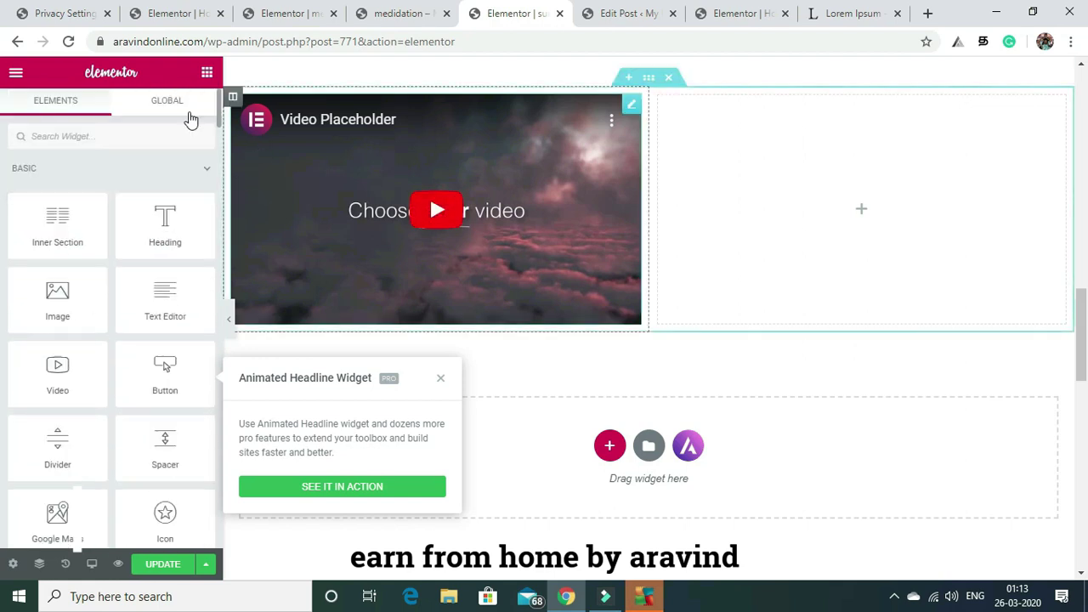
pyautogui.scroll(-3, 212, 139)
pyautogui.scroll(-10, 29, 272)
pyautogui.scroll(4, 29, 272)
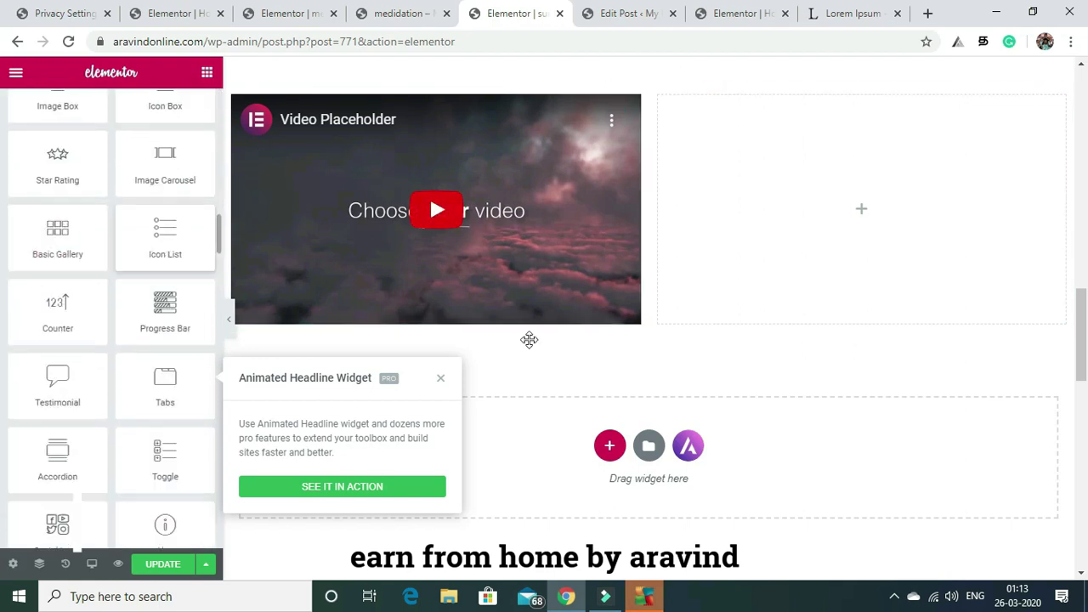
pyautogui.click(527, 338)
pyautogui.scroll(12, 195, 194)
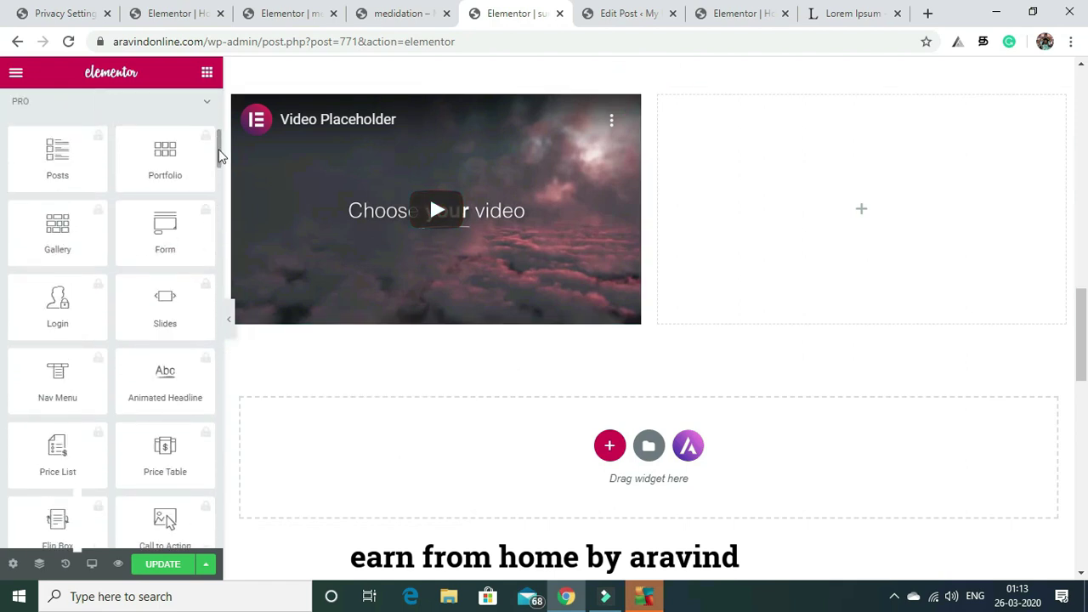
pyautogui.scroll(-8, 216, 141)
pyautogui.scroll(12, 214, 98)
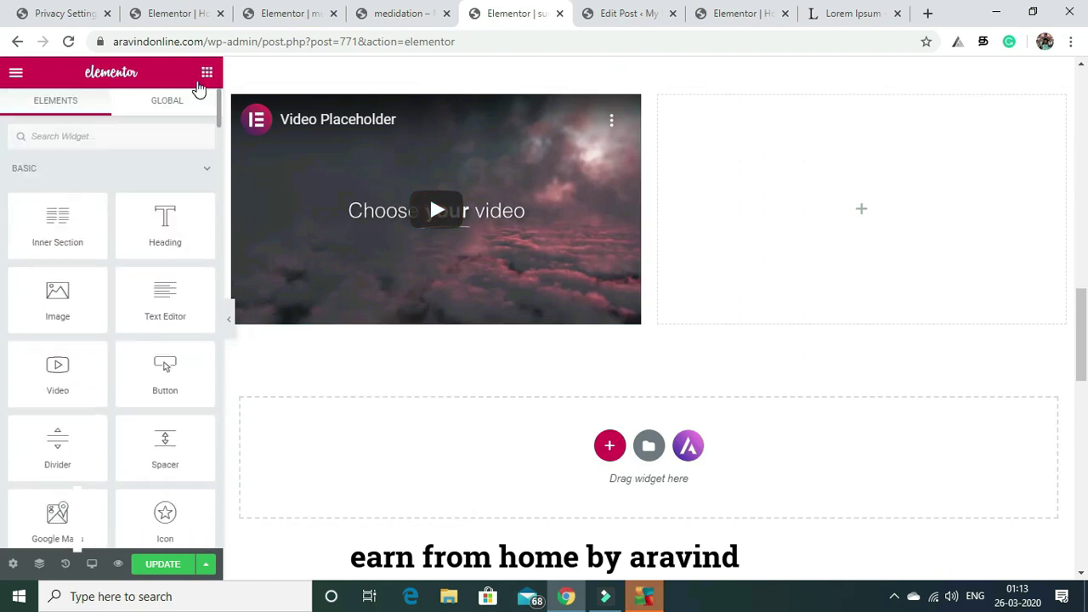
pyautogui.scroll(-4, 121, 136)
pyautogui.scroll(4, 170, 110)
# Place a Google Maps widget in the empty column beside the video and update the post
pyautogui.moveTo(53, 523); pyautogui.dragTo(735, 255)
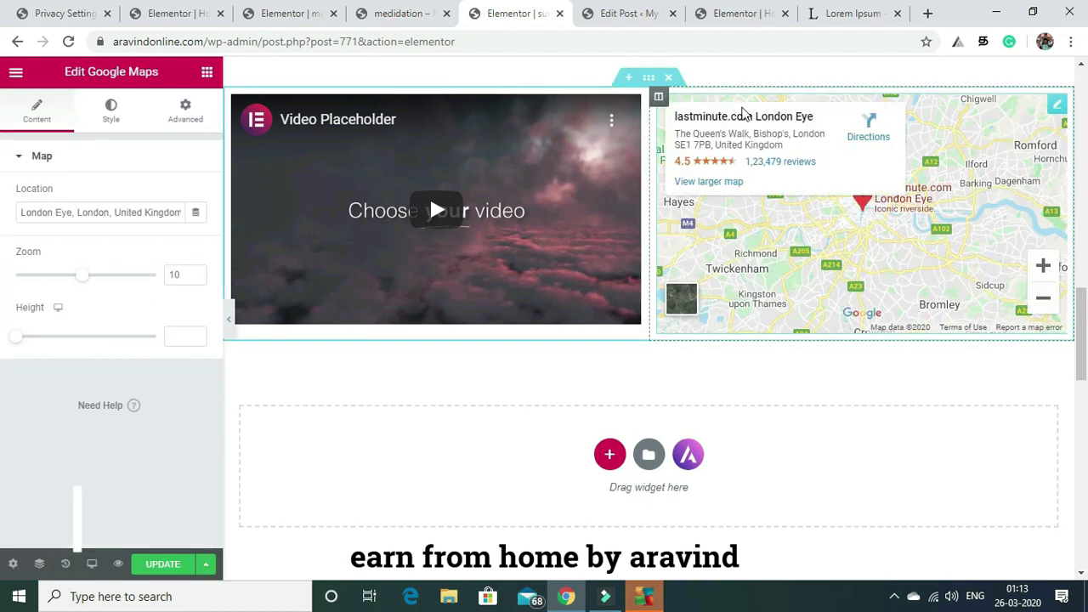
pyautogui.click(784, 146)
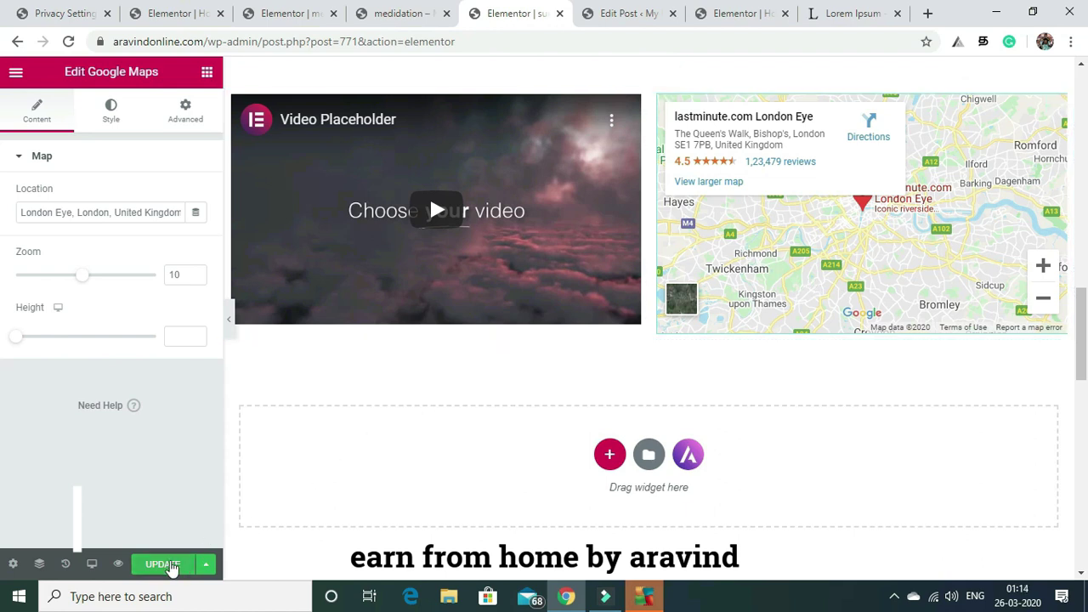
pyautogui.click(170, 565)
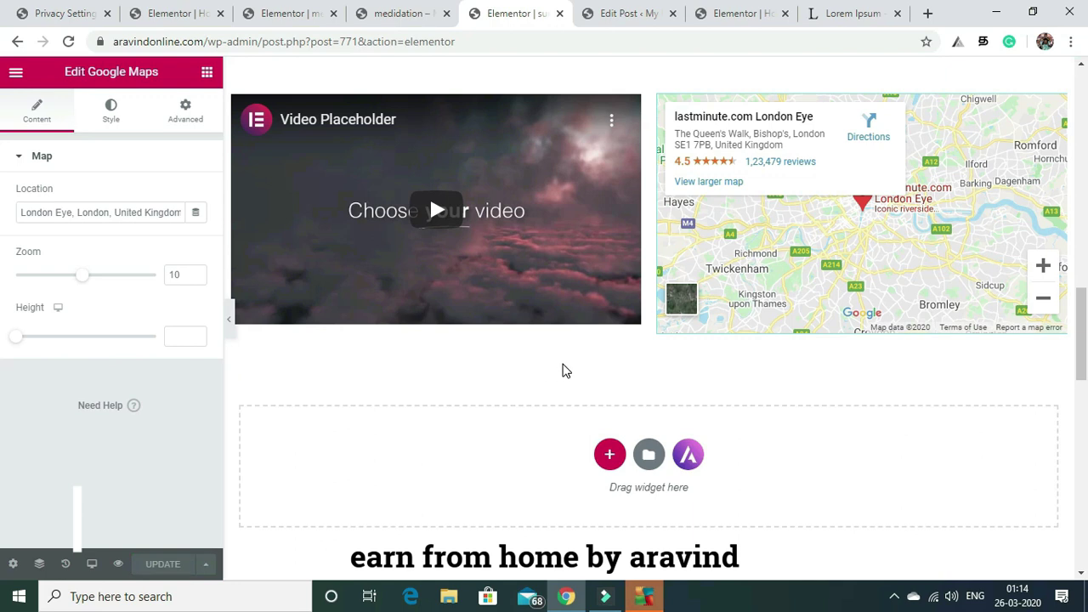
# Set the map's location to "chennai, india" and update the post
pyautogui.click(75, 215)
pyautogui.press('BackSpace')
pyautogui.press('BackSpace')
pyautogui.press('BackSpace')
pyautogui.press('BackSpace')
pyautogui.press('BackSpace')
pyautogui.press('BackSpace')
pyautogui.press('BackSpace')
pyautogui.press('BackSpace')
pyautogui.press('BackSpace')
pyautogui.press('BackSpace')
pyautogui.press('BackSpace')
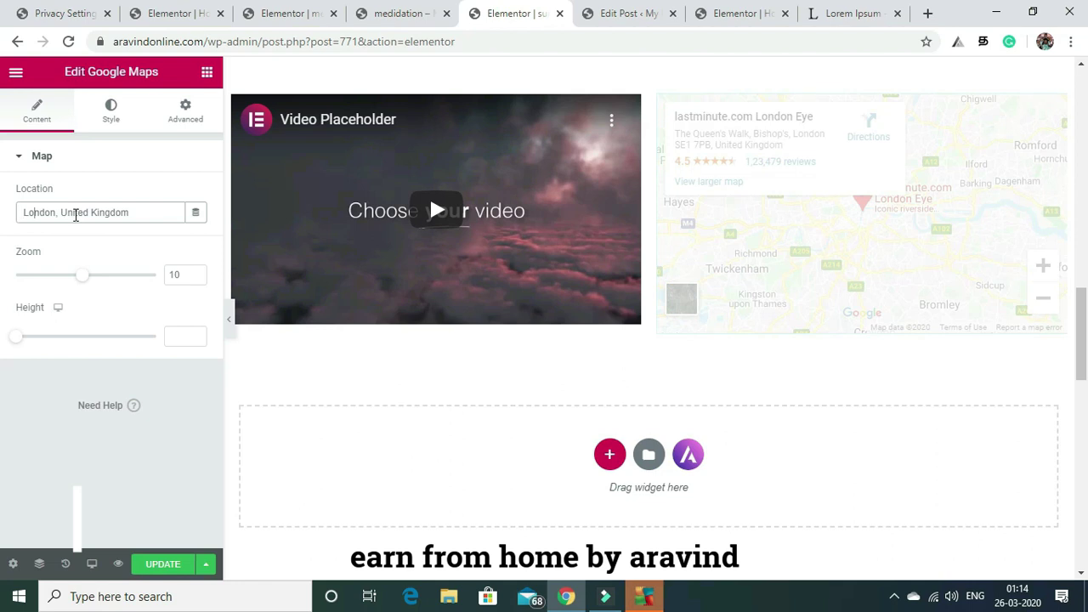
pyautogui.press('BackSpace')
pyautogui.press('BackSpace')
pyautogui.press('BackSpace')
pyautogui.press('BackSpace')
pyautogui.press('BackSpace')
pyautogui.press('BackSpace')
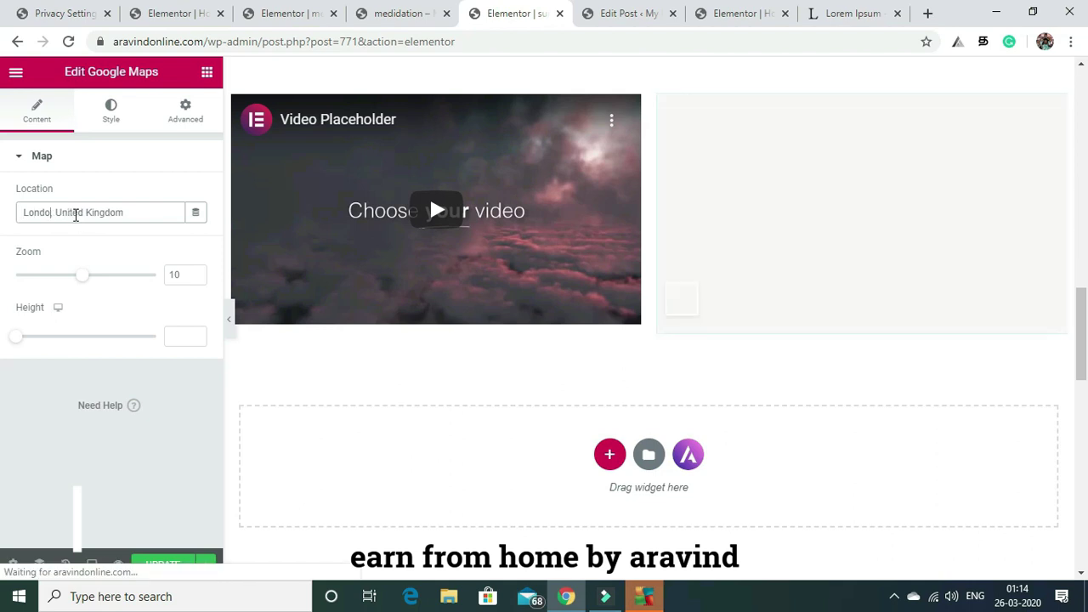
pyautogui.write('chennai')
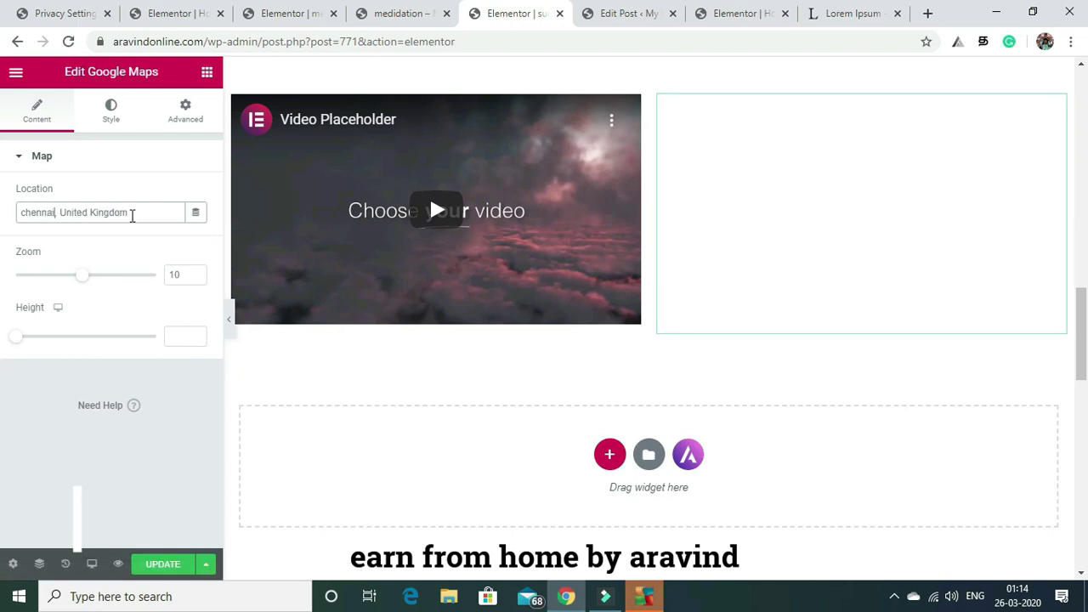
pyautogui.press('BackSpace')
pyautogui.press('BackSpace')
pyautogui.press('BackSpace')
pyautogui.press('BackSpace')
pyautogui.press('BackSpace')
pyautogui.press('BackSpace')
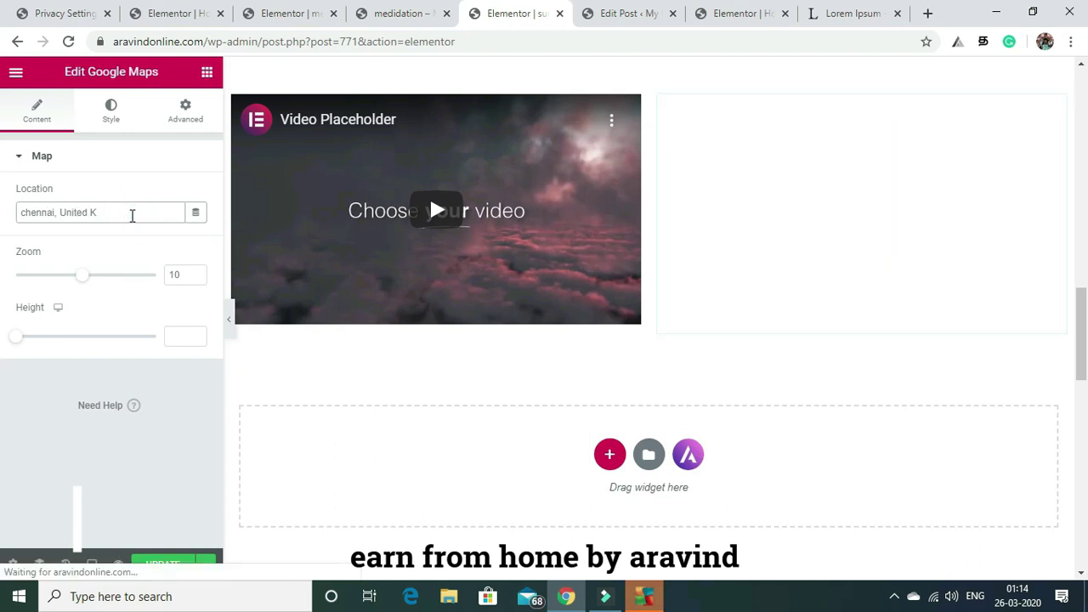
pyautogui.press('BackSpace')
pyautogui.press('BackSpace')
pyautogui.press('BackSpace')
pyautogui.press('BackSpace')
pyautogui.press('BackSpace')
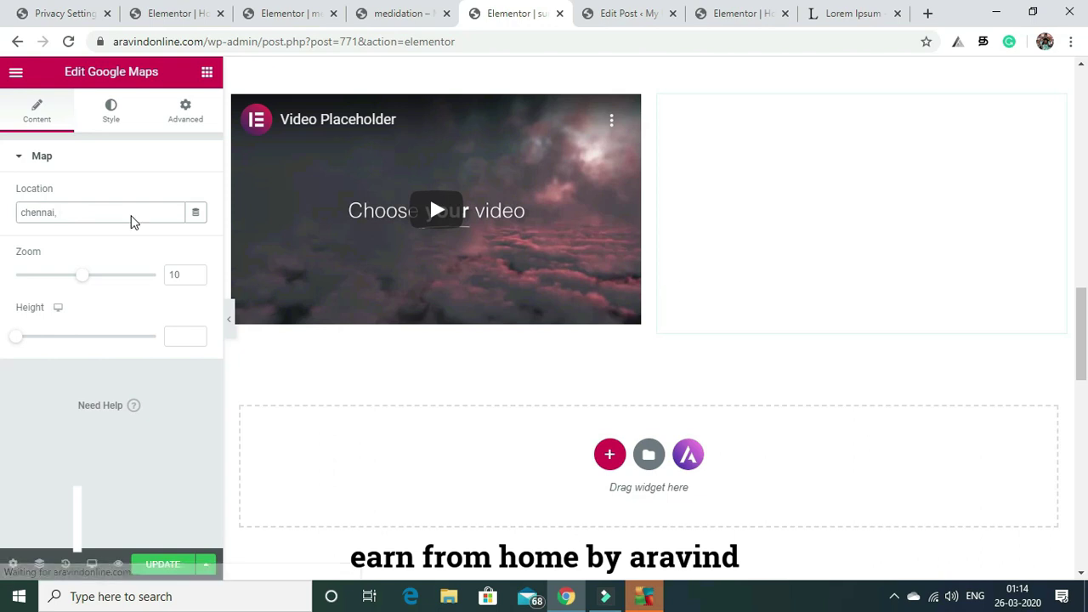
pyautogui.write('india')
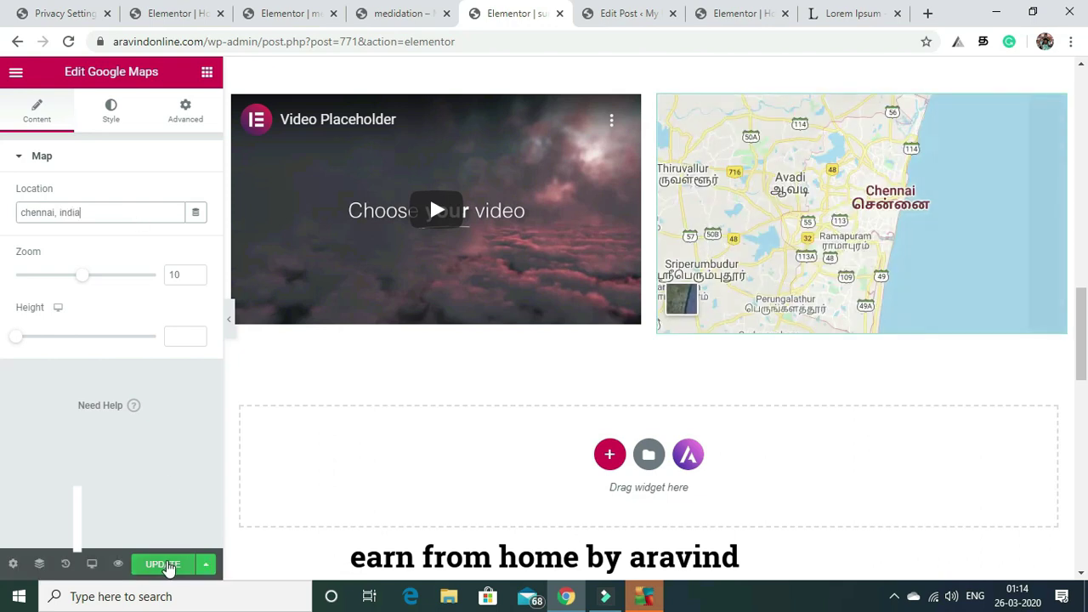
pyautogui.click(164, 564)
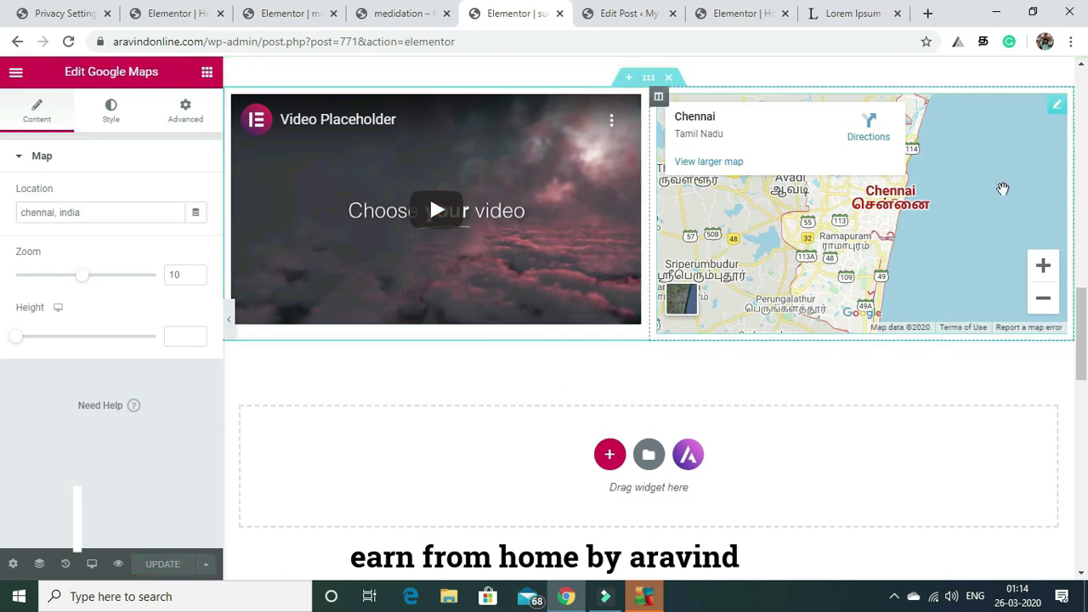
# Review the surya namaskar post in the editor, then open its live page in a new tab and check the content
pyautogui.scroll(15, 1084, 331)
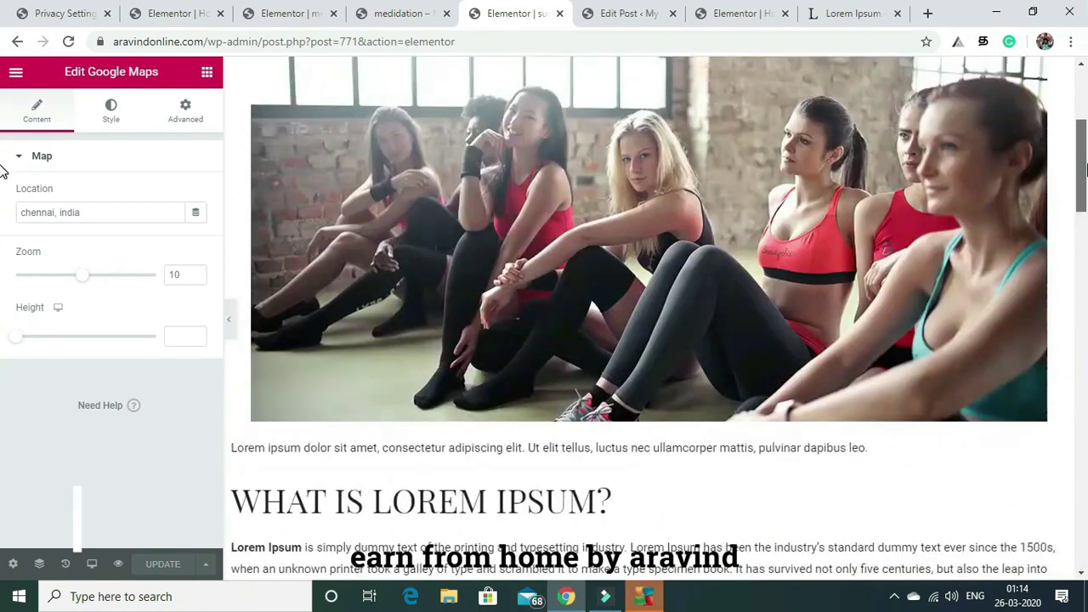
pyautogui.moveTo(1084, 167); pyautogui.dragTo(1085, 153)
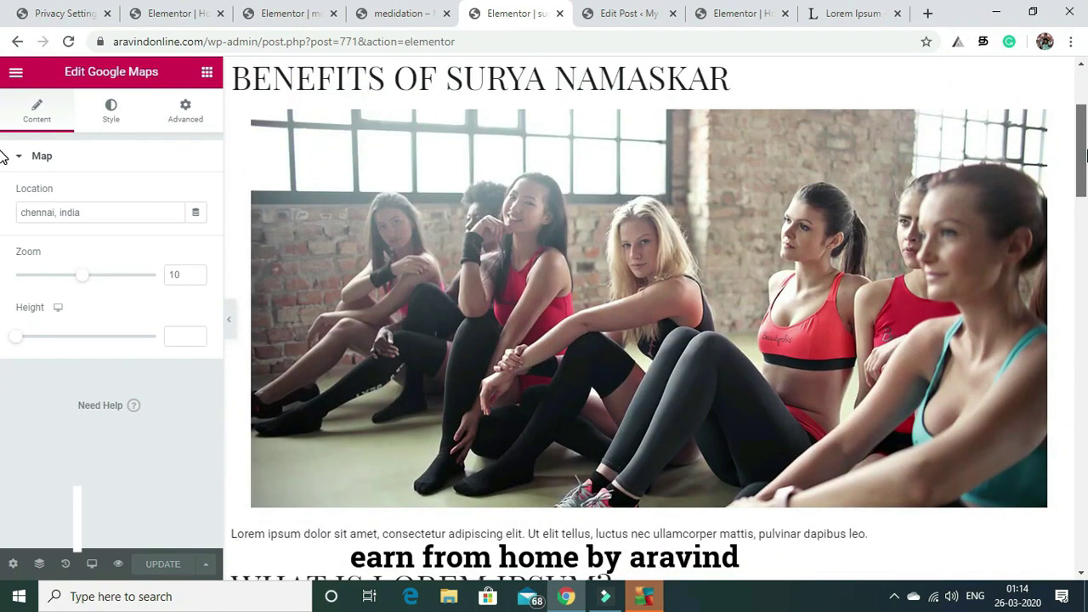
pyautogui.moveTo(1084, 153); pyautogui.dragTo(1084, 336)
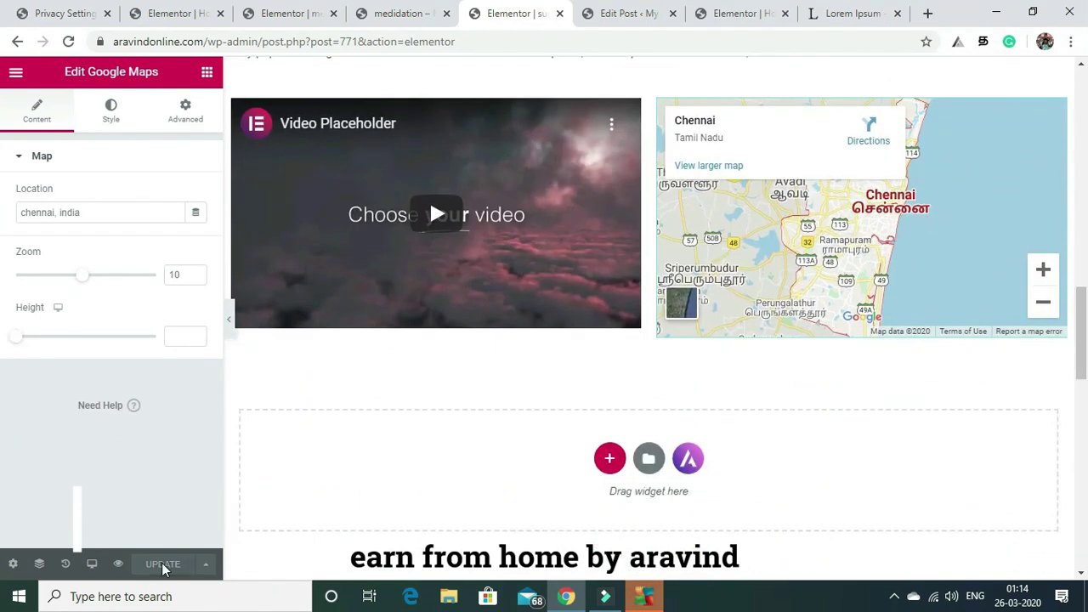
pyautogui.click(15, 75)
pyautogui.rightClick(61, 490)
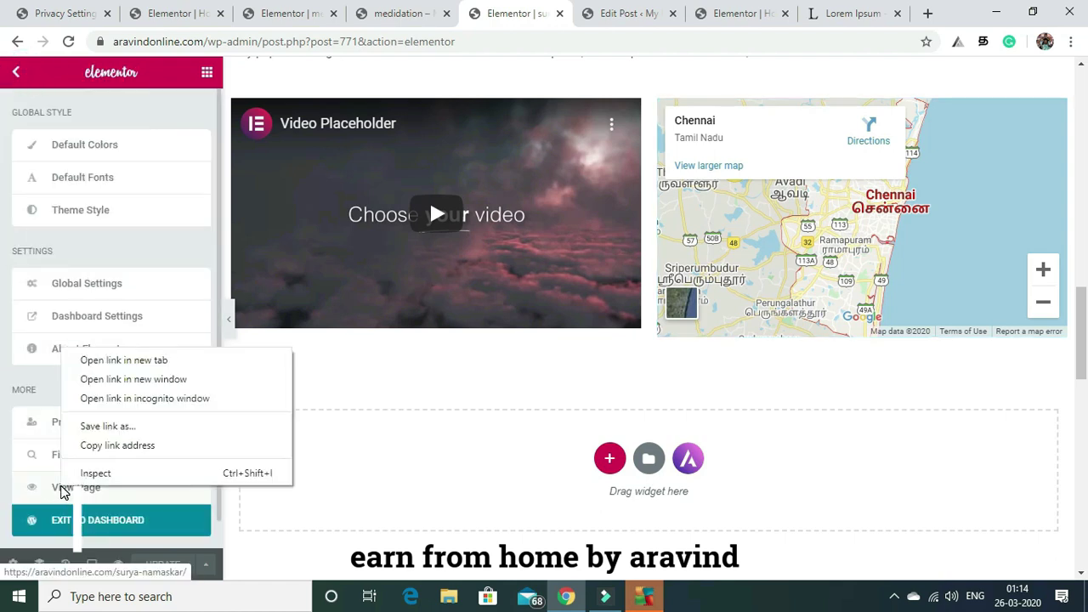
pyautogui.click(113, 361)
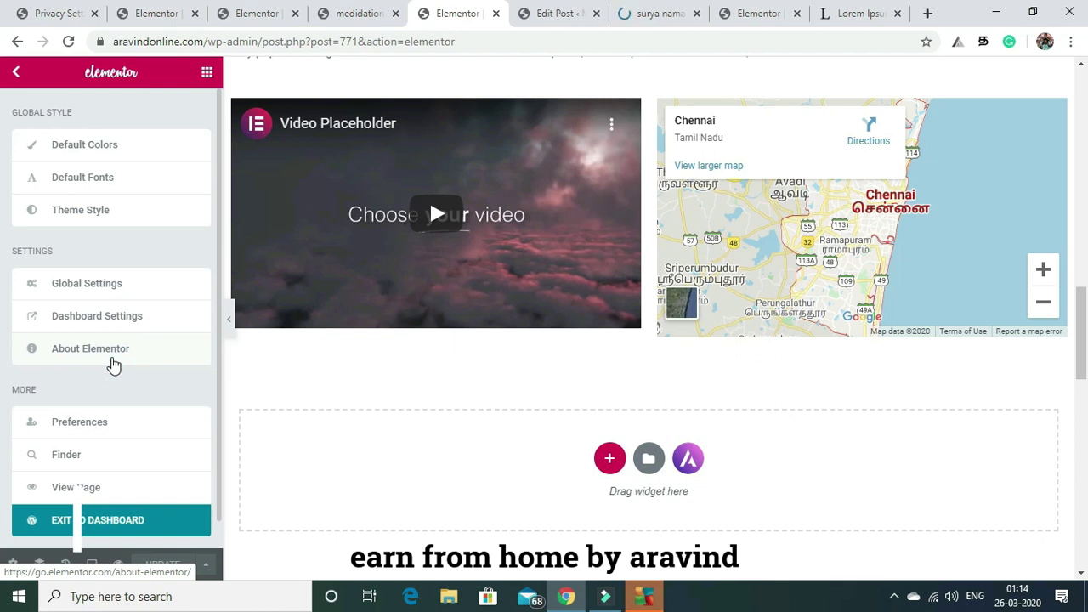
pyautogui.click(674, 9)
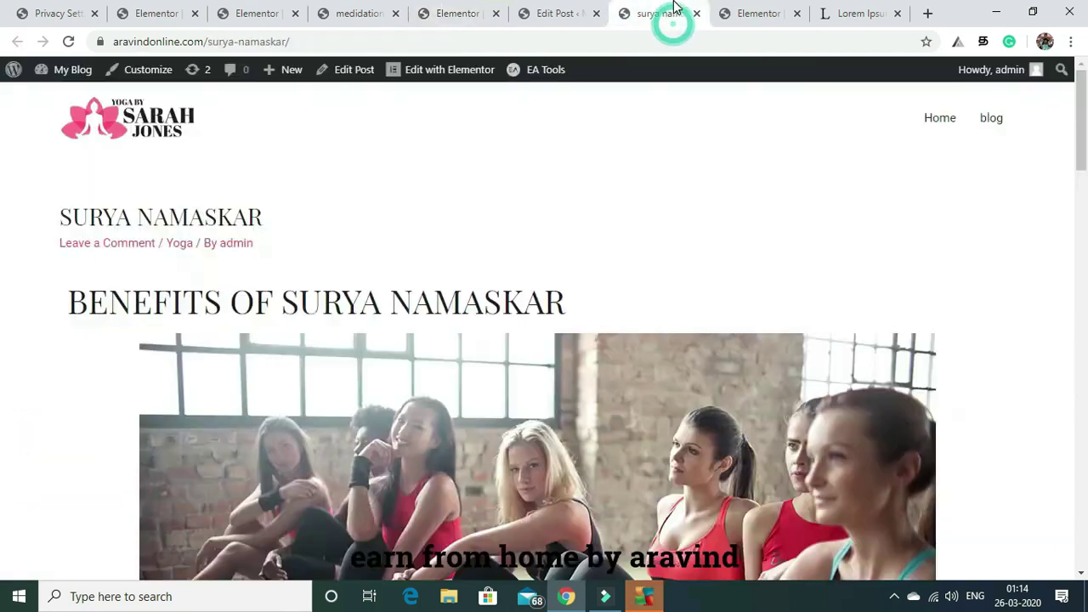
pyautogui.moveTo(1084, 85); pyautogui.dragTo(1085, 152)
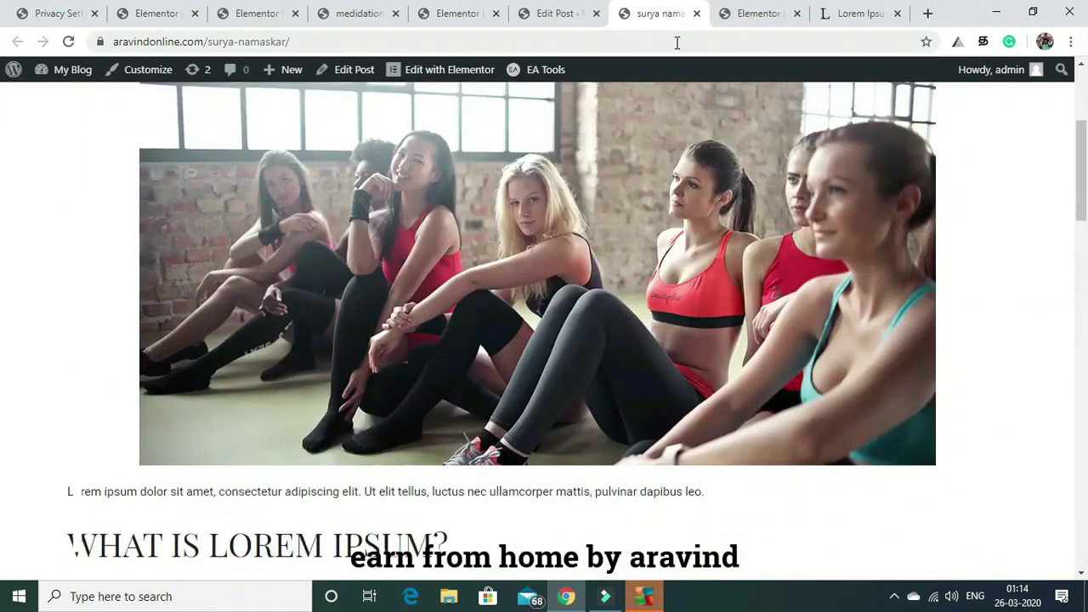
# Go to the WordPress dashboard and open the live site in a new tab
pyautogui.moveTo(73, 71)
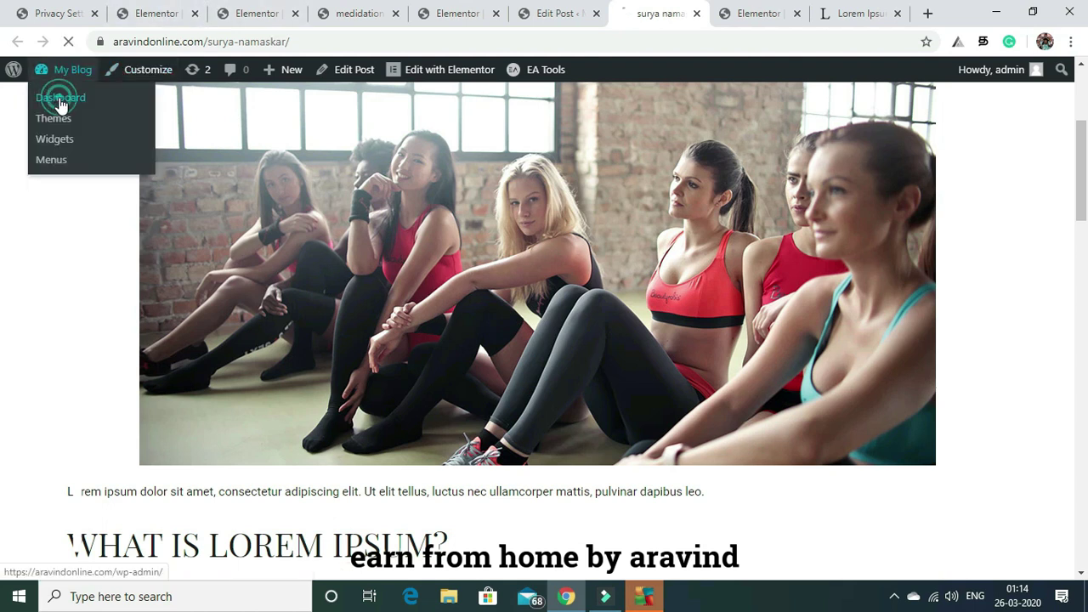
pyautogui.click(117, 163)
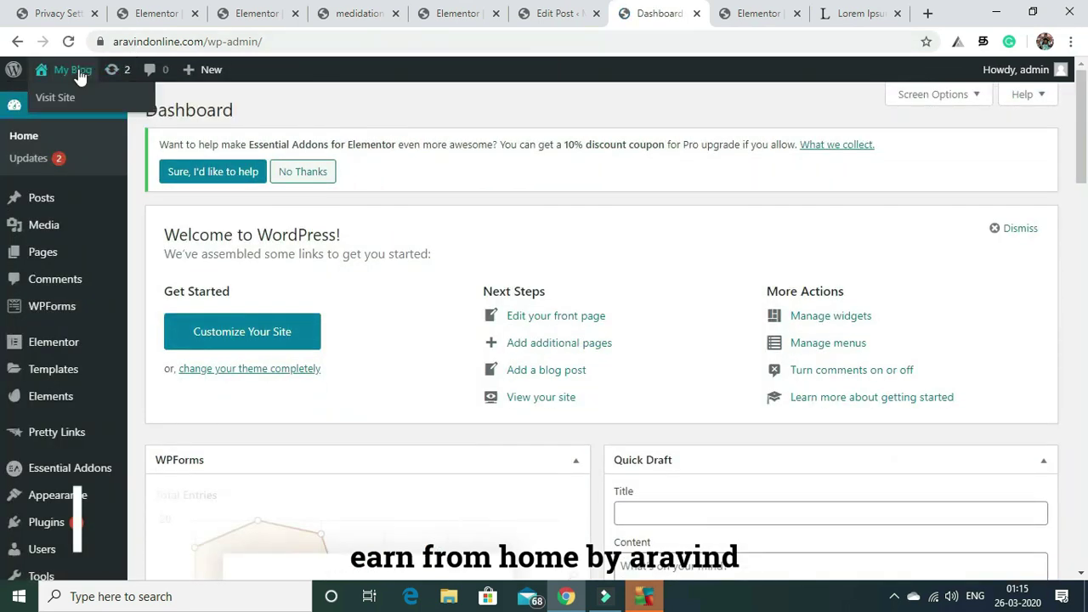
pyautogui.rightClick(57, 102)
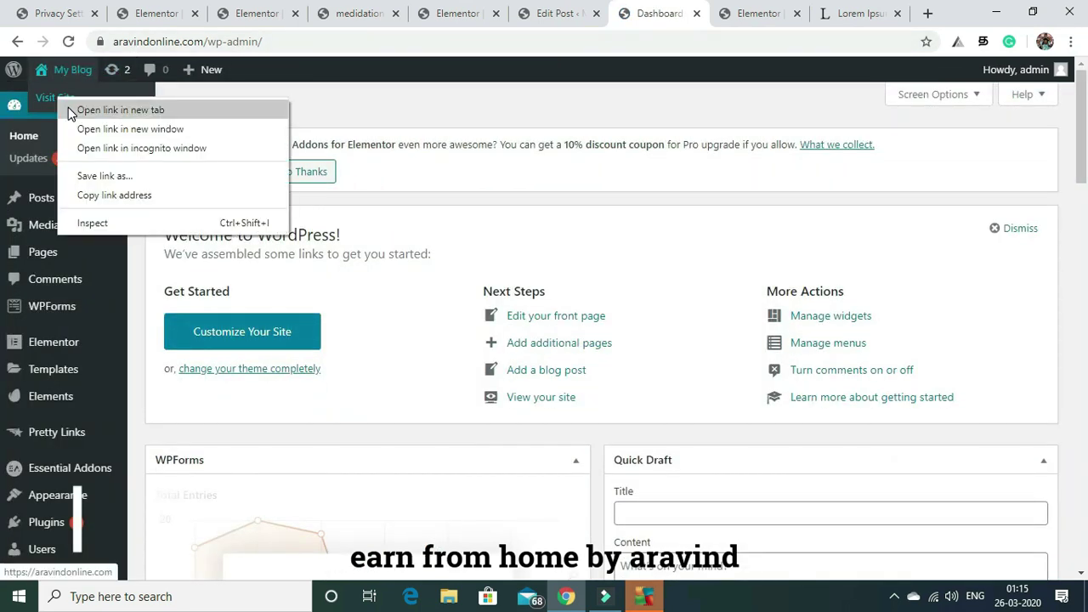
pyautogui.click(69, 107)
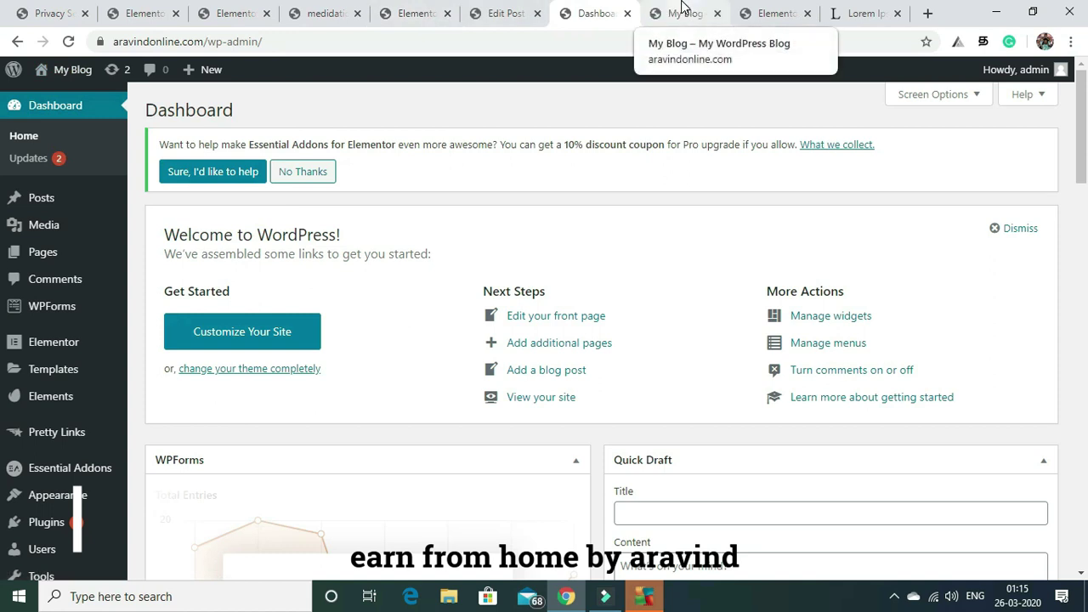
pyautogui.click(683, 7)
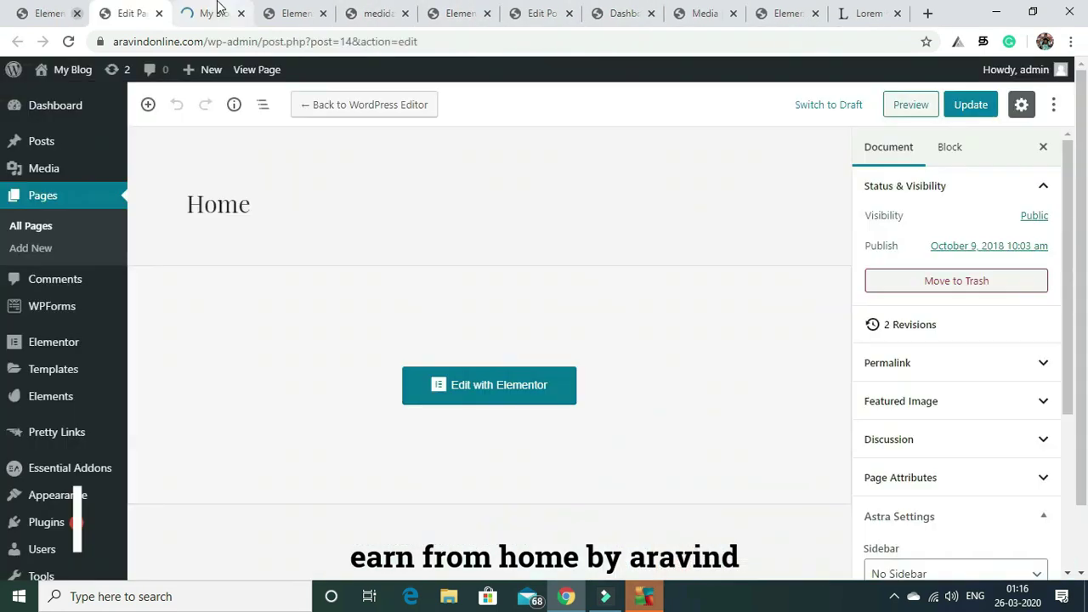
# Examine the live home page from the hero banner through the yoga classes, blog posts and statistics sections
pyautogui.click(213, 13)
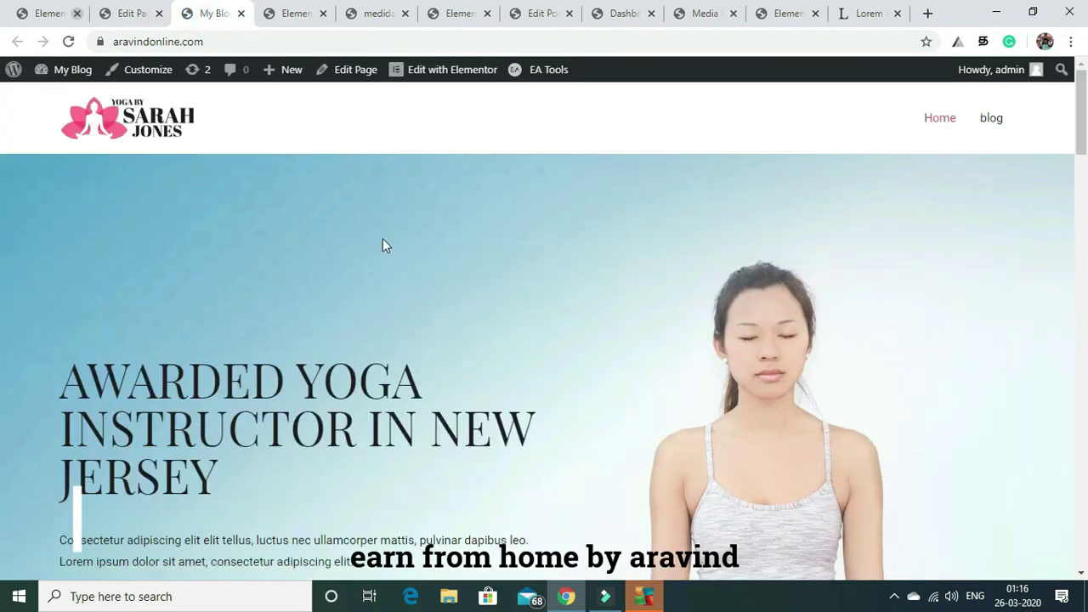
pyautogui.moveTo(1085, 100); pyautogui.dragTo(1085, 395)
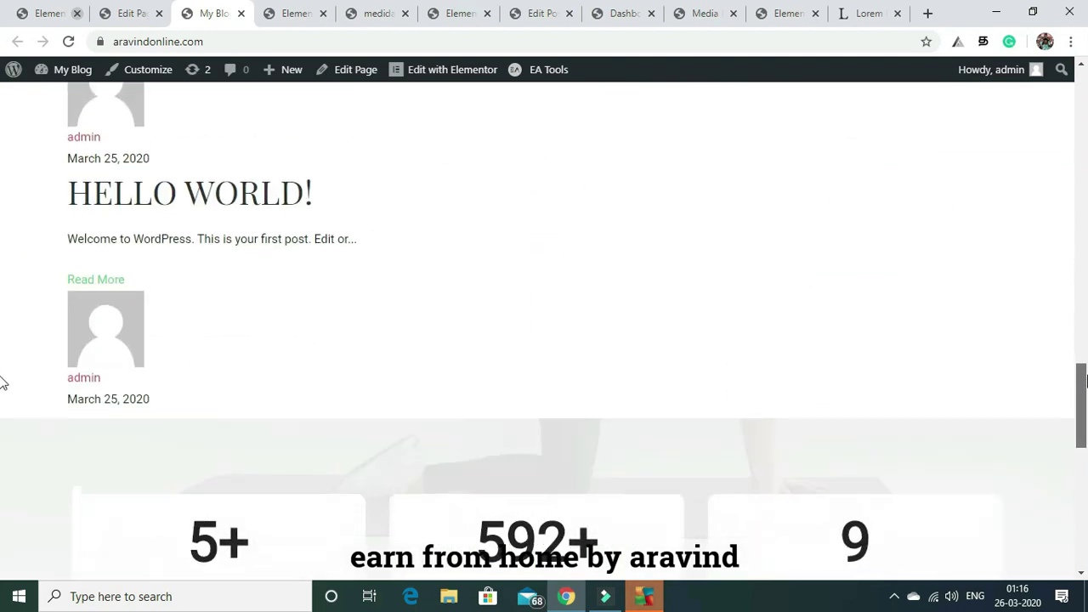
pyautogui.scroll(5, 1, 357)
pyautogui.scroll(4, 2, 327)
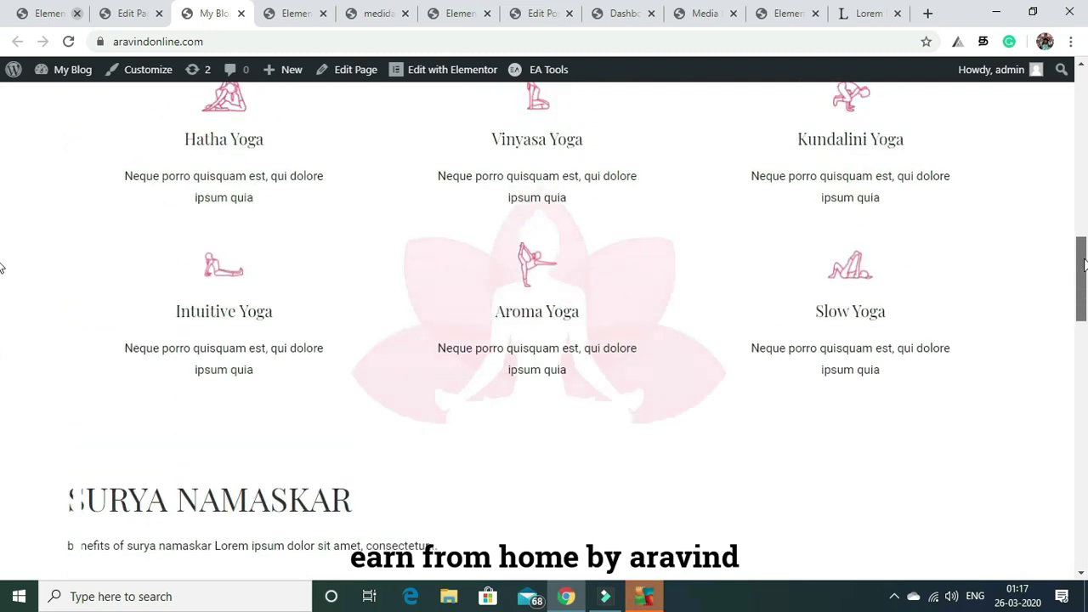
pyautogui.scroll(-6, 1, 326)
pyautogui.scroll(-3, 2, 348)
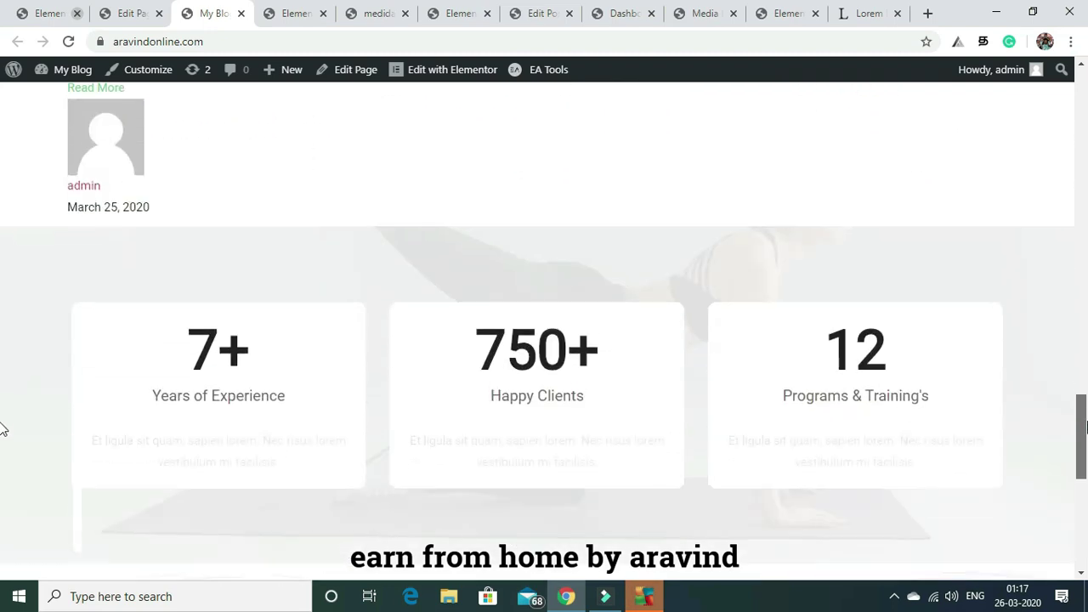
# Return from the live home page to the WordPress dashboard and open the medidation post from the posts list for editing
pyautogui.scroll(5, 1077, 319)
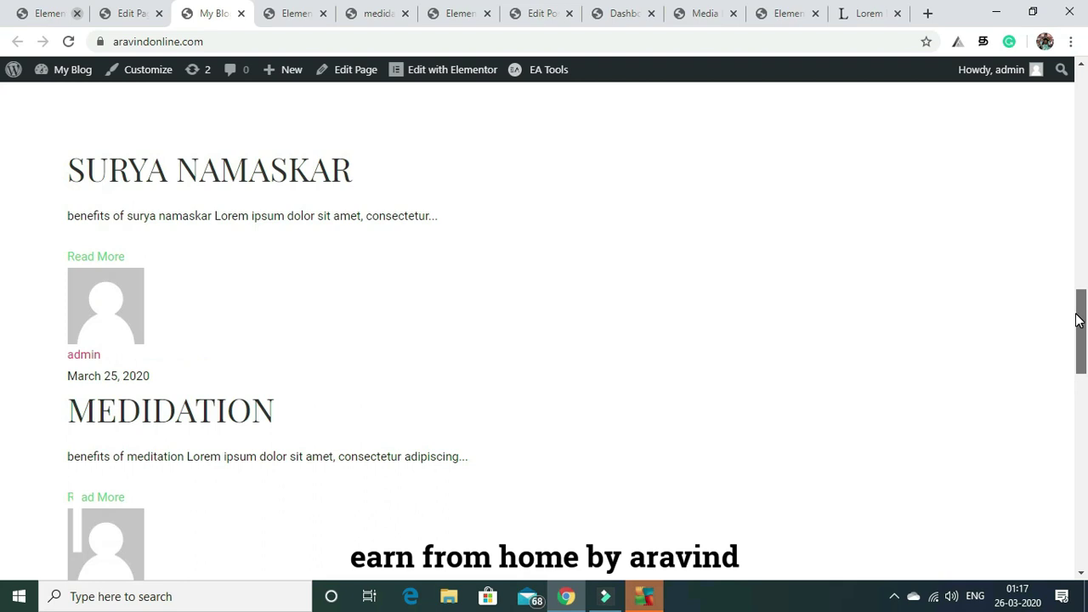
pyautogui.moveTo(1078, 320); pyautogui.dragTo(1078, 255)
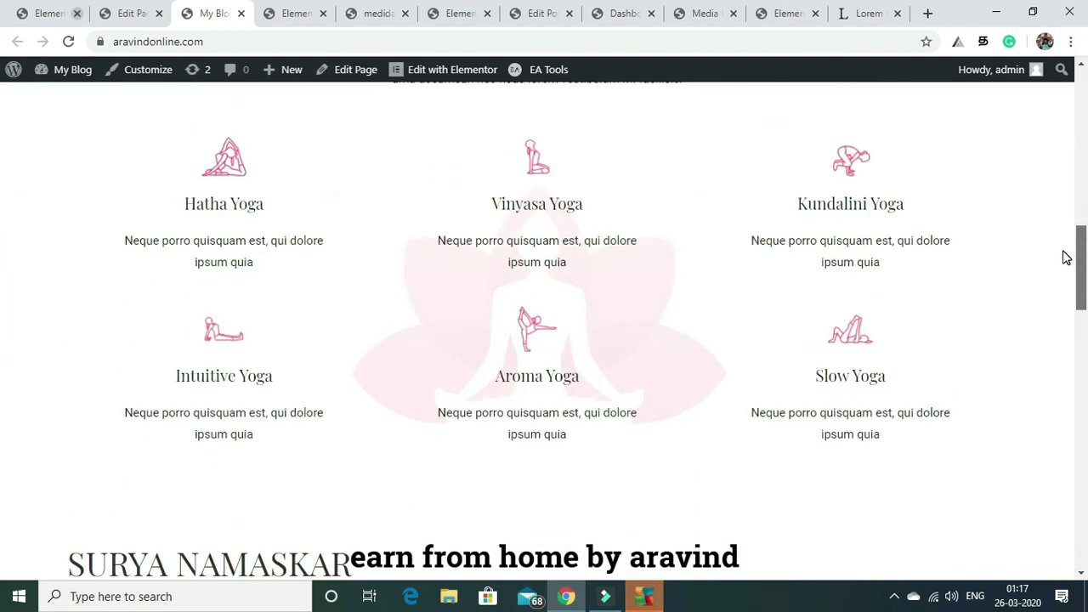
pyautogui.moveTo(43, 71)
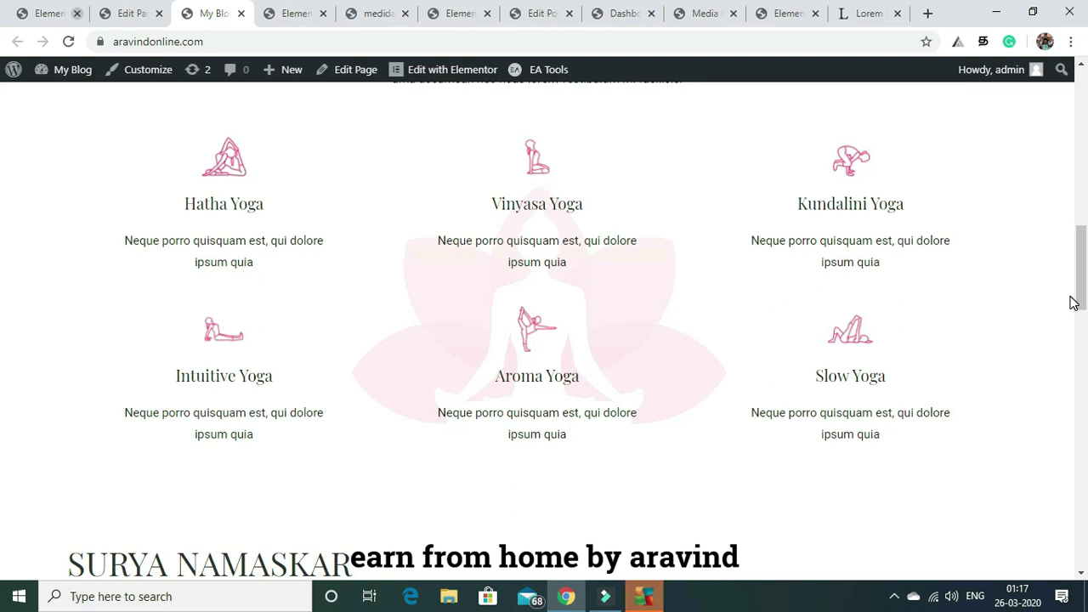
pyautogui.moveTo(1080, 281); pyautogui.dragTo(1068, 76)
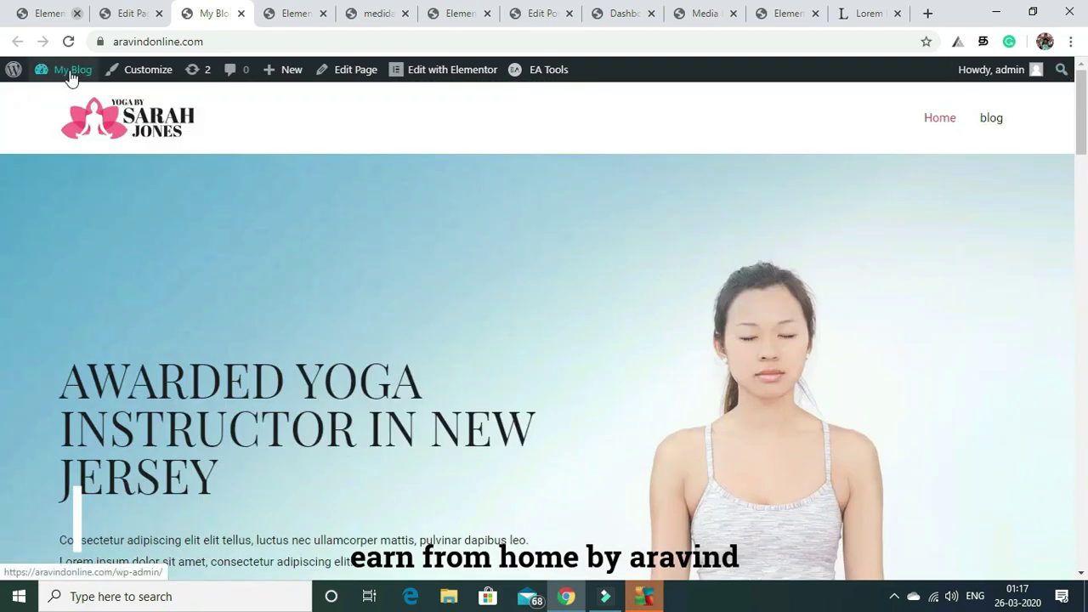
pyautogui.moveTo(71, 78)
pyautogui.click(61, 98)
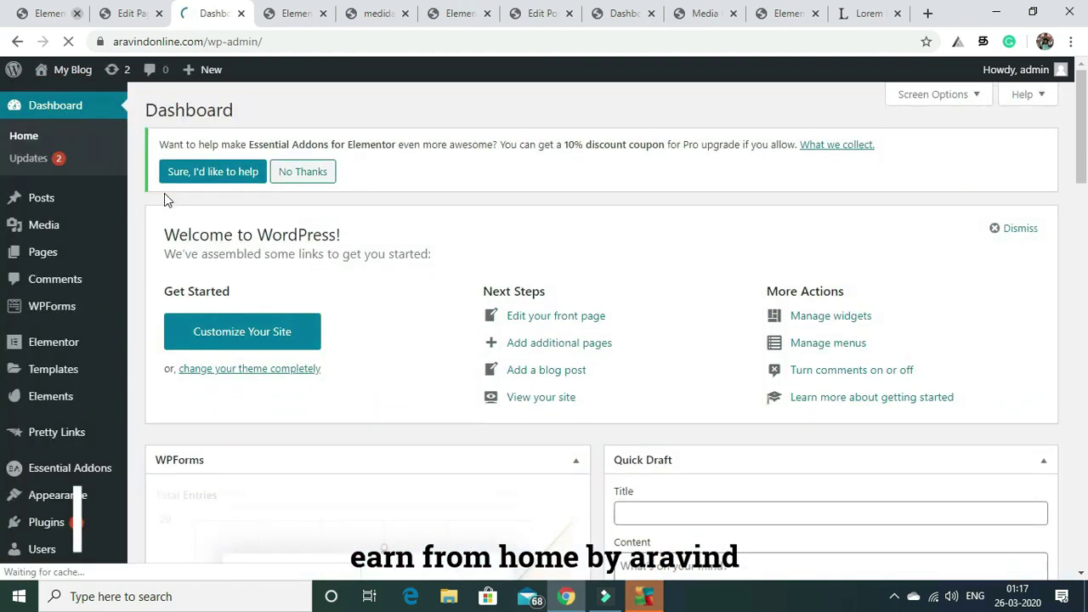
pyautogui.moveTo(54, 204)
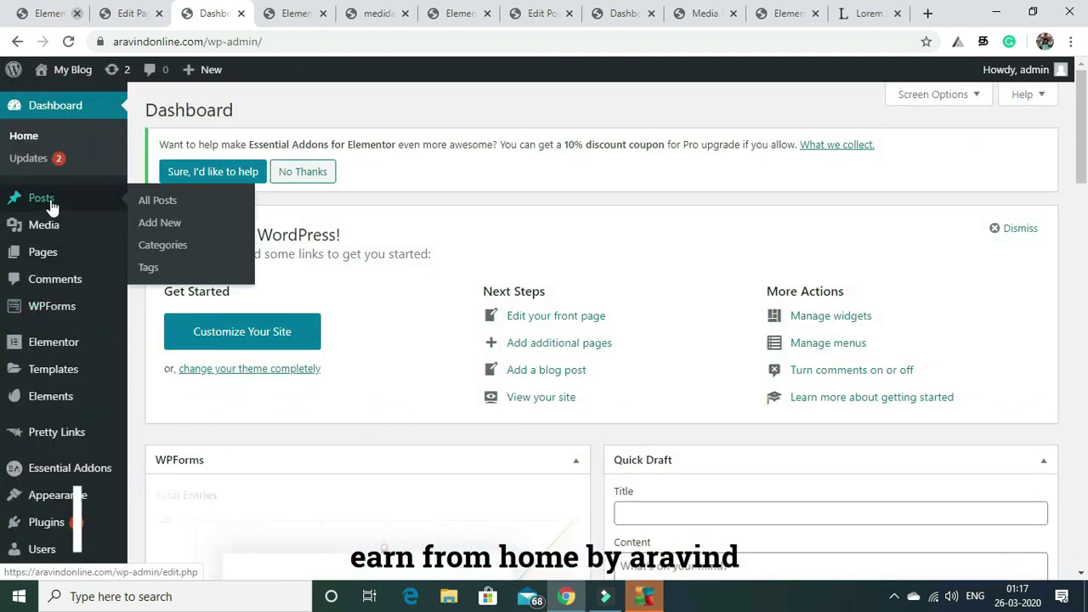
pyautogui.click(153, 201)
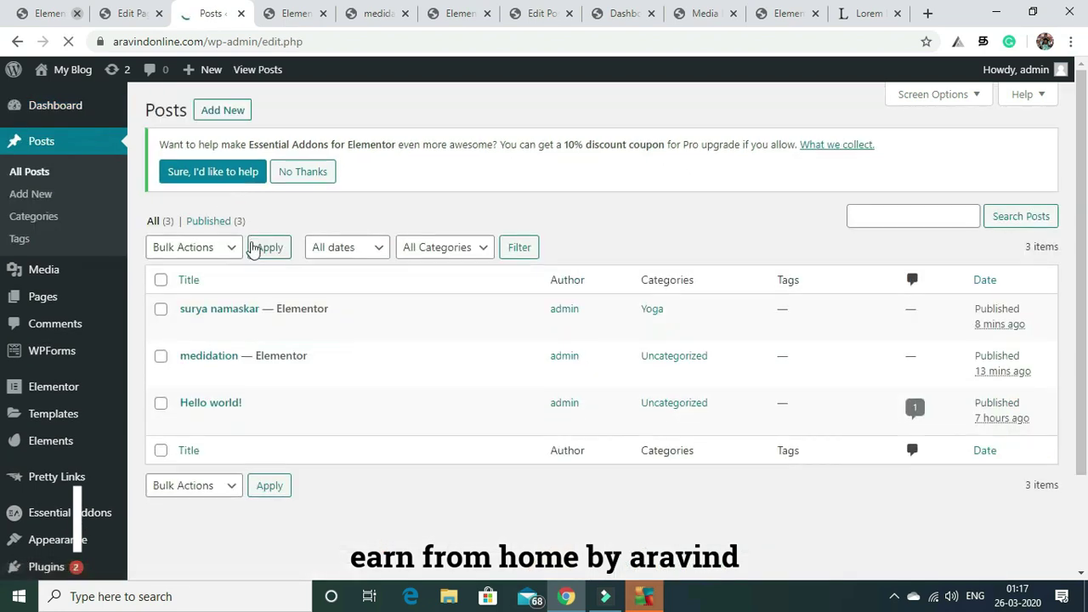
pyautogui.click(189, 375)
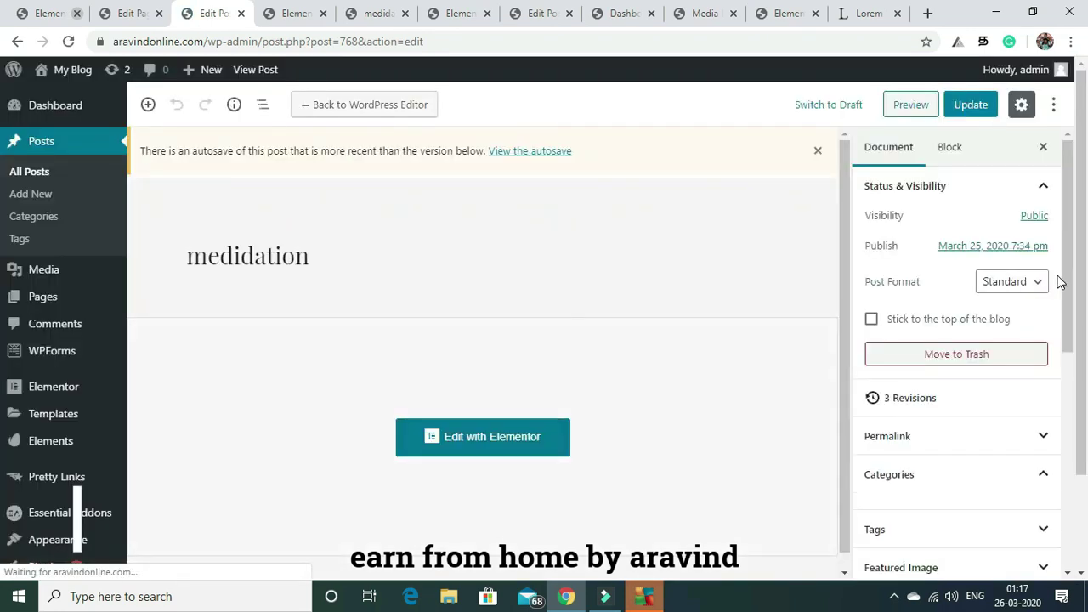
# Set the media library photo of the stretching woman in a black top as the medidation post's featured image and update the post
pyautogui.moveTo(1067, 225); pyautogui.dragTo(1068, 339)
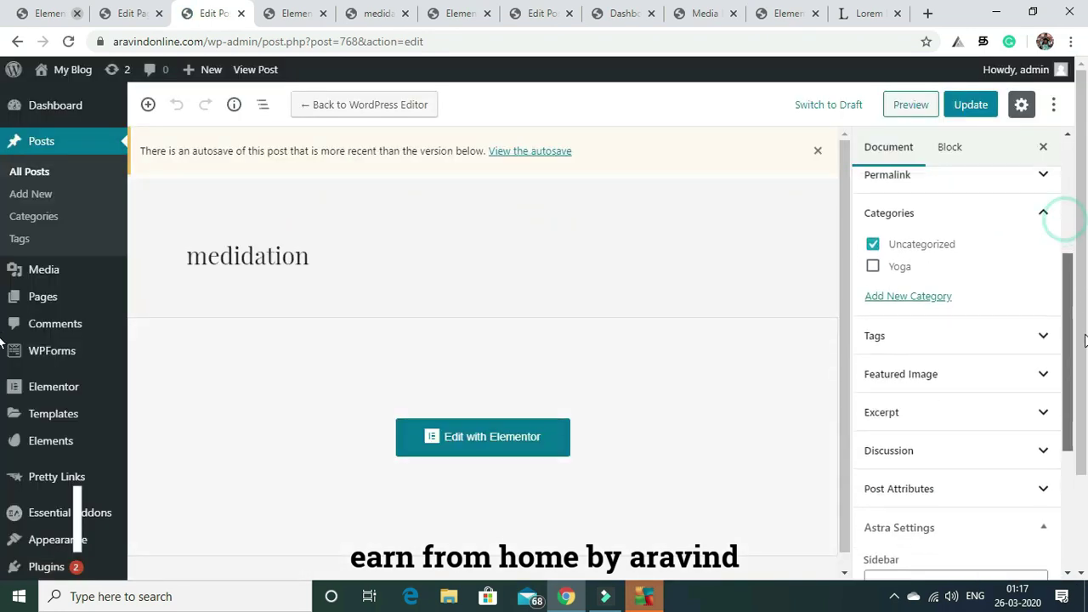
pyautogui.click(1044, 364)
pyautogui.click(944, 411)
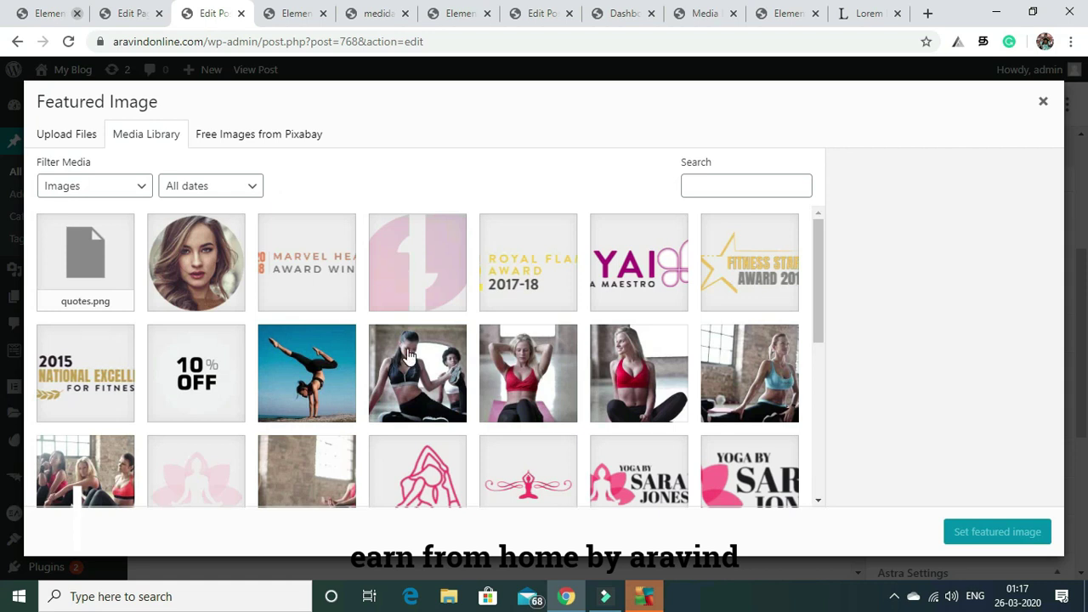
pyautogui.click(412, 377)
pyautogui.click(979, 532)
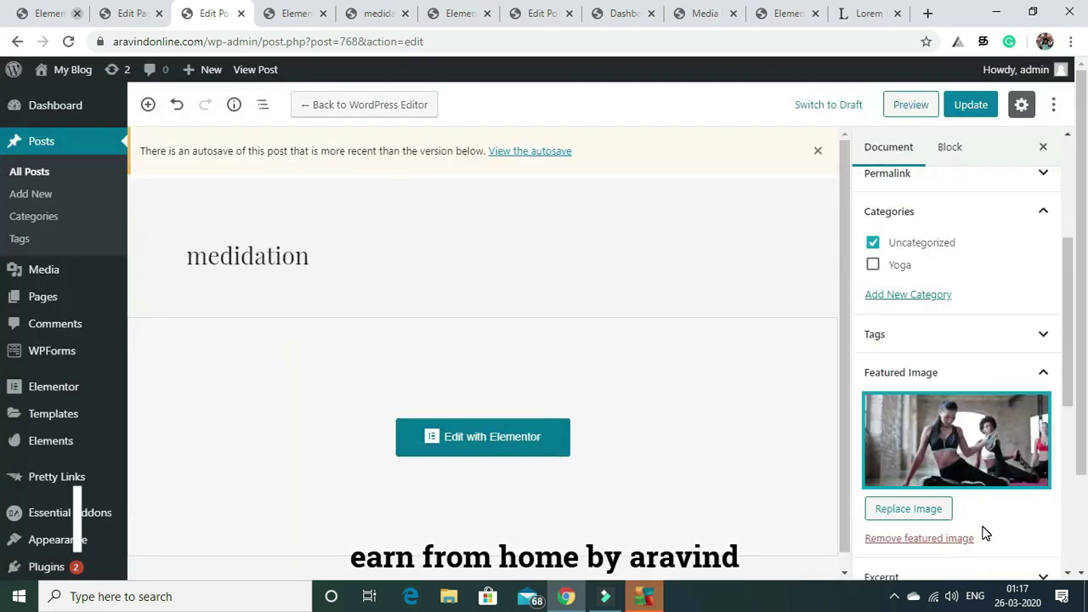
pyautogui.click(963, 106)
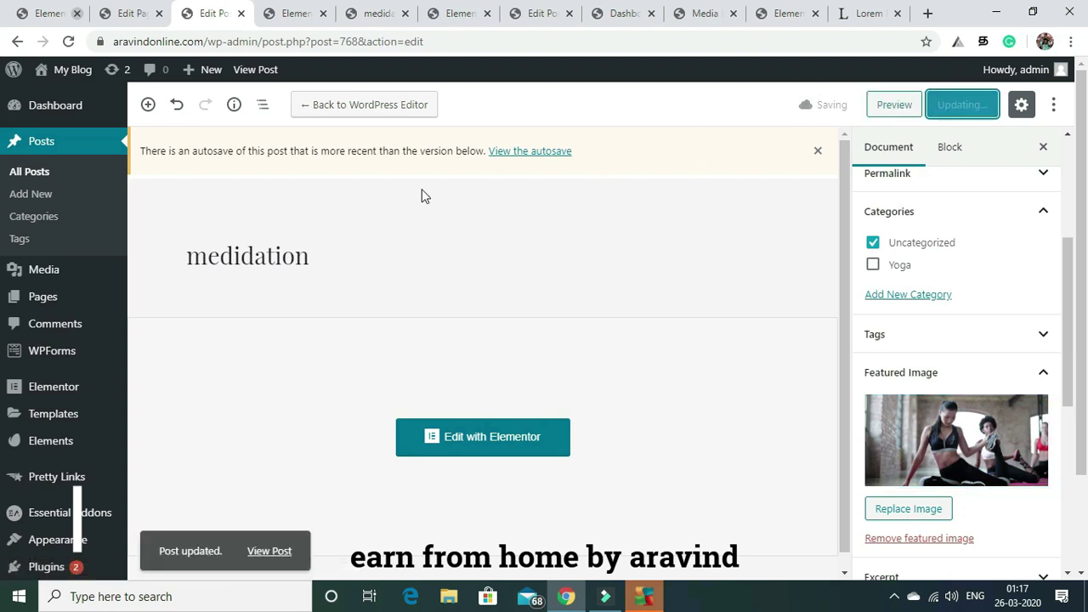
# Open the surya namaskar post, set yoga-instructor-free-img.jpg as its featured image and update the post
pyautogui.click(34, 179)
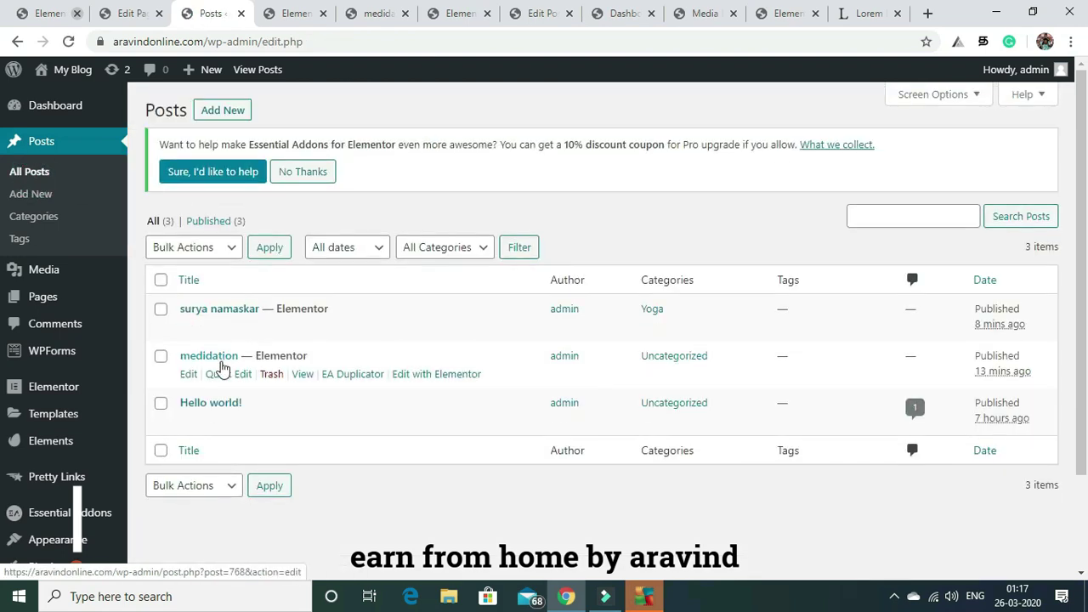
pyautogui.click(188, 328)
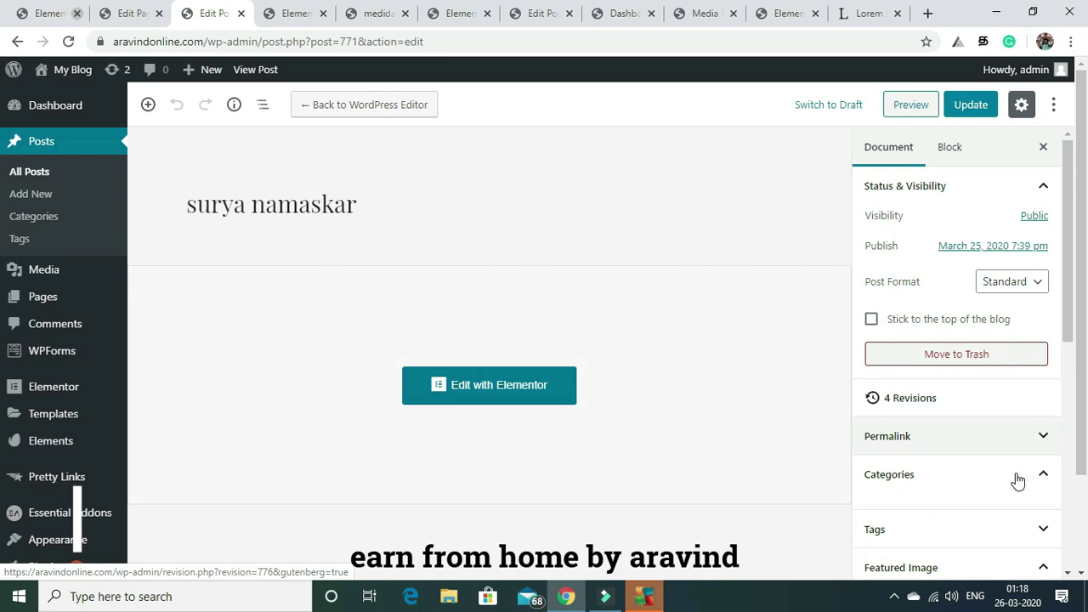
pyautogui.moveTo(1068, 275); pyautogui.dragTo(1081, 388)
pyautogui.click(957, 406)
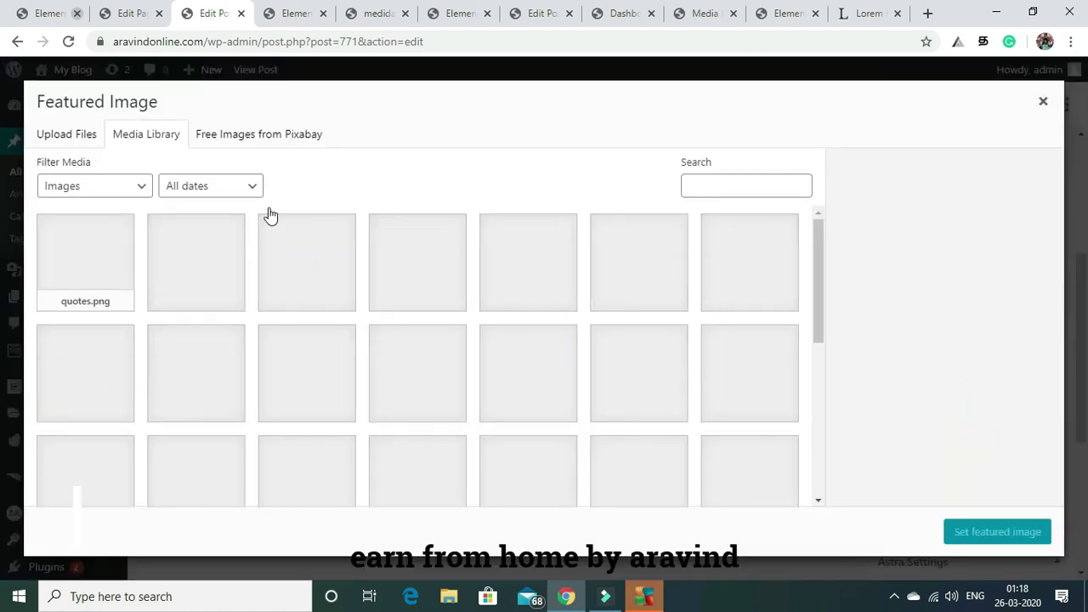
pyautogui.click(330, 376)
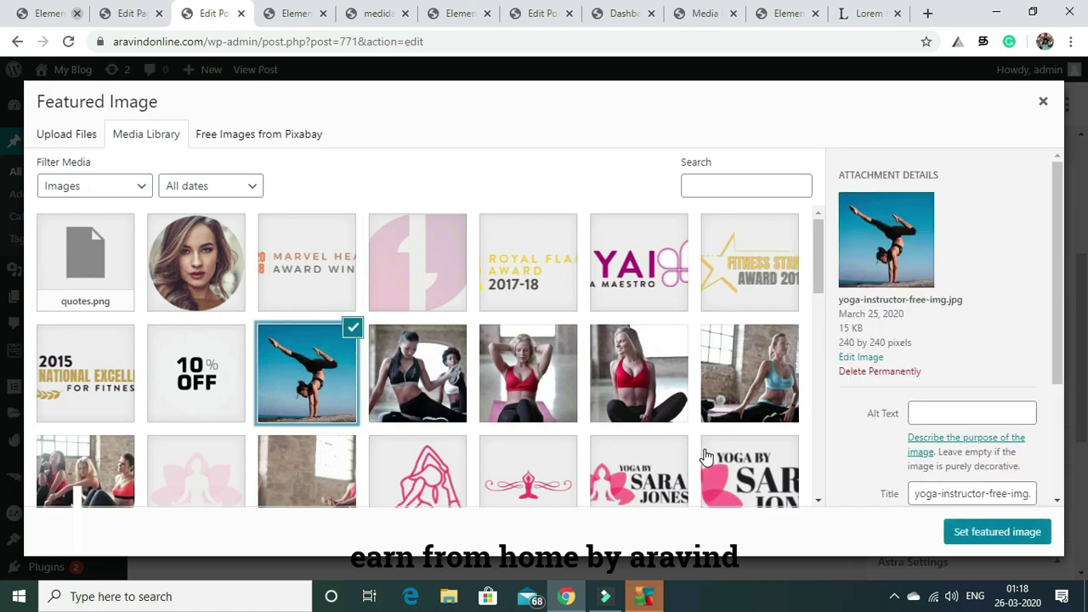
pyautogui.click(1010, 539)
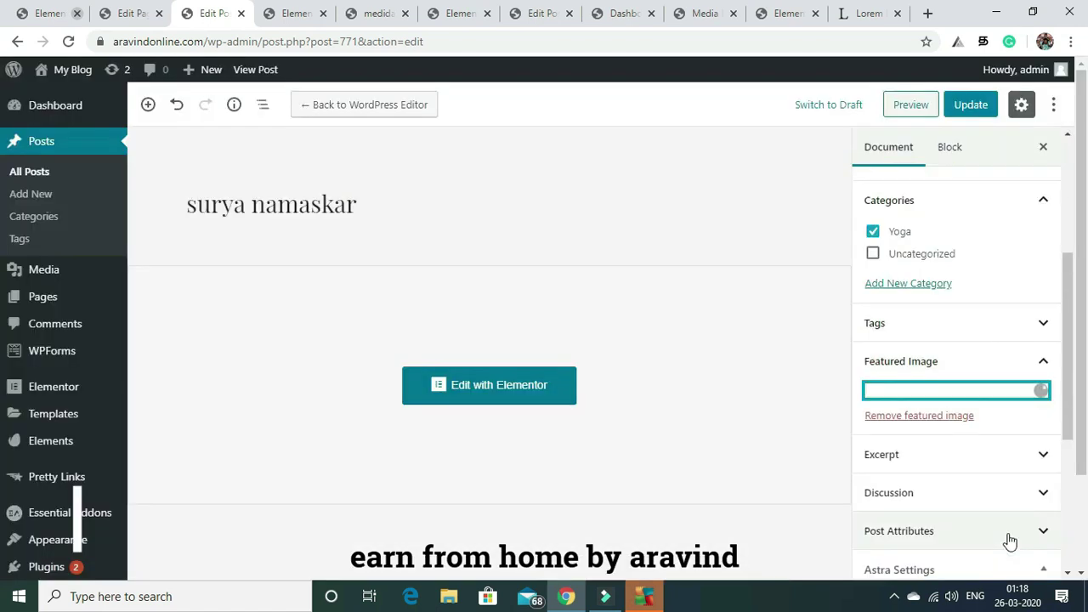
pyautogui.click(972, 107)
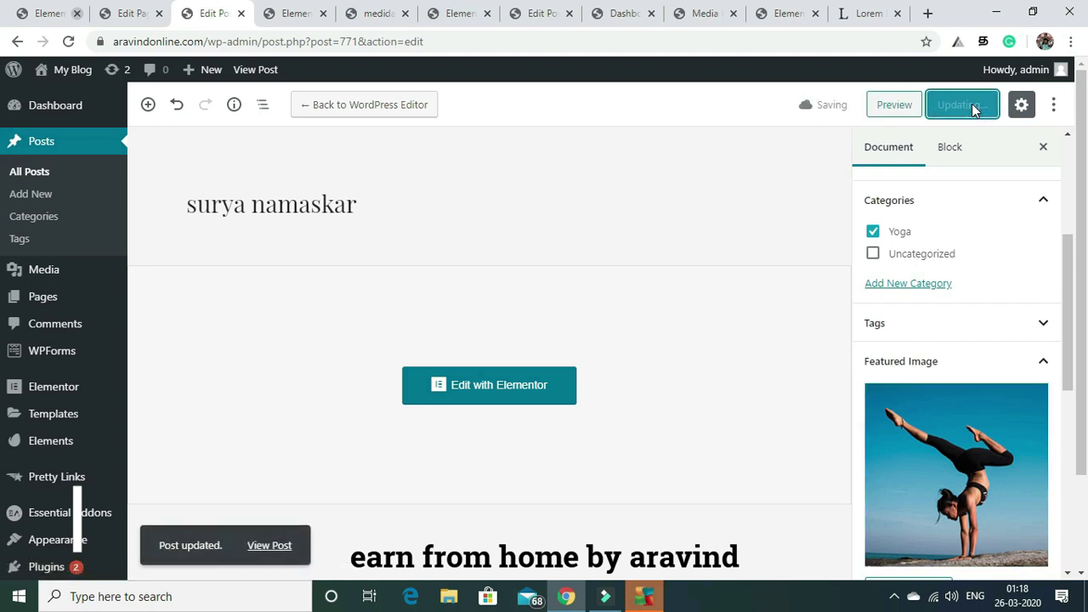
# Open the live surya namaskar post in a new tab and check its featured image
pyautogui.rightClick(268, 550)
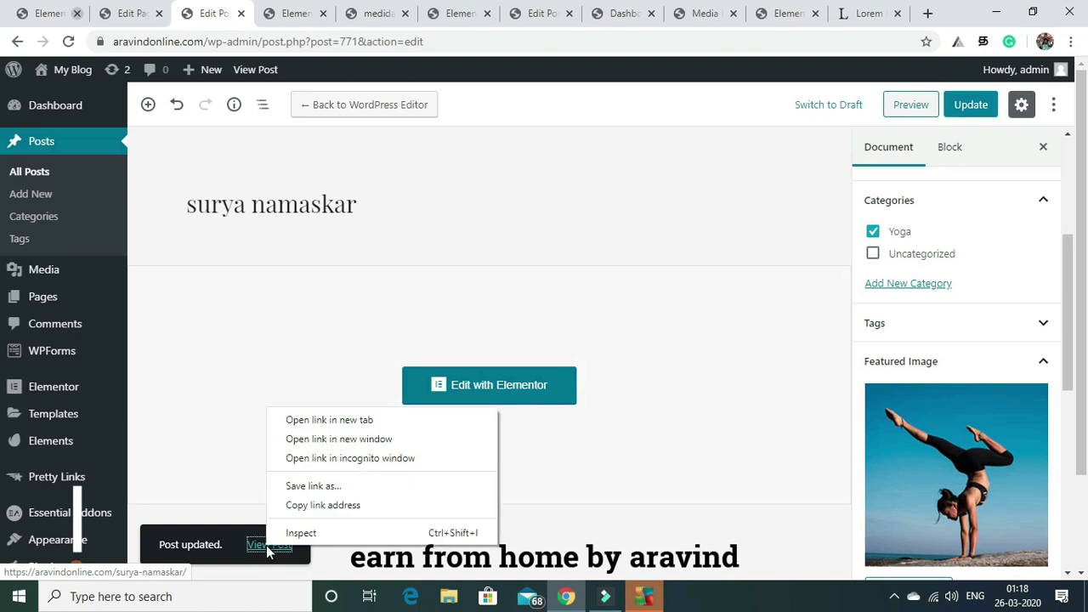
pyautogui.click(344, 422)
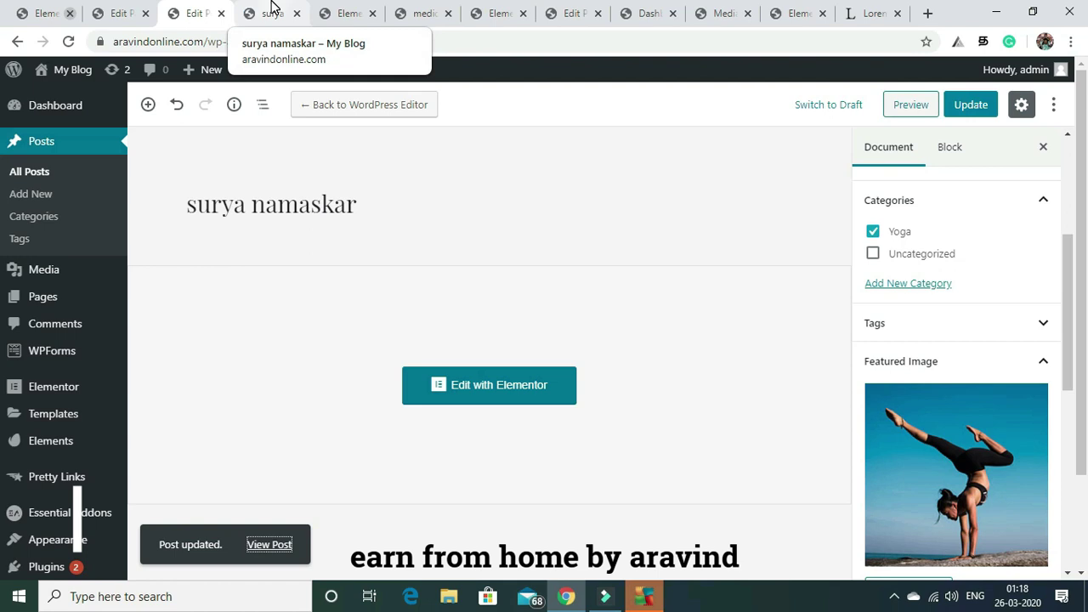
pyautogui.click(272, 12)
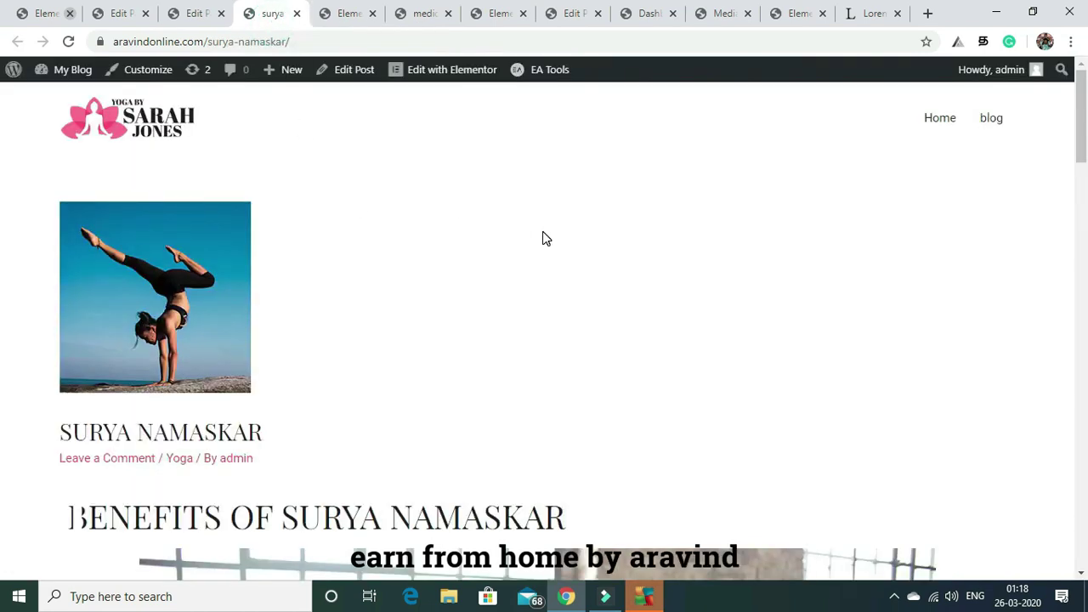
pyautogui.moveTo(1081, 79)
pyautogui.mouseDown()
pyautogui.moveTo(1082, 236)
pyautogui.moveTo(1081, 81)
pyautogui.mouseUp()
# Go to the WordPress dashboard, open the site's live home page in a new tab and view it
pyautogui.moveTo(72, 72)
pyautogui.click(58, 102)
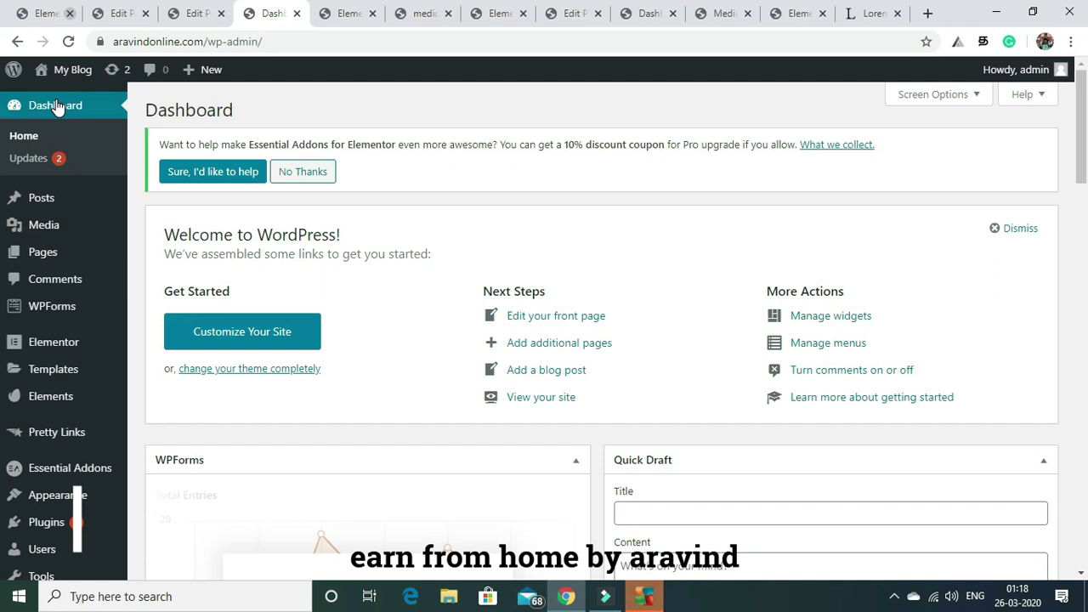
pyautogui.moveTo(67, 75)
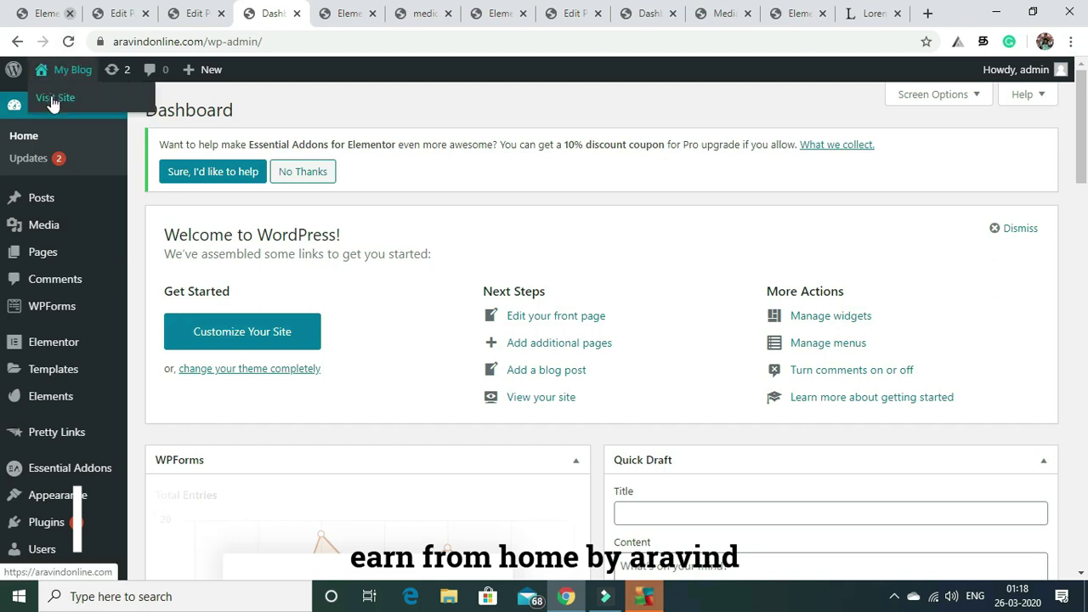
pyautogui.rightClick(53, 103)
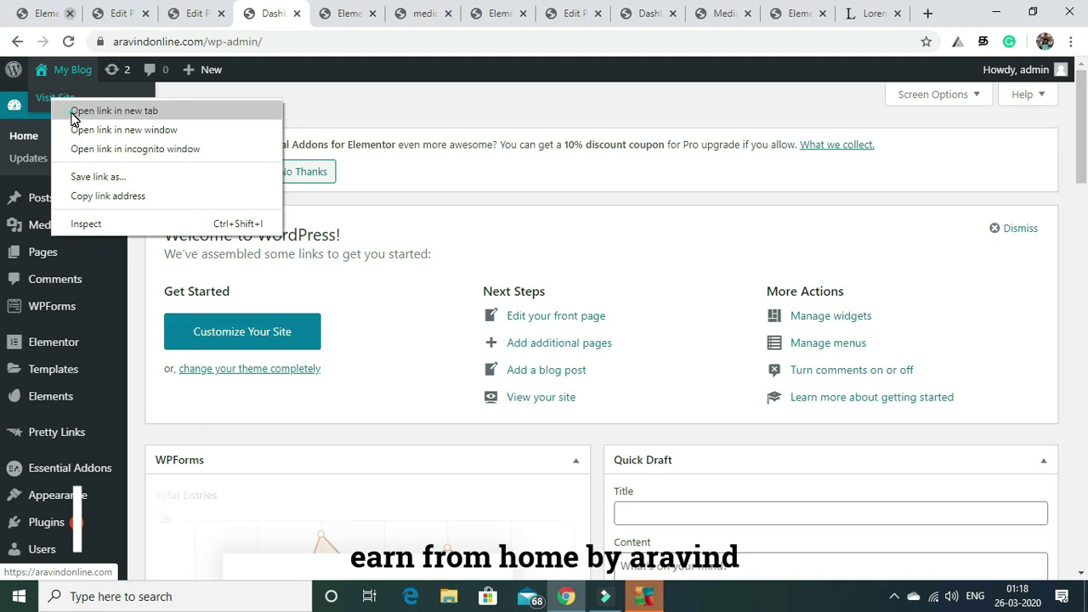
pyautogui.click(114, 110)
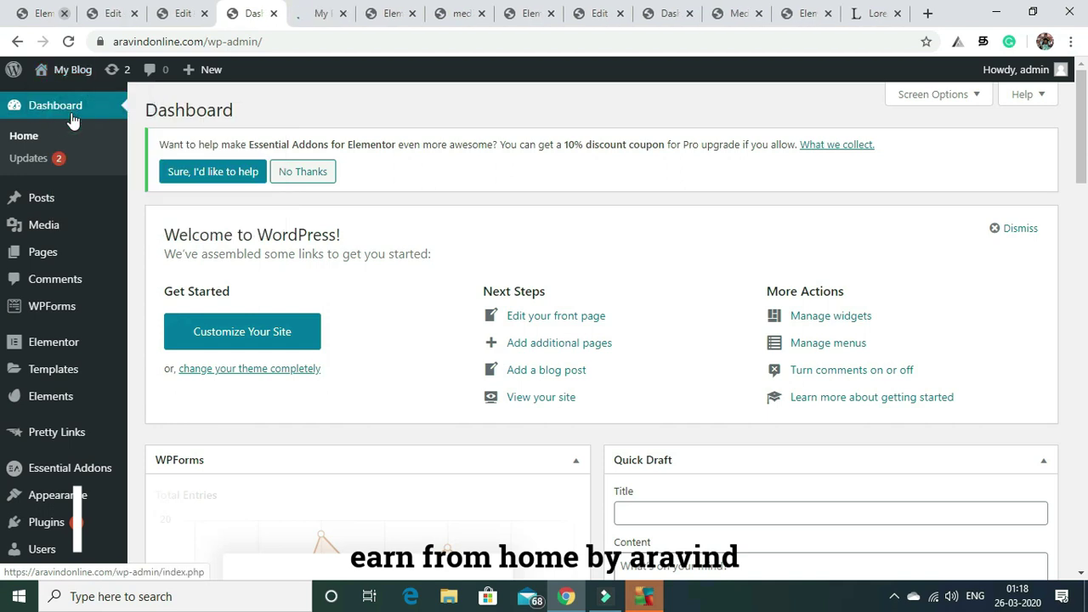
pyautogui.click(323, 10)
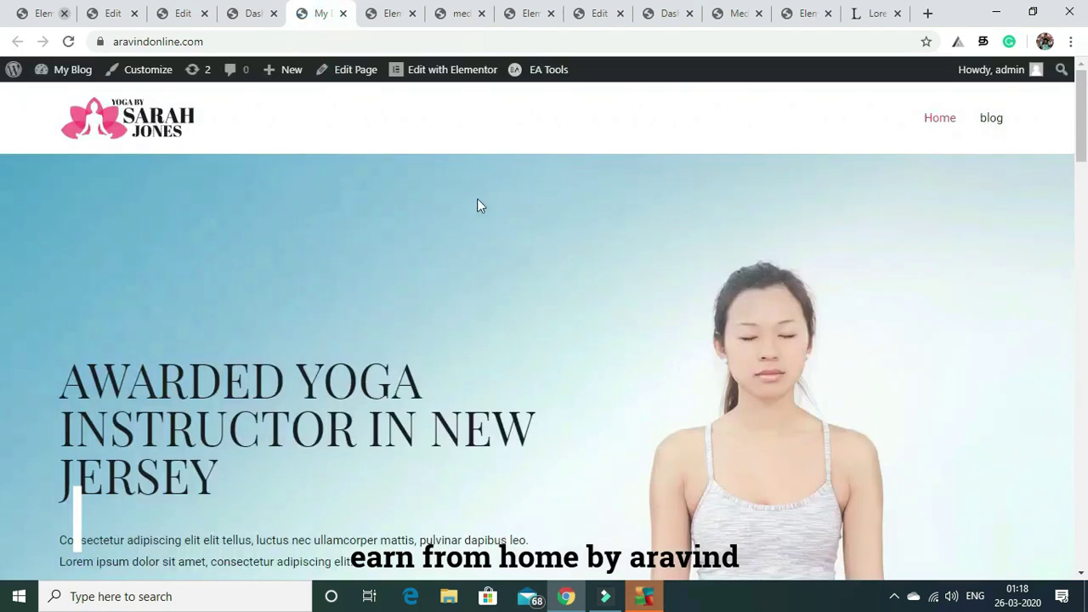
pyautogui.moveTo(1081, 127)
pyautogui.mouseDown()
pyautogui.moveTo(1084, 551)
pyautogui.moveTo(1061, 70)
pyautogui.mouseUp()
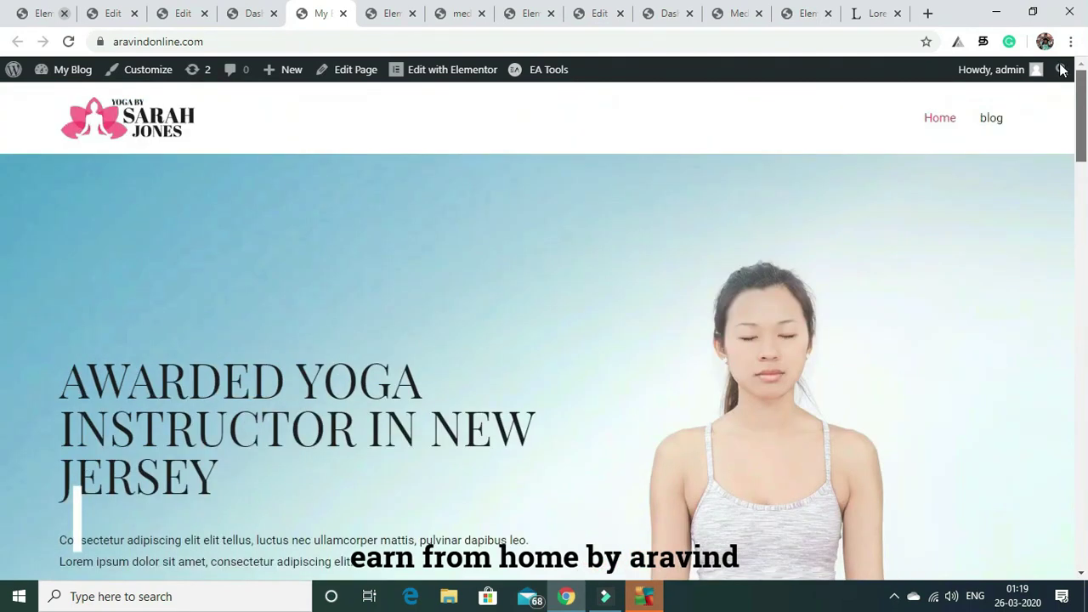
# Examine the live blog page's posts and featured images, return to the home page and reopen the blog page
pyautogui.click(992, 123)
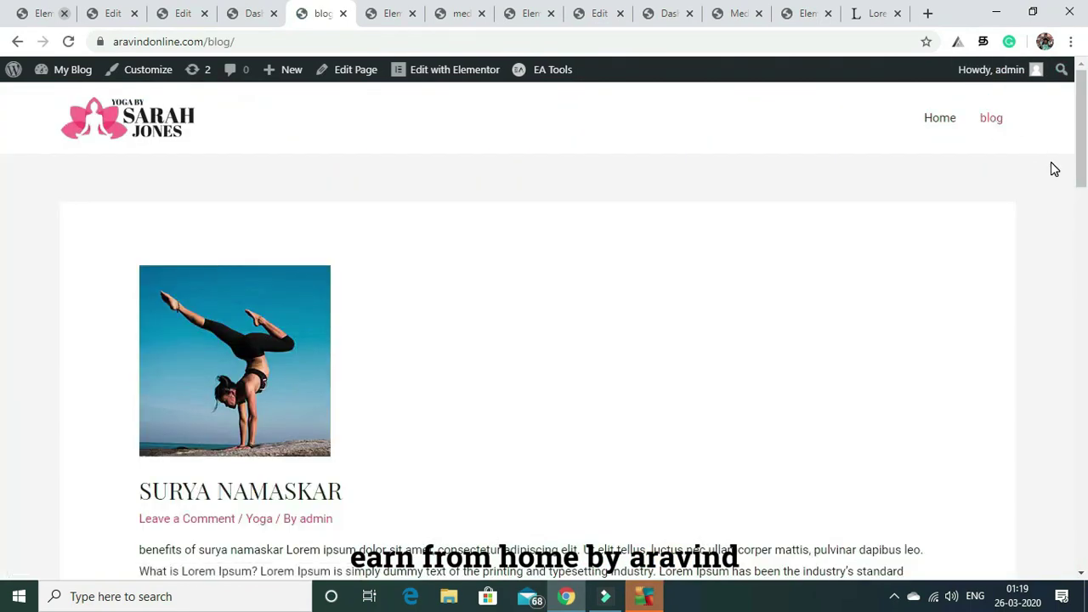
pyautogui.scroll(-10, 3, 190)
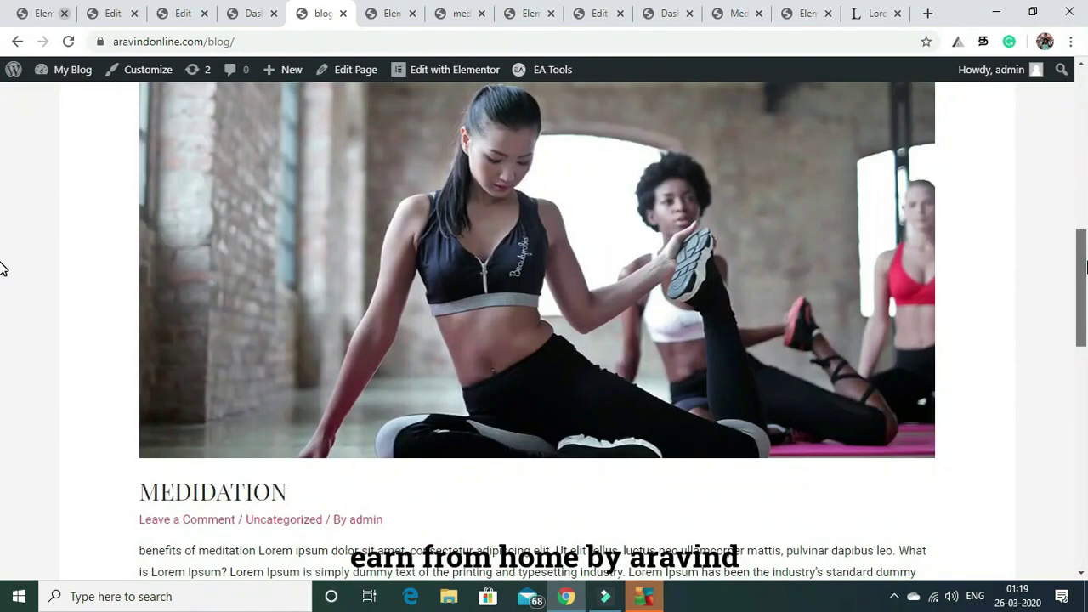
pyautogui.scroll(-10, 3, 268)
pyautogui.click(1079, 243)
pyautogui.moveTo(1079, 243); pyautogui.dragTo(1081, 106)
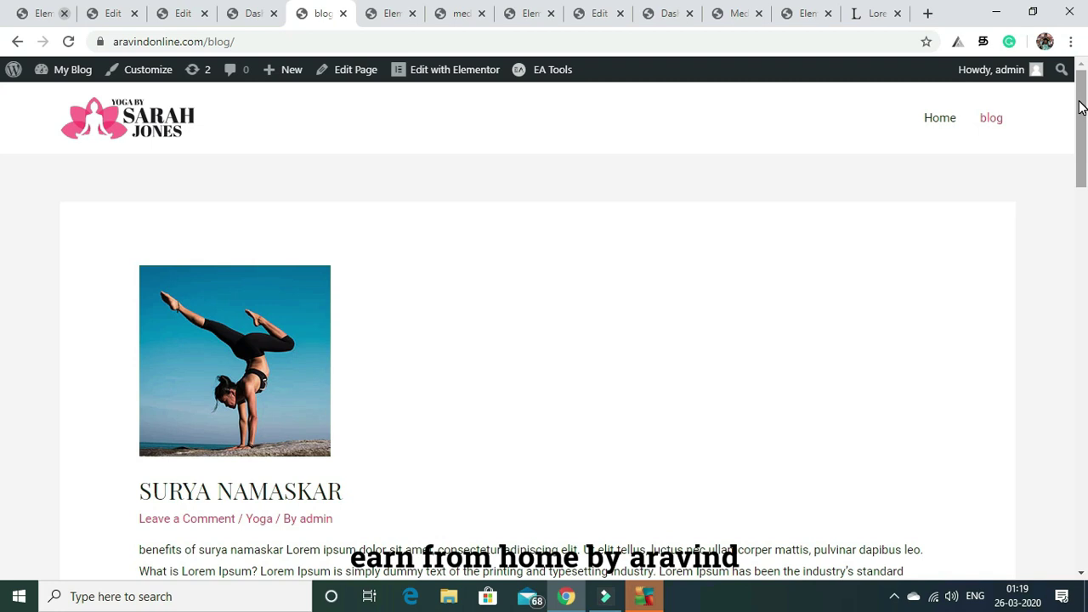
pyautogui.moveTo(1081, 119)
pyautogui.mouseDown()
pyautogui.moveTo(1076, 109)
pyautogui.moveTo(1079, 382)
pyautogui.moveTo(1083, 119)
pyautogui.mouseUp()
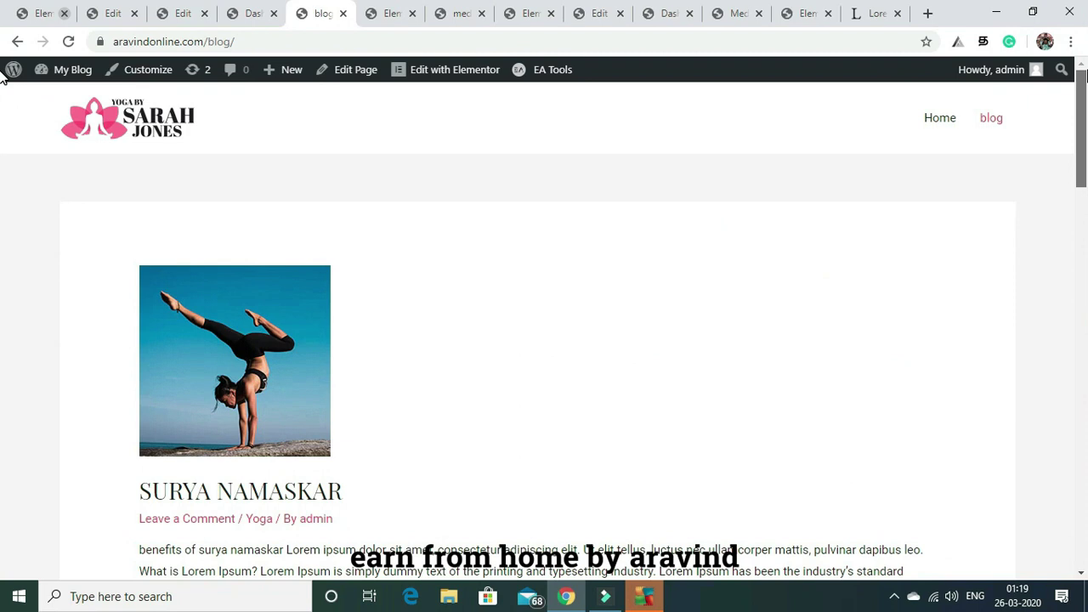
pyautogui.click(933, 124)
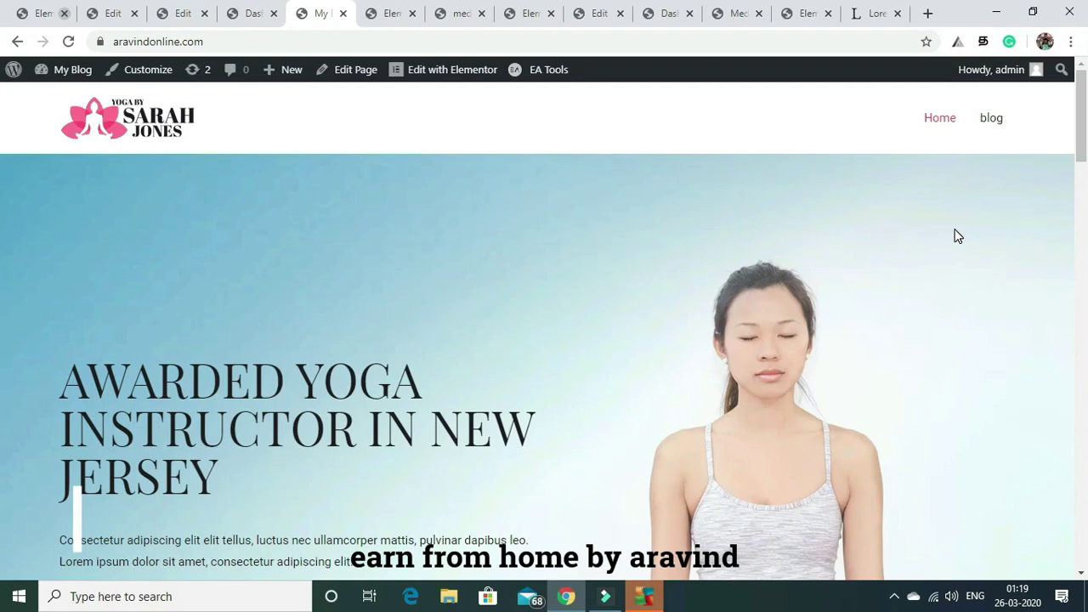
pyautogui.click(986, 128)
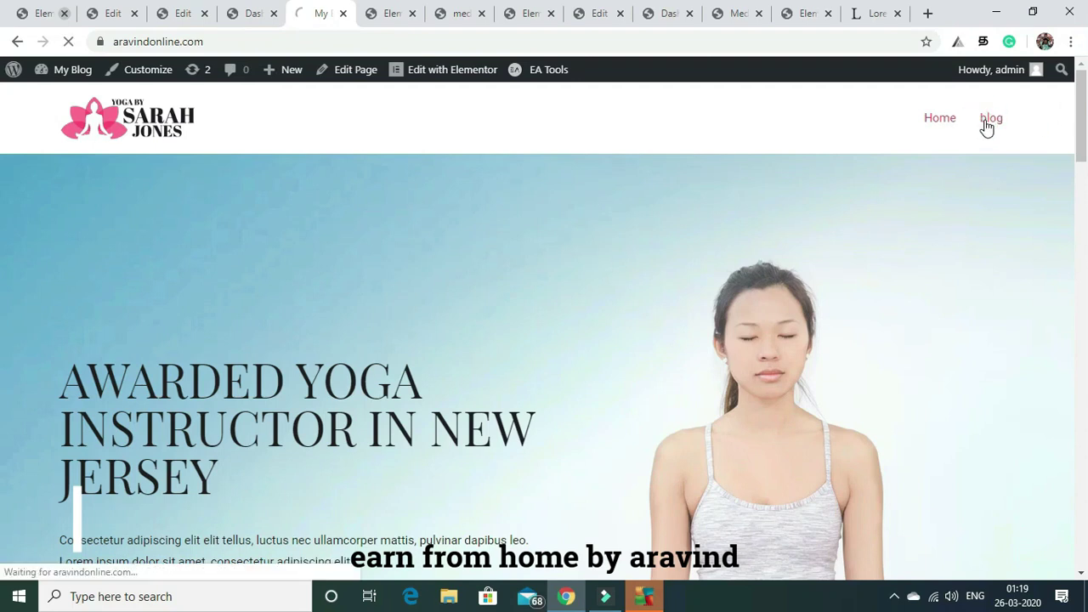
pyautogui.moveTo(1082, 102)
pyautogui.mouseDown()
pyautogui.moveTo(1085, 508)
pyautogui.moveTo(1085, 106)
pyautogui.mouseUp()
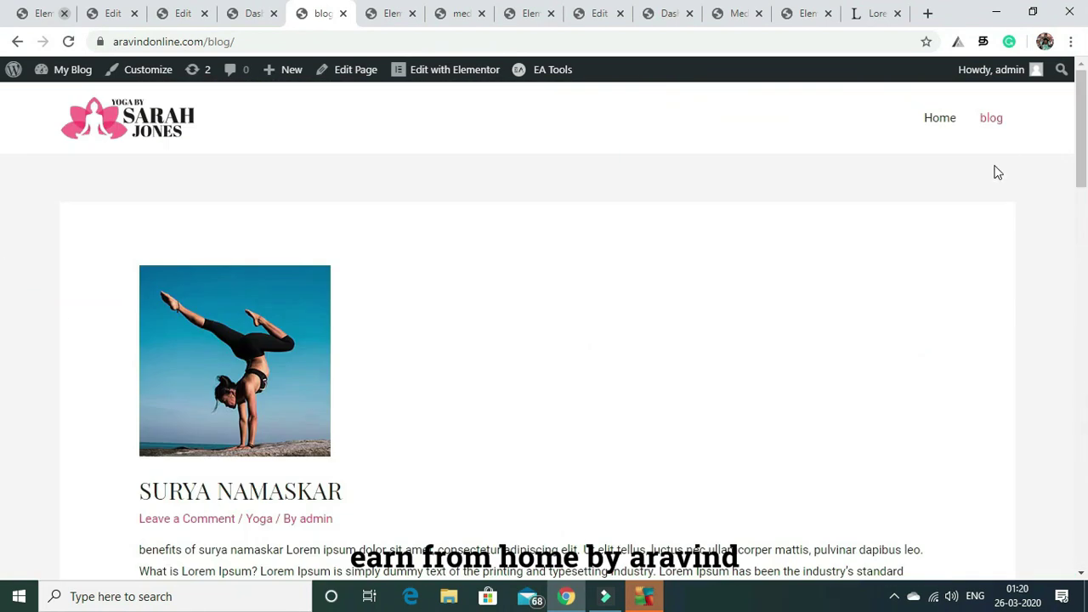